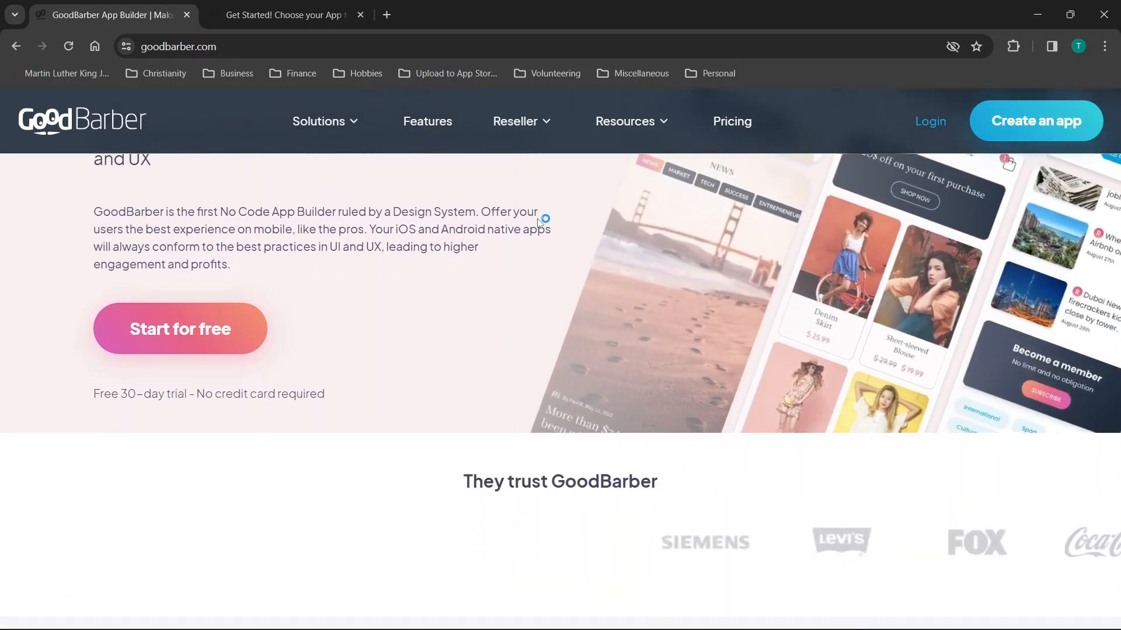
# Glance at the app template tab, then return to the GoodBarber home page tab.
pyautogui.scroll(6, 537, 221)
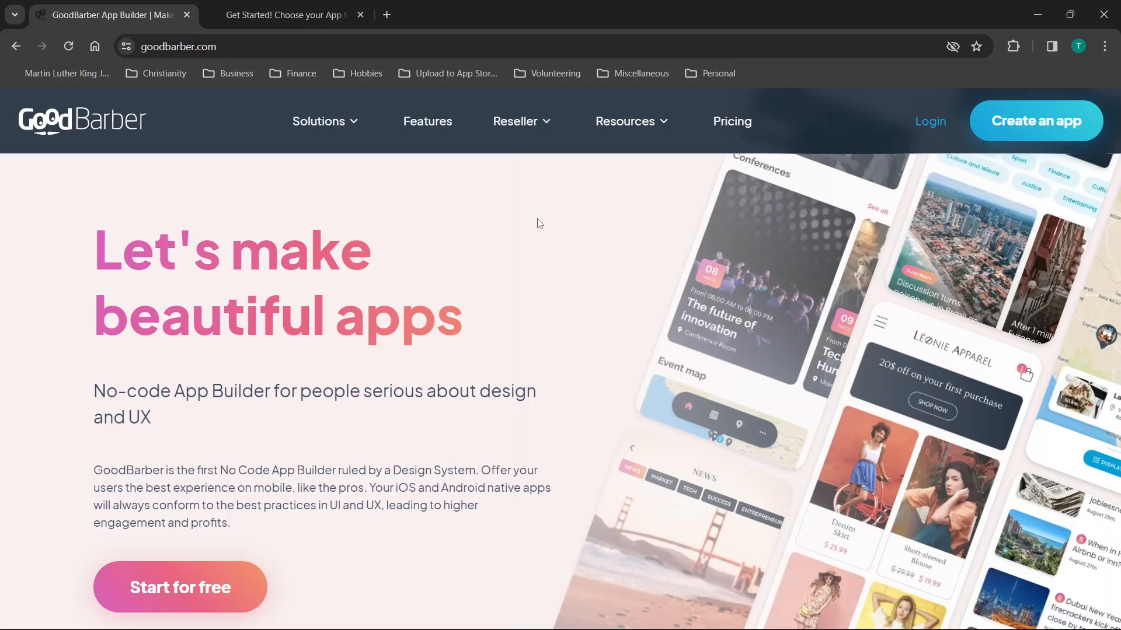
pyautogui.scroll(-10, 538, 222)
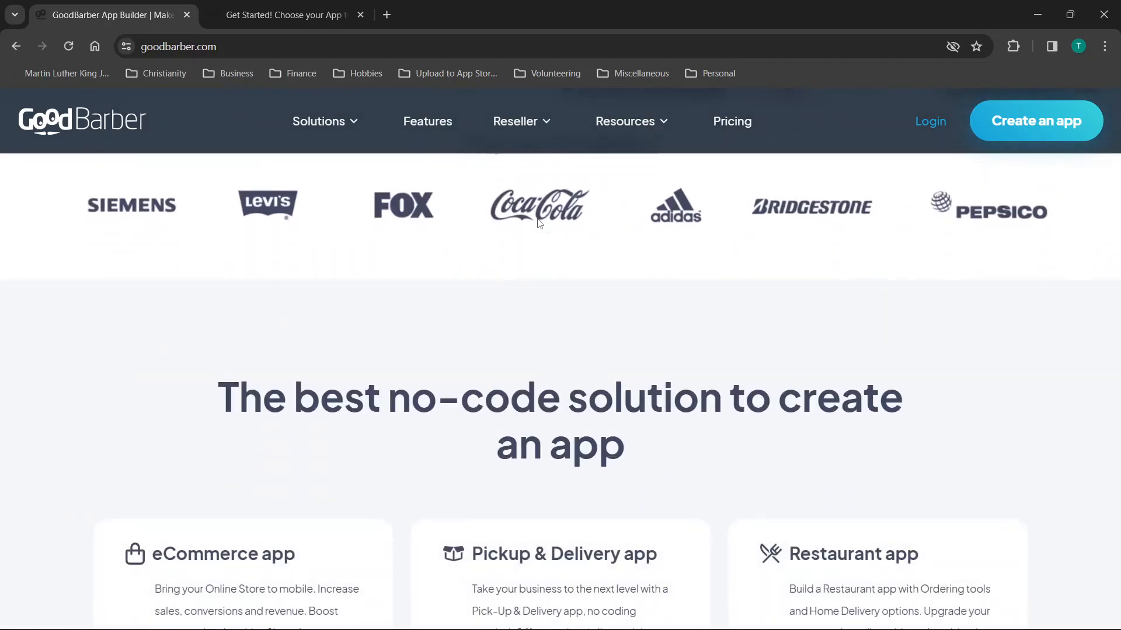
pyautogui.scroll(8, 538, 223)
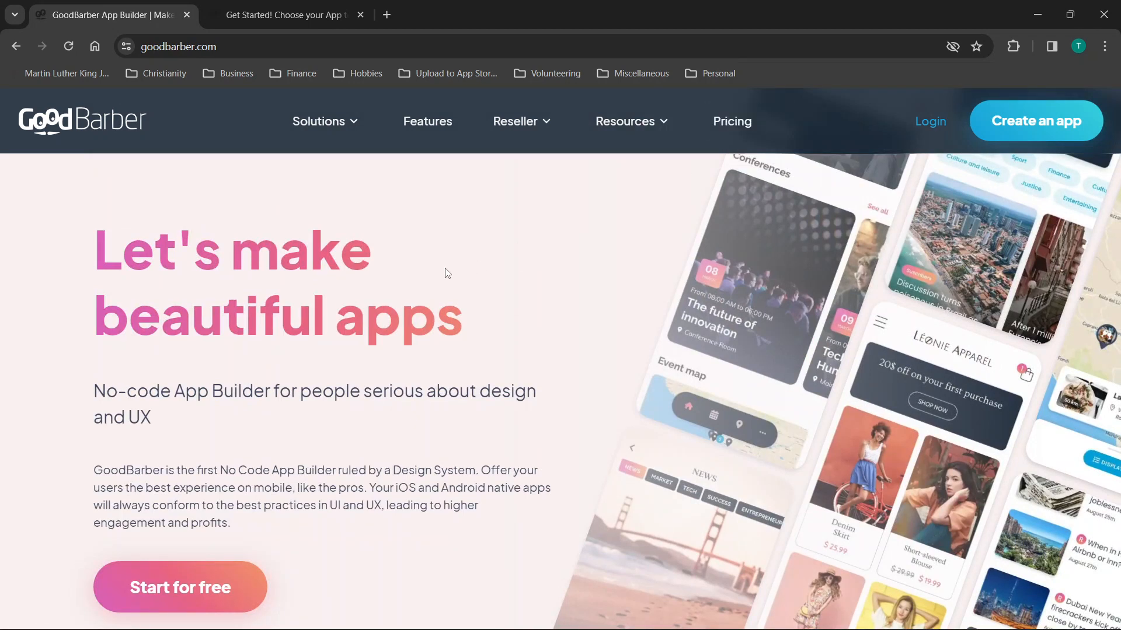
pyautogui.hotkey('ctrl', 'Tab')
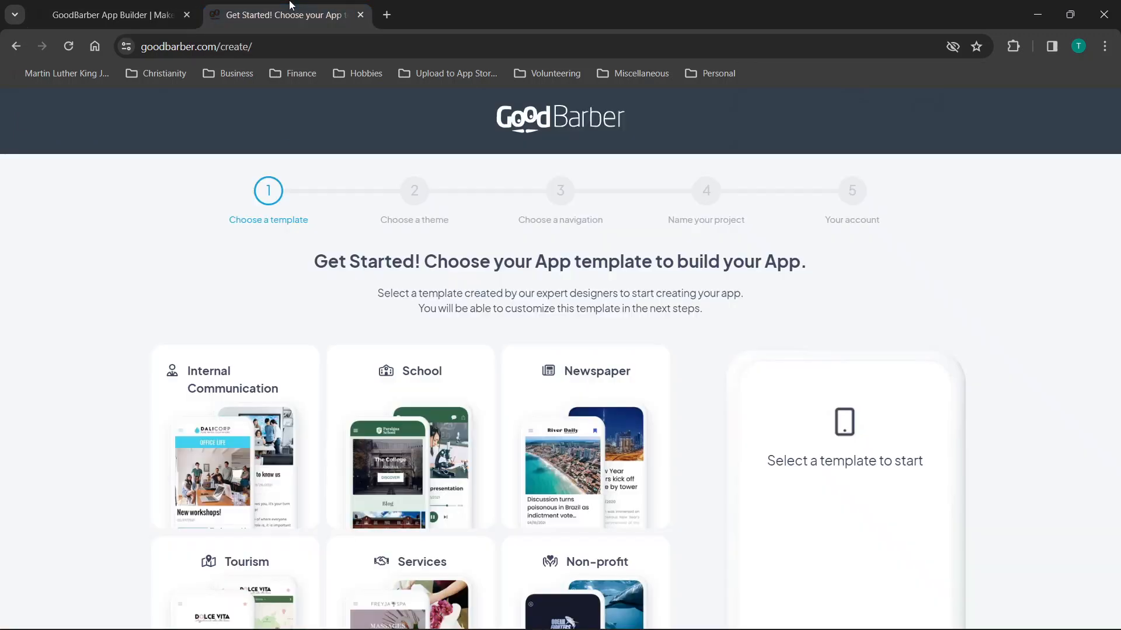
pyautogui.scroll(-6, 625, 473)
pyautogui.scroll(6, 626, 473)
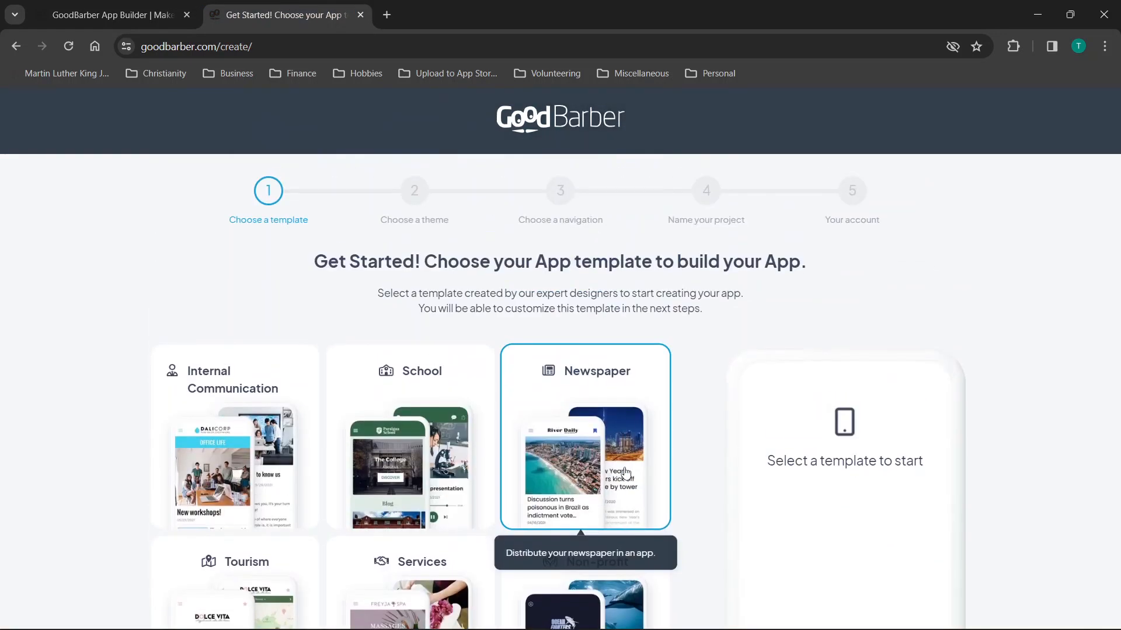
pyautogui.click(127, 16)
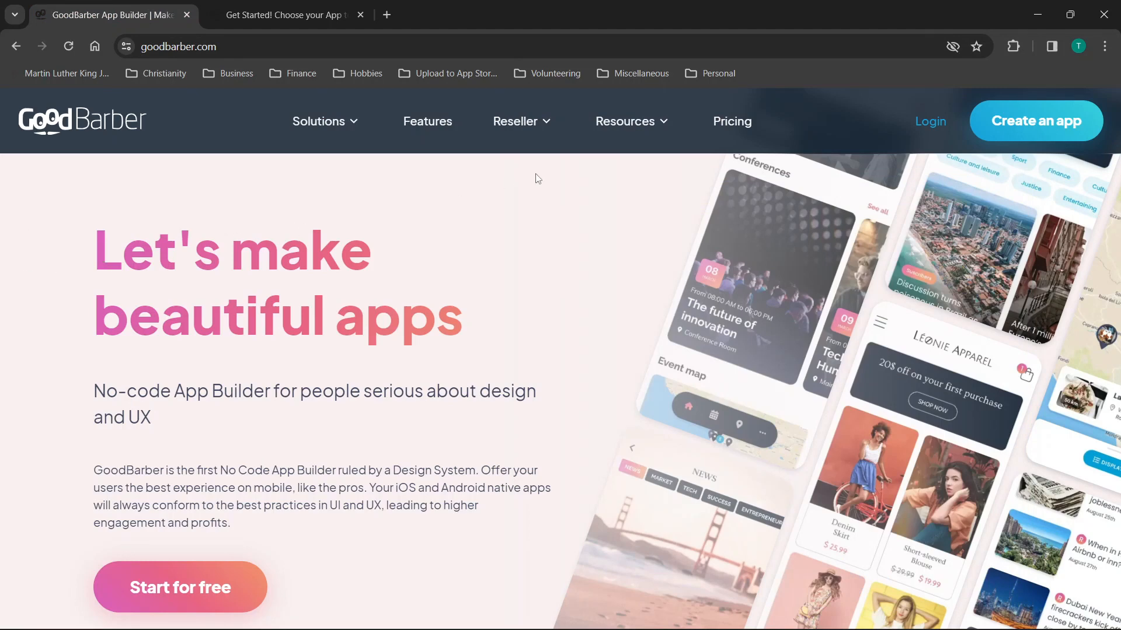
pyautogui.scroll(-2, 406, 291)
pyautogui.scroll(2, 406, 291)
pyautogui.scroll(-15, 636, 247)
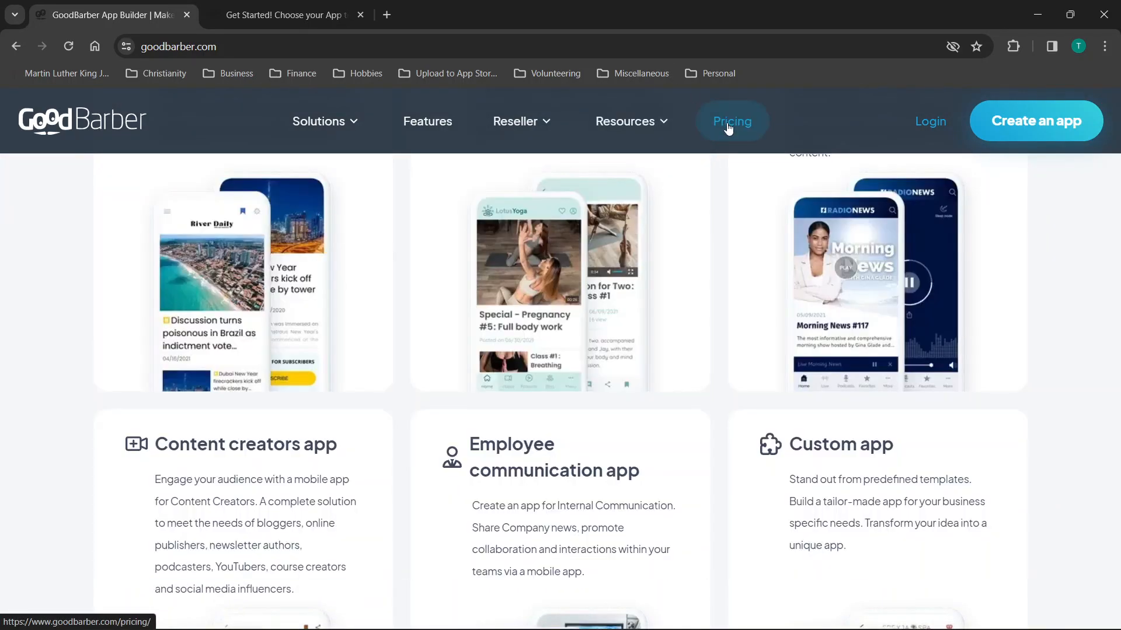
# Open the Pricing page and the eCommerce plan's See details pricing.
pyautogui.click(728, 123)
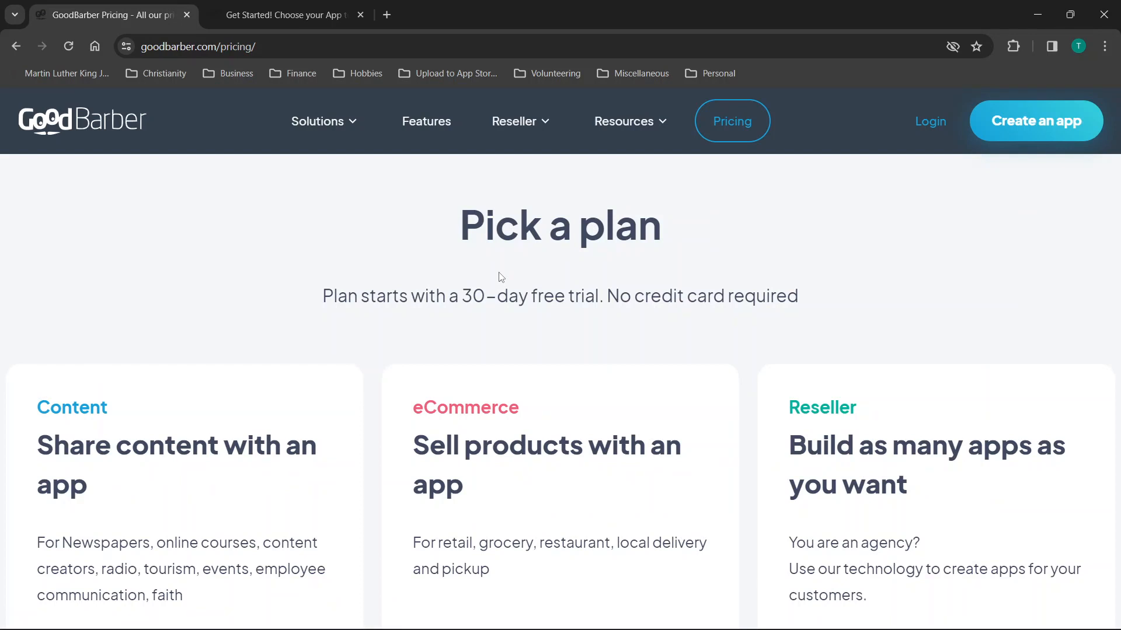
pyautogui.scroll(-3, 500, 277)
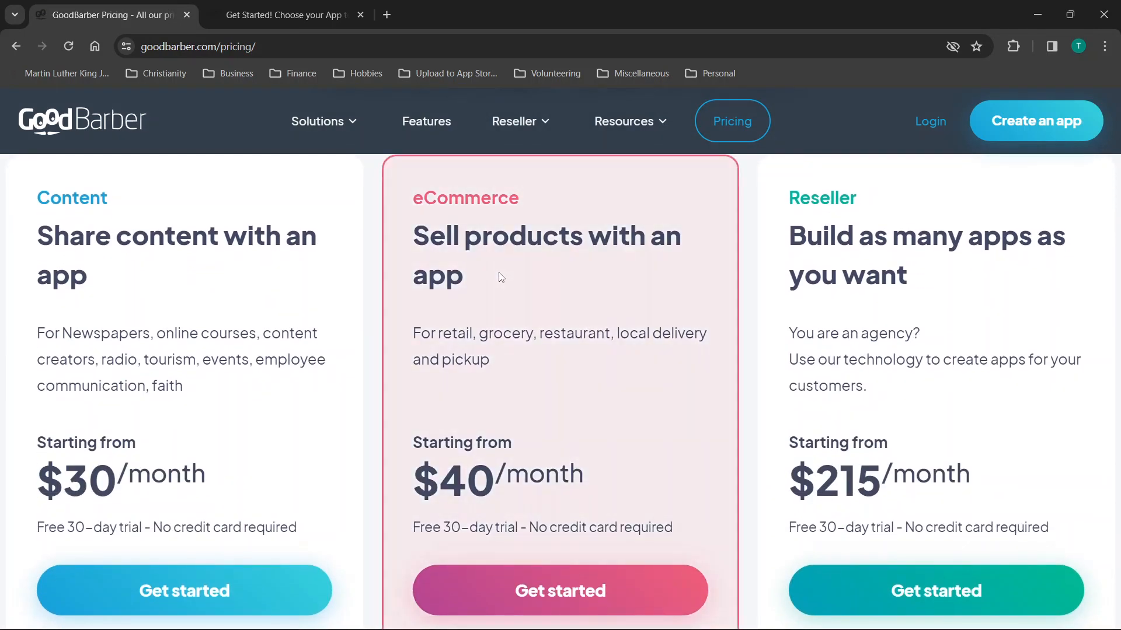
pyautogui.scroll(-3, 500, 277)
pyautogui.click(558, 476)
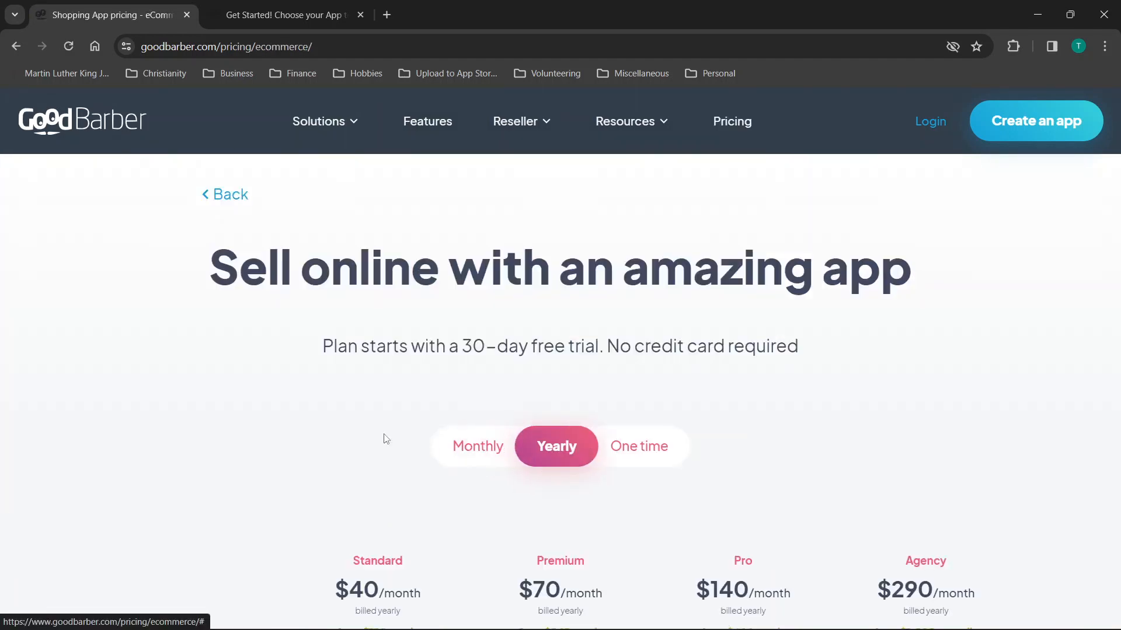
pyautogui.scroll(-4, 348, 439)
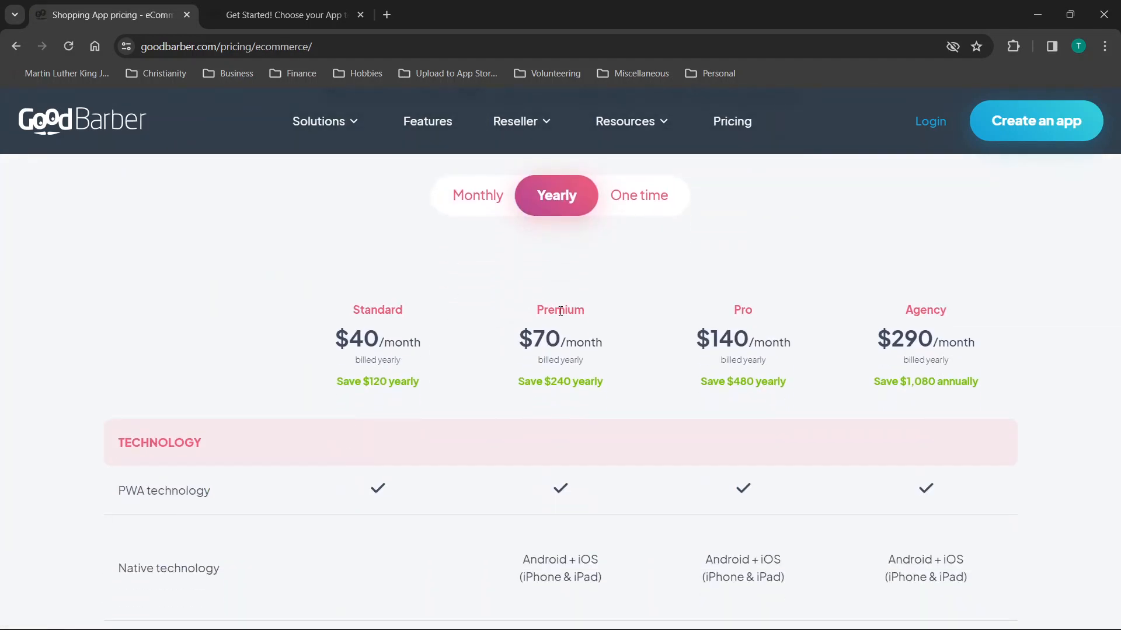
pyautogui.scroll(2, 586, 315)
# Compare eCommerce prices billed Monthly, Yearly and One time, ending on Yearly.
pyautogui.click(467, 331)
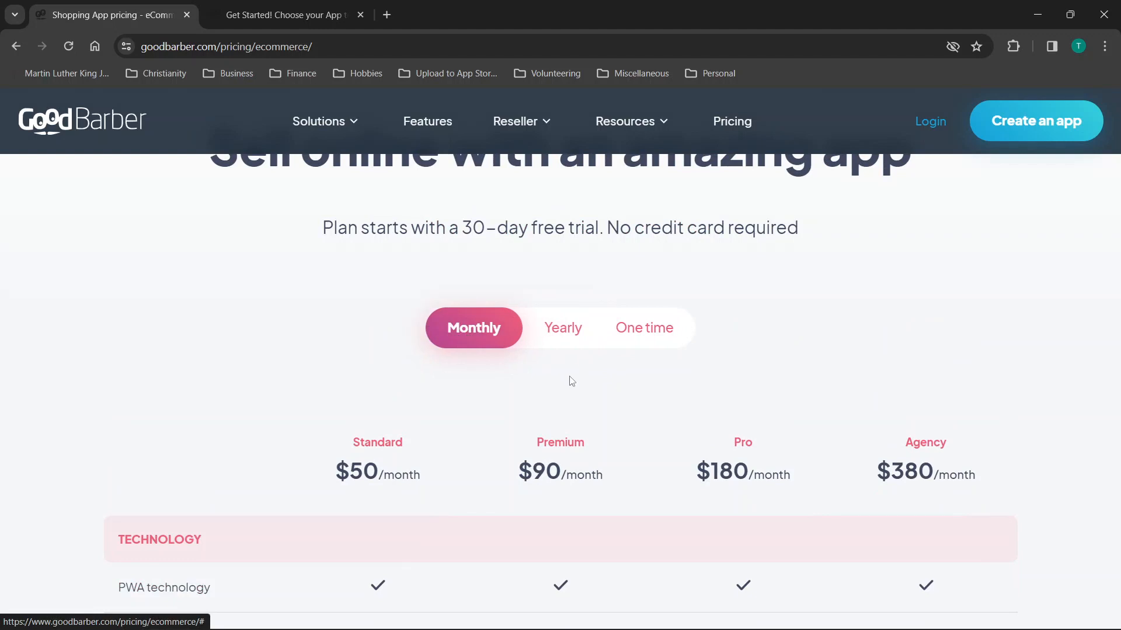
pyautogui.scroll(-2, 569, 383)
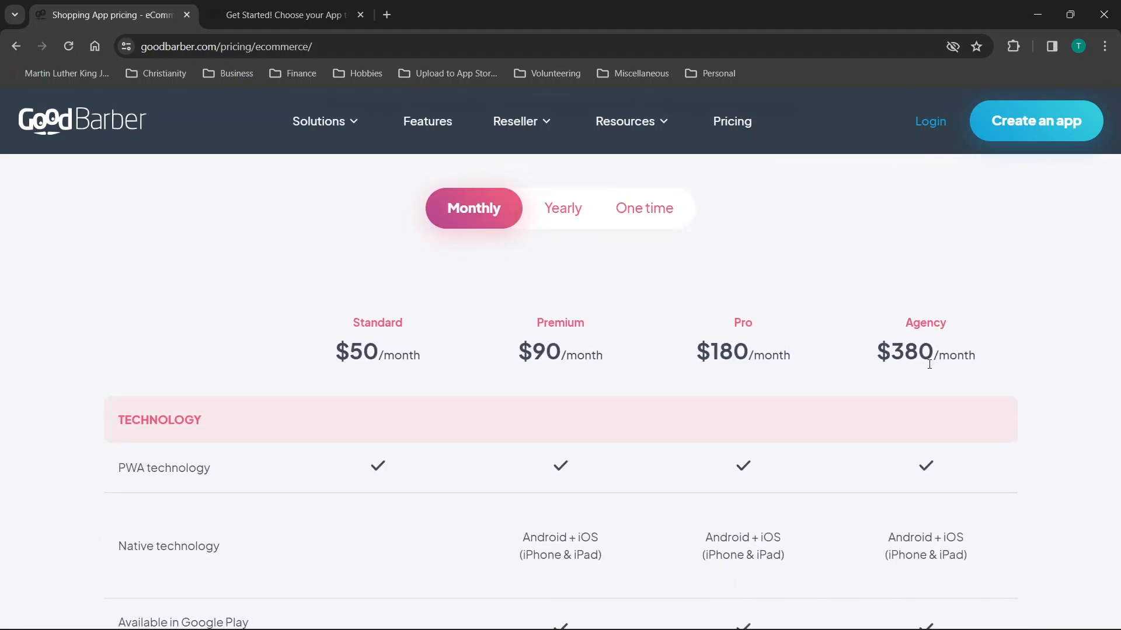
pyautogui.scroll(-1, 548, 342)
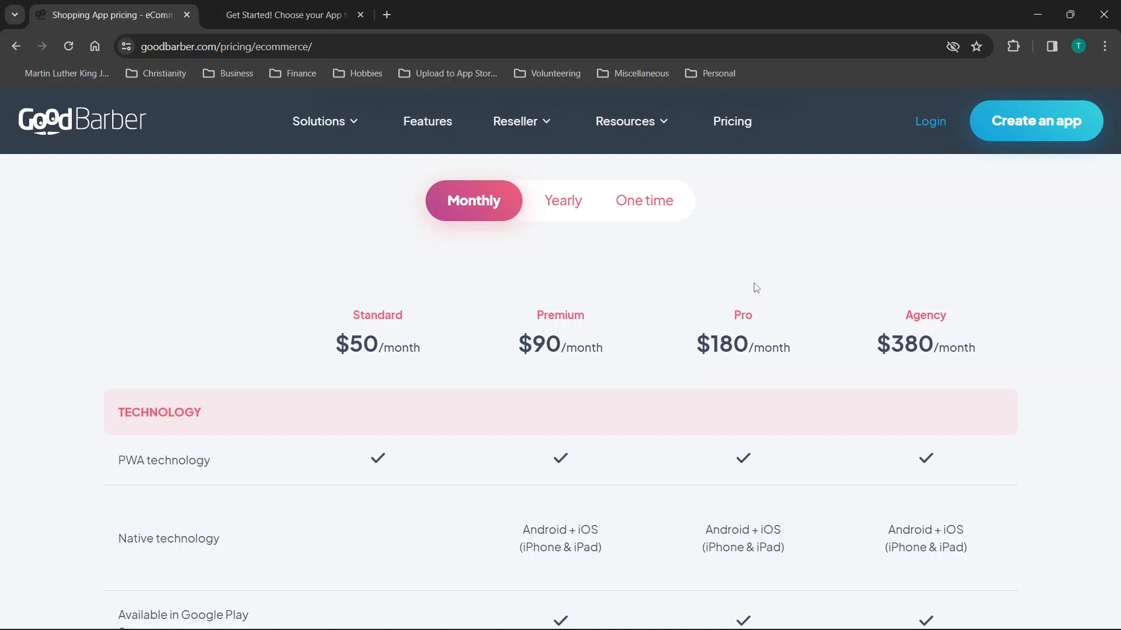
pyautogui.click(545, 204)
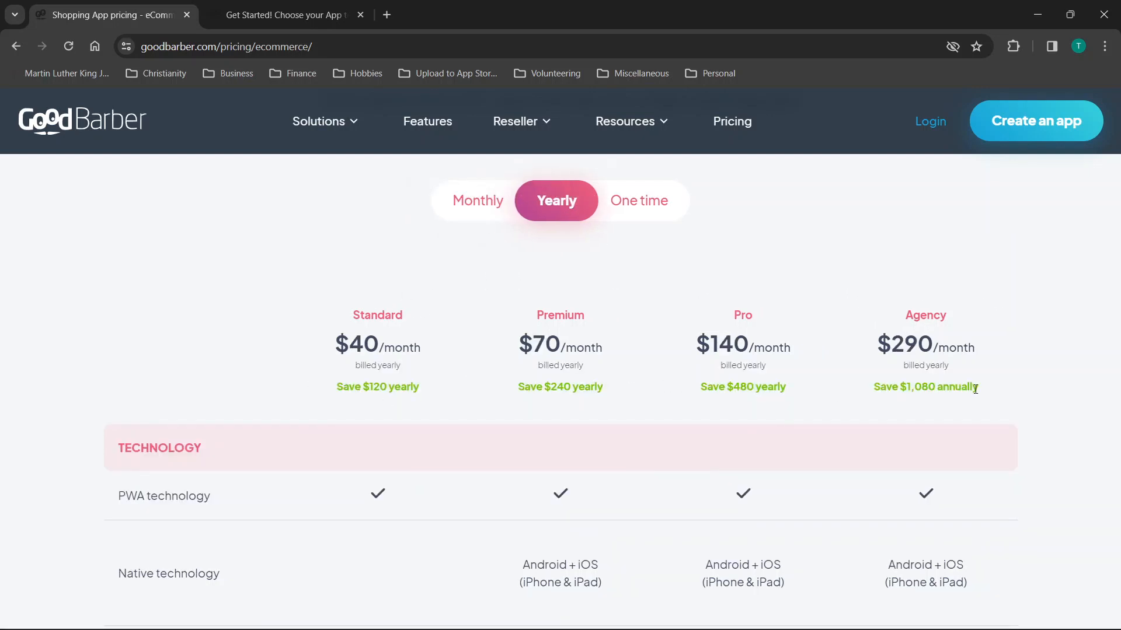
pyautogui.click(633, 211)
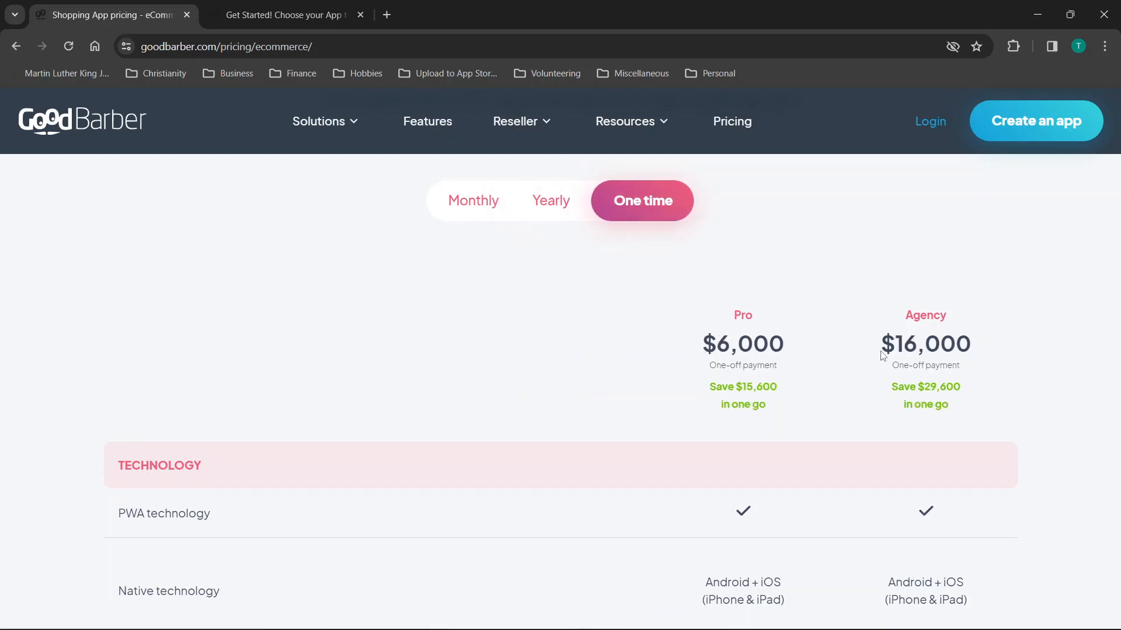
pyautogui.click(541, 210)
pyautogui.scroll(-1, 621, 318)
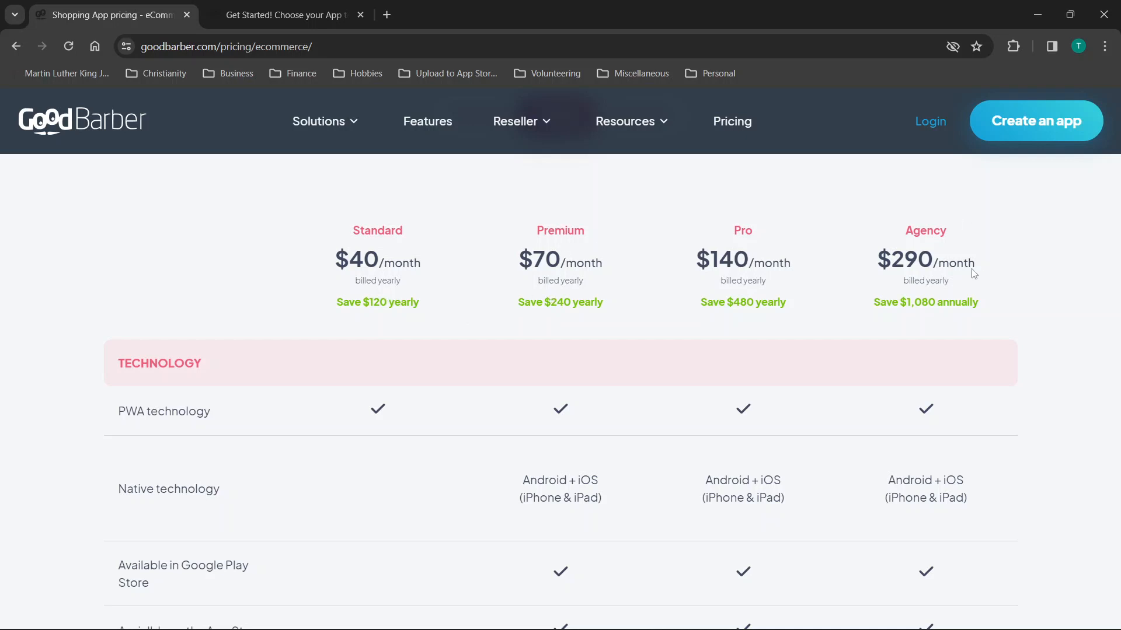
pyautogui.scroll(-1, 658, 333)
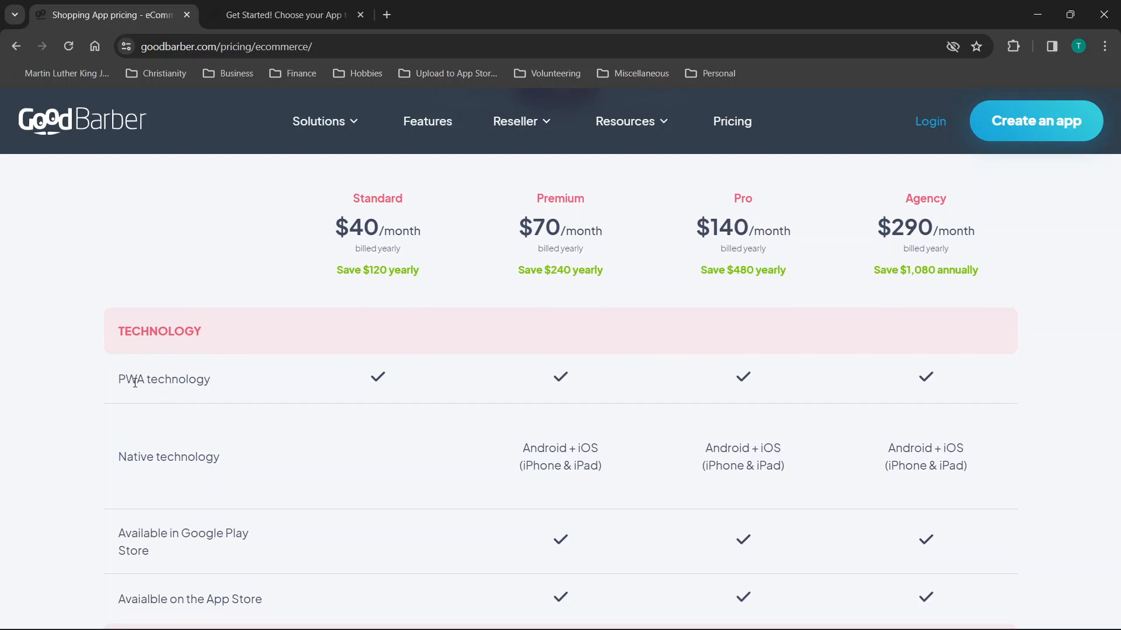
pyautogui.scroll(-3, 183, 380)
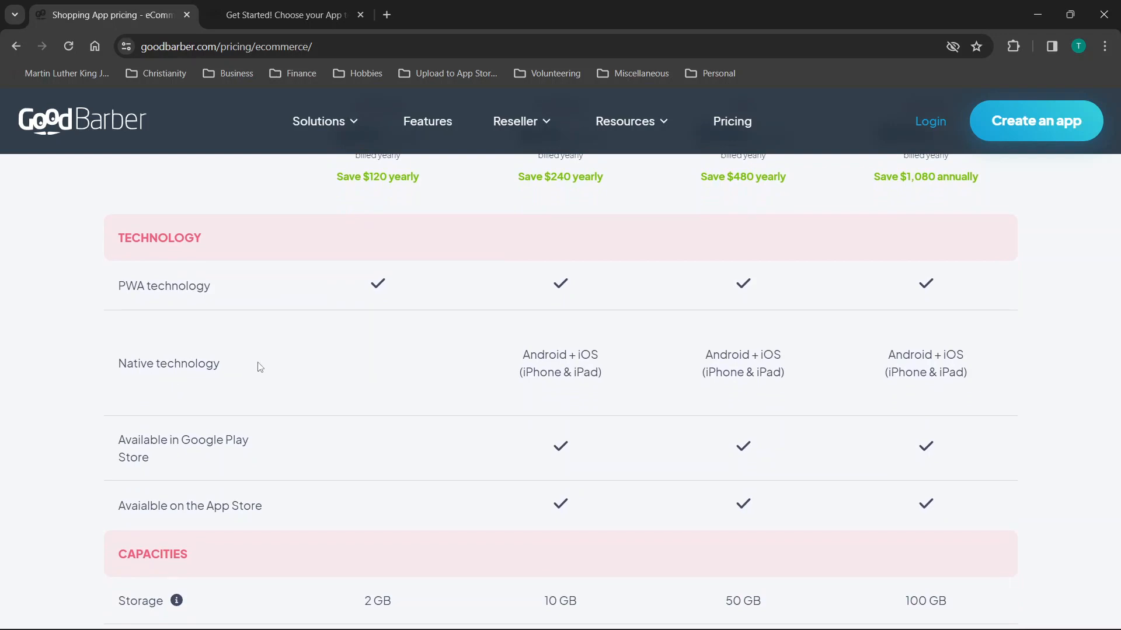
pyautogui.scroll(1, 391, 334)
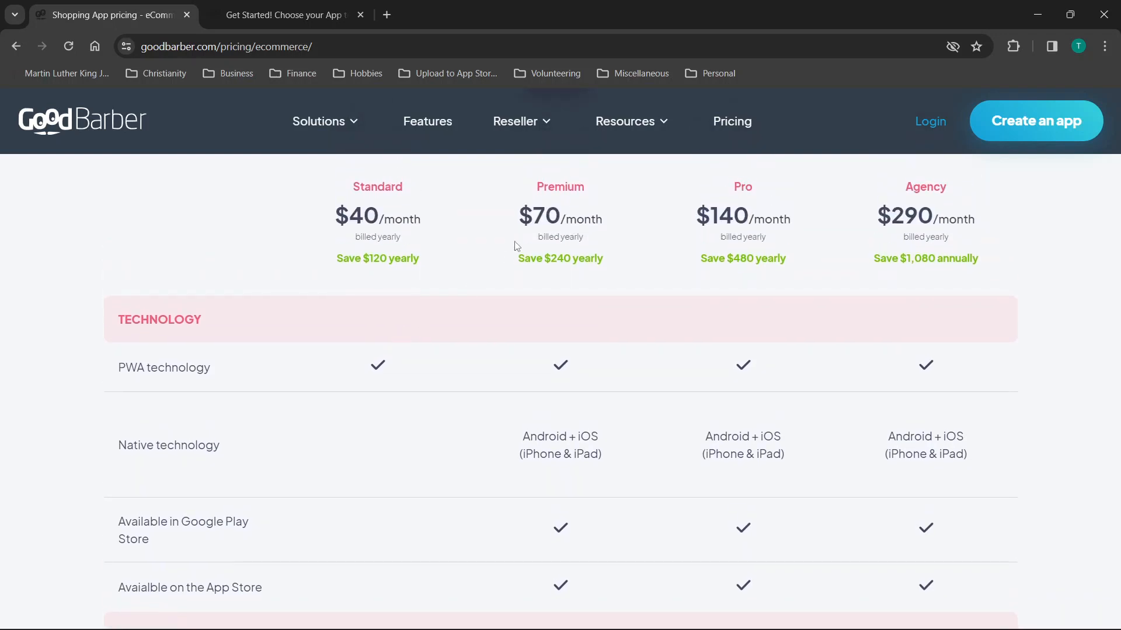
pyautogui.moveTo(522, 435); pyautogui.dragTo(604, 457)
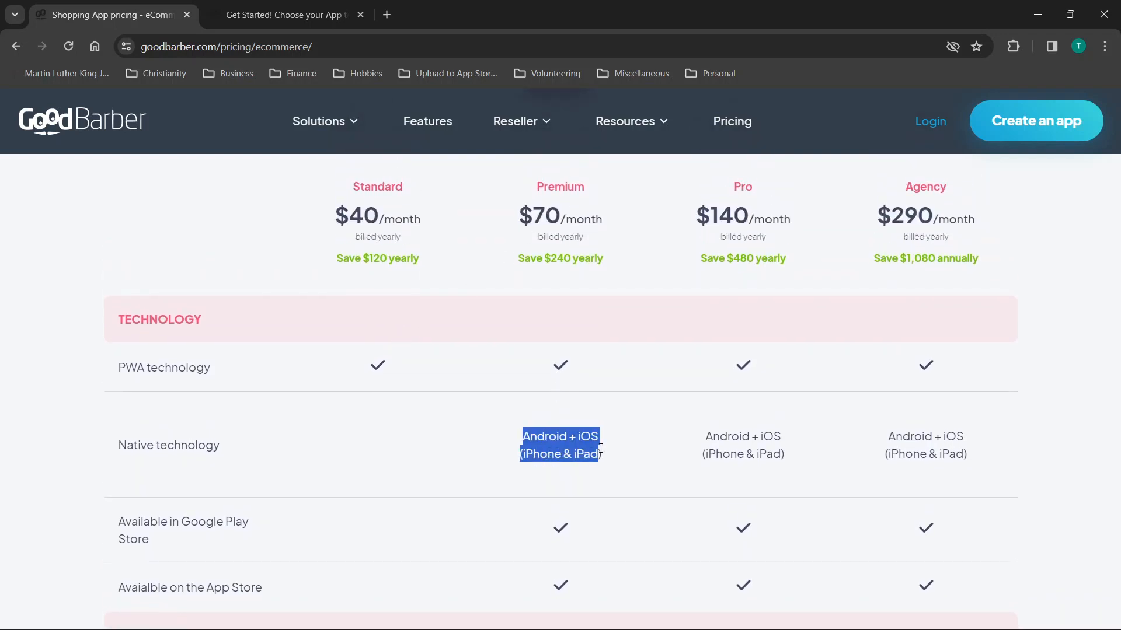
pyautogui.click(591, 449)
pyautogui.scroll(-2, 591, 448)
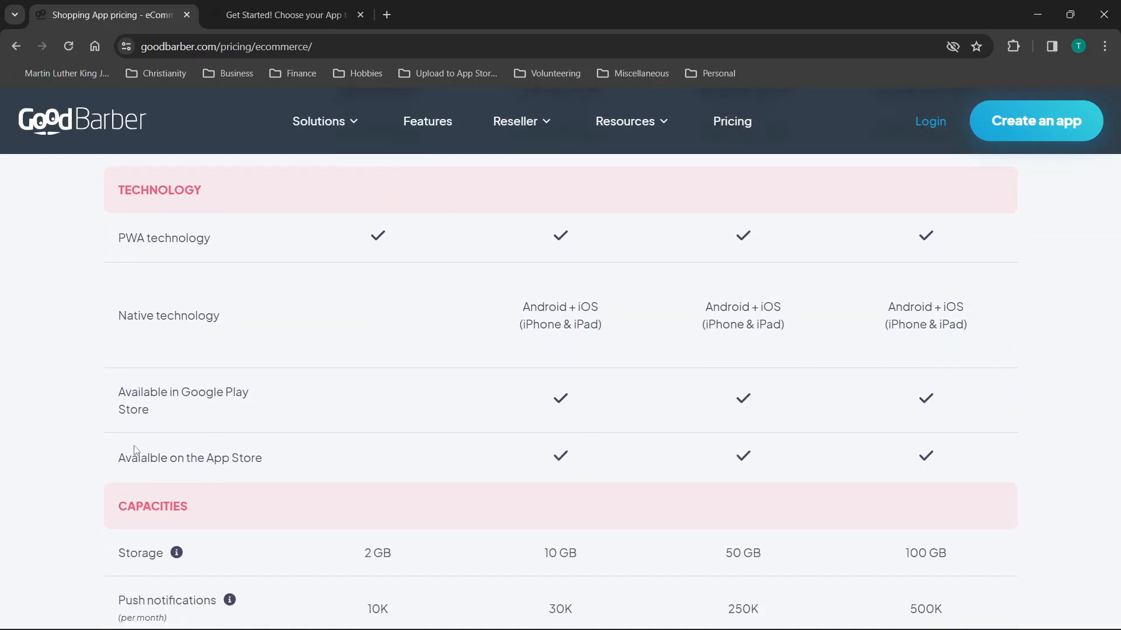
pyautogui.scroll(1, 611, 389)
pyautogui.scroll(2, 611, 388)
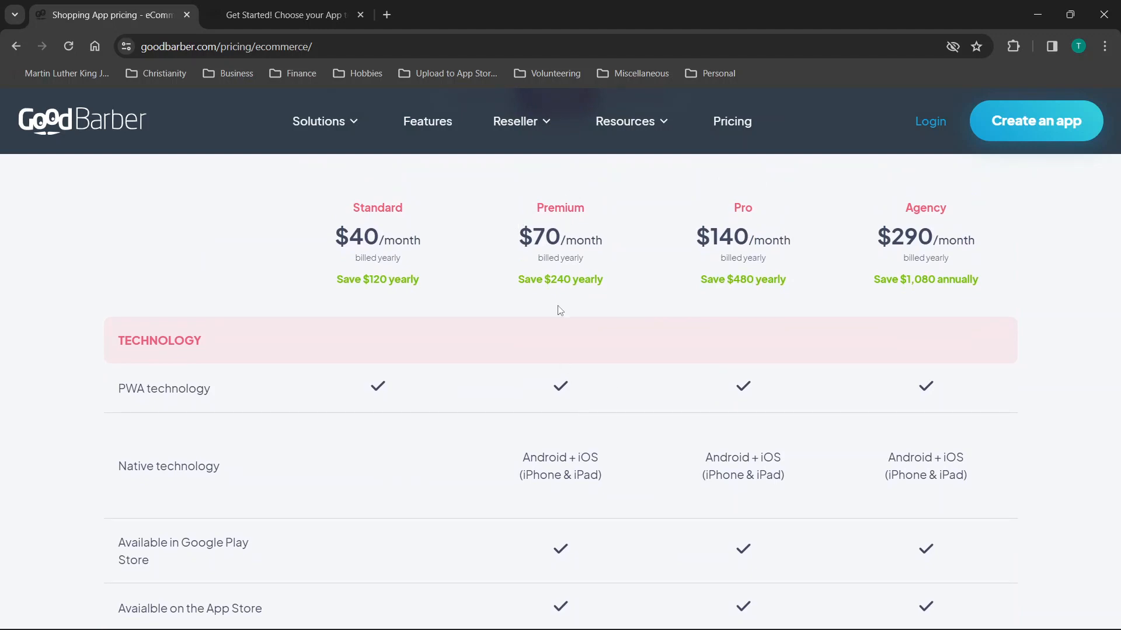
pyautogui.scroll(-3, 603, 514)
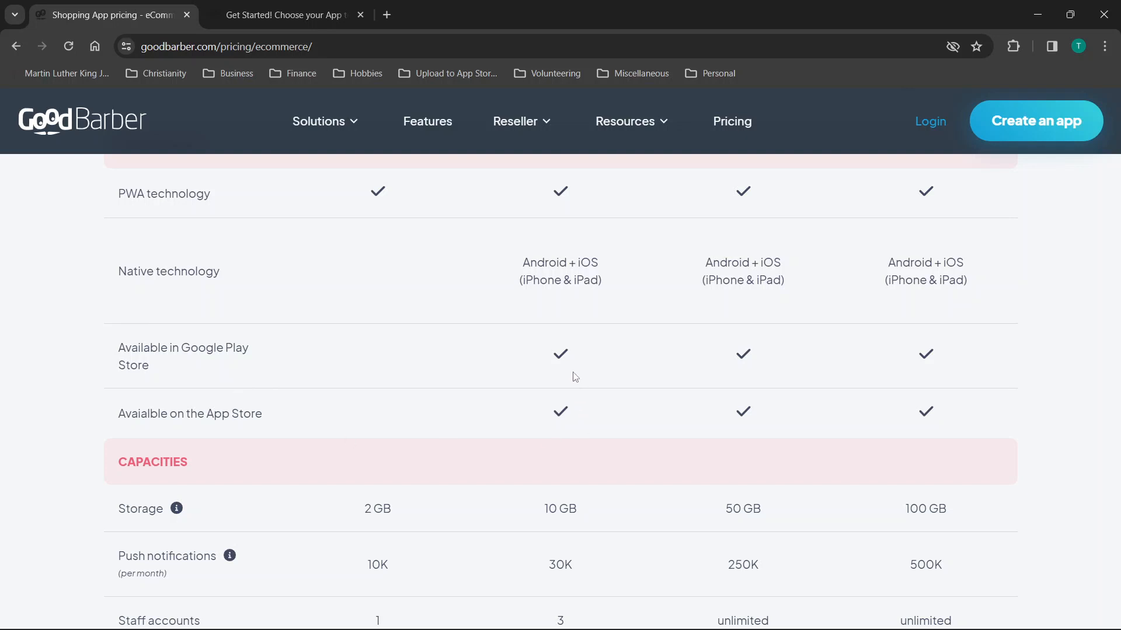
pyautogui.scroll(-1, 575, 377)
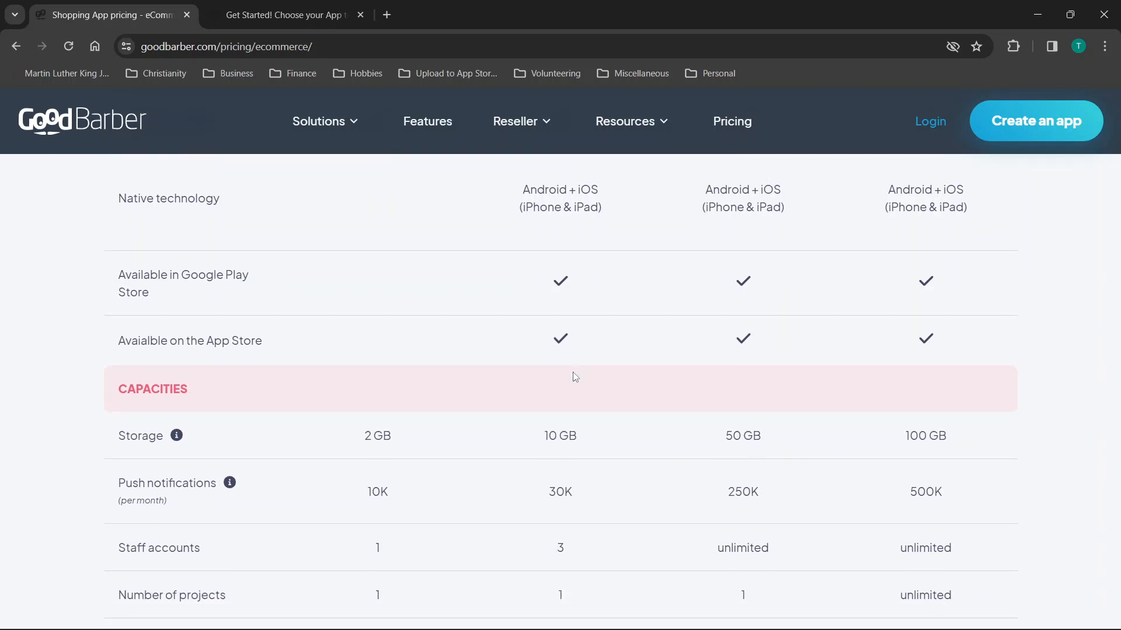
pyautogui.scroll(-3, 453, 328)
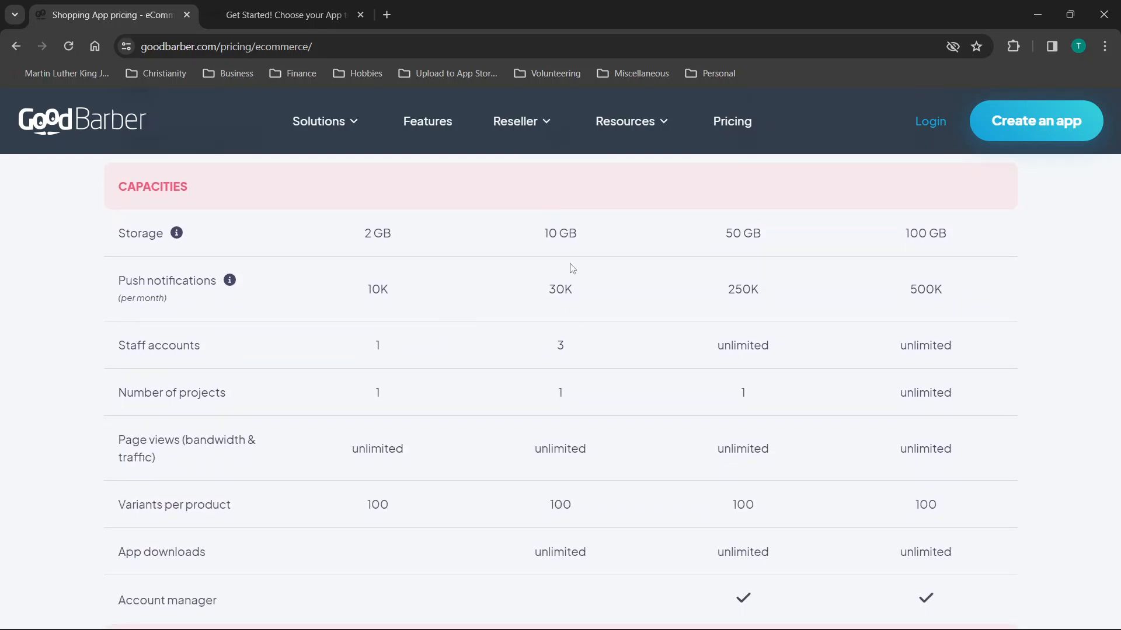
pyautogui.moveTo(180, 236)
pyautogui.moveTo(230, 285)
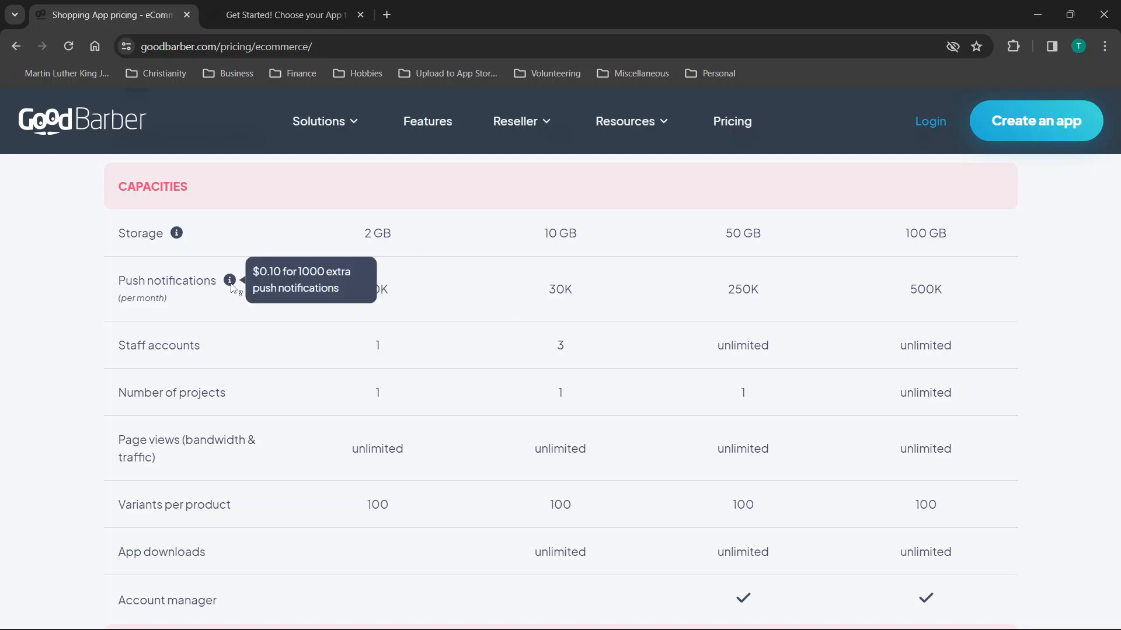
pyautogui.scroll(-2, 238, 313)
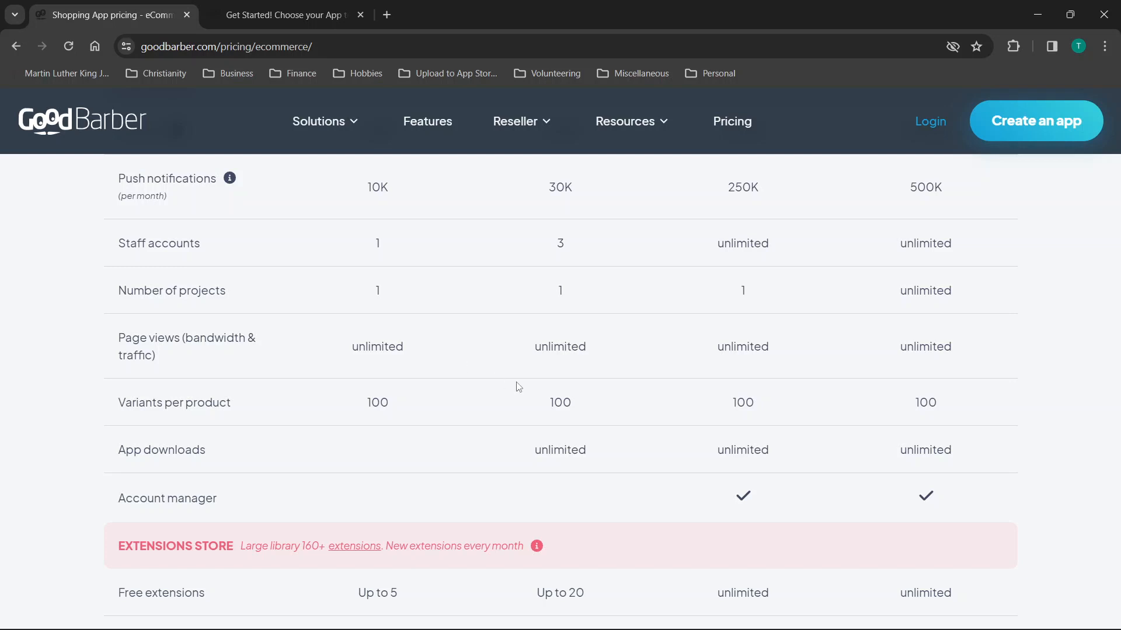
# Scroll through the eCommerce plan comparison table, checking Premium's unlimited app downloads.
pyautogui.scroll(-1, 518, 386)
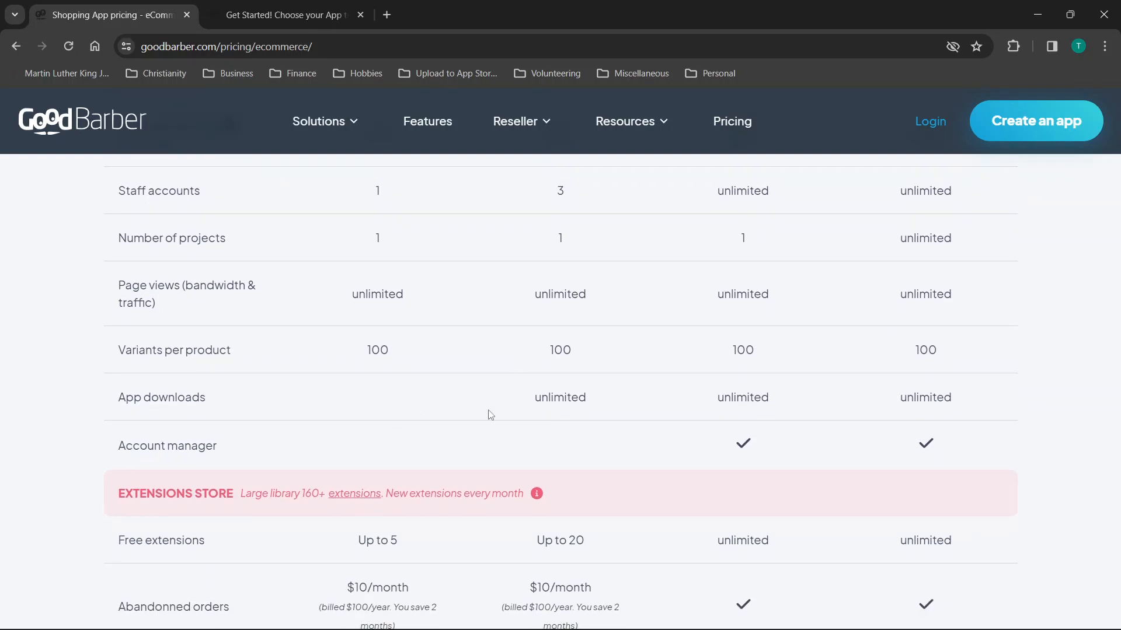
pyautogui.moveTo(533, 395); pyautogui.dragTo(595, 406)
pyautogui.click(599, 404)
pyautogui.scroll(-1, 586, 393)
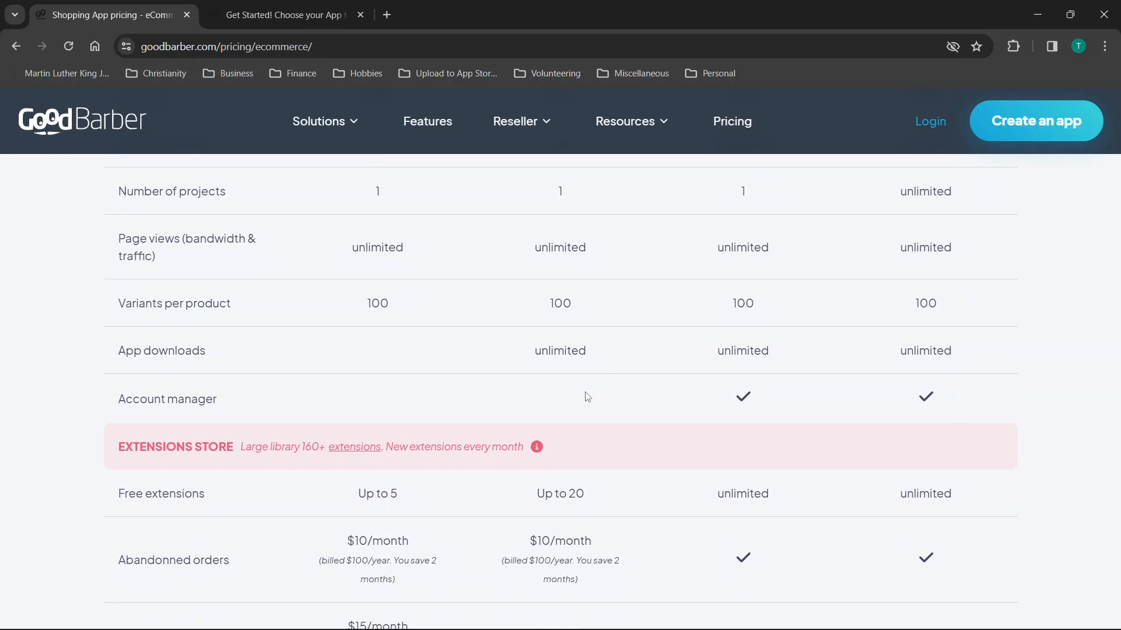
pyautogui.scroll(-1, 587, 391)
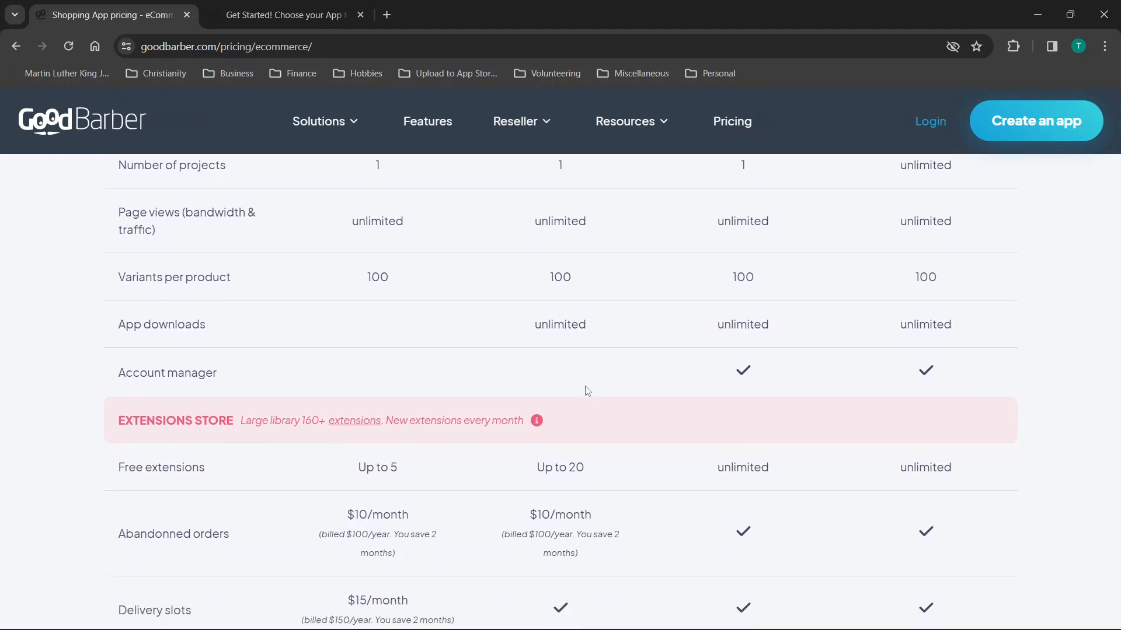
pyautogui.scroll(-2, 587, 391)
pyautogui.scroll(-1, 587, 388)
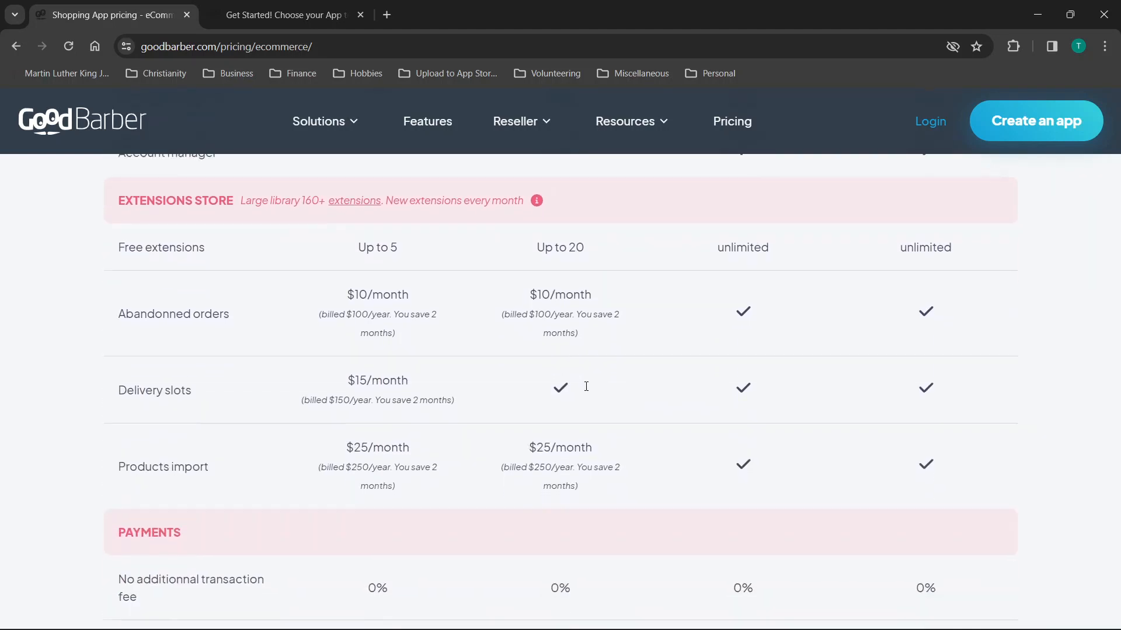
pyautogui.scroll(-1, 586, 389)
pyautogui.scroll(1, 587, 391)
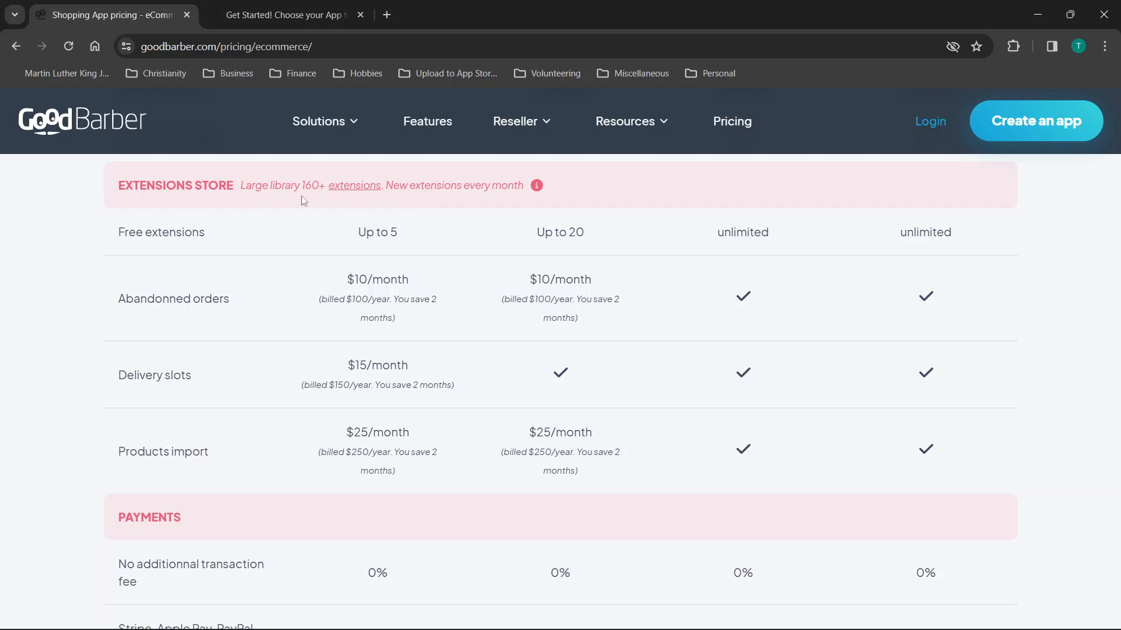
# Open the 'extensions' link in a new tab, then return to the page top.
pyautogui.rightClick(346, 195)
pyautogui.click(356, 201)
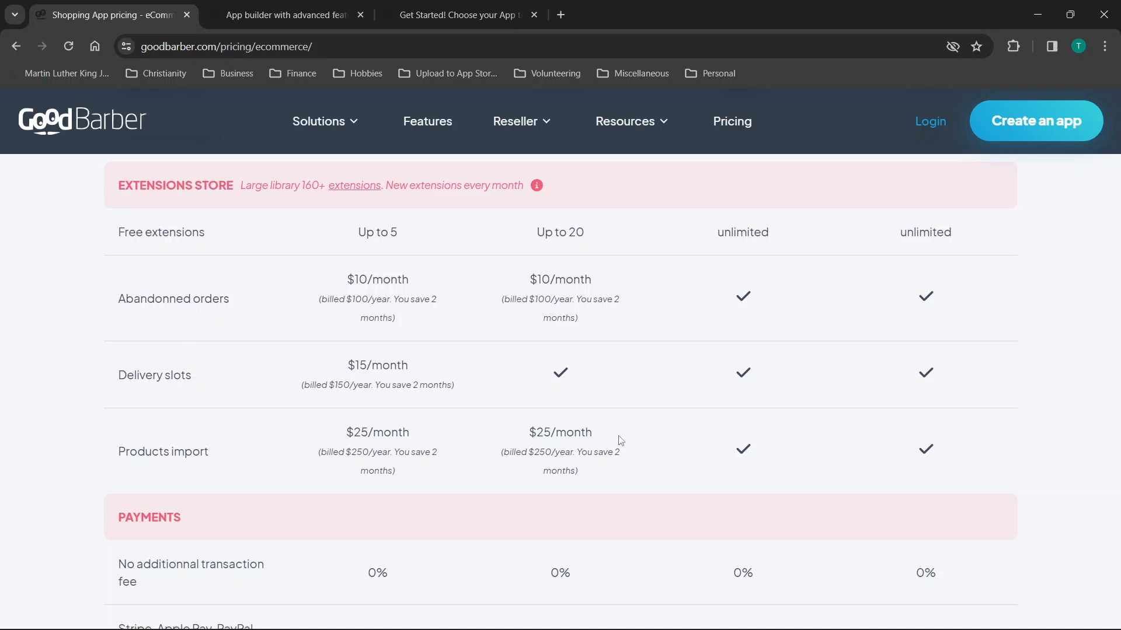
pyautogui.scroll(-5, 594, 447)
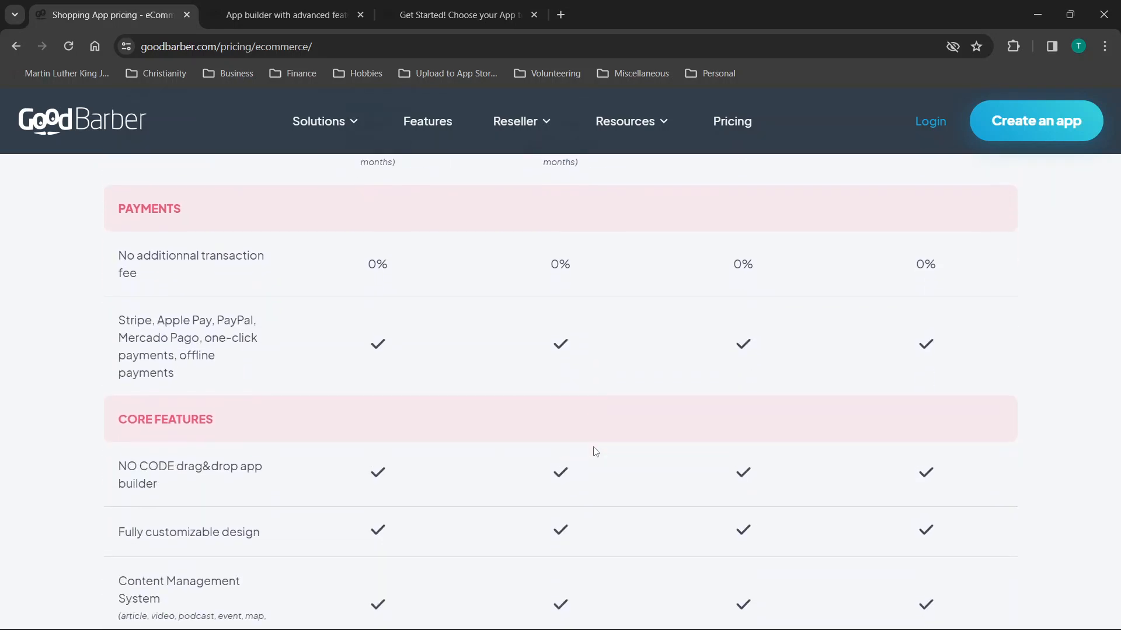
pyautogui.scroll(2, 557, 254)
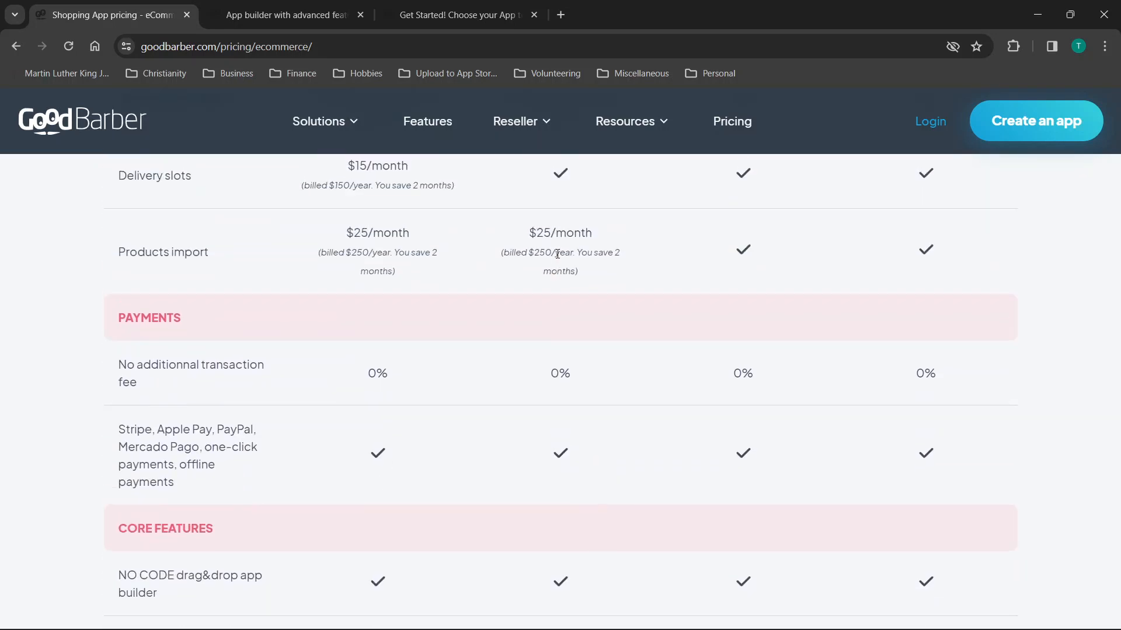
pyautogui.scroll(-2, 570, 389)
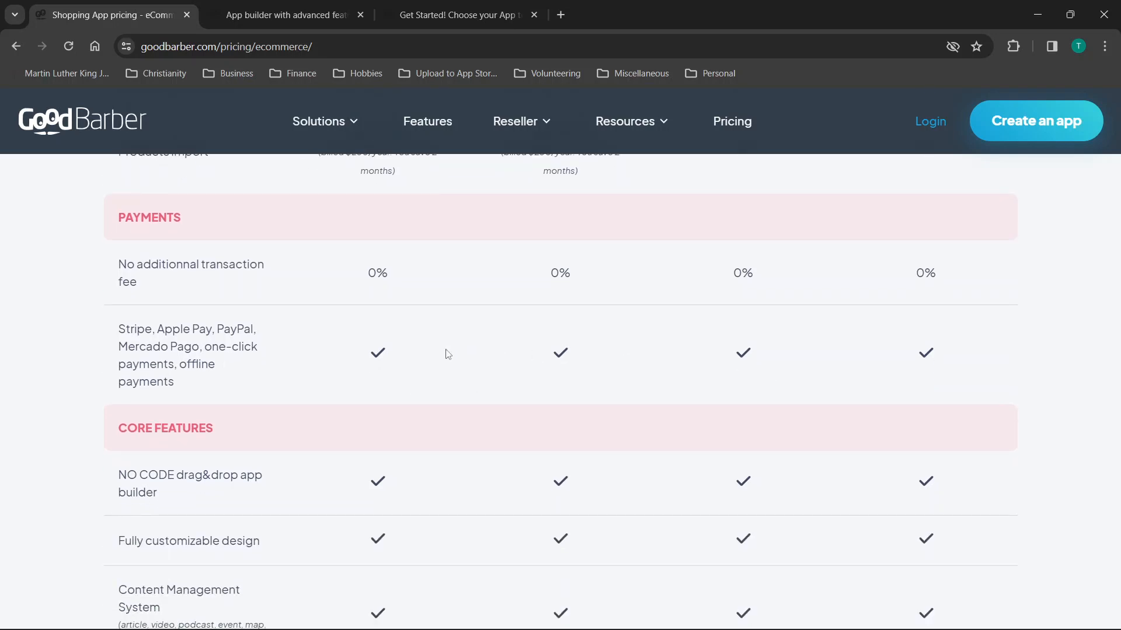
pyautogui.scroll(-4, 170, 339)
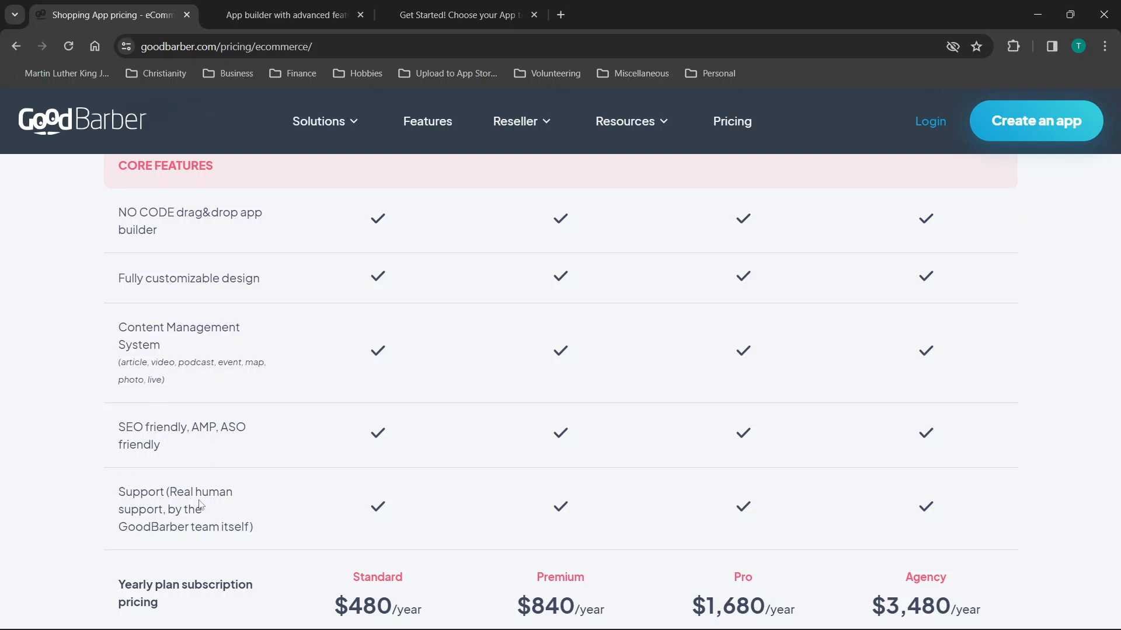
pyautogui.scroll(-1, 200, 503)
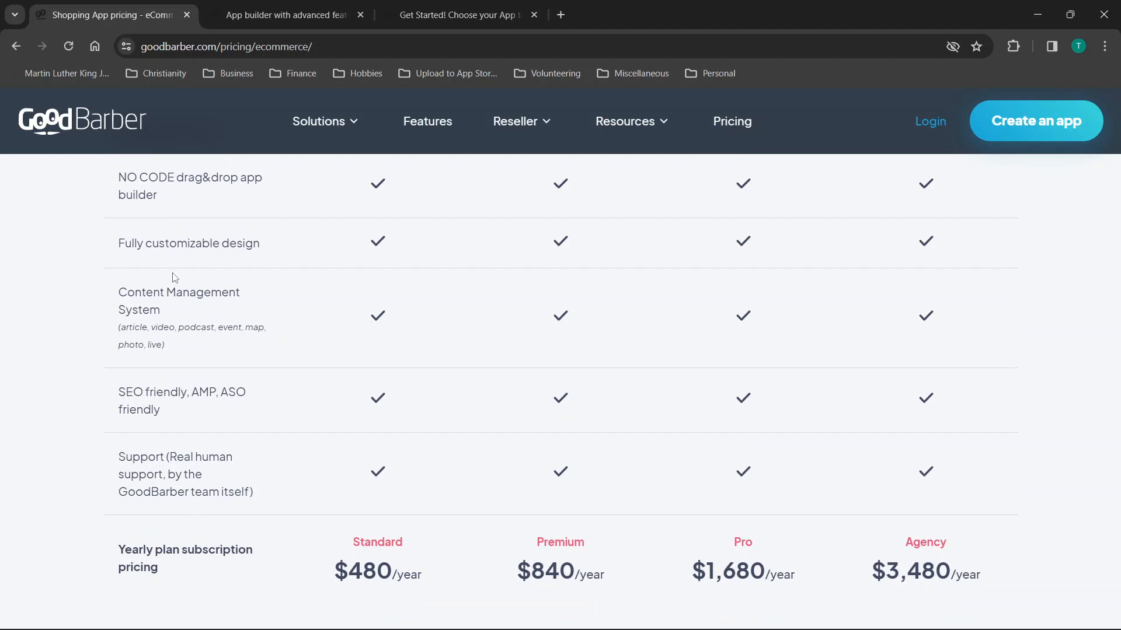
pyautogui.scroll(-3, 175, 278)
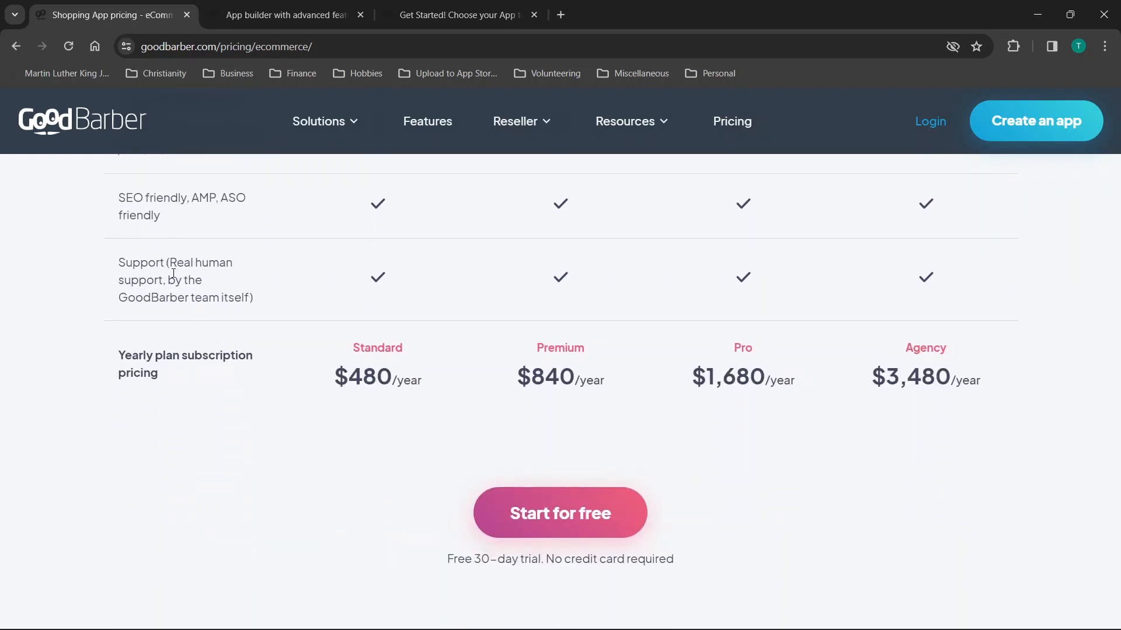
pyautogui.scroll(15, 454, 280)
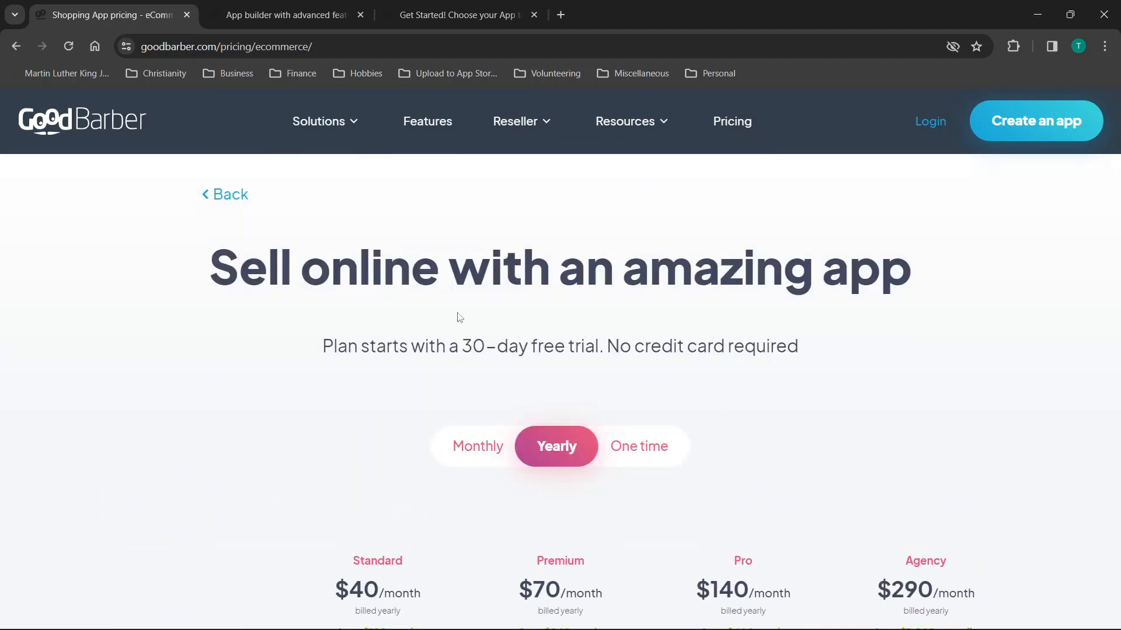
# Go back to the Pick a plan overview and open the Solutions menu.
pyautogui.click(222, 194)
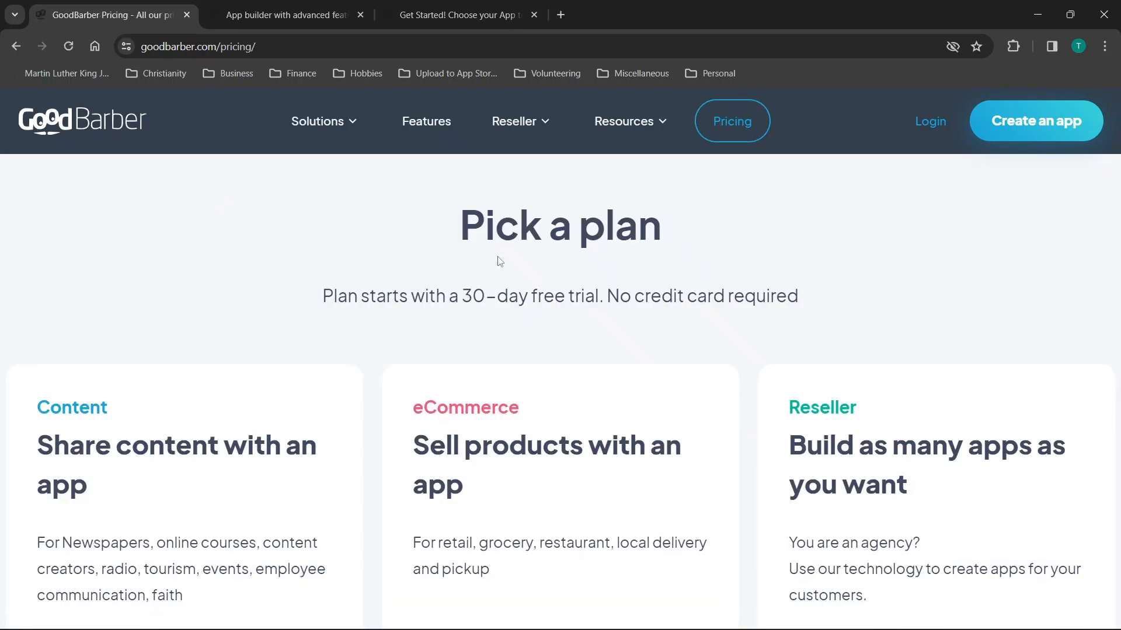
pyautogui.scroll(-2, 499, 260)
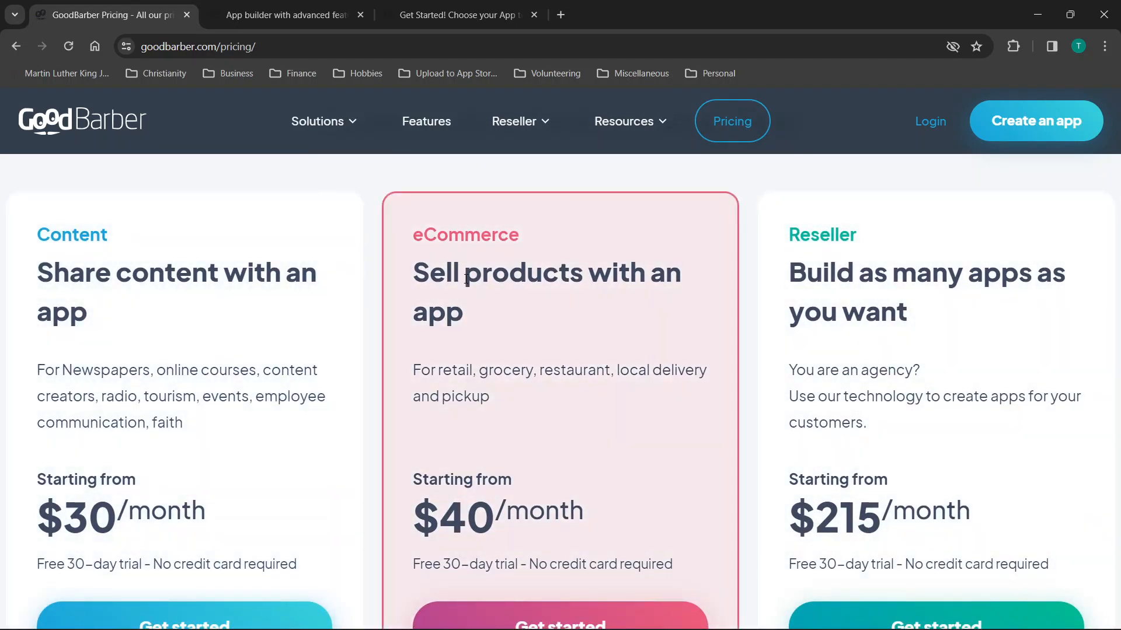
pyautogui.scroll(-1, 822, 308)
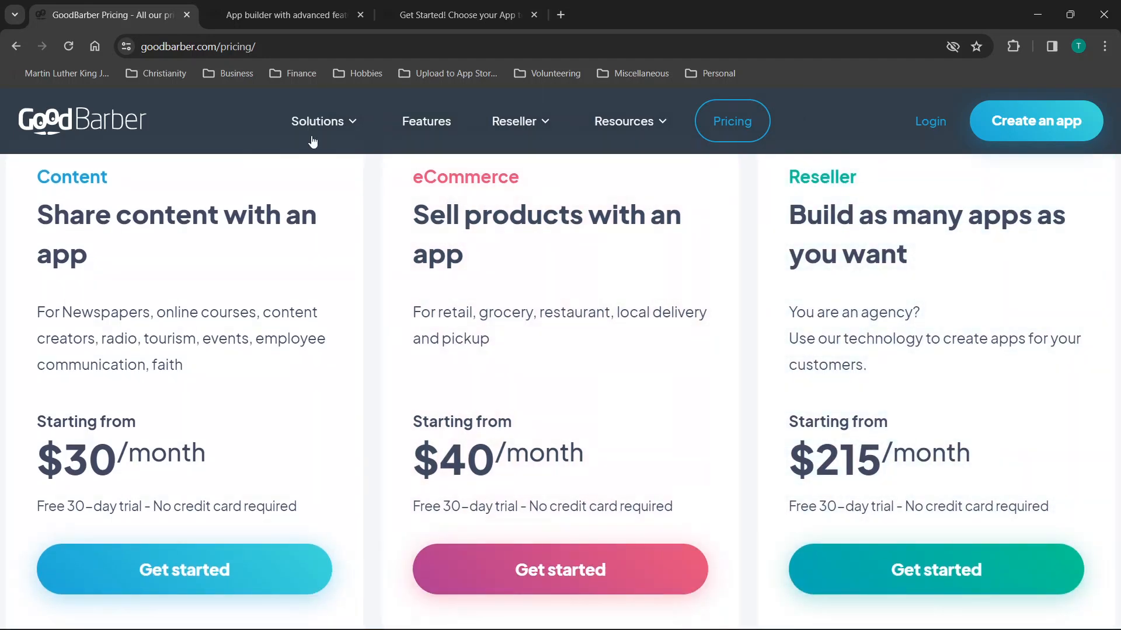
pyautogui.click(322, 134)
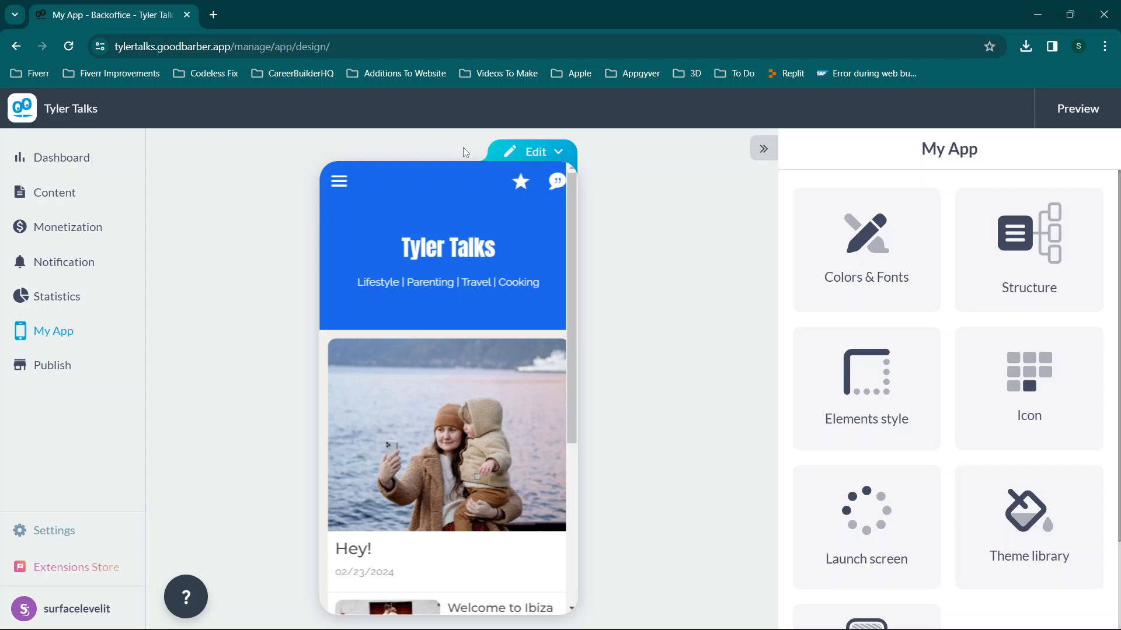
# From the preview's menu, go to Edit > Menu content Structure and choose ADD A SECTION.
pyautogui.click(340, 182)
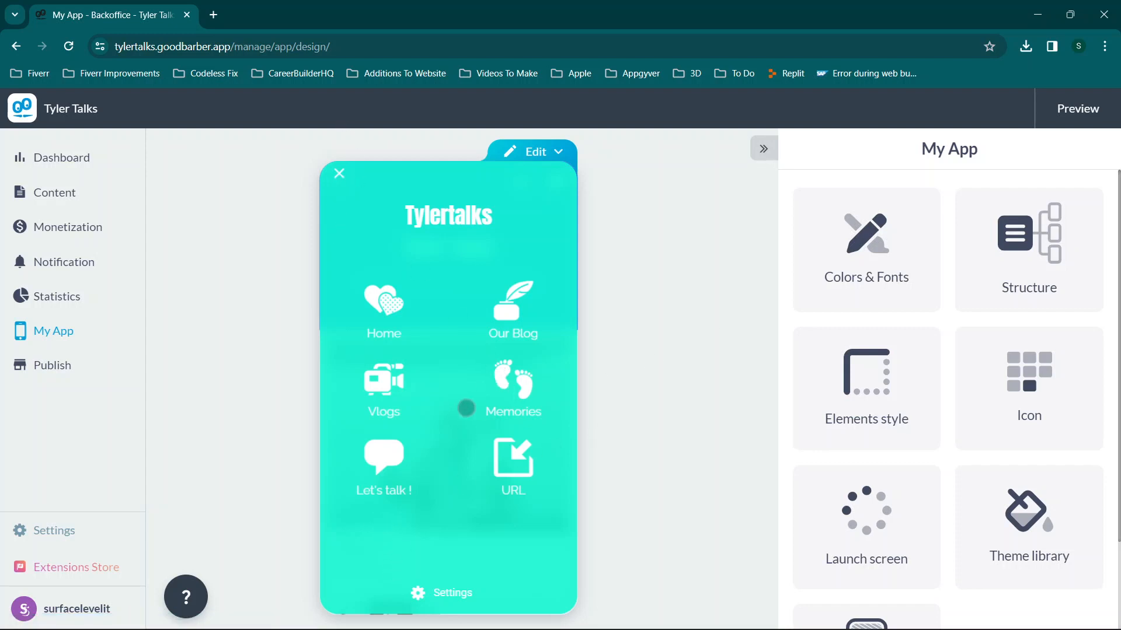
pyautogui.click(532, 153)
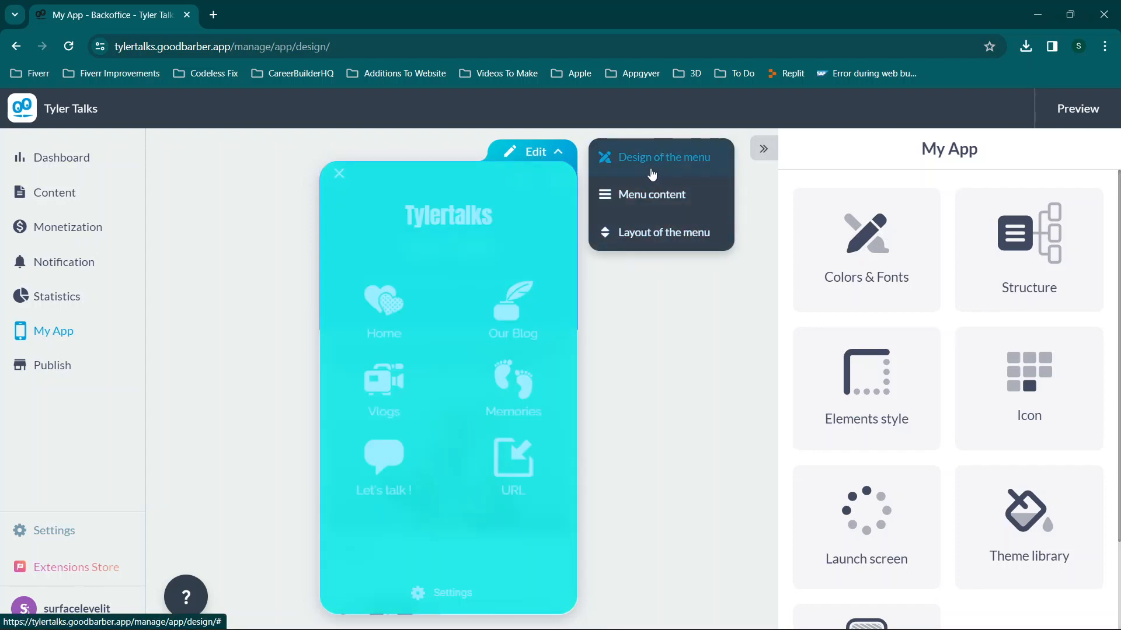
pyautogui.click(651, 195)
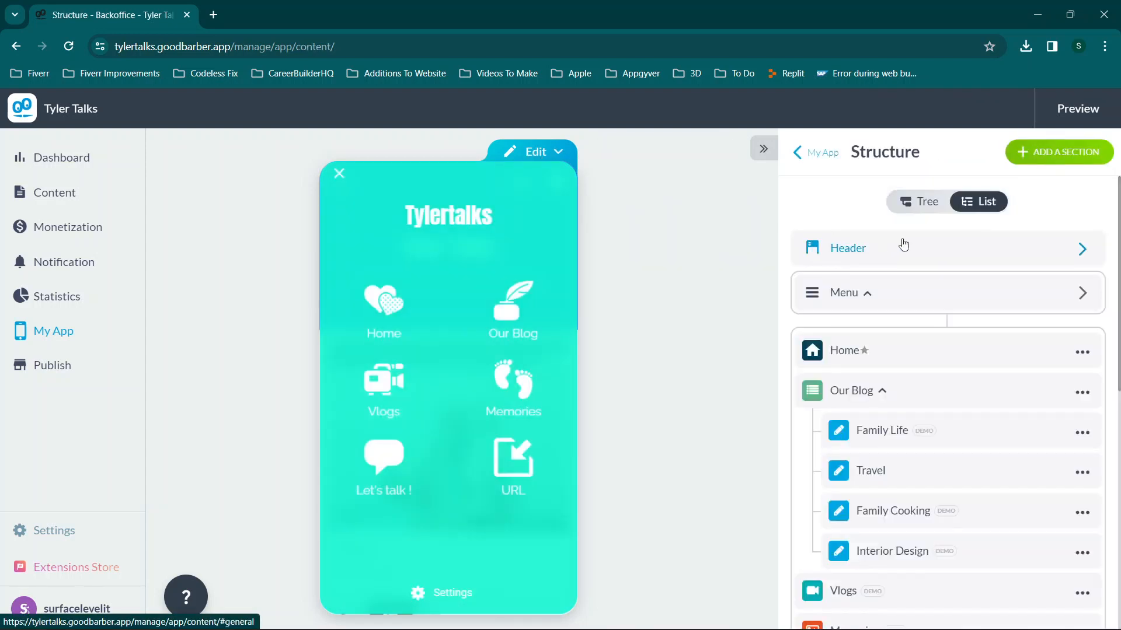
pyautogui.scroll(-6, 990, 205)
pyautogui.scroll(6, 991, 206)
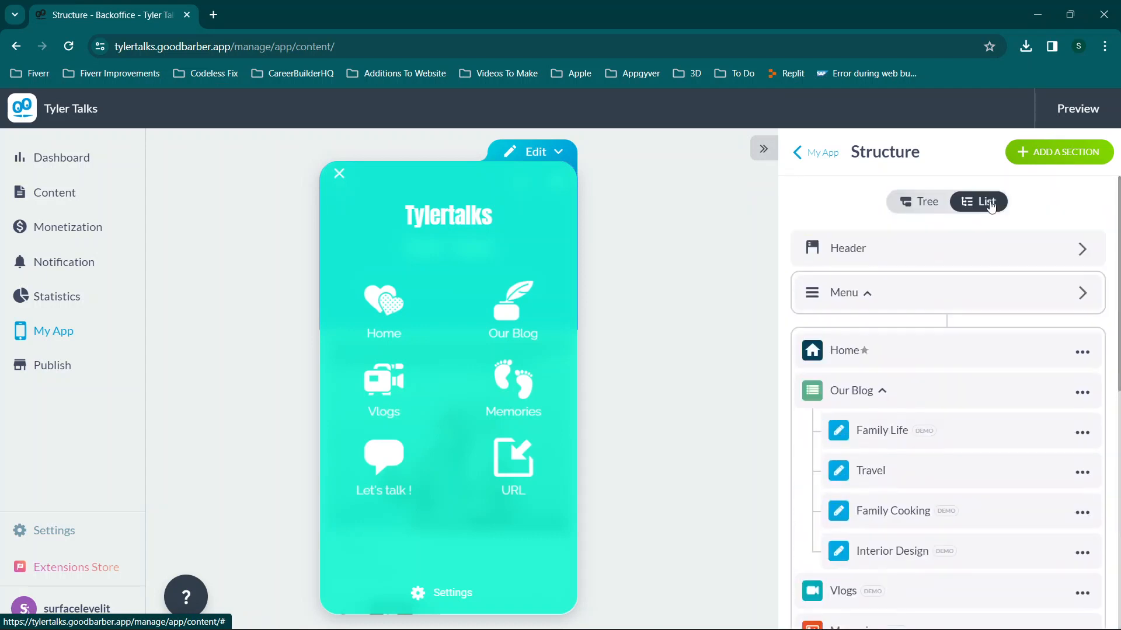
pyautogui.click(1056, 158)
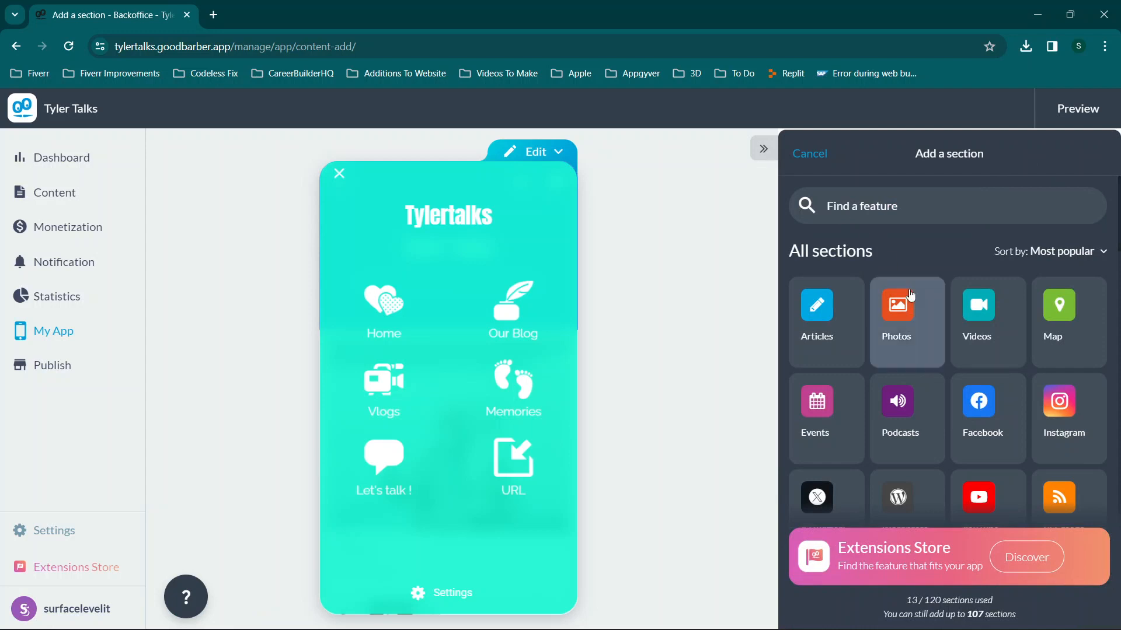
# Browse the Add a section grid, then choose Discover on the Extensions Store banner.
pyautogui.scroll(-2, 918, 314)
pyautogui.scroll(-2, 919, 313)
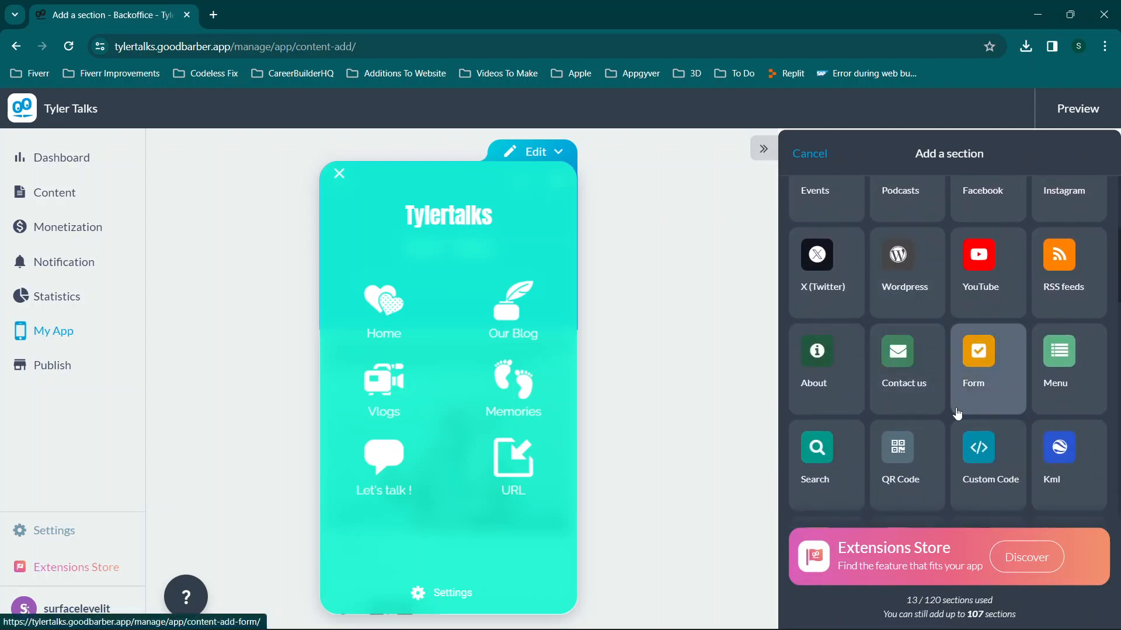
pyautogui.scroll(-1, 958, 417)
pyautogui.scroll(-1, 958, 417)
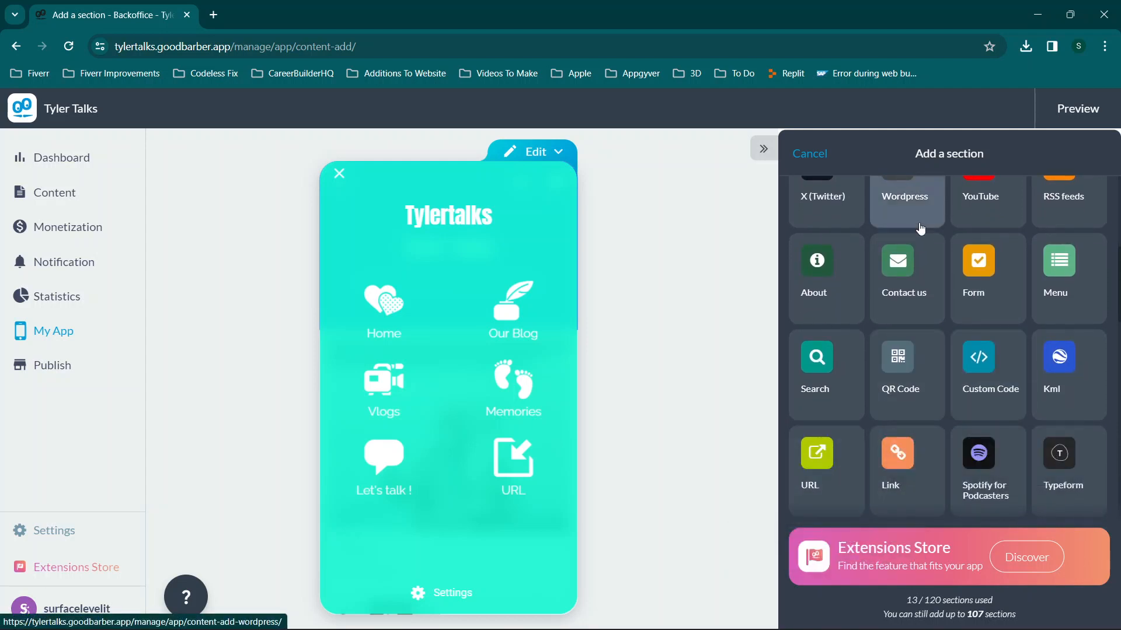
pyautogui.scroll(5, 919, 223)
pyautogui.click(1043, 559)
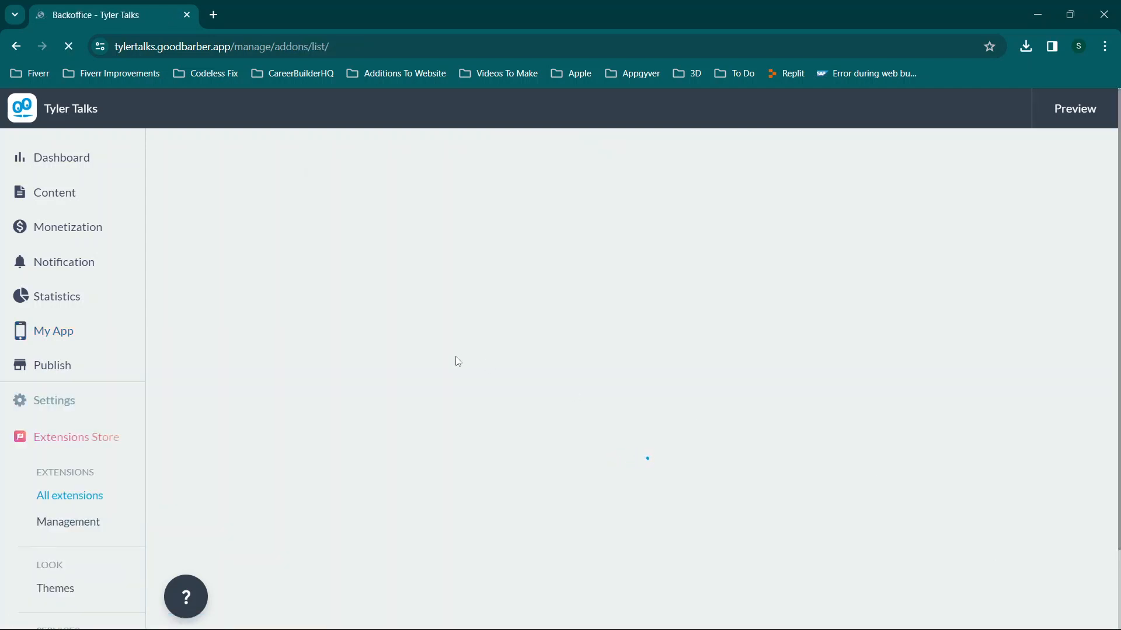
# Scroll through the Extensions Store's categories and popular extensions.
pyautogui.scroll(-3, 457, 361)
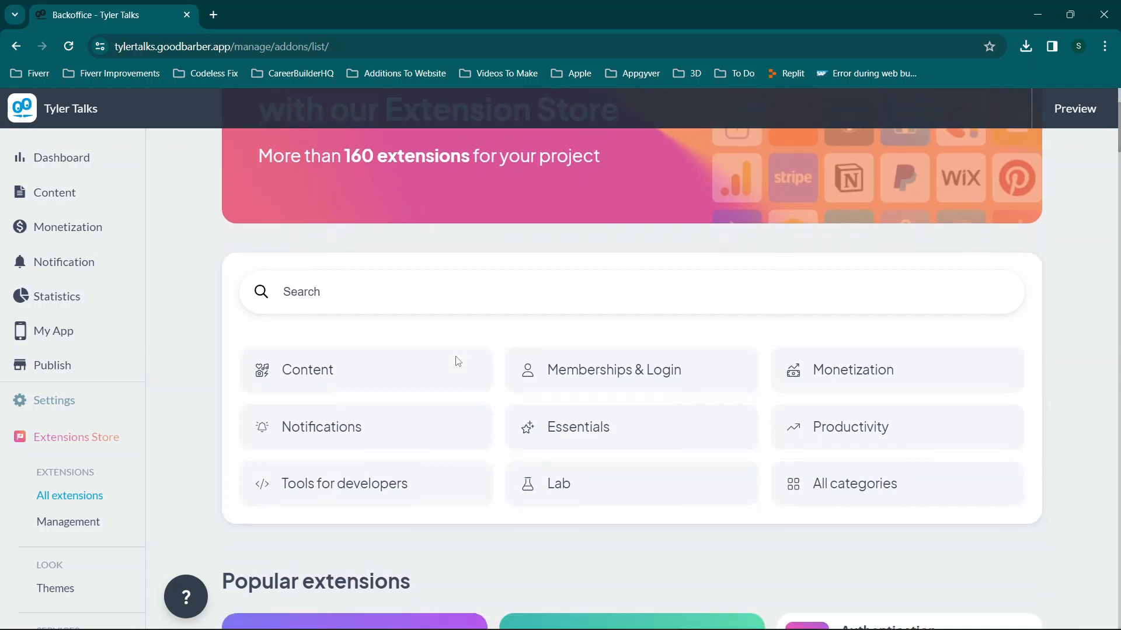
pyautogui.scroll(3, 458, 361)
pyautogui.scroll(-4, 458, 361)
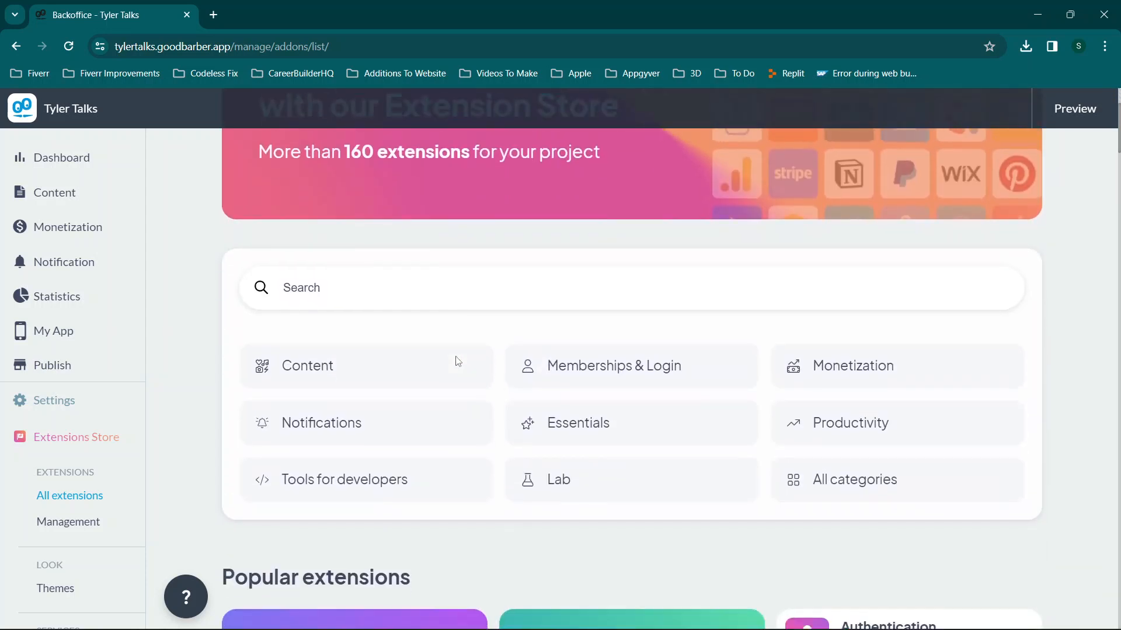
pyautogui.scroll(-1, 457, 361)
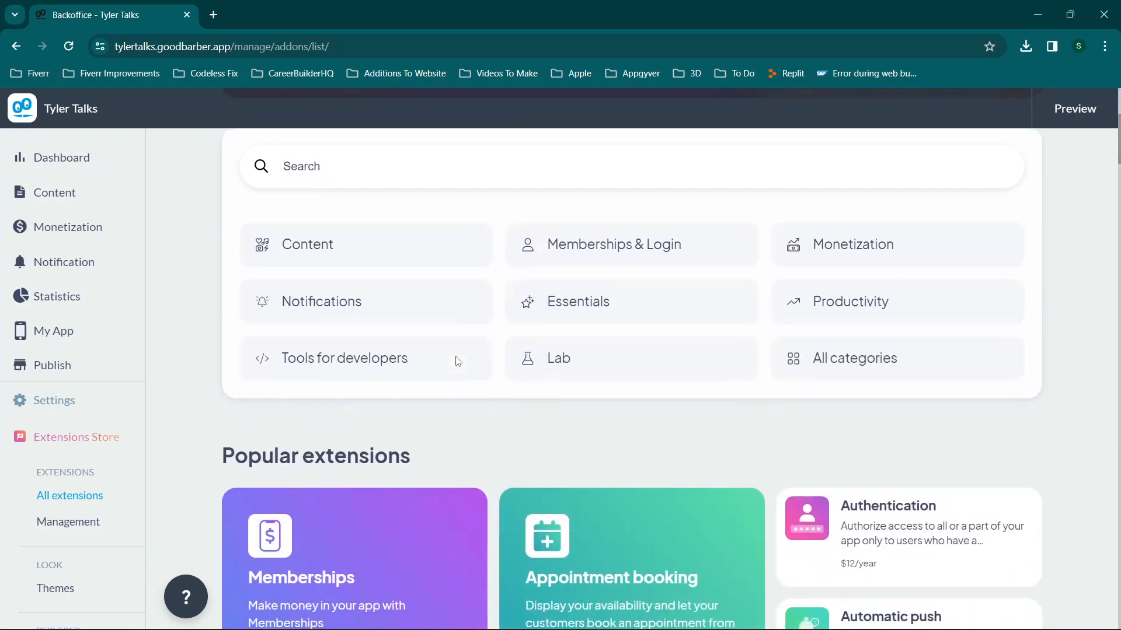
pyautogui.scroll(5, 458, 361)
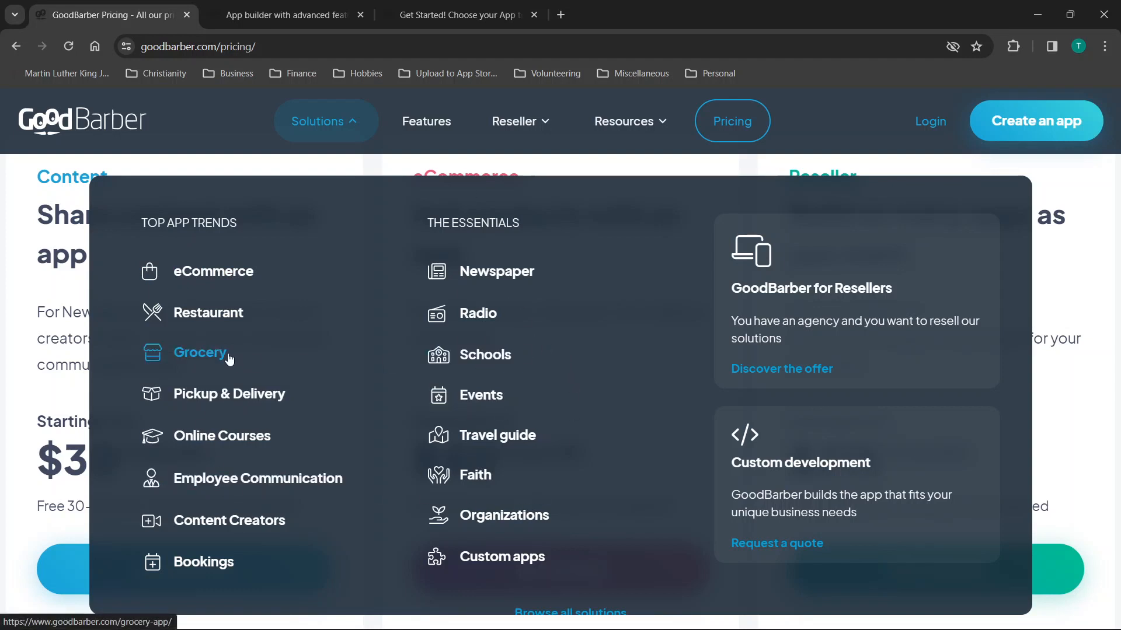
# Open the eCommerce solution page and scroll through its first features.
pyautogui.click(190, 275)
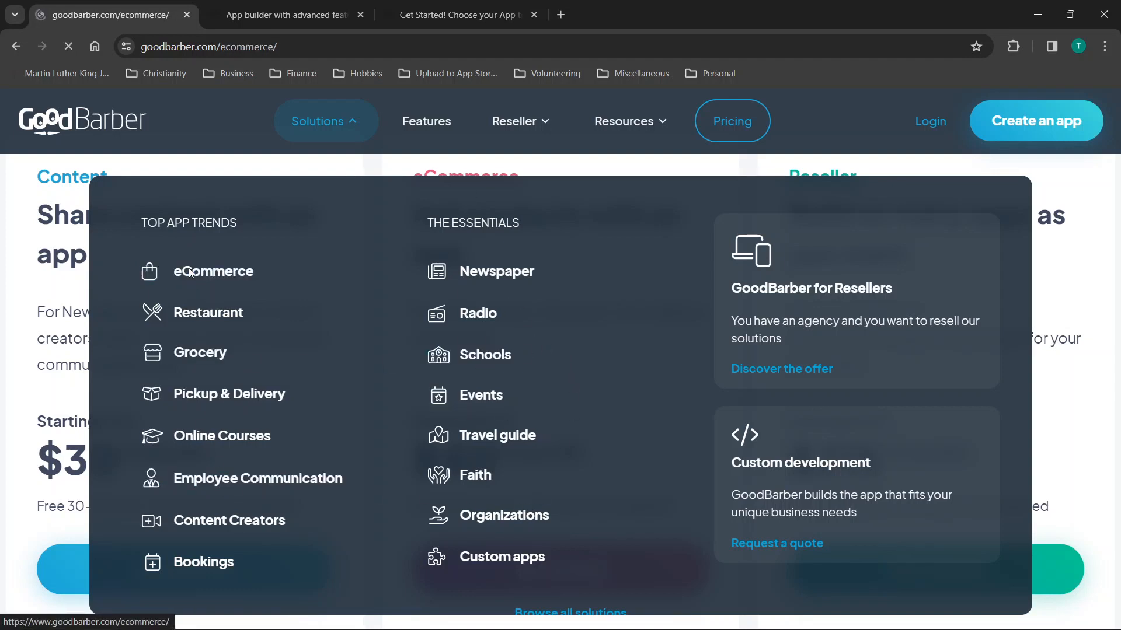
pyautogui.scroll(-3, 395, 326)
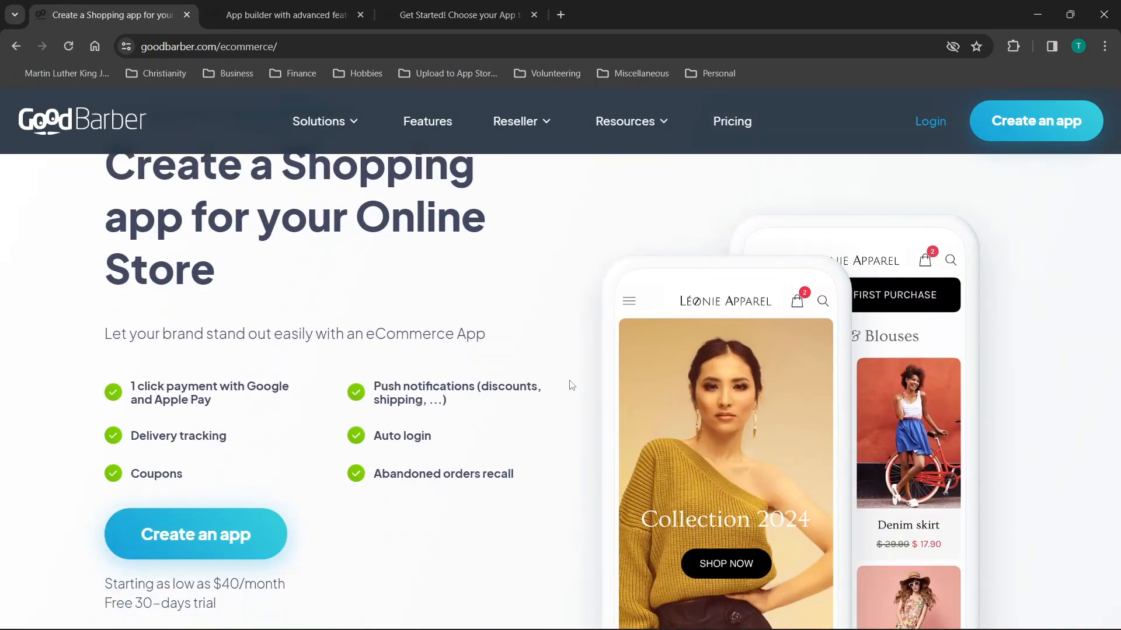
pyautogui.scroll(-3, 571, 385)
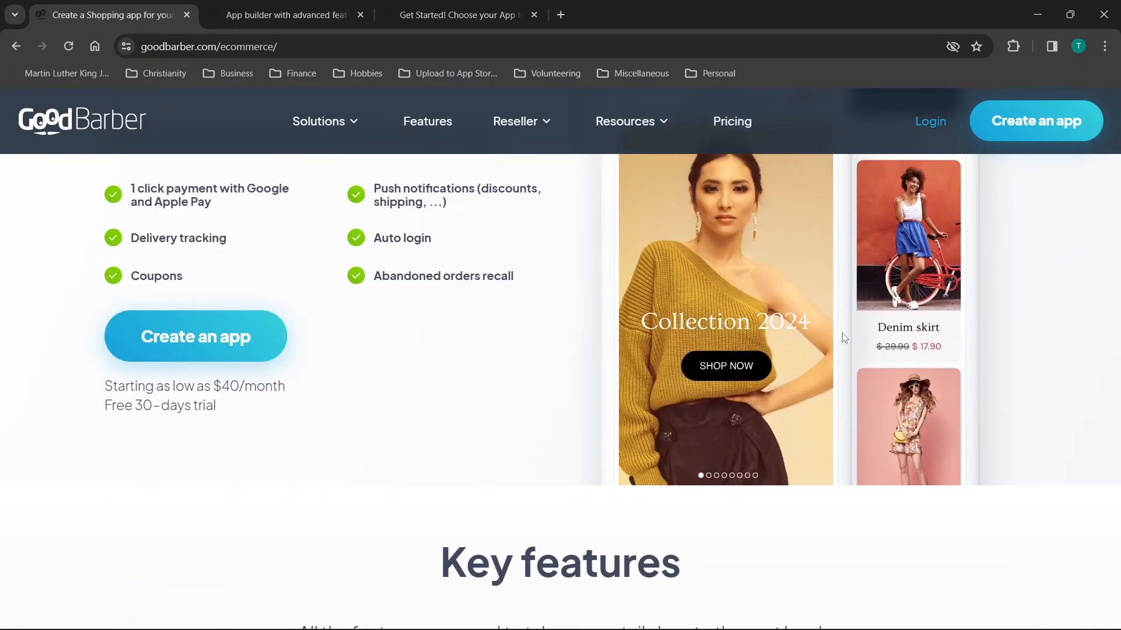
pyautogui.scroll(-9, 842, 338)
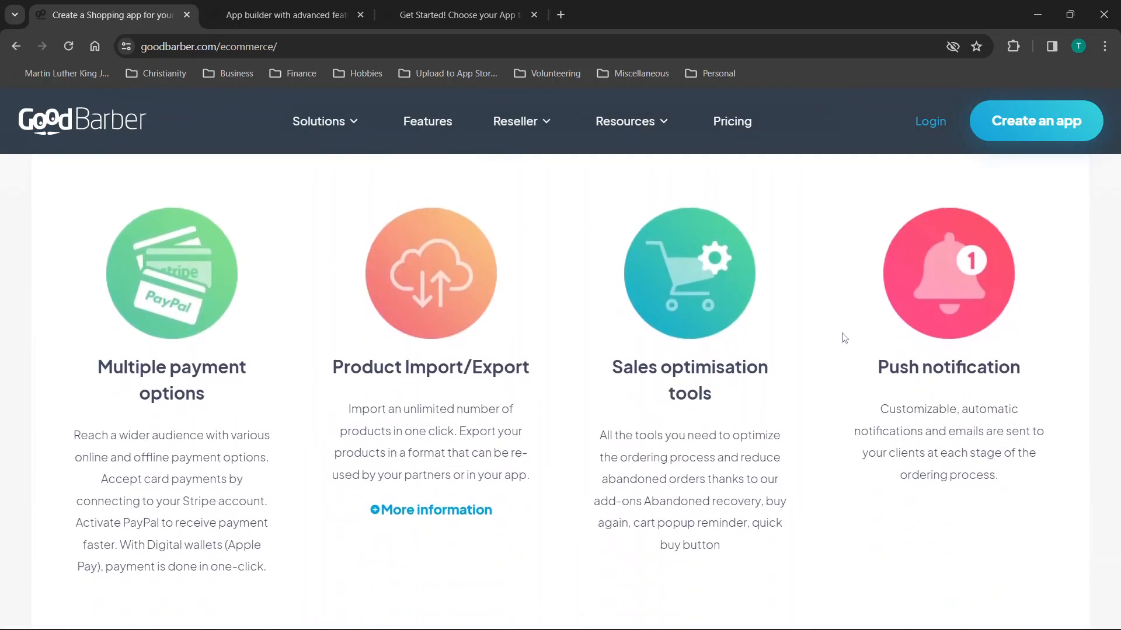
pyautogui.scroll(-7, 842, 337)
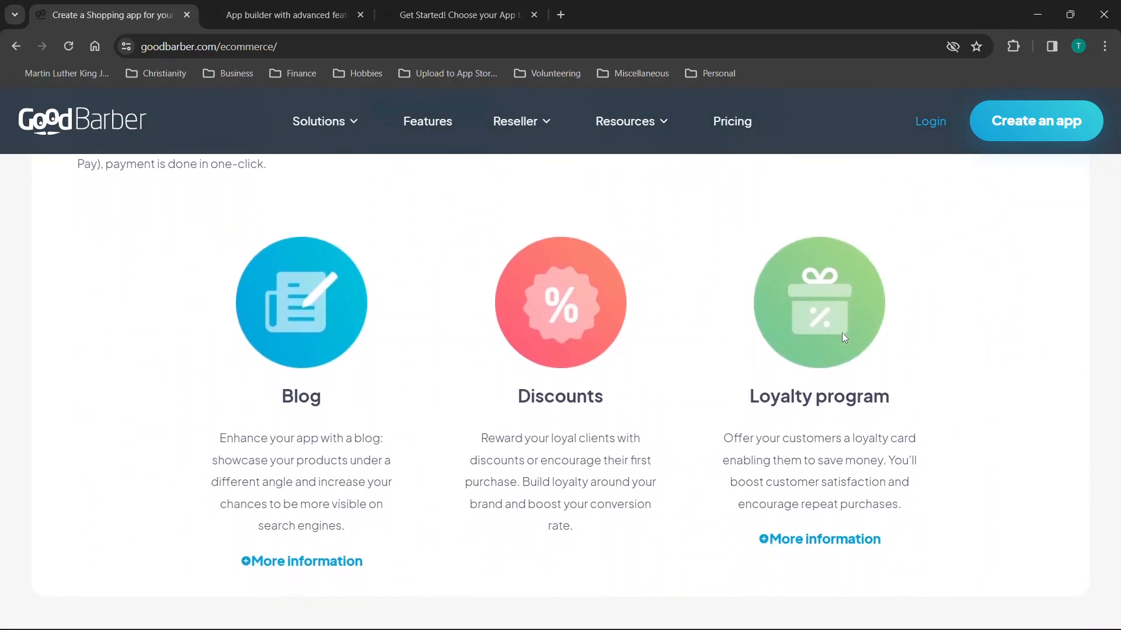
pyautogui.scroll(-4, 842, 337)
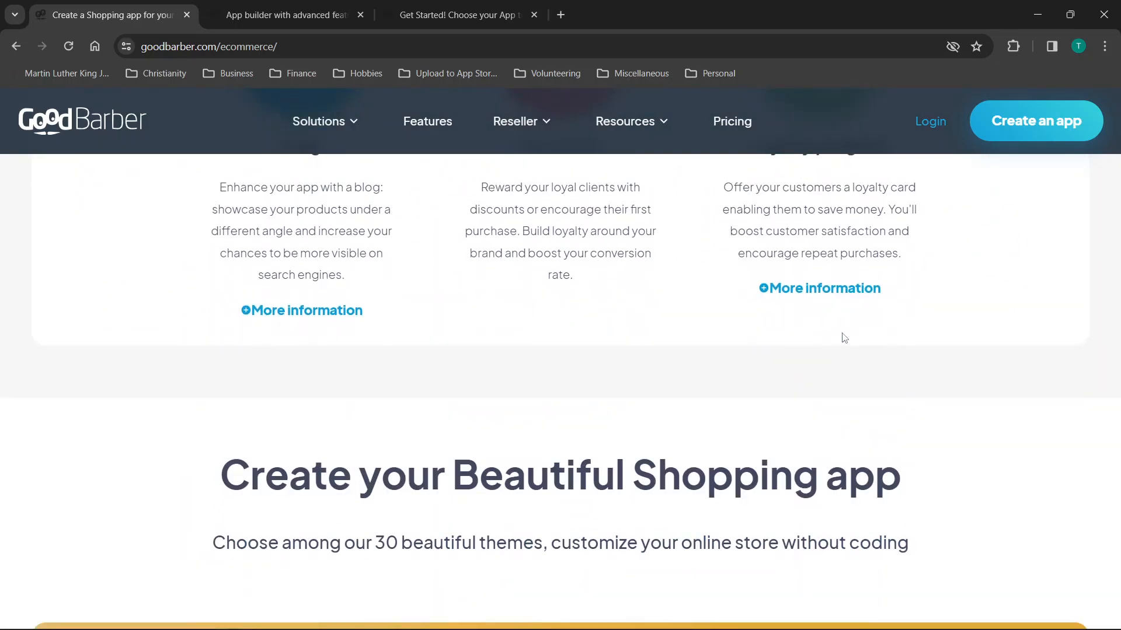
pyautogui.scroll(10, 842, 338)
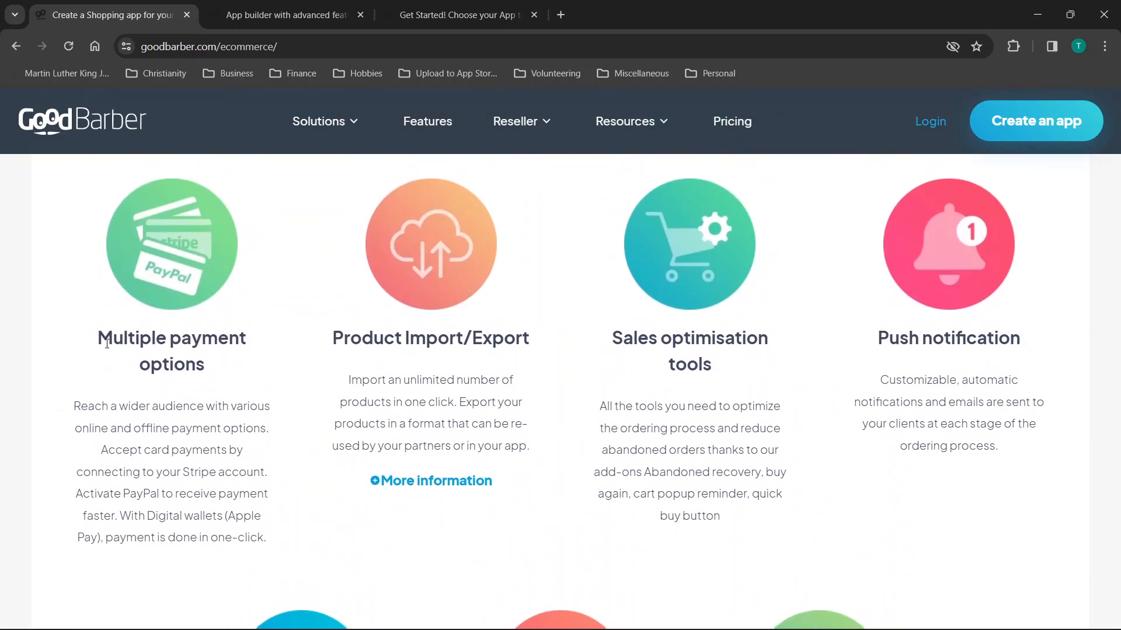
# Read the remaining features like One-Click CheckOut, then return to the home page via the logo.
pyautogui.scroll(-7, 412, 338)
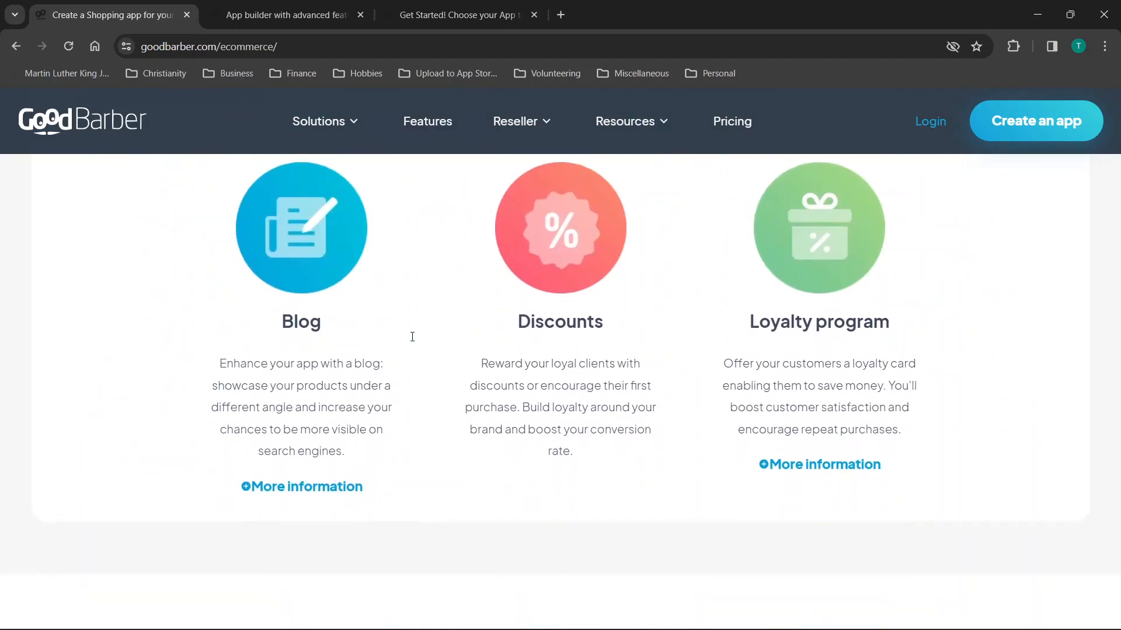
pyautogui.scroll(-8, 640, 323)
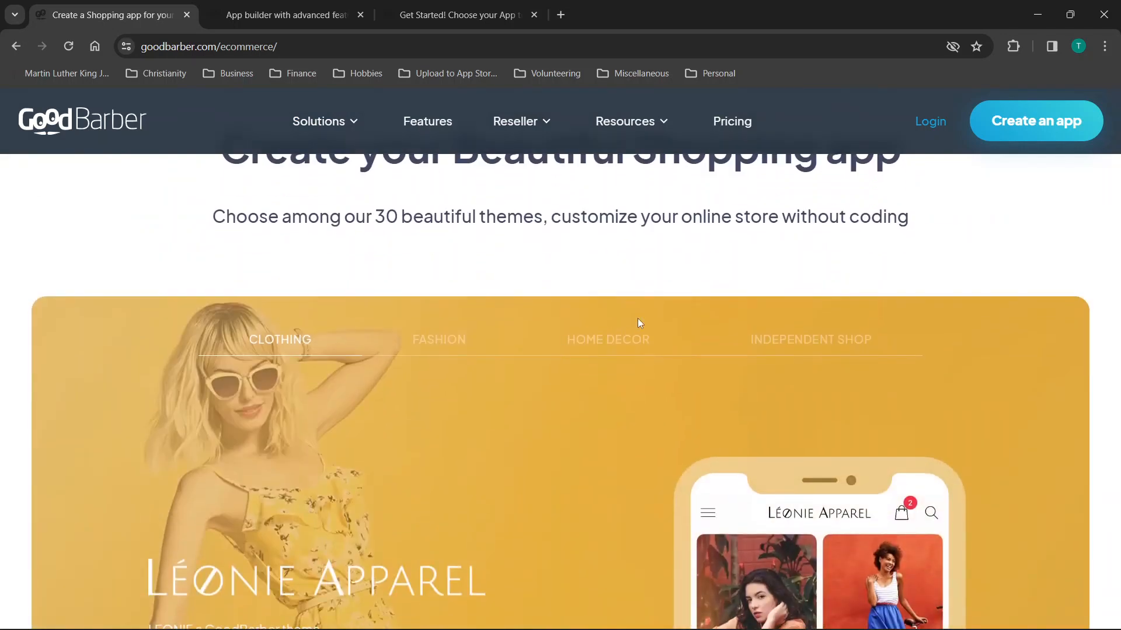
pyautogui.scroll(-6, 638, 321)
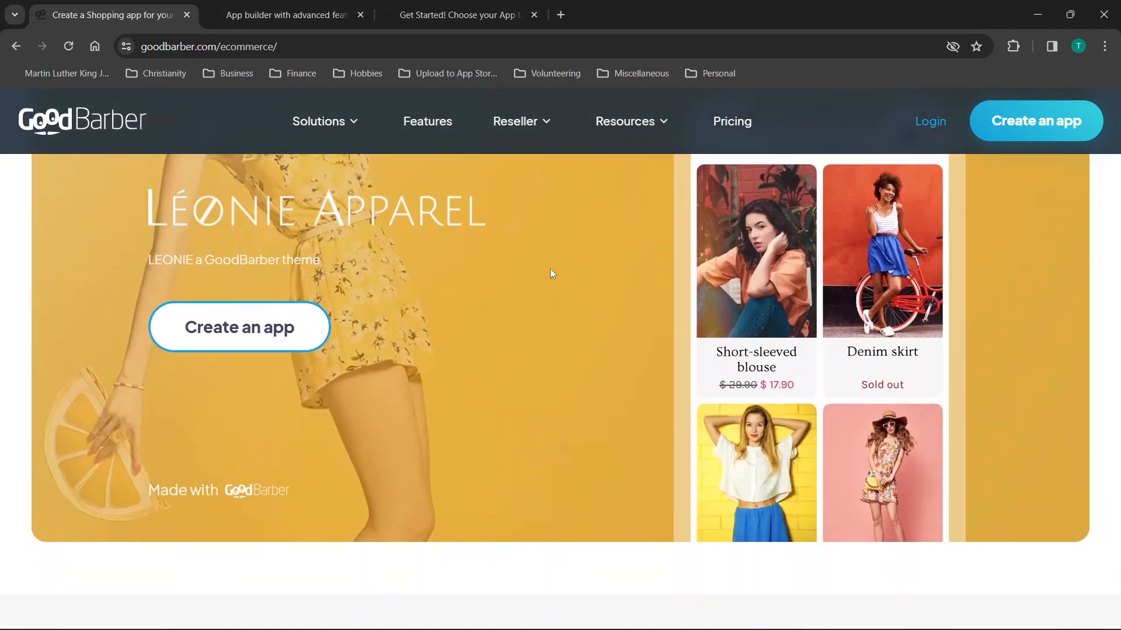
pyautogui.scroll(-5, 727, 336)
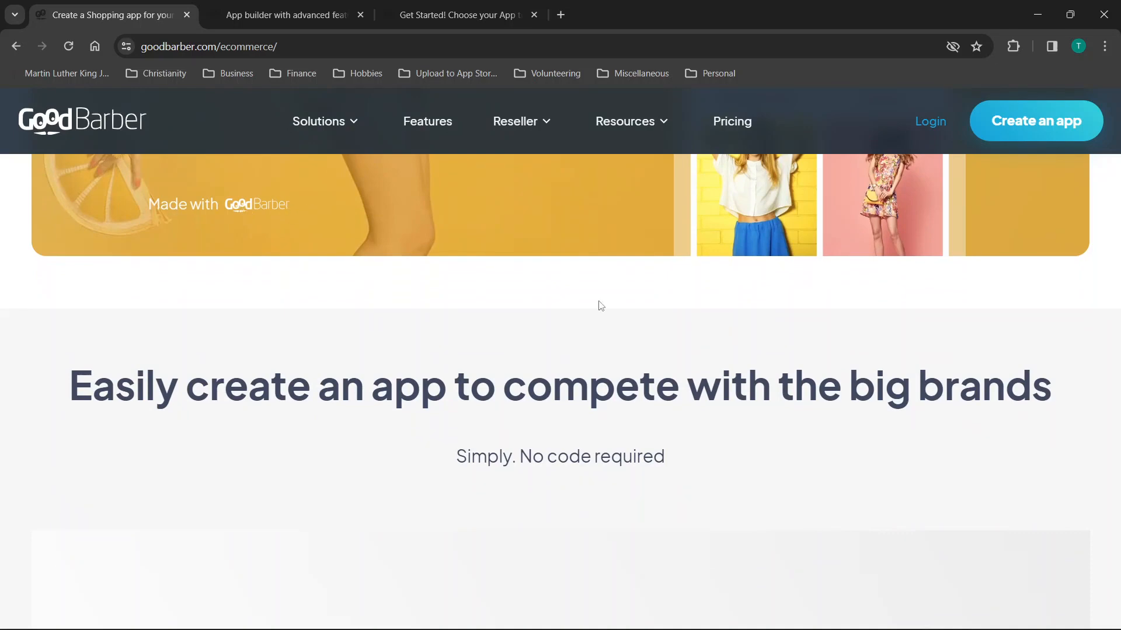
pyautogui.scroll(-13, 598, 305)
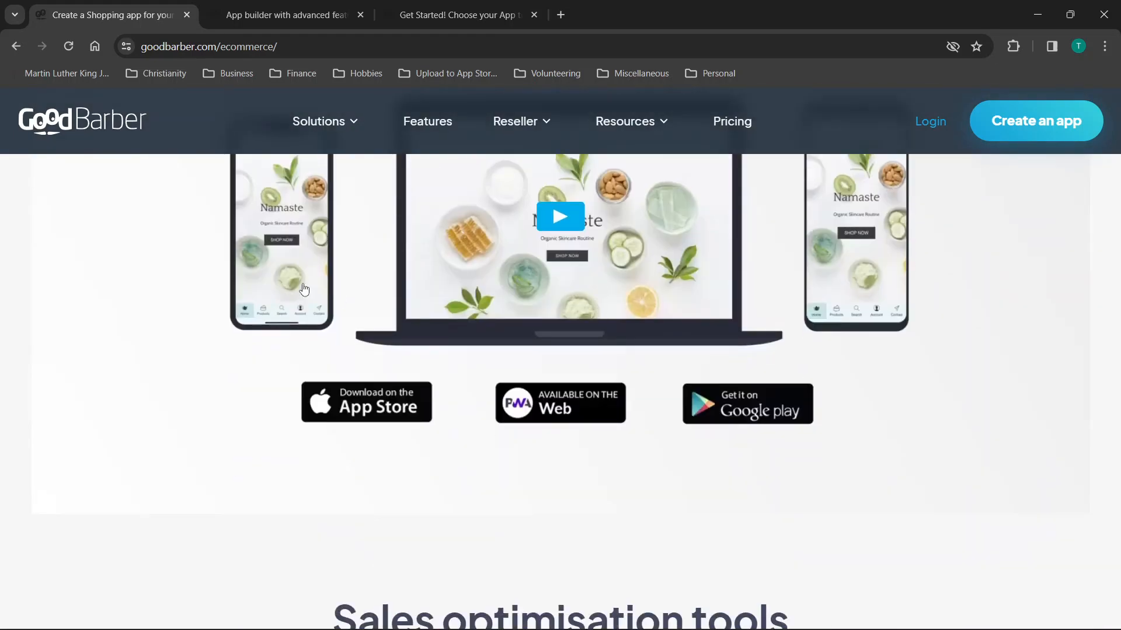
pyautogui.scroll(-9, 303, 288)
pyautogui.scroll(-19, 302, 288)
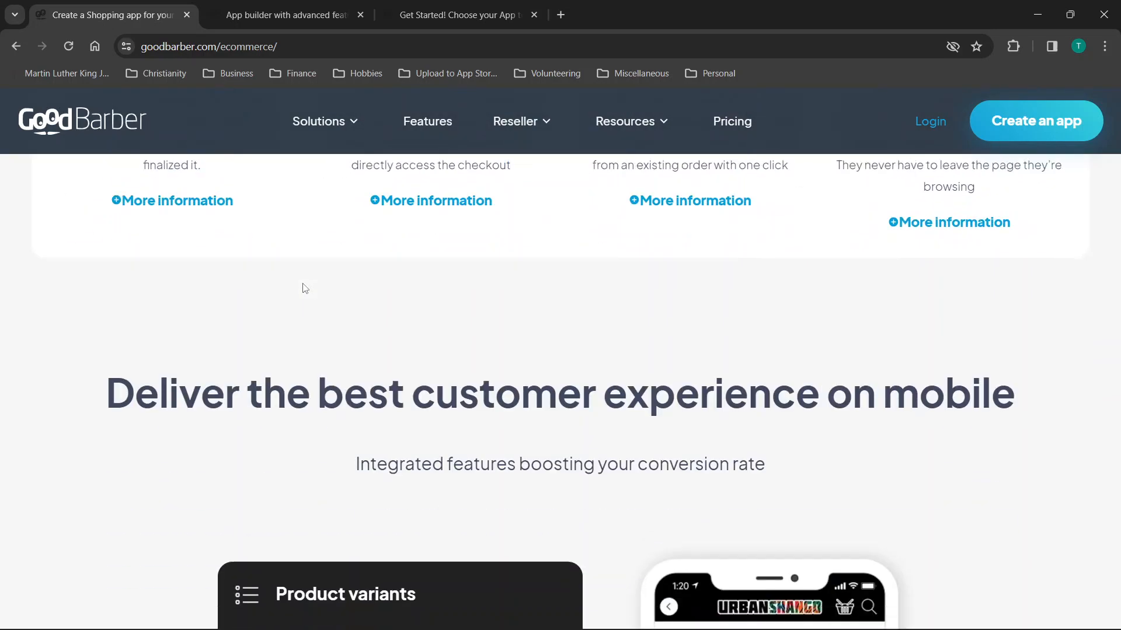
pyautogui.click(89, 129)
# Scroll through the Business Solutions app types, from eCommerce to local tourism.
pyautogui.scroll(-15, 589, 251)
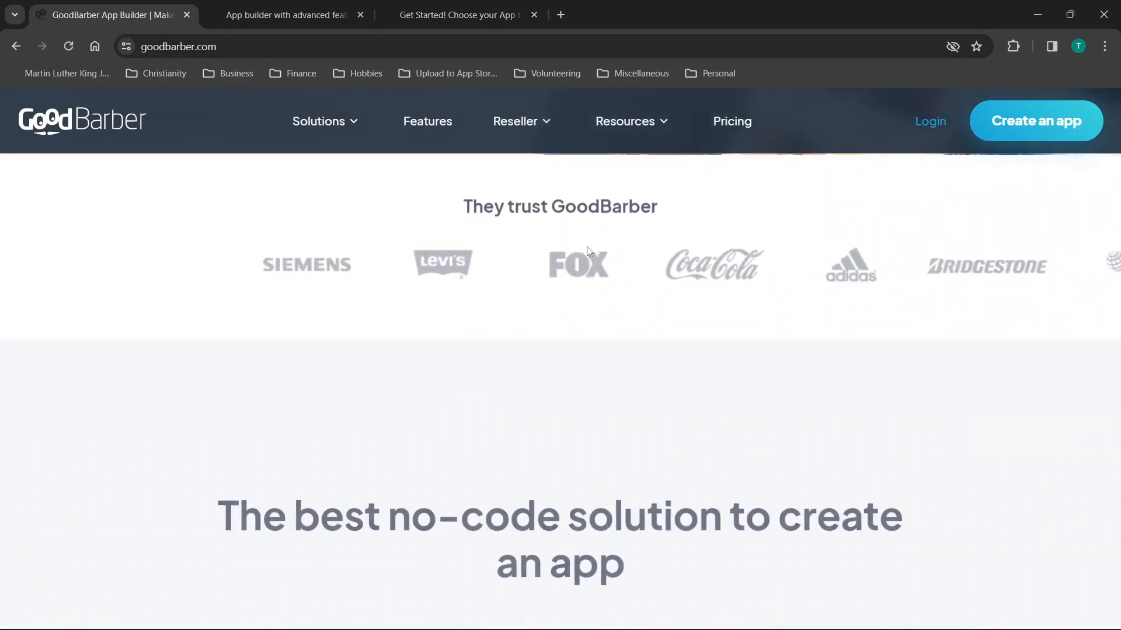
pyautogui.scroll(-6, 588, 252)
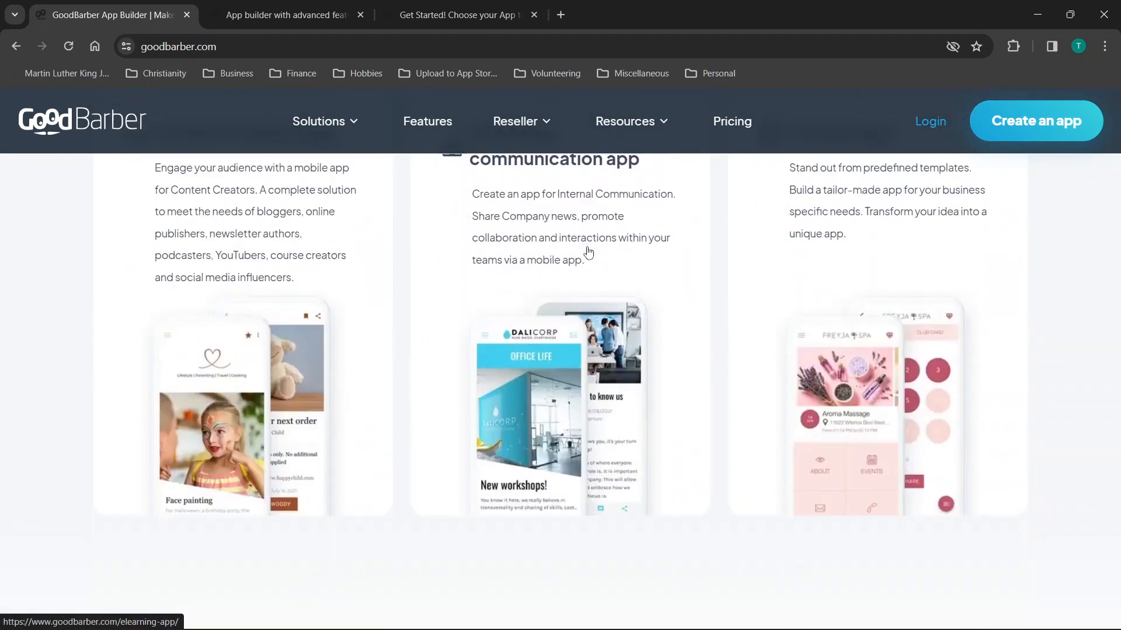
pyautogui.scroll(4, 584, 251)
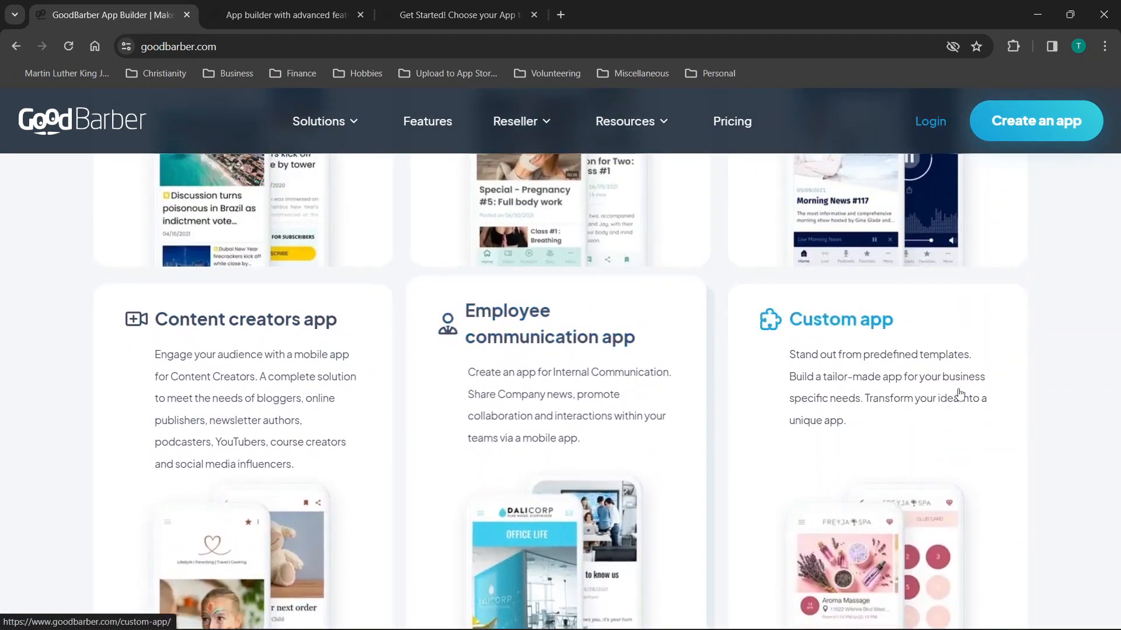
pyautogui.scroll(-9, 415, 343)
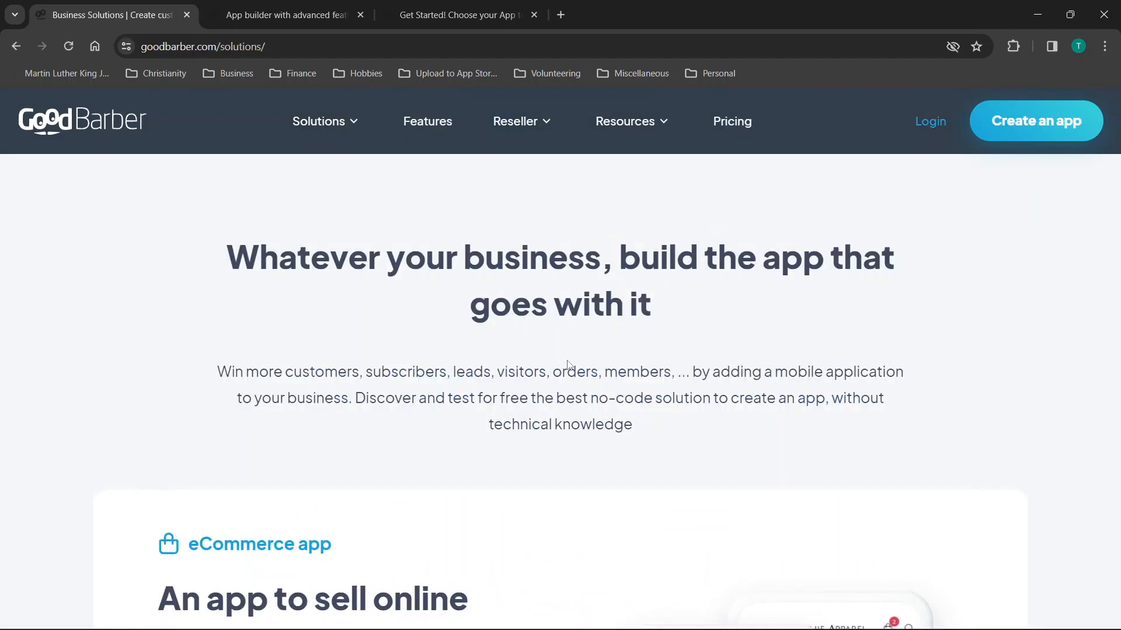
pyautogui.scroll(-10, 565, 368)
pyautogui.scroll(-15, 570, 364)
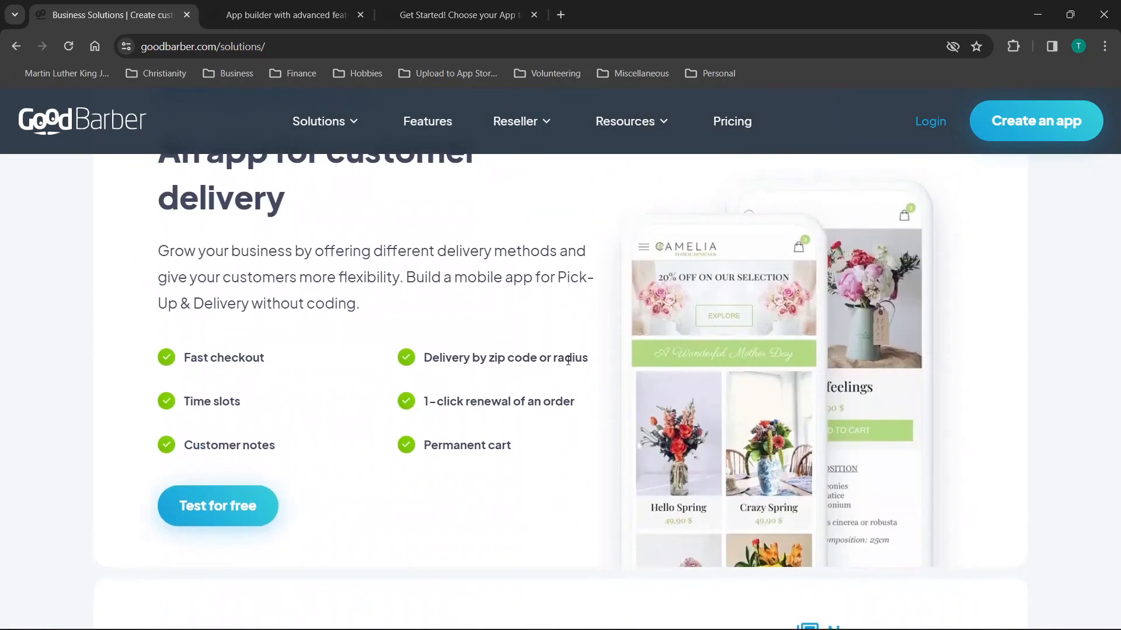
pyautogui.scroll(-2, 569, 364)
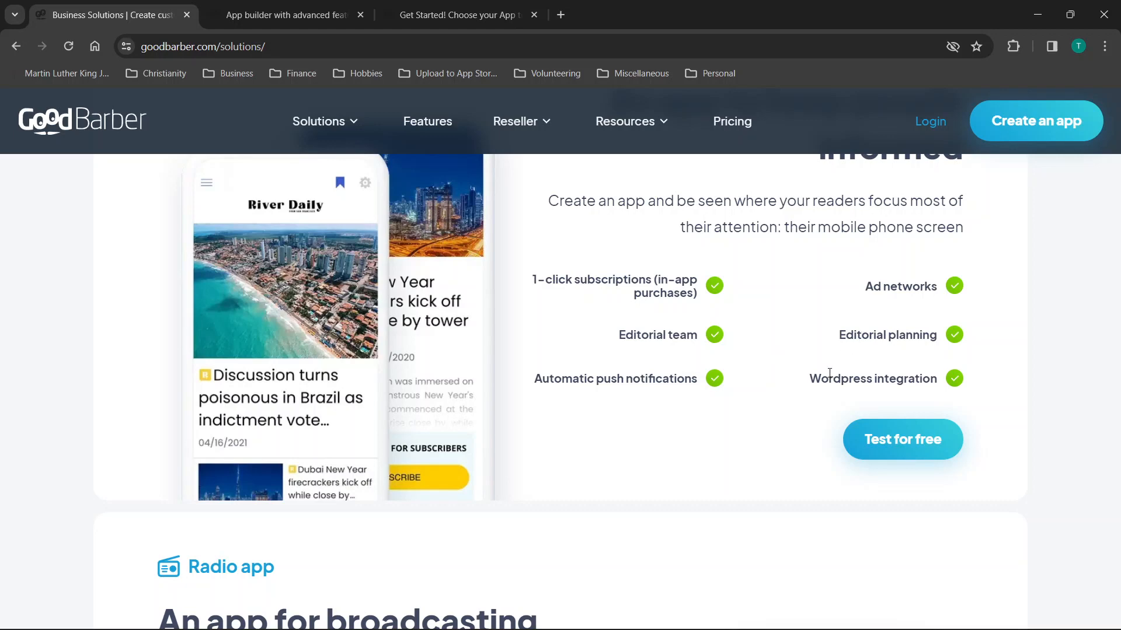
pyautogui.scroll(12, 920, 380)
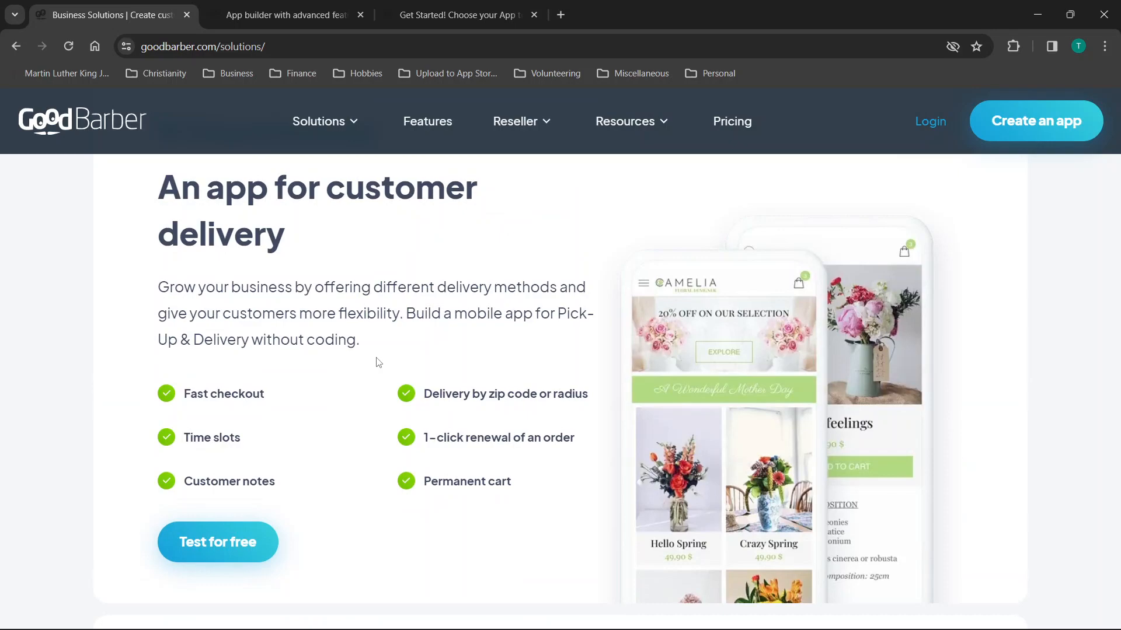
pyautogui.scroll(-15, 379, 363)
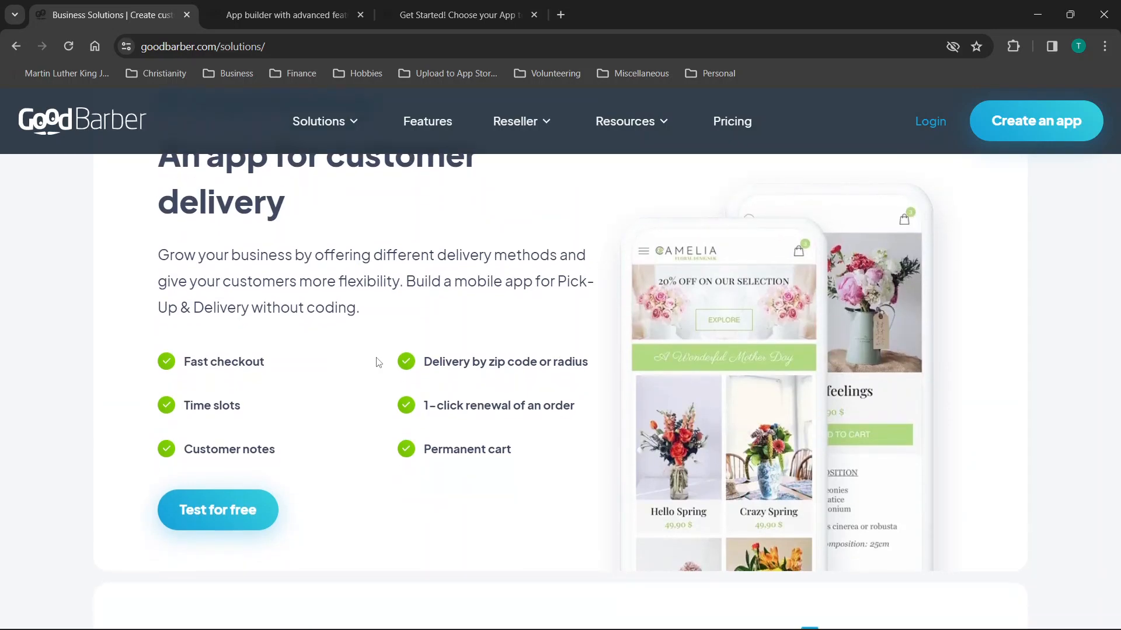
pyautogui.scroll(-10, 379, 363)
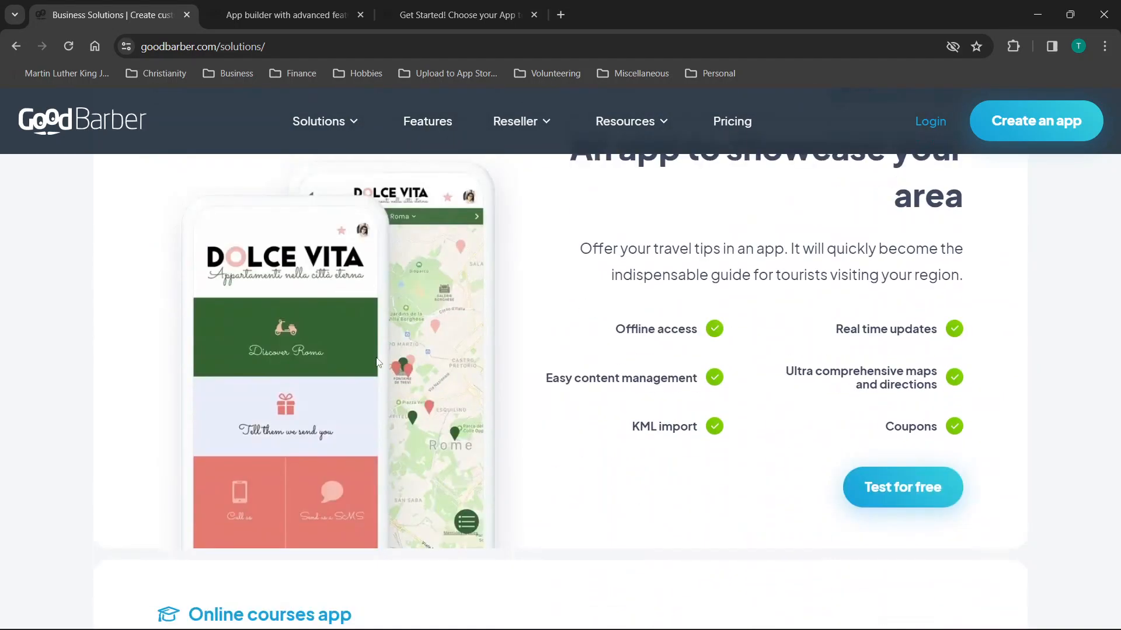
# Open the Test for free template chooser, go back, and return home via the GoodBarber logo.
pyautogui.click(888, 461)
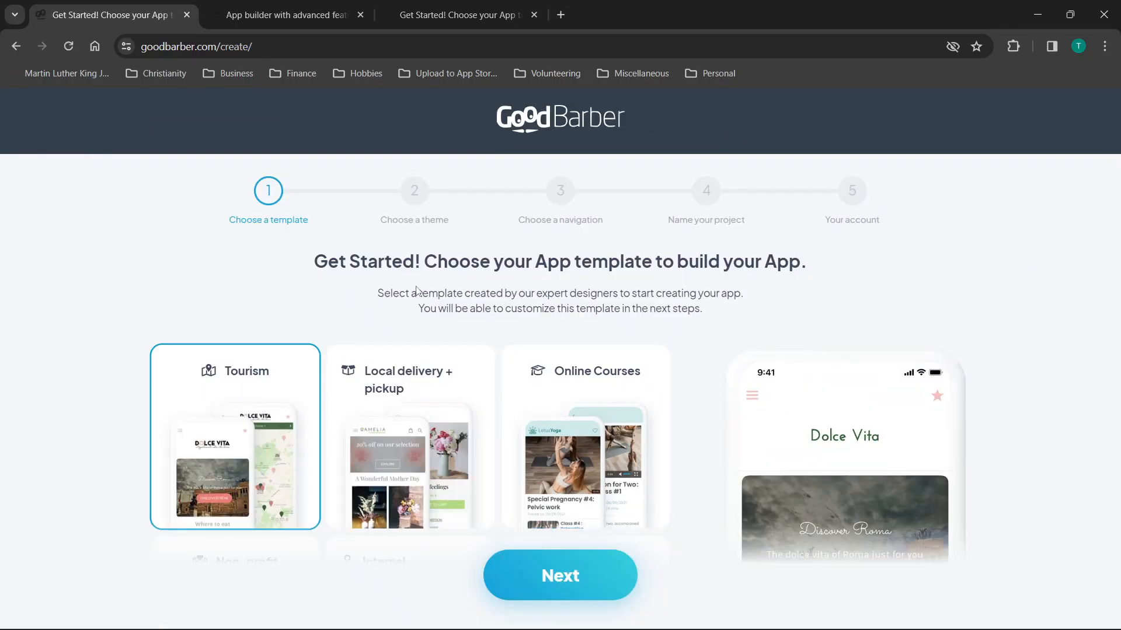
pyautogui.scroll(-2, 513, 351)
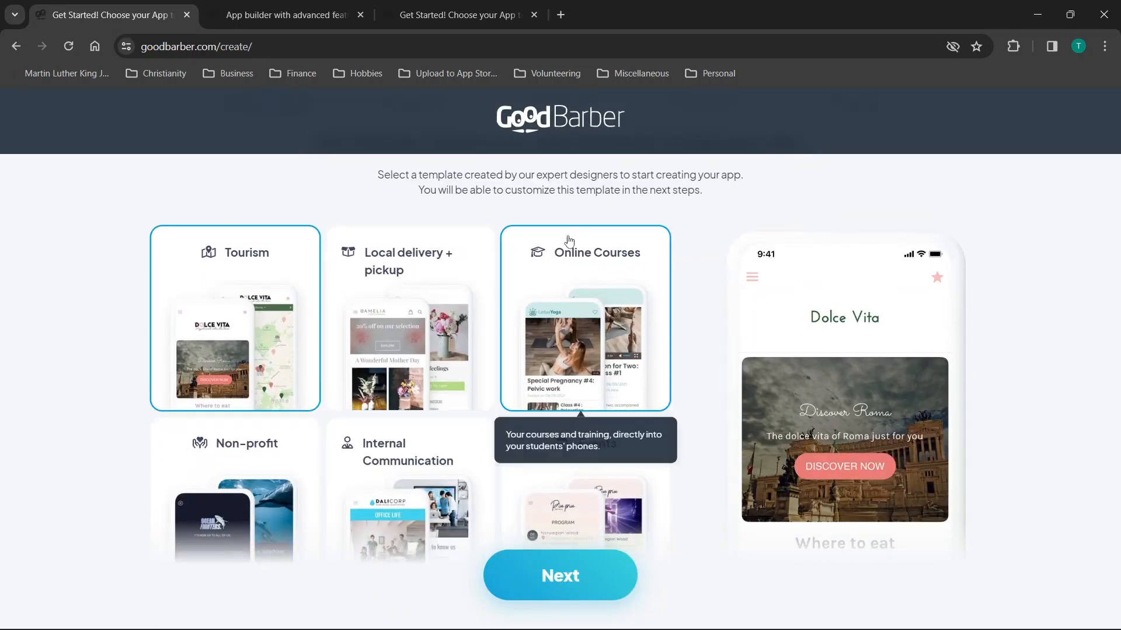
pyautogui.click(16, 47)
pyautogui.scroll(-20, 19, 311)
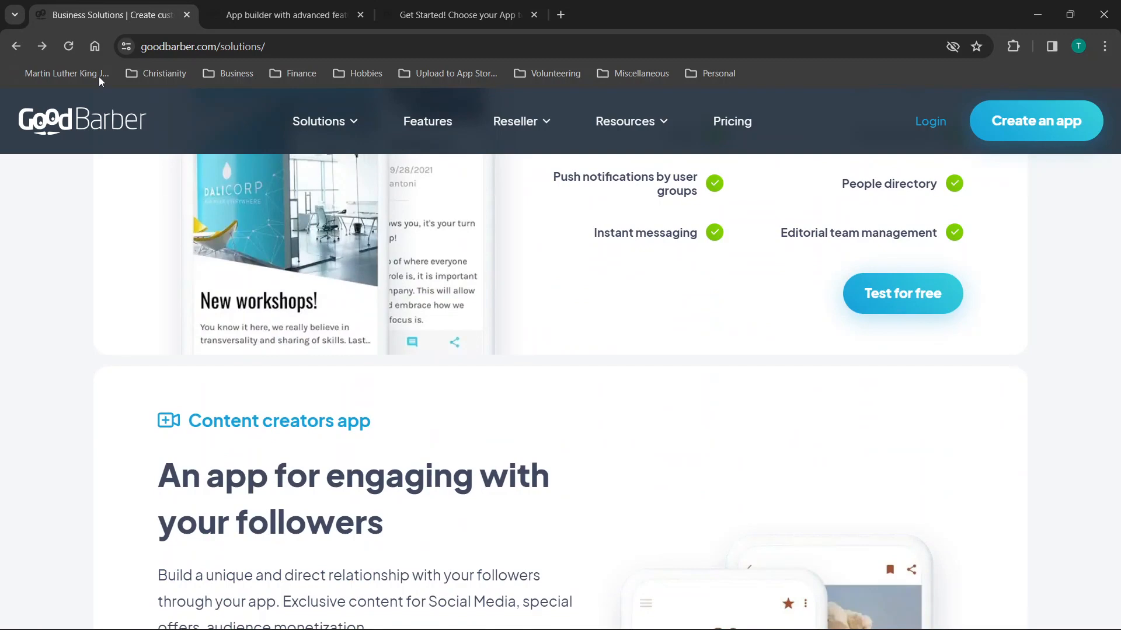
pyautogui.click(84, 120)
pyautogui.scroll(-2, 573, 353)
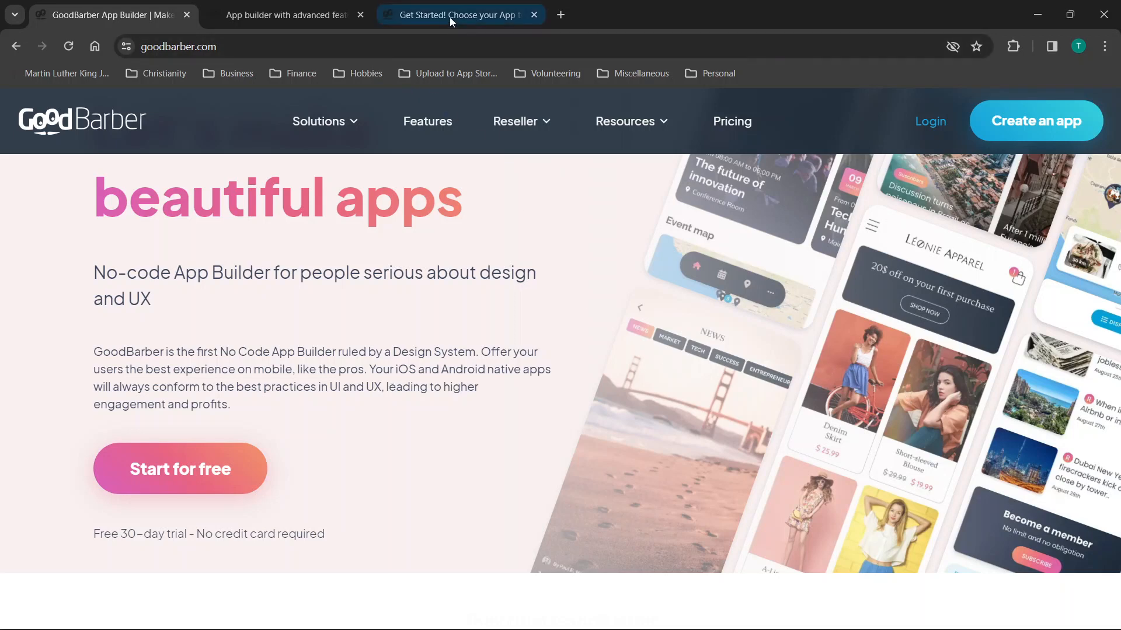
# Switch to the template chooser tab and browse the available app templates.
pyautogui.click(420, 19)
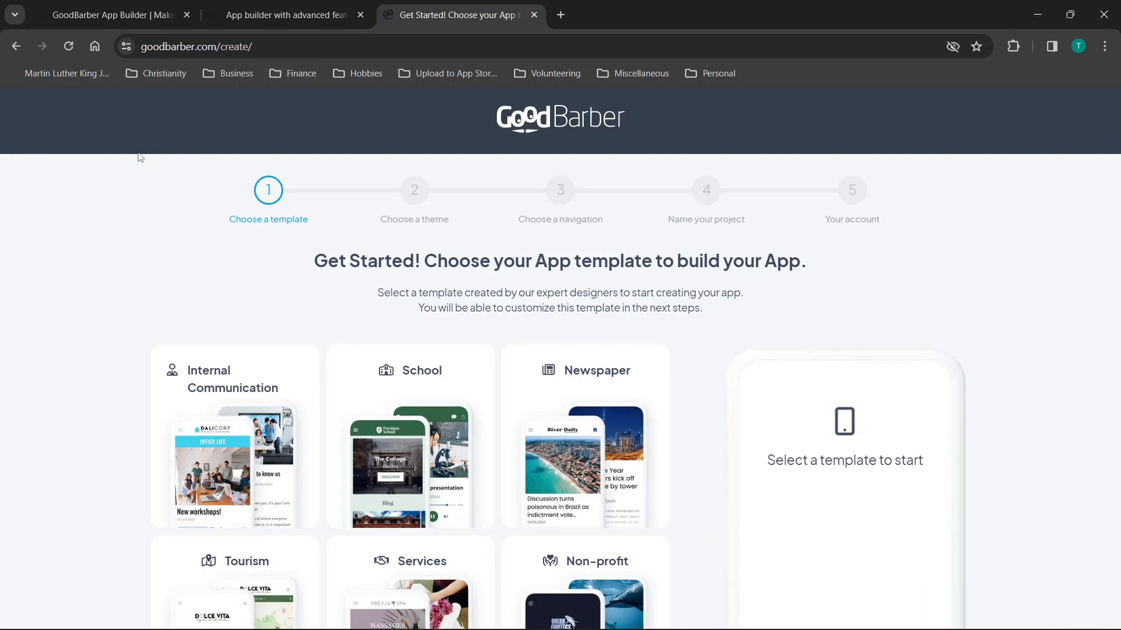
pyautogui.scroll(-4, 365, 255)
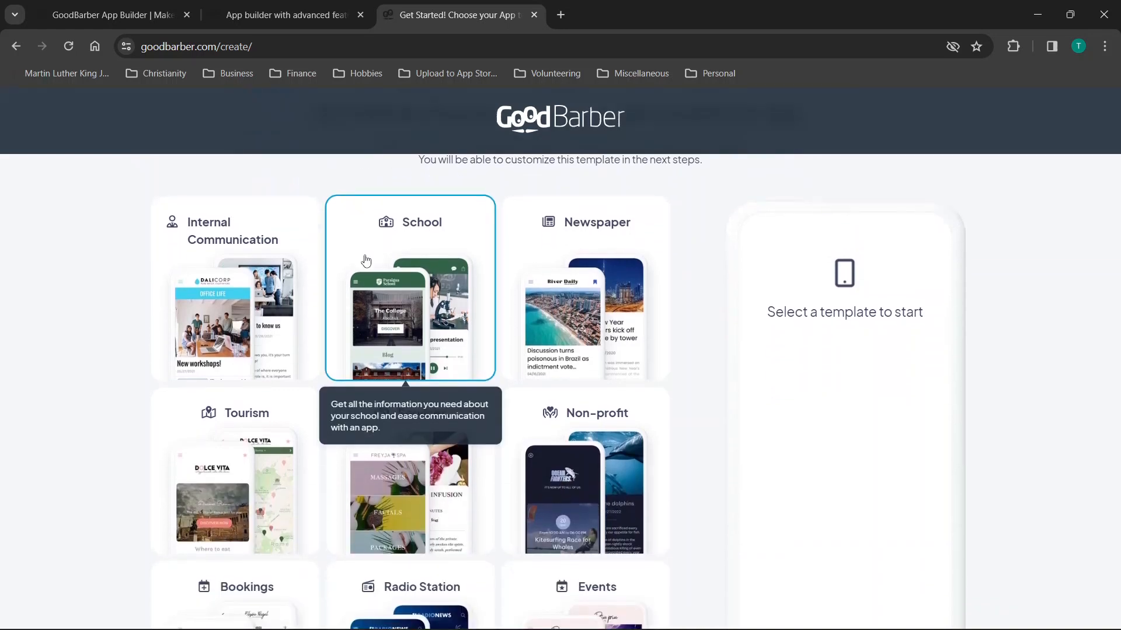
pyautogui.scroll(-2, 365, 260)
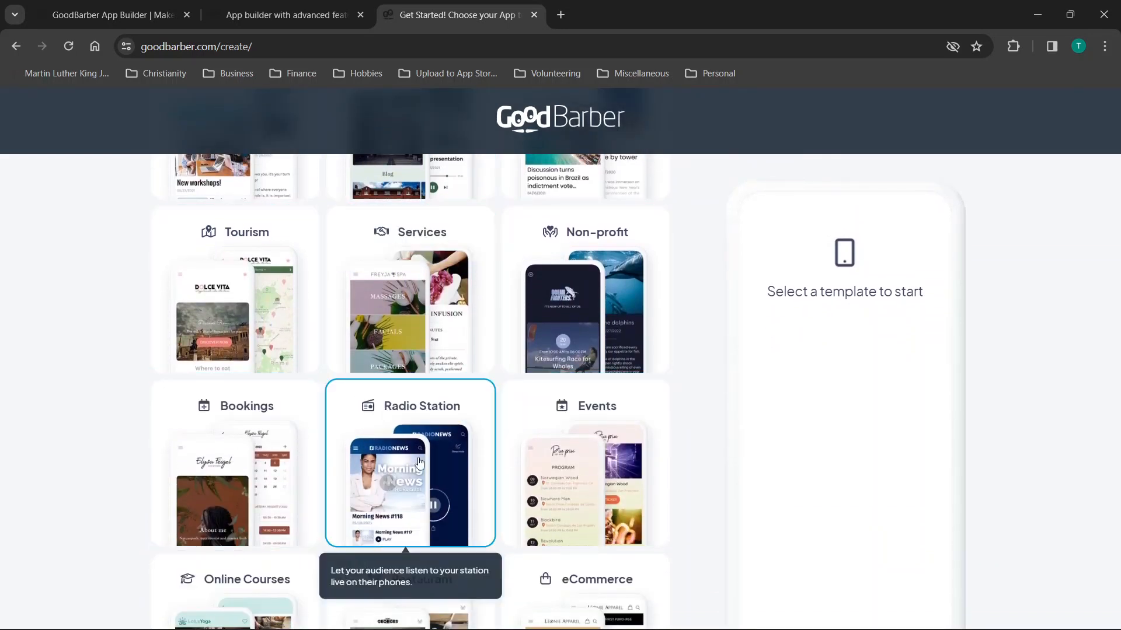
pyautogui.scroll(-5, 55, 307)
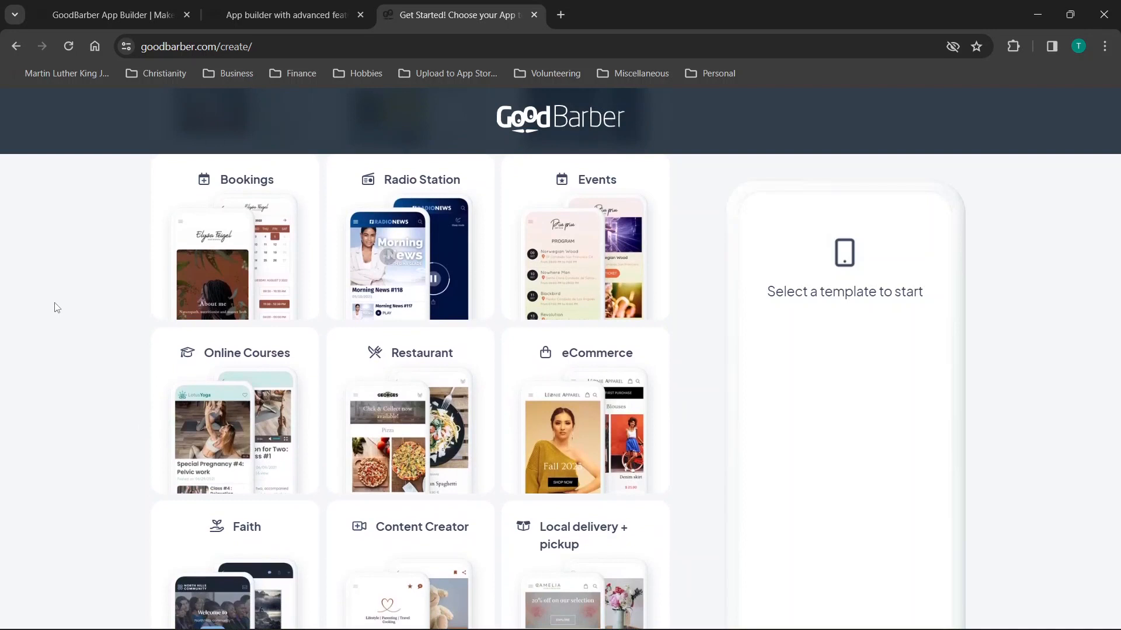
pyautogui.scroll(-1, 55, 307)
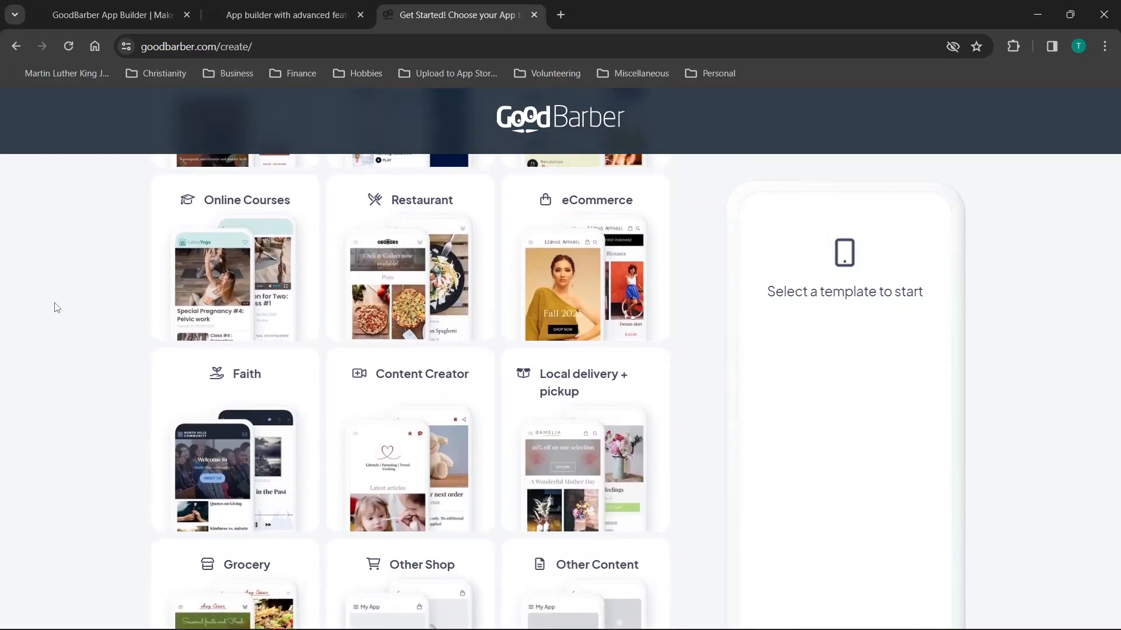
pyautogui.scroll(-1, 54, 308)
pyautogui.scroll(-2, 104, 301)
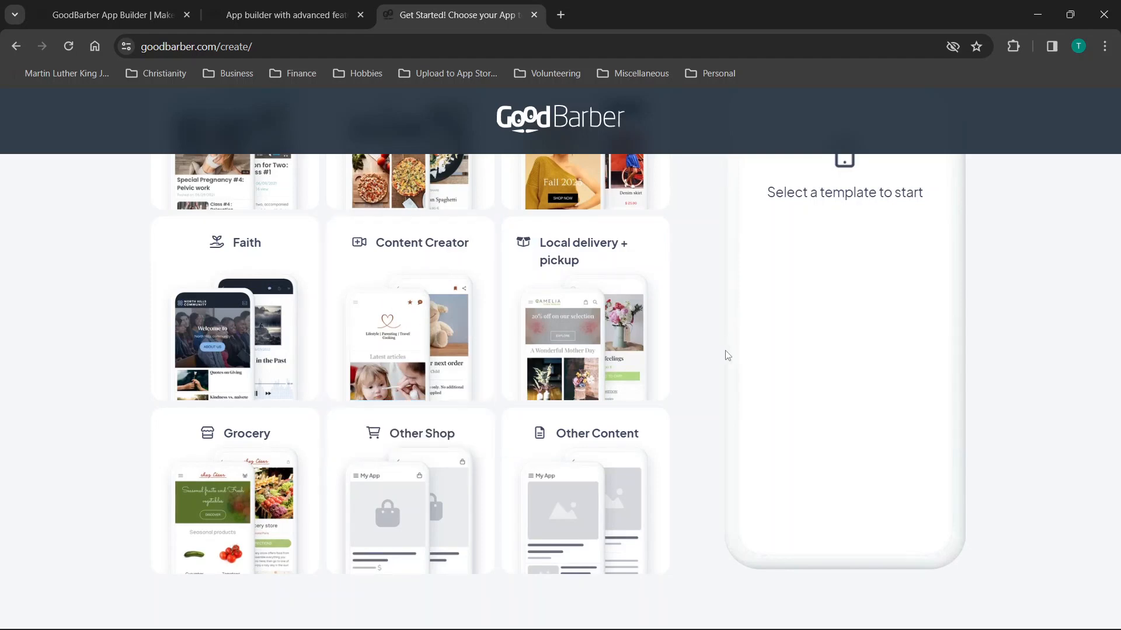
pyautogui.scroll(5, 755, 348)
pyautogui.scroll(5, 755, 348)
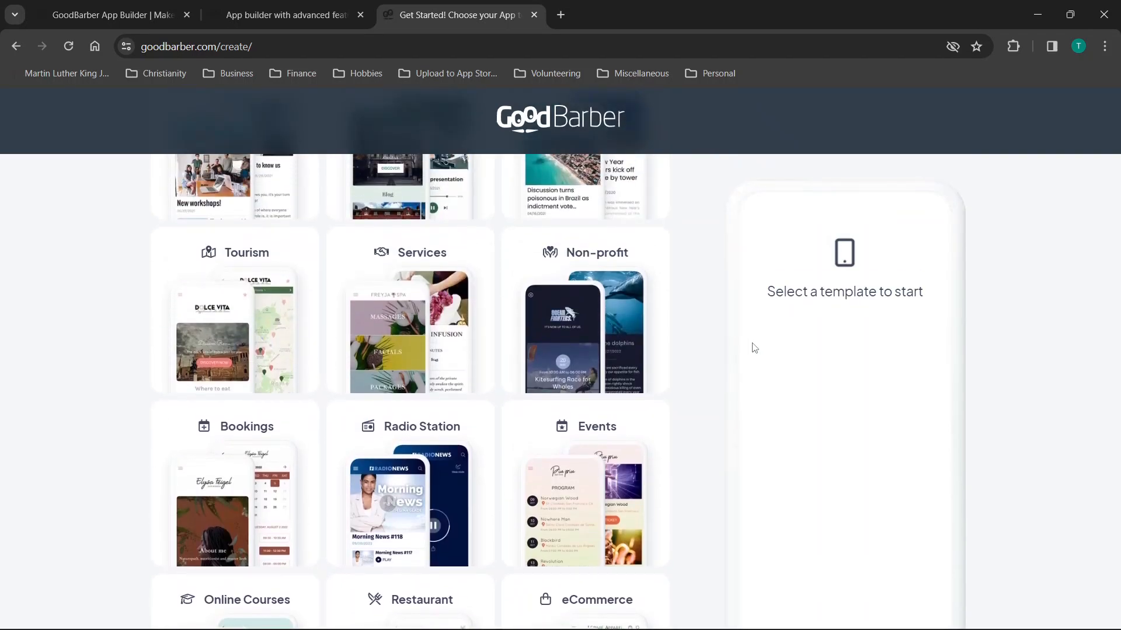
pyautogui.scroll(4, 522, 259)
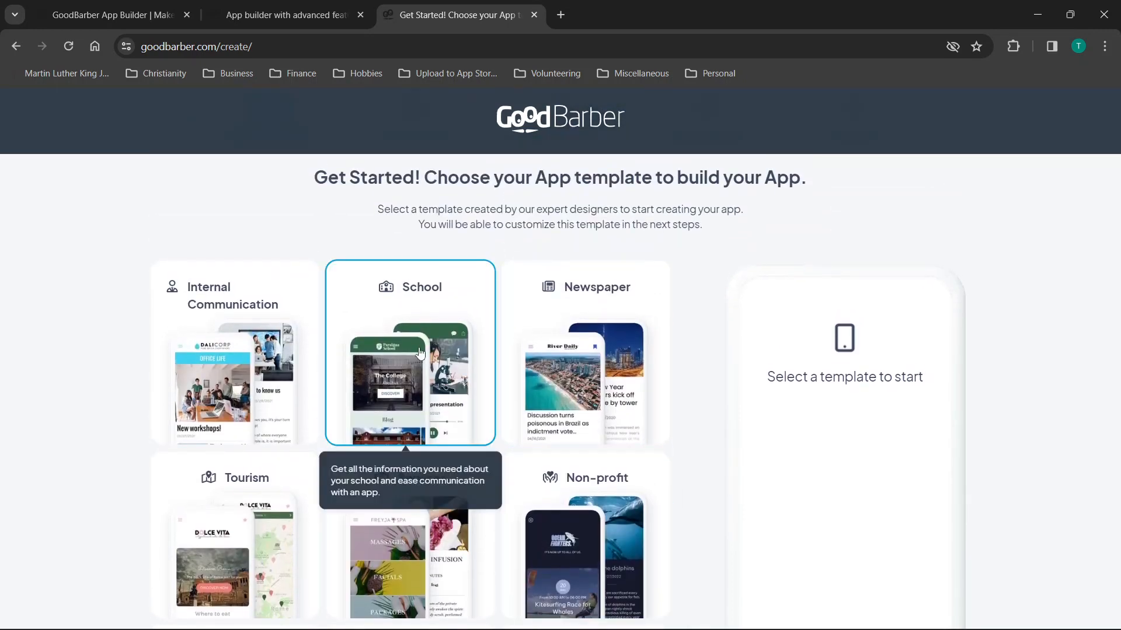
# Select the Content Creator template and continue to theme selection.
pyautogui.scroll(-1, 421, 352)
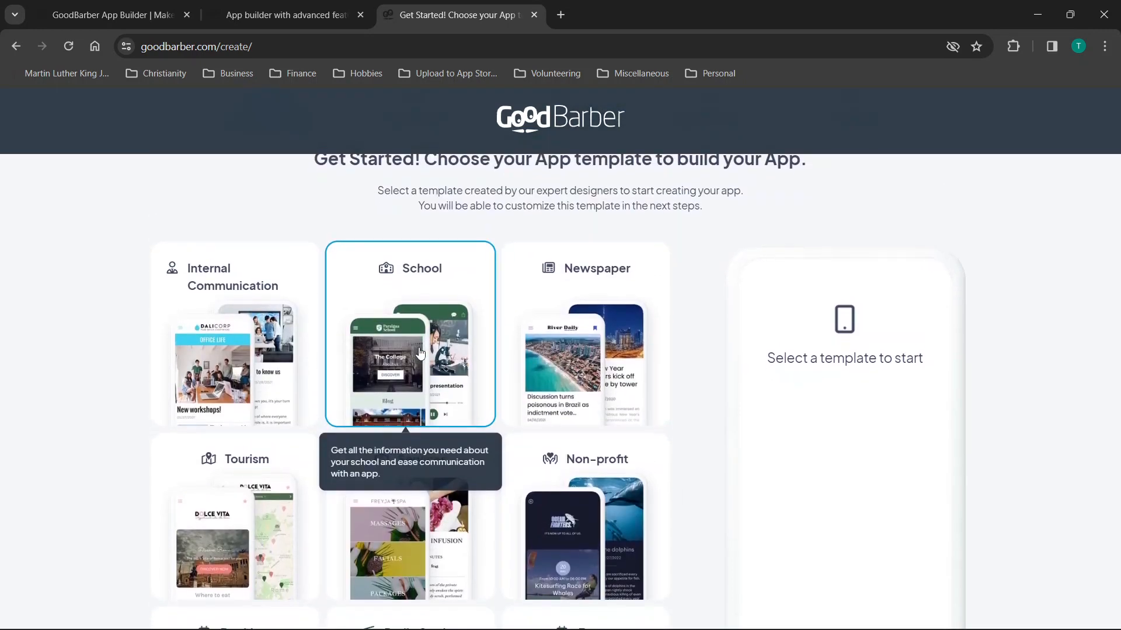
pyautogui.scroll(-8, 419, 352)
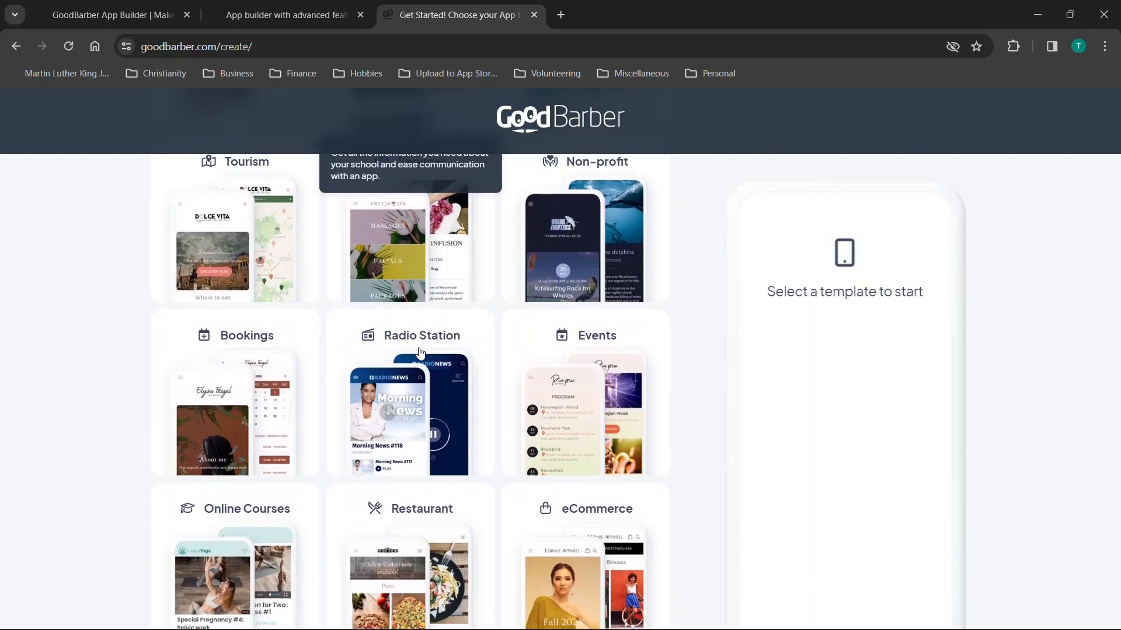
pyautogui.scroll(-4, 421, 352)
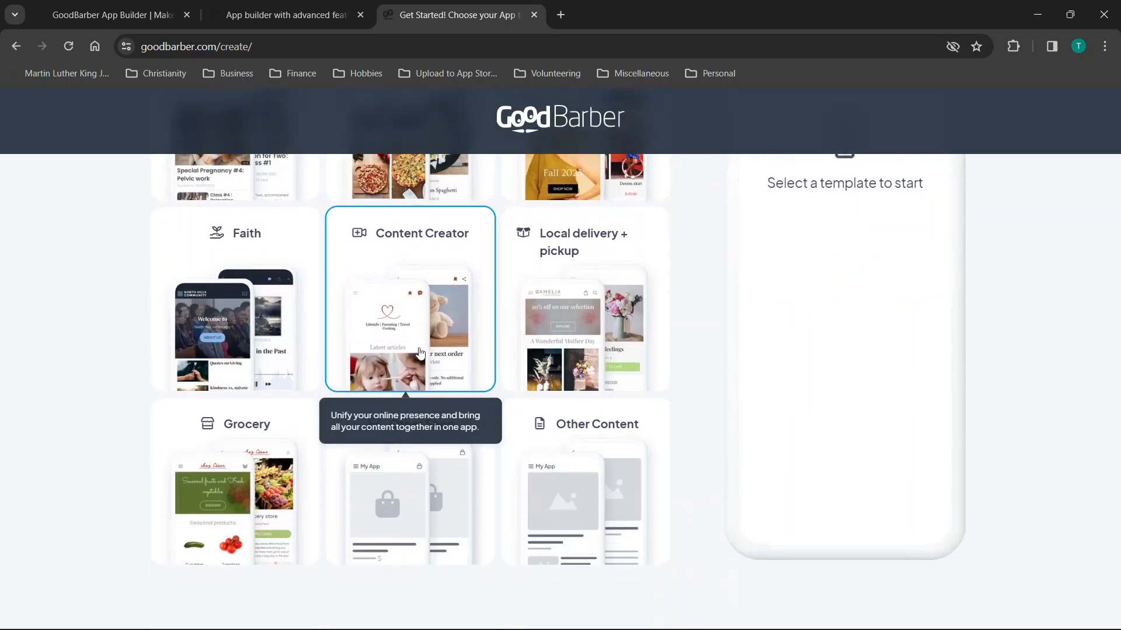
pyautogui.scroll(4, 417, 351)
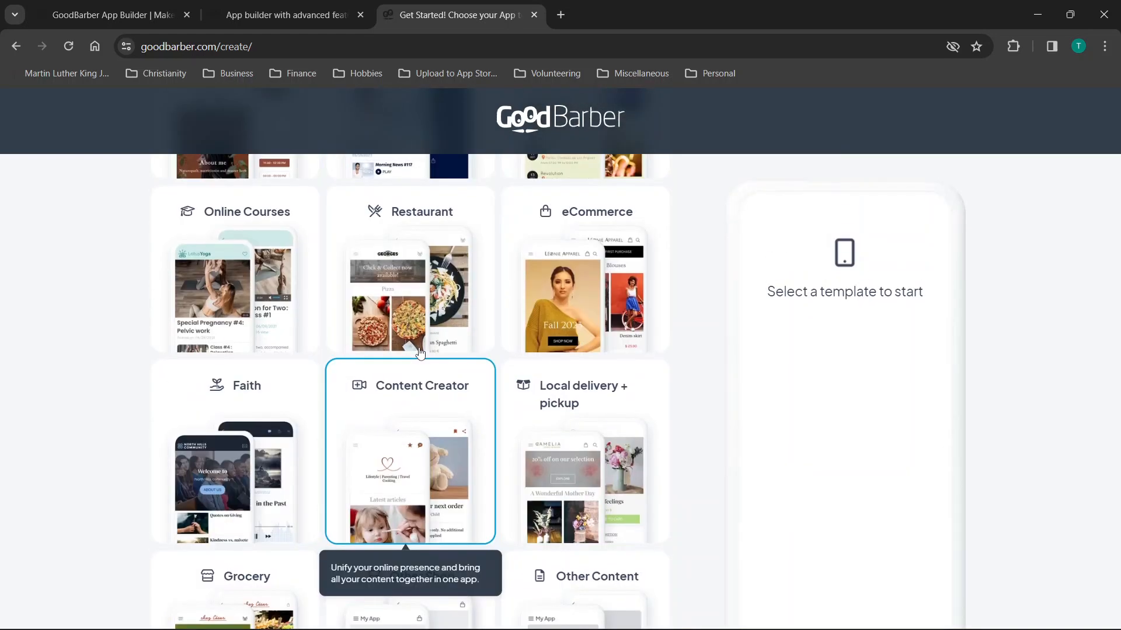
pyautogui.click(399, 461)
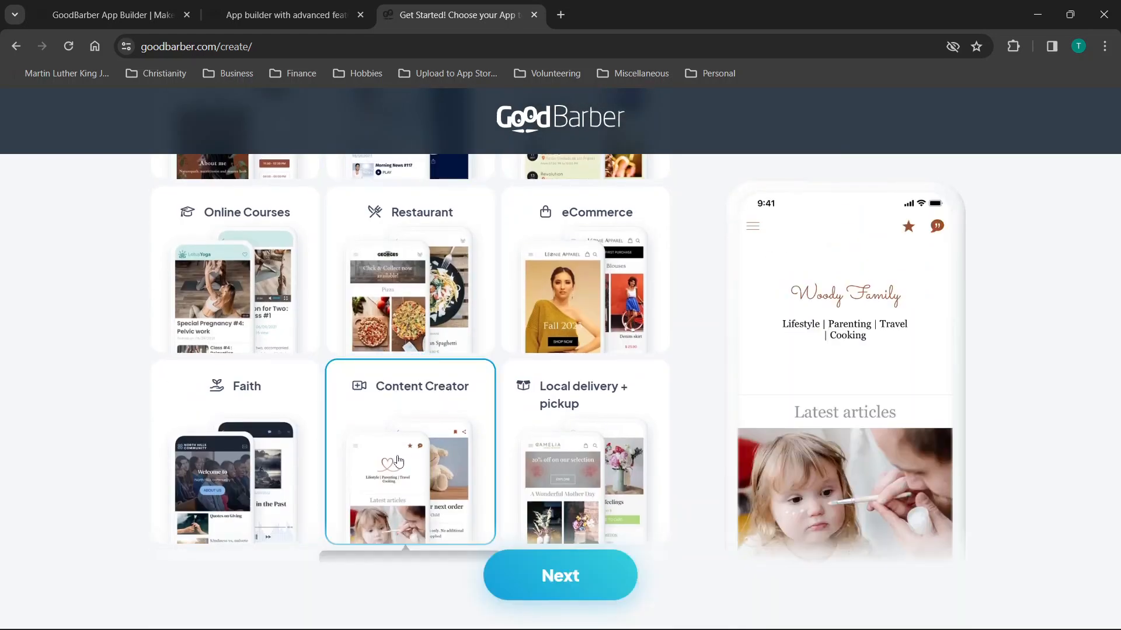
pyautogui.click(597, 569)
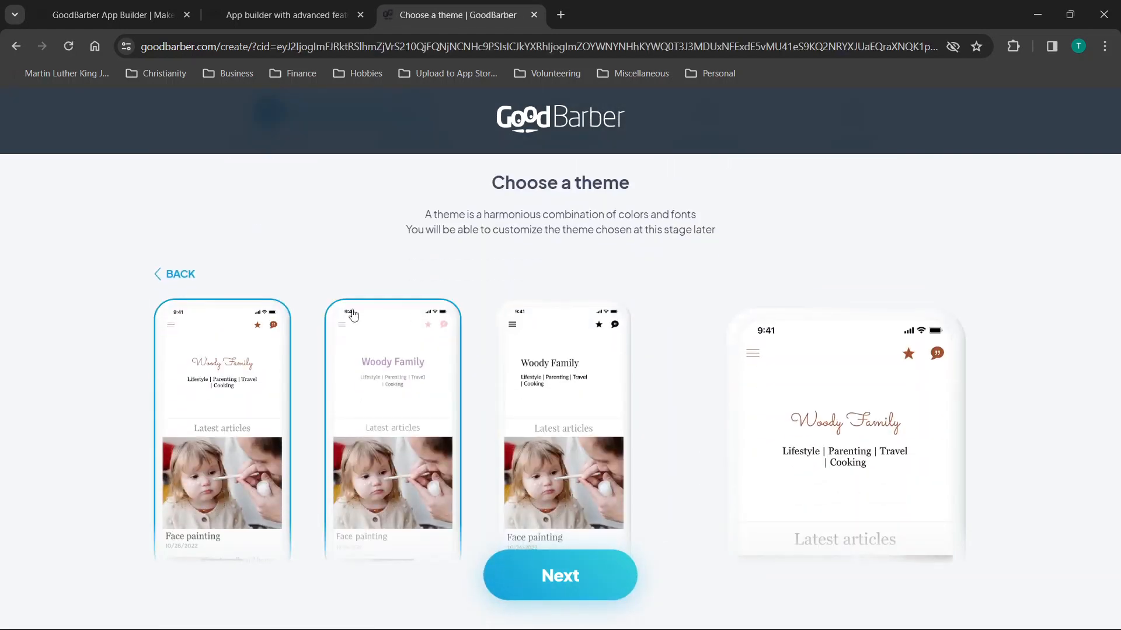
# Choose the orange colour theme for the new app.
pyautogui.scroll(-1, 353, 314)
pyautogui.scroll(-5, 465, 323)
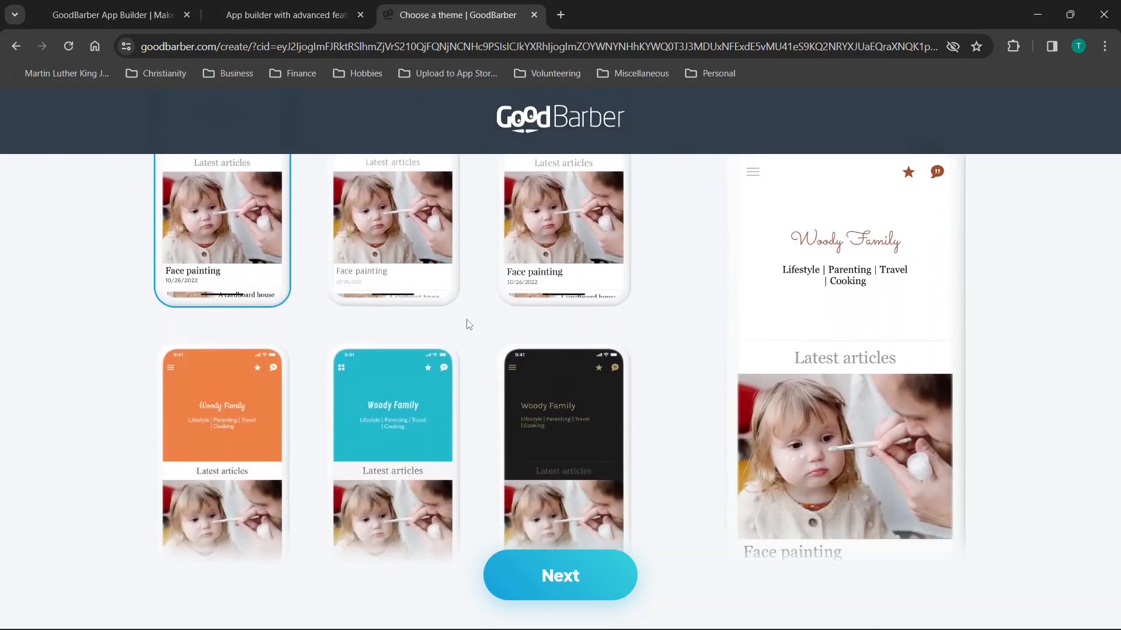
pyautogui.scroll(-1, 468, 324)
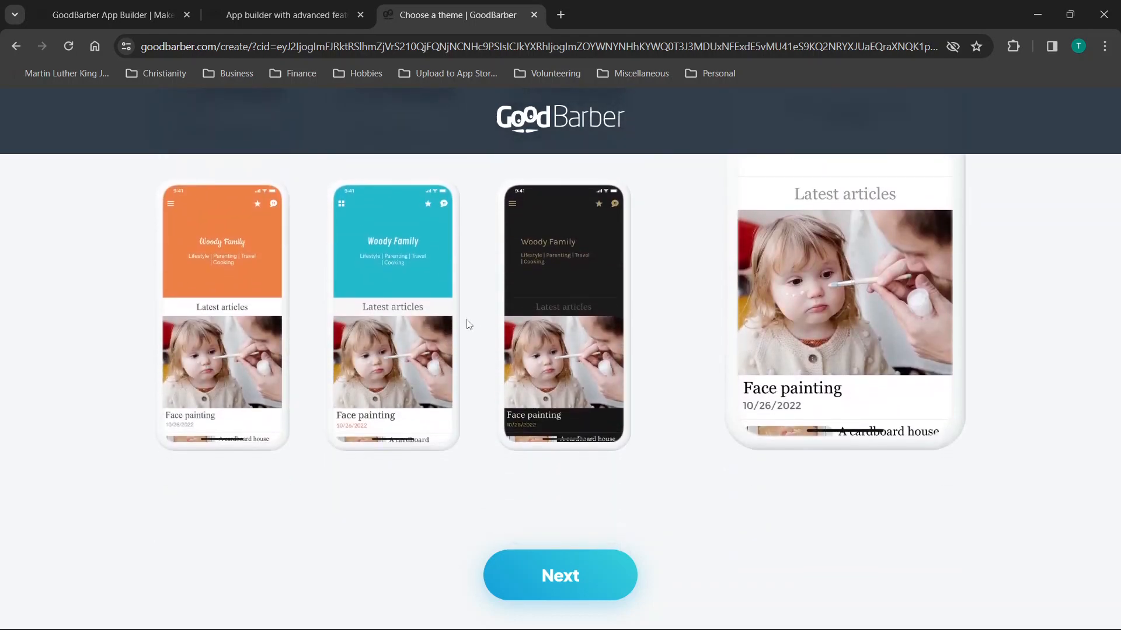
pyautogui.scroll(5, 467, 324)
pyautogui.scroll(-4, 468, 324)
pyautogui.scroll(5, 467, 325)
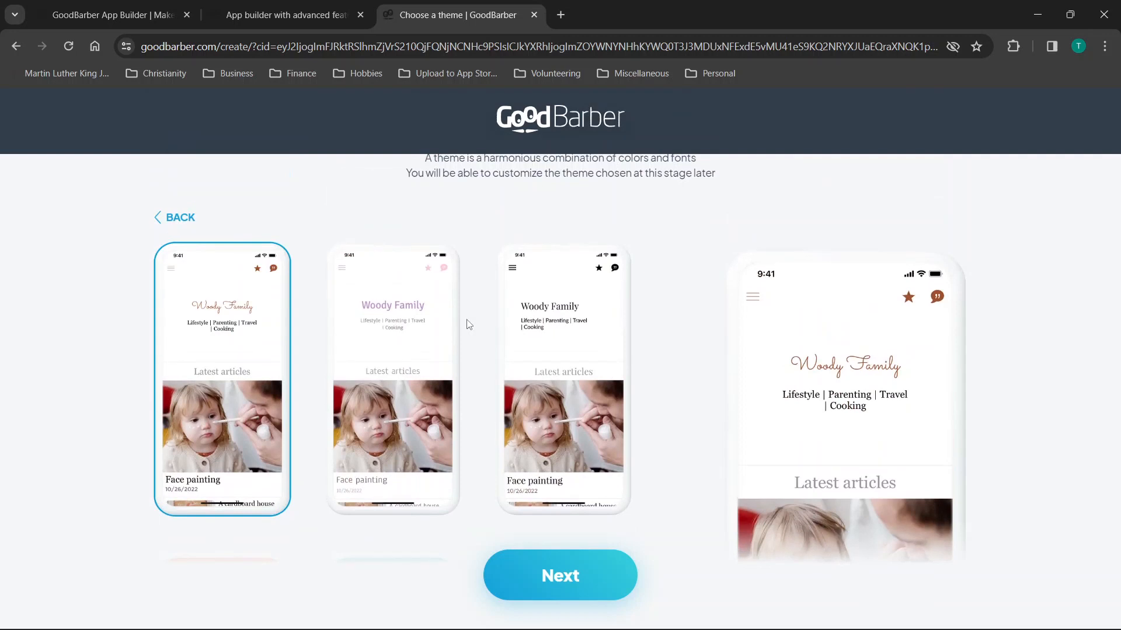
pyautogui.scroll(-4, 540, 318)
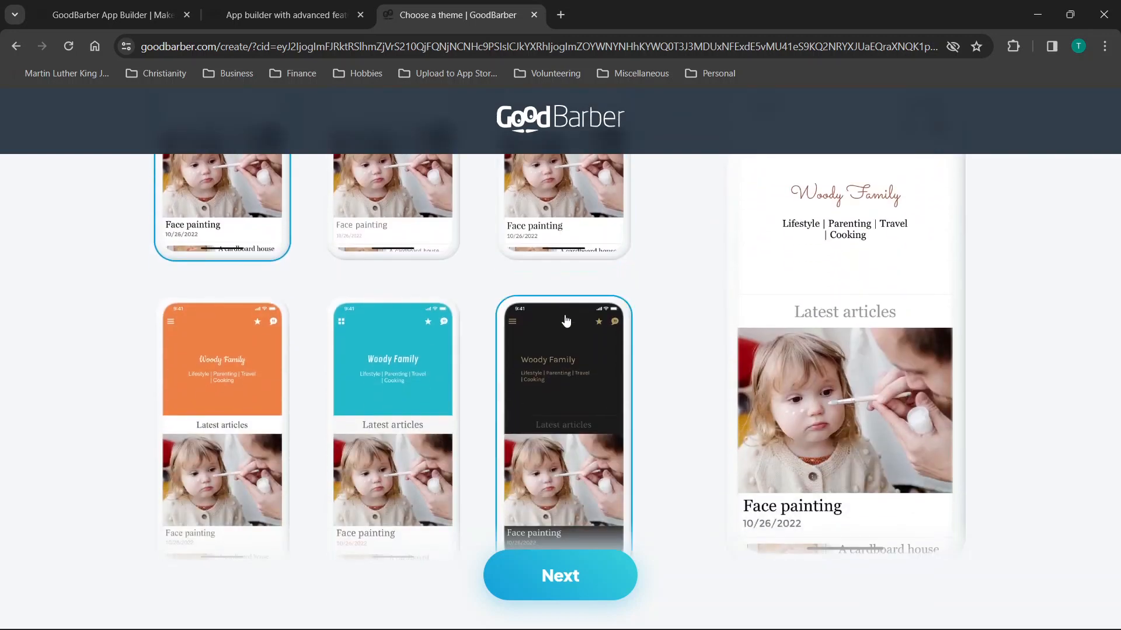
pyautogui.click(220, 396)
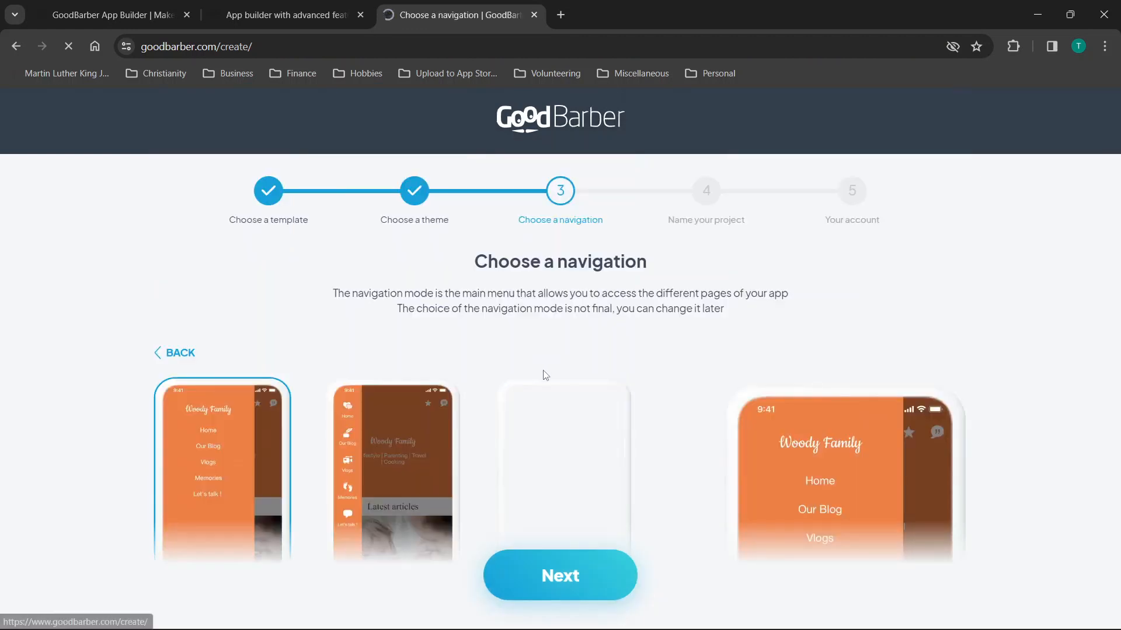
# Pick the icon-grid navigation menu style.
pyautogui.scroll(-2, 572, 289)
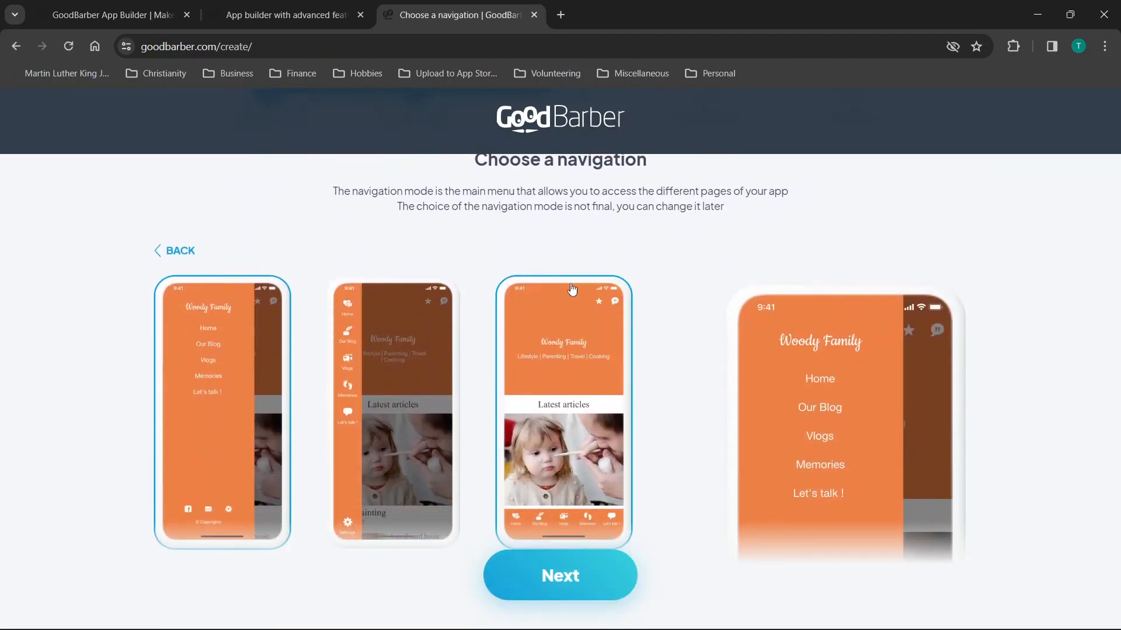
pyautogui.scroll(-1, 571, 288)
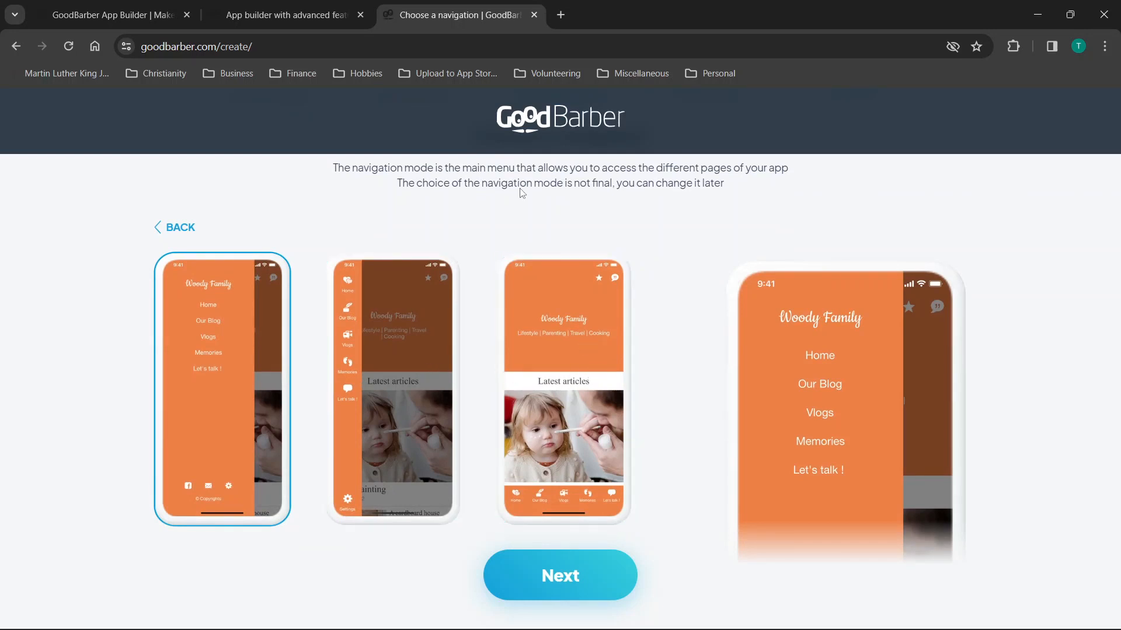
pyautogui.scroll(-5, 605, 263)
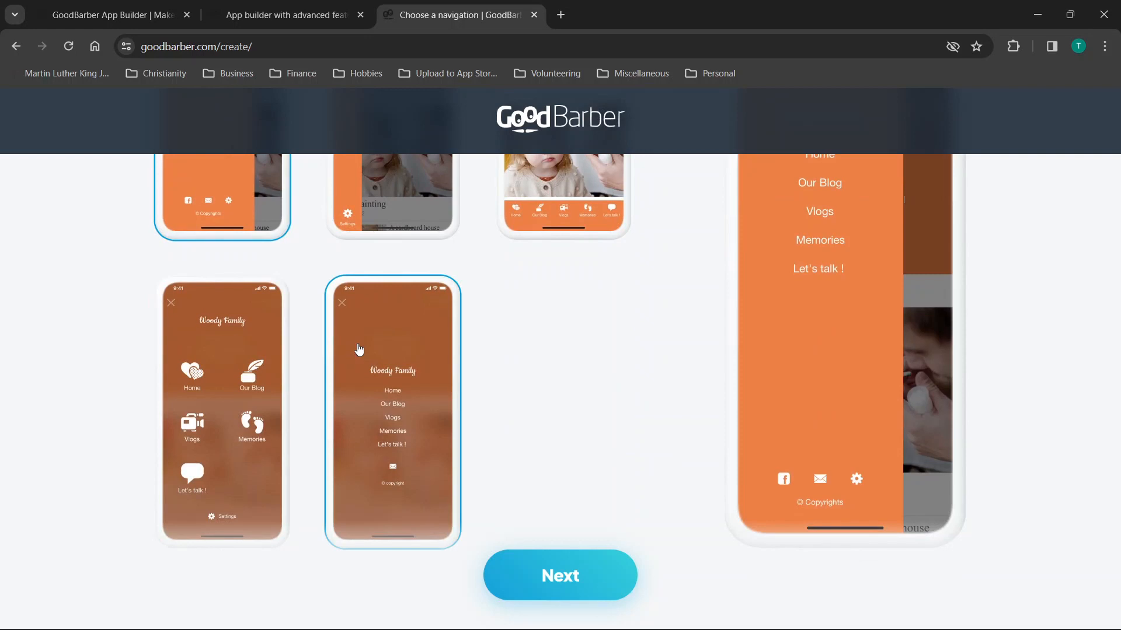
pyautogui.scroll(5, 359, 349)
pyautogui.scroll(-3, 359, 349)
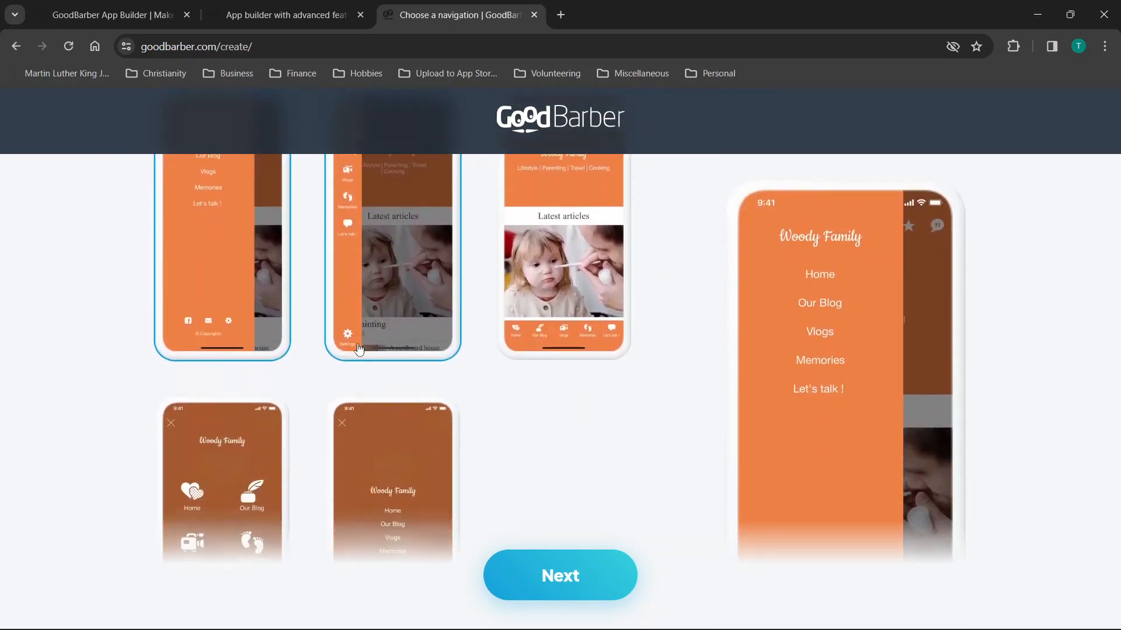
pyautogui.scroll(-2, 359, 349)
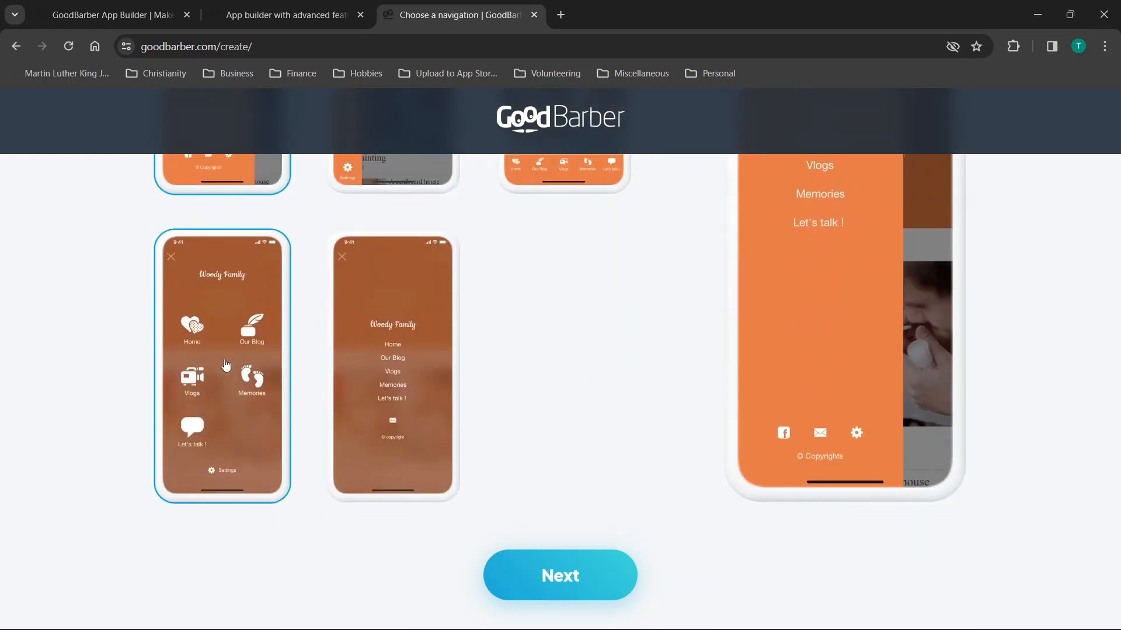
pyautogui.click(226, 365)
# Name the app 'Tyler Talks' and continue to the account step.
pyautogui.click(564, 565)
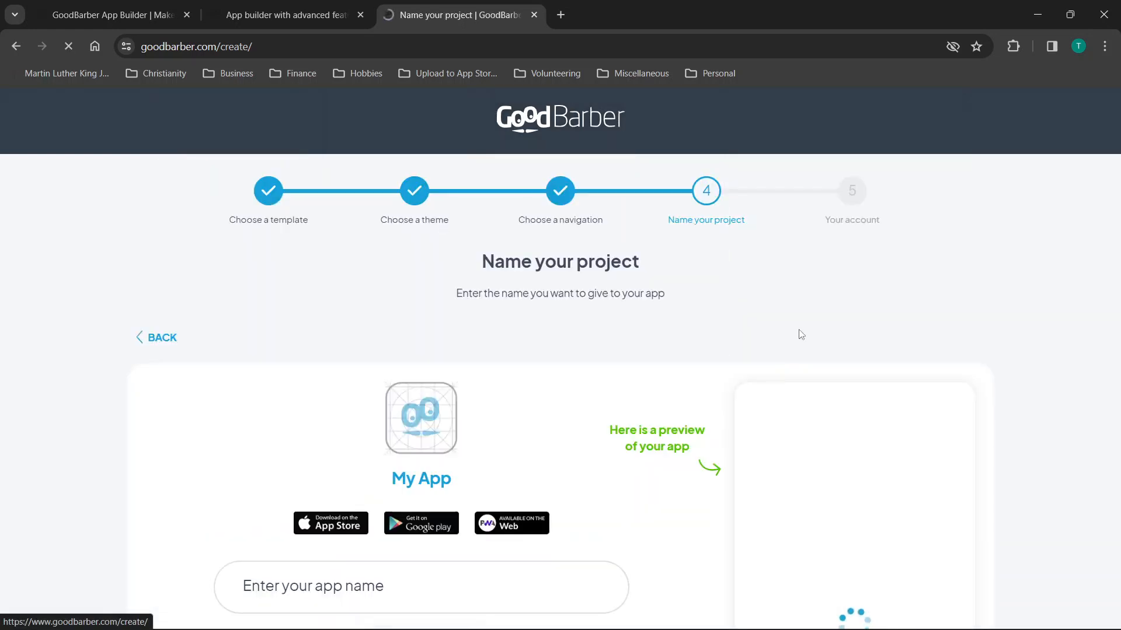
pyautogui.scroll(-2, 613, 316)
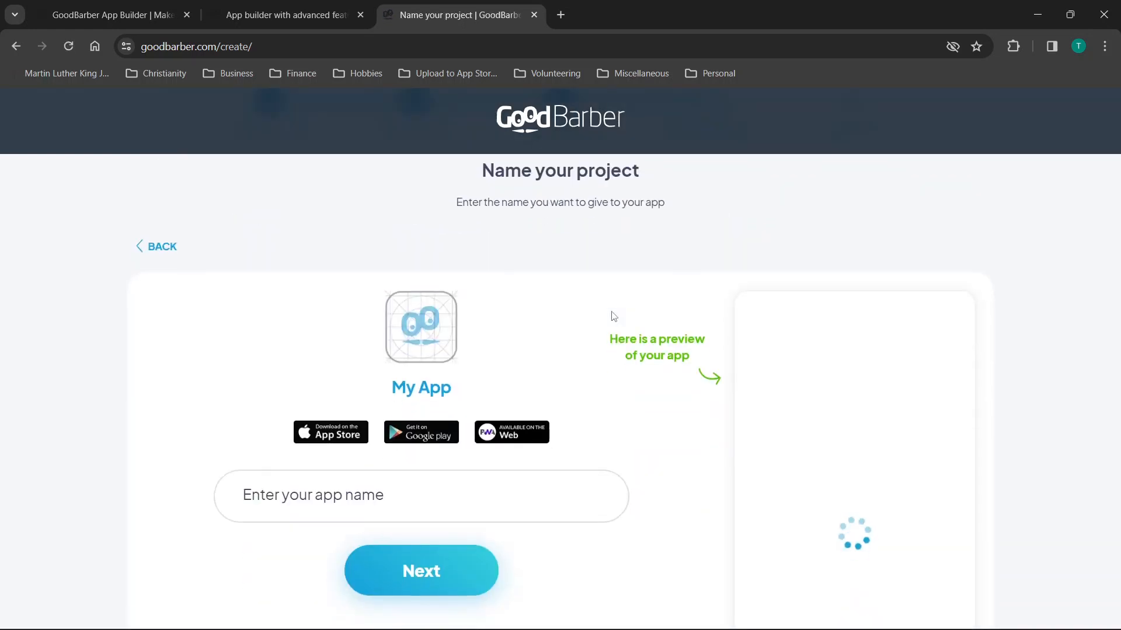
pyautogui.click(343, 493)
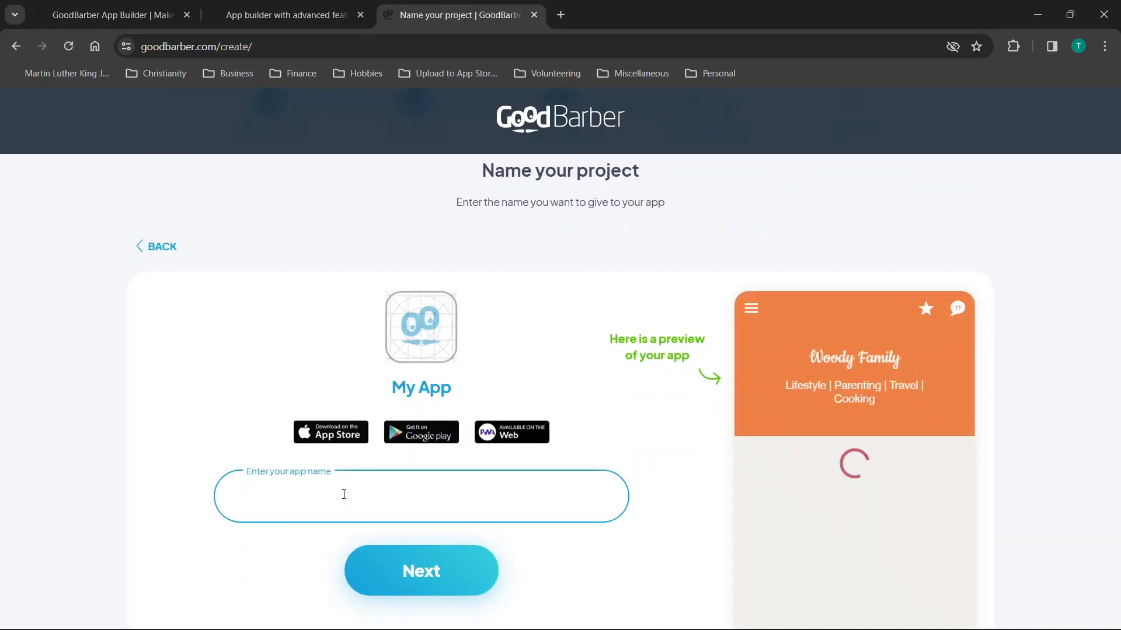
pyautogui.write('Tyler Talks')
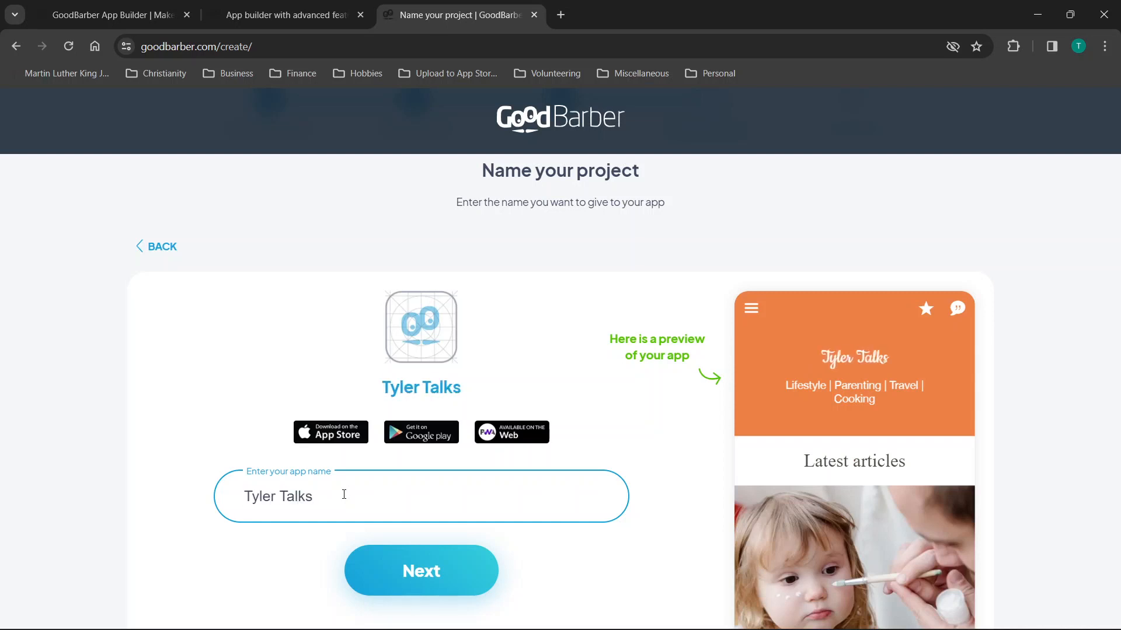
pyautogui.click(447, 571)
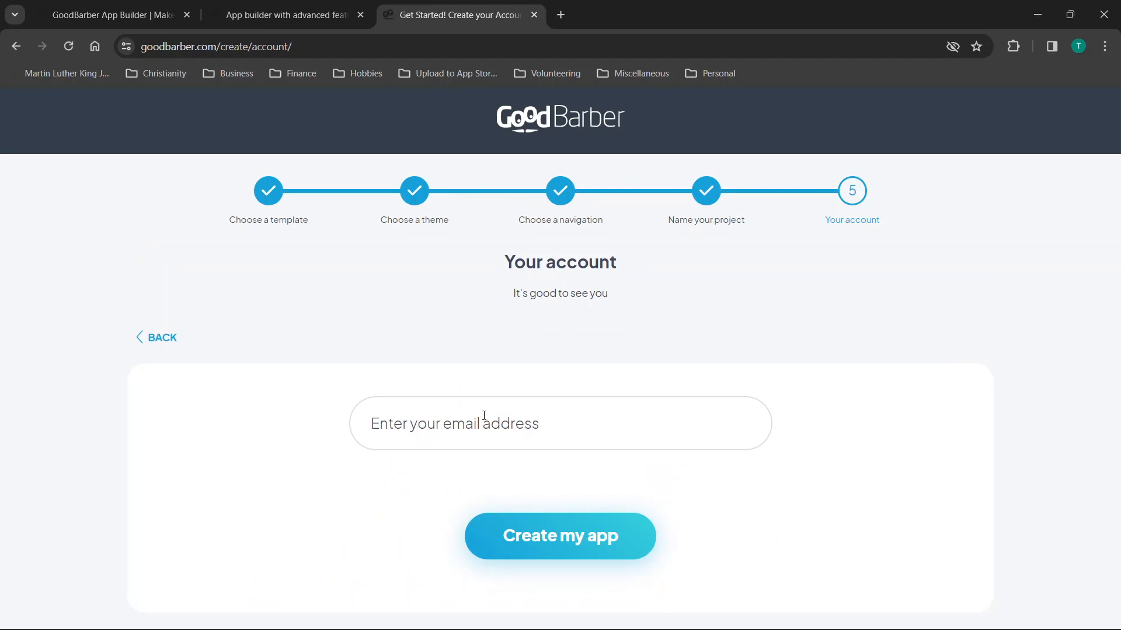
# Enter the account e-mail and password, accept the terms of service, and create the app.
pyautogui.click(484, 415)
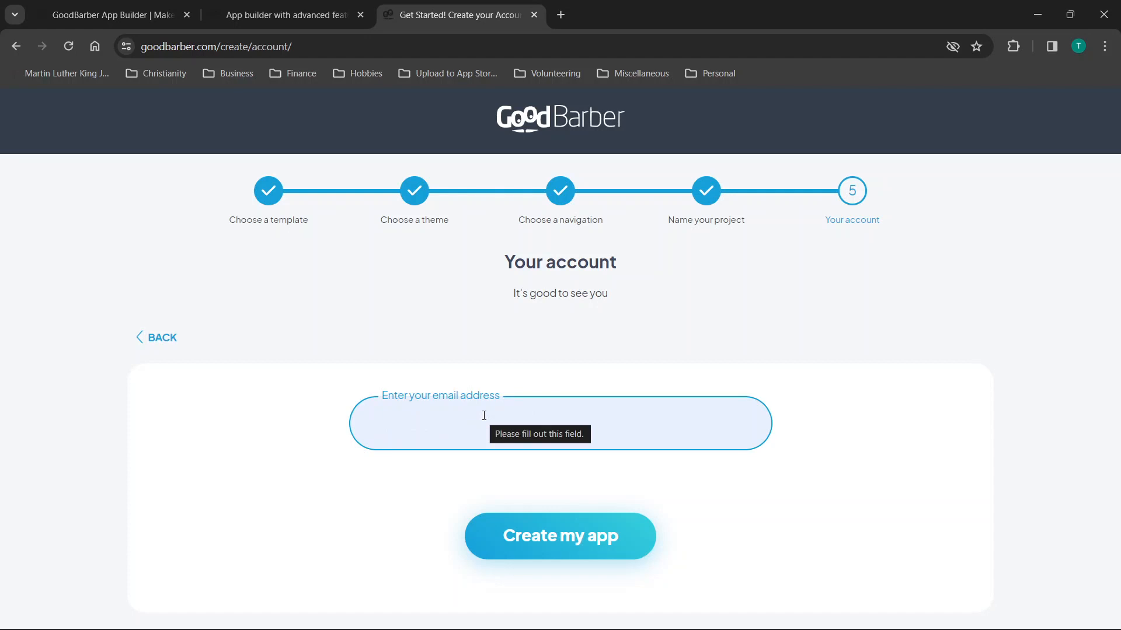
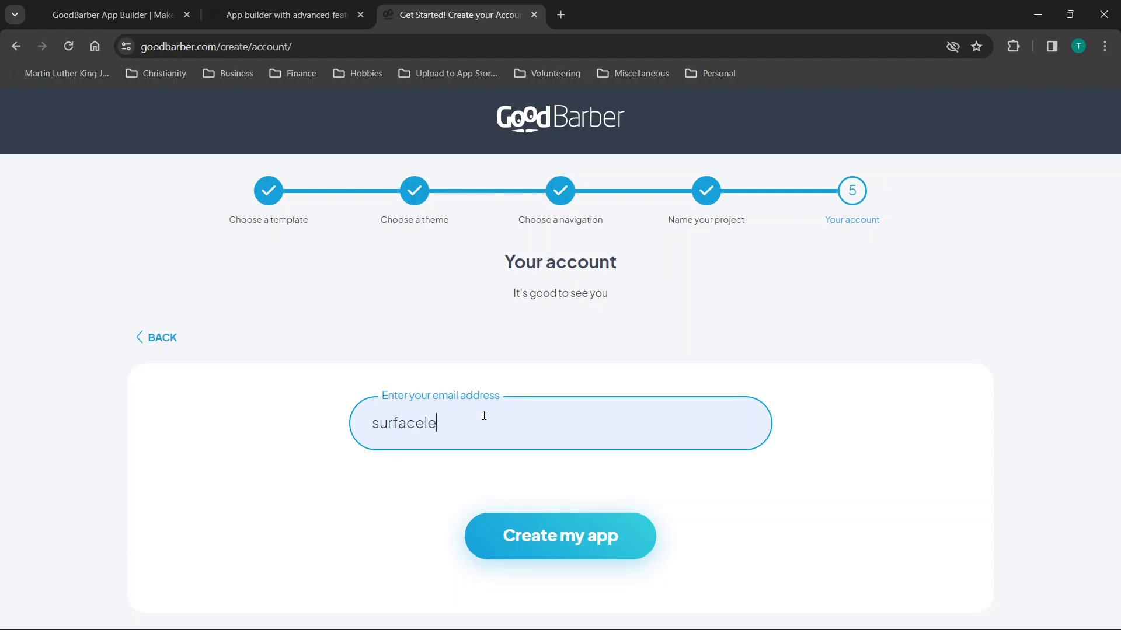
pyautogui.click(488, 498)
pyautogui.write('s')
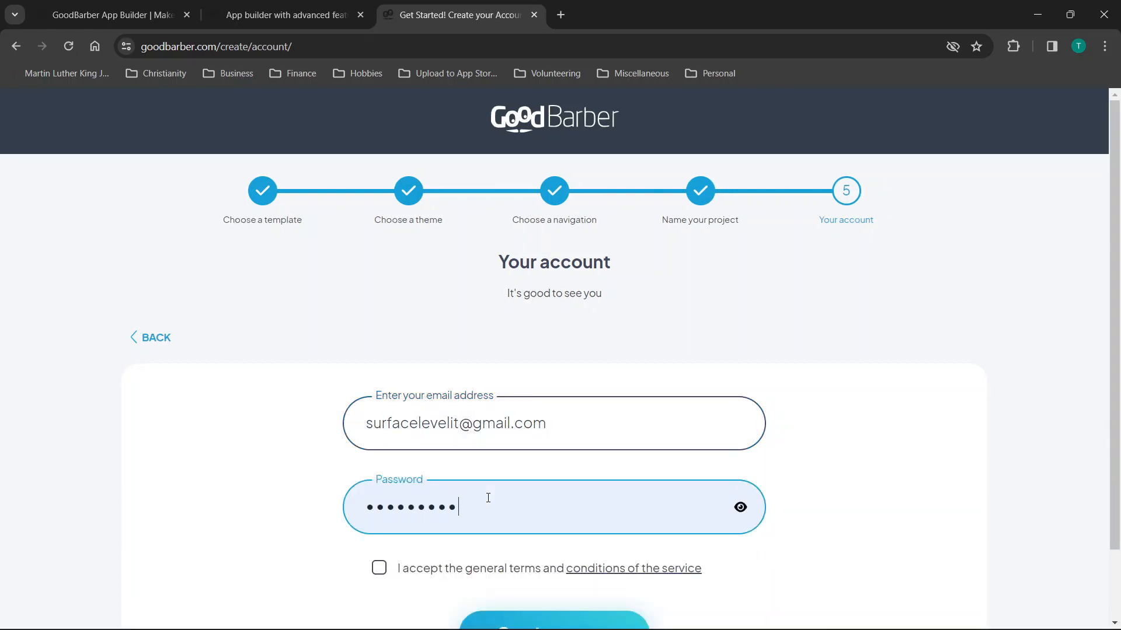
pyautogui.scroll(-2, 488, 497)
pyautogui.click(464, 490)
pyautogui.click(549, 556)
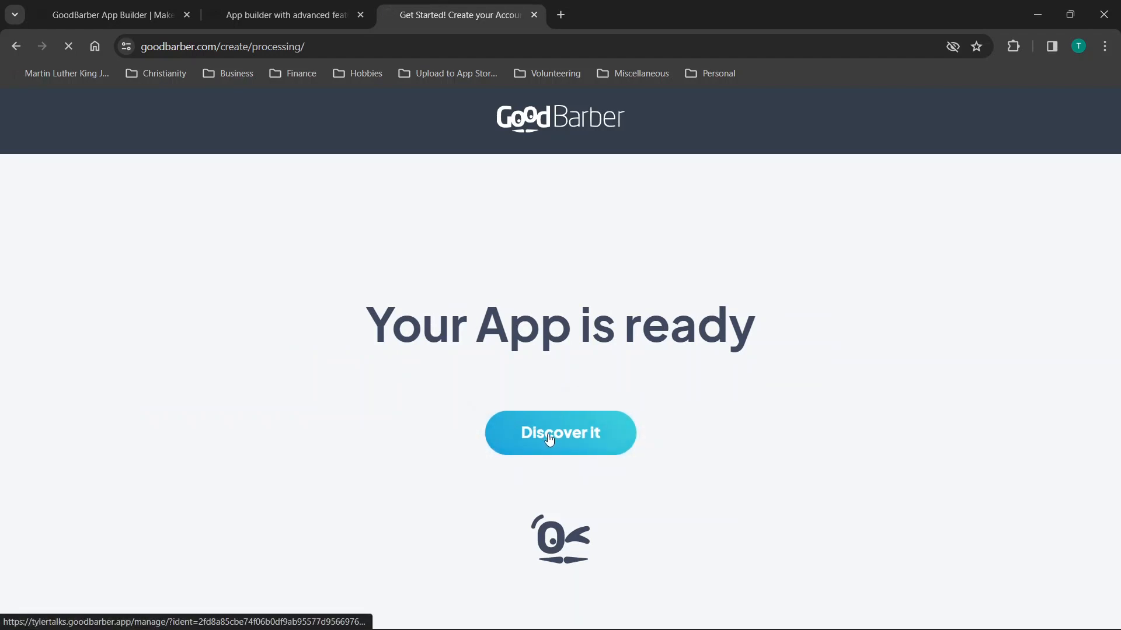
# Open the Tyler Talks backoffice and scroll through the phone preview.
pyautogui.click(549, 439)
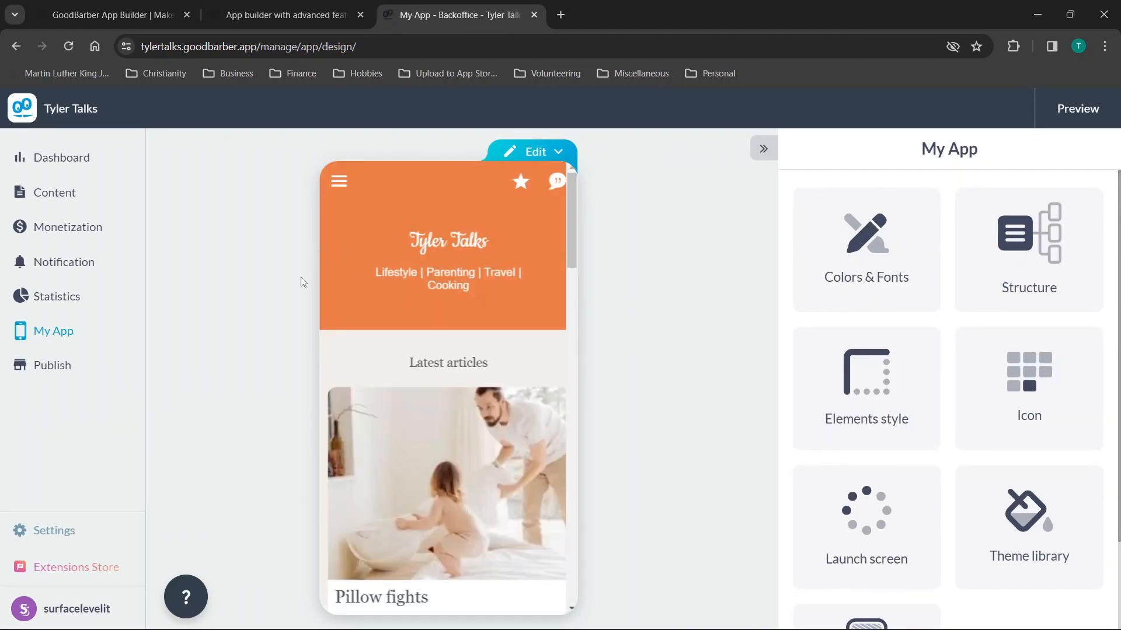
pyautogui.scroll(-10, 373, 324)
pyautogui.scroll(-15, 373, 324)
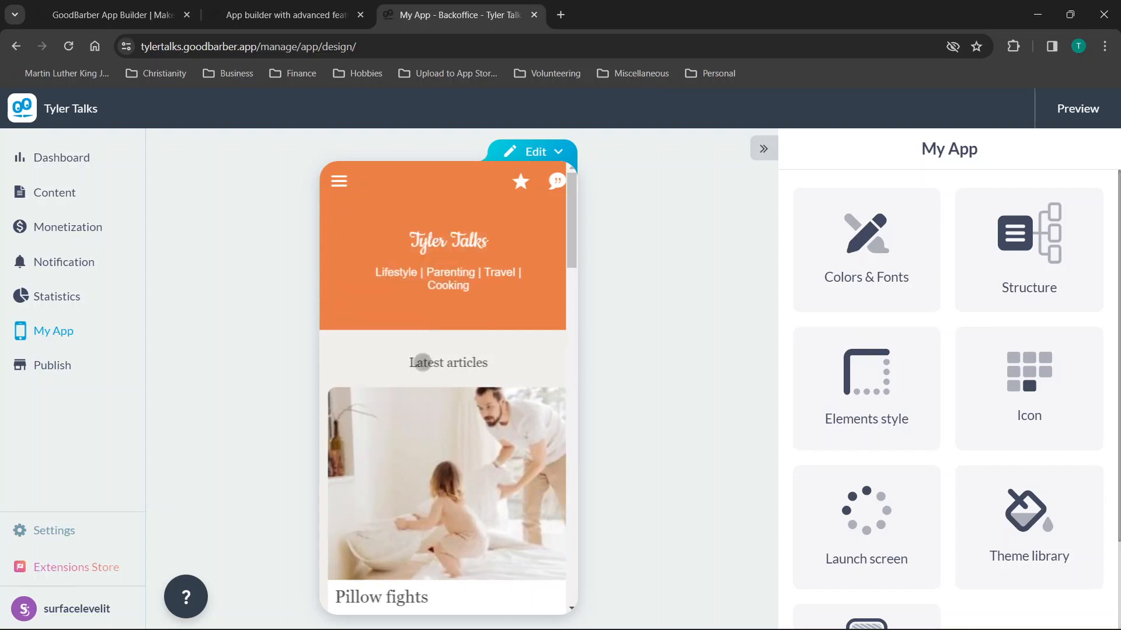
pyautogui.scroll(-5, 423, 362)
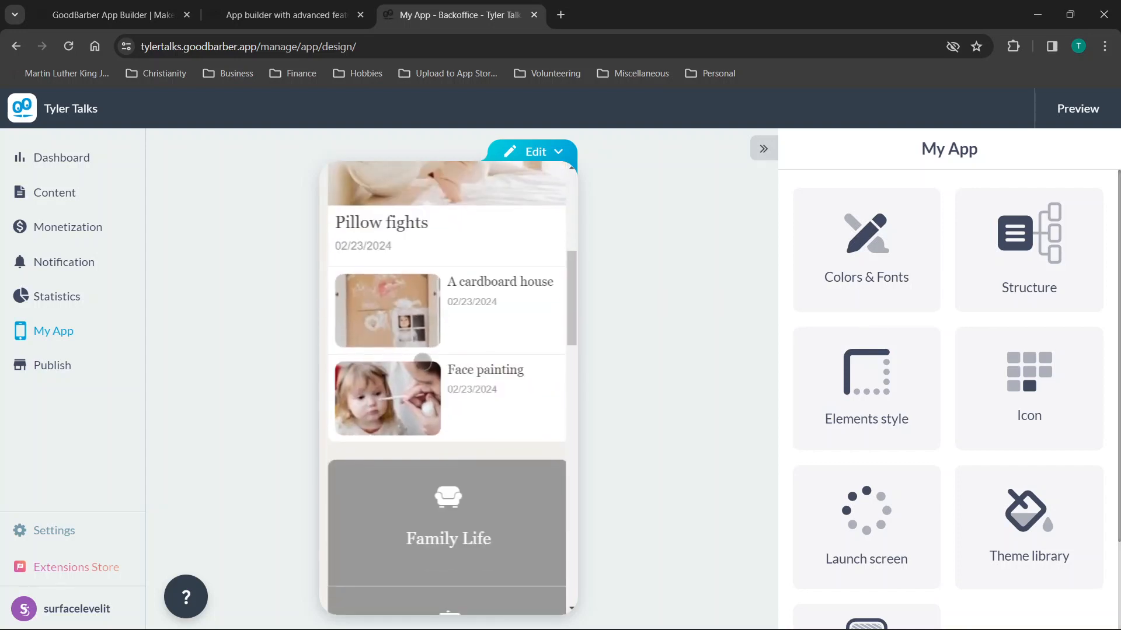
pyautogui.scroll(-4, 423, 362)
pyautogui.scroll(-5, 423, 363)
pyautogui.scroll(3, 423, 362)
# Visit the Travel section in the preview, return home, and bring up the Edit options.
pyautogui.click(421, 362)
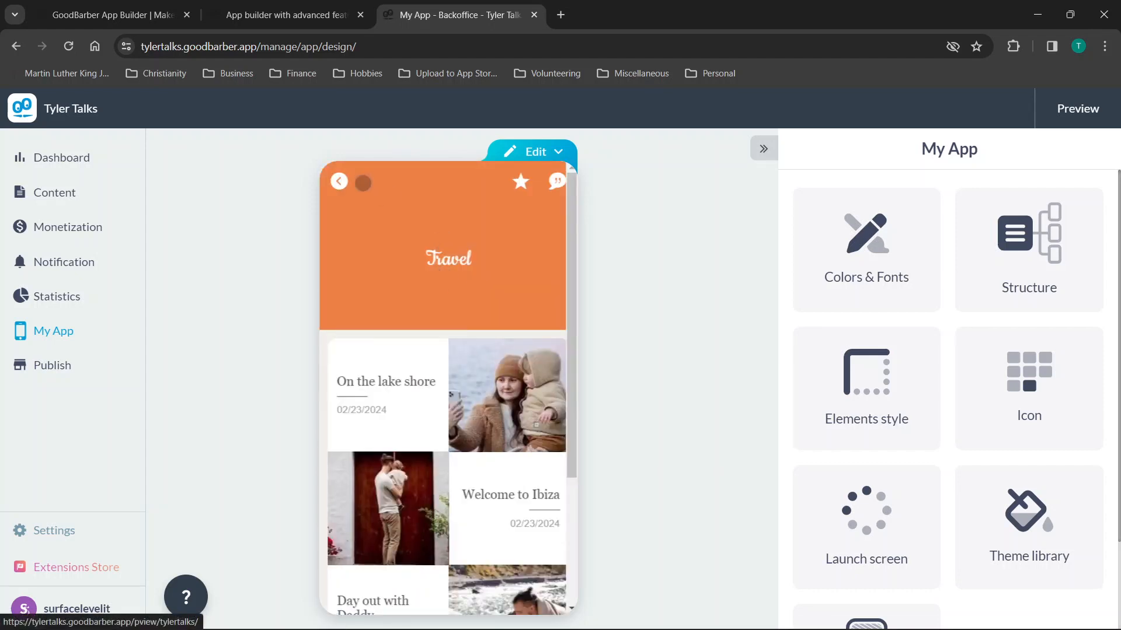
pyautogui.click(339, 181)
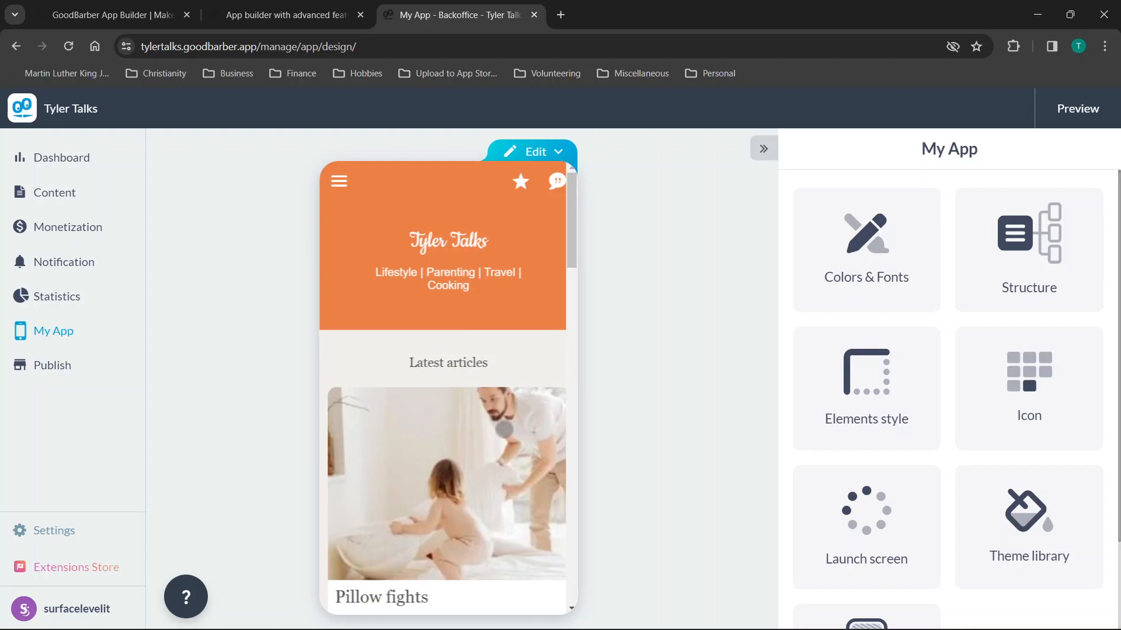
pyautogui.click(558, 153)
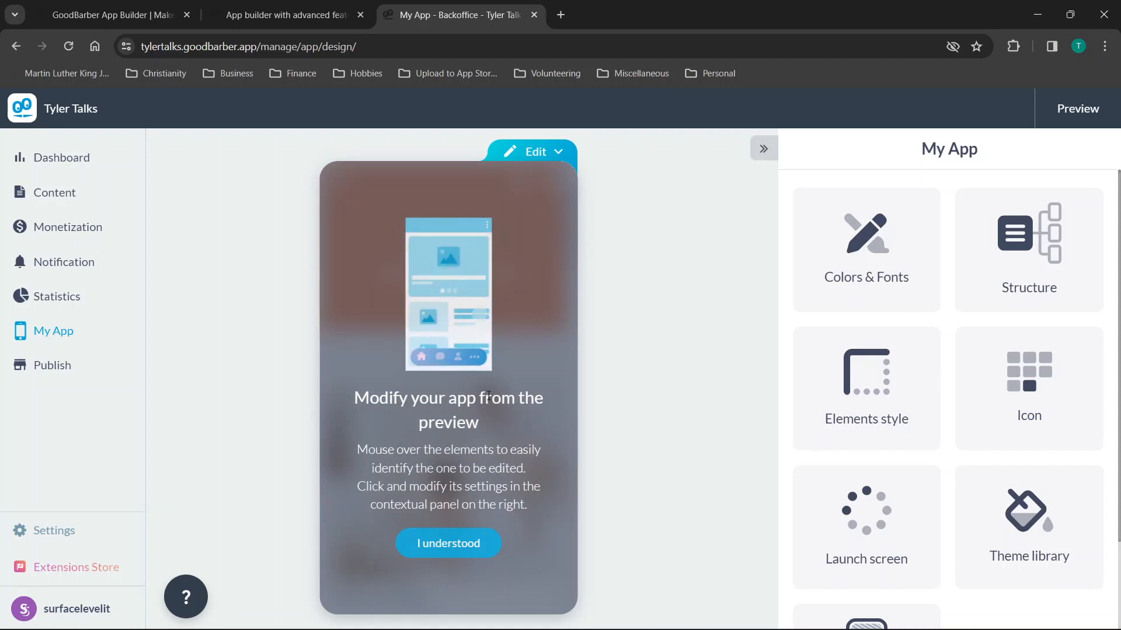
# Dismiss the tip, check the general header settings, and preview the Pillow fights article.
pyautogui.click(442, 553)
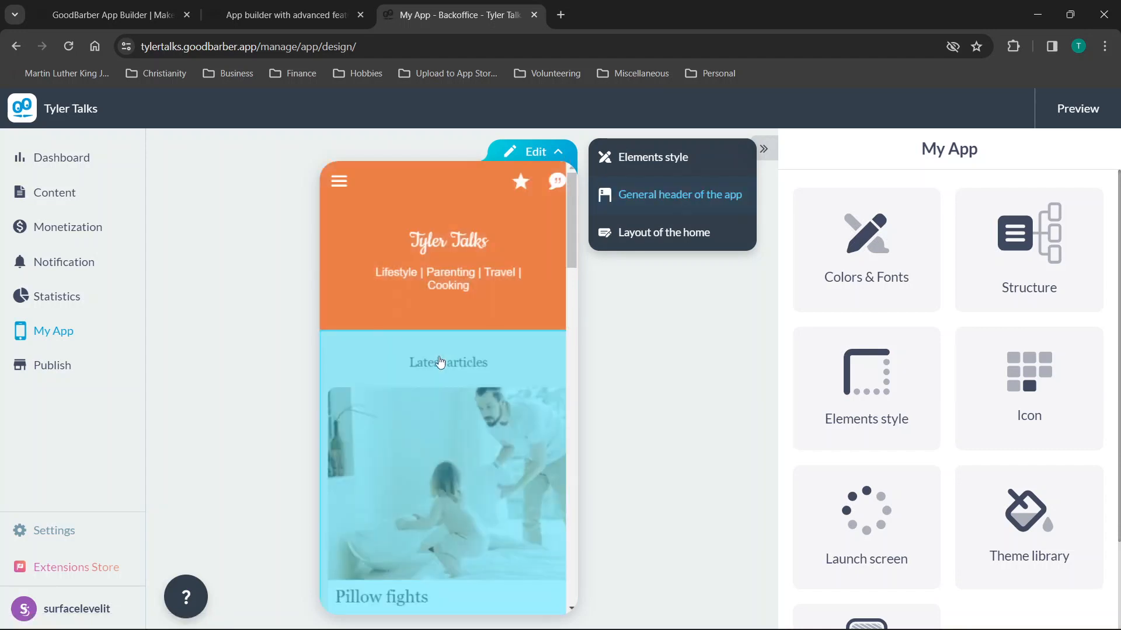
pyautogui.click(450, 279)
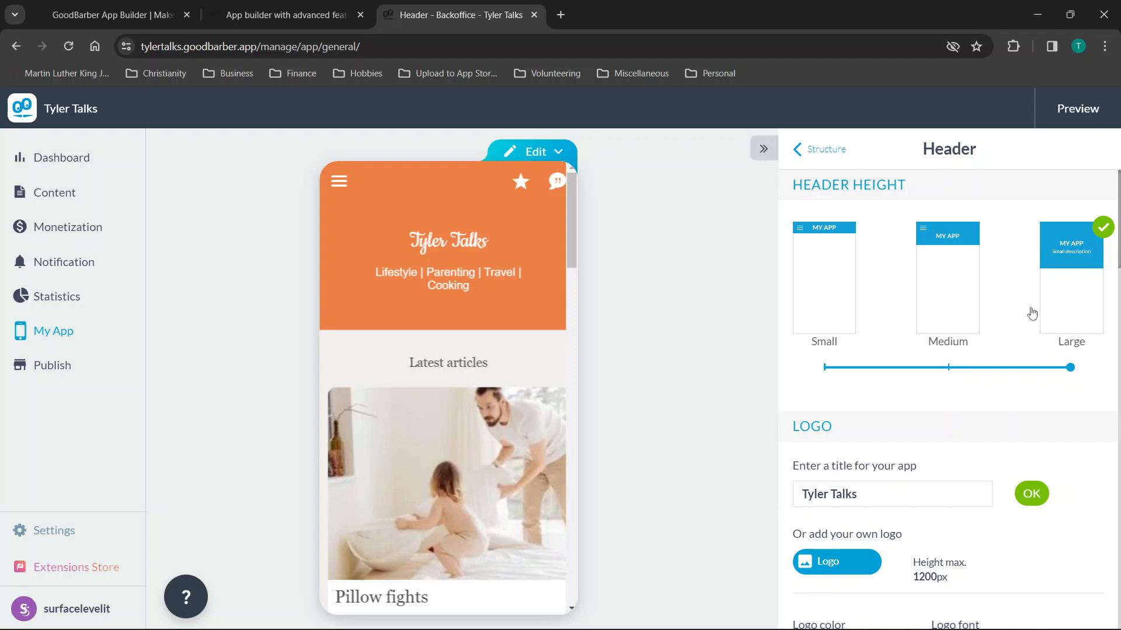
pyautogui.scroll(-3, 414, 380)
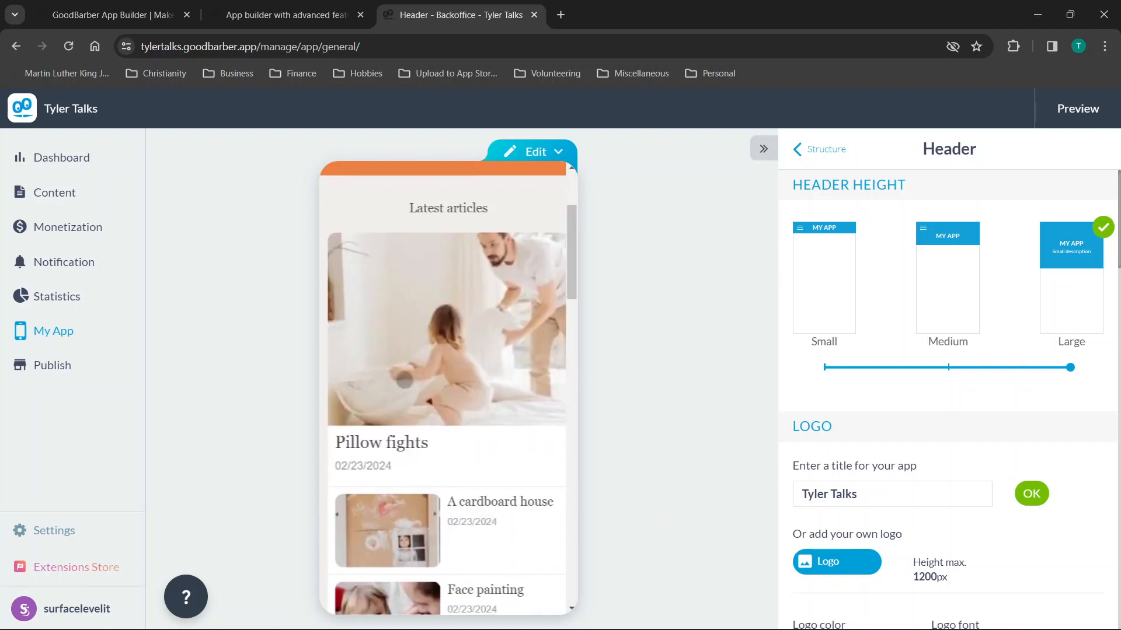
pyautogui.click(417, 372)
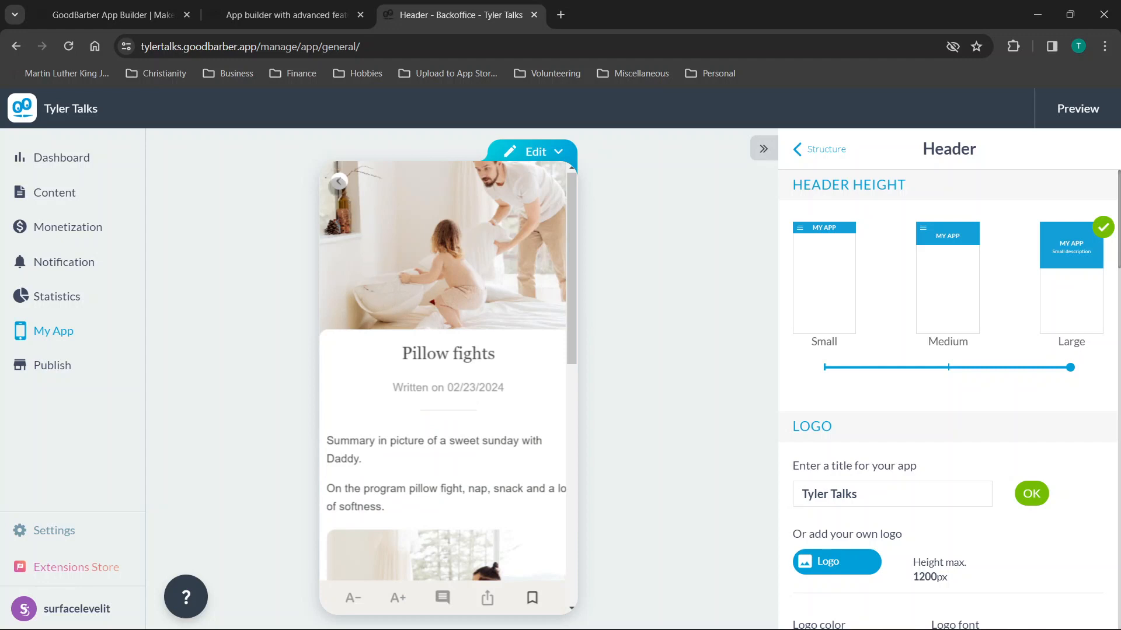
pyautogui.click(338, 182)
# Show the home page's widget layout and edit the Happy Memories widget.
pyautogui.click(558, 153)
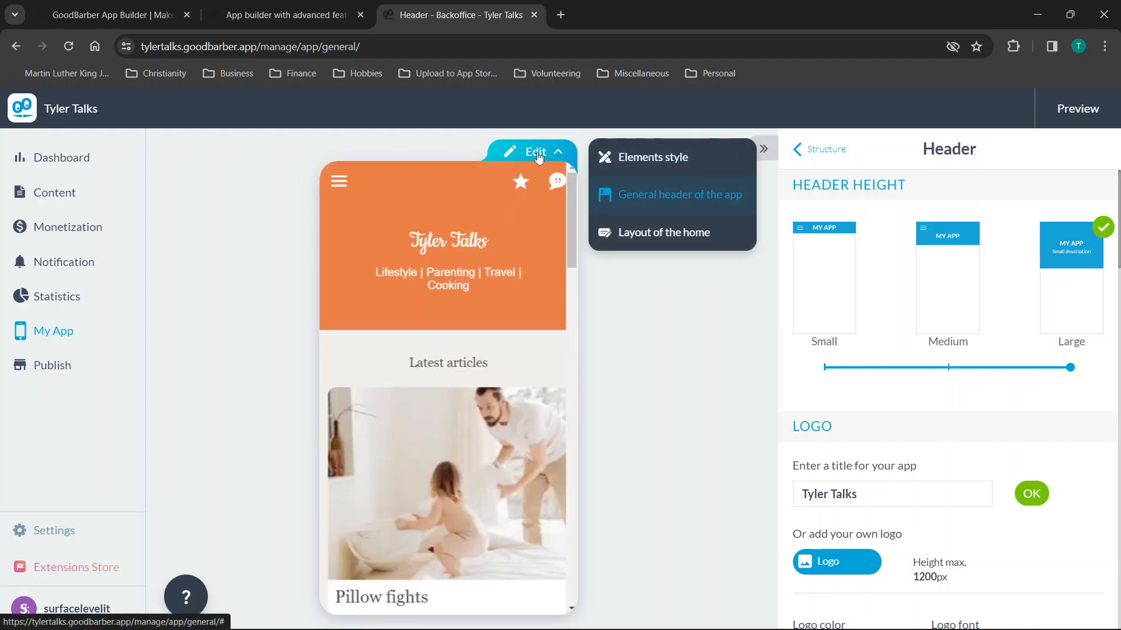
pyautogui.click(648, 233)
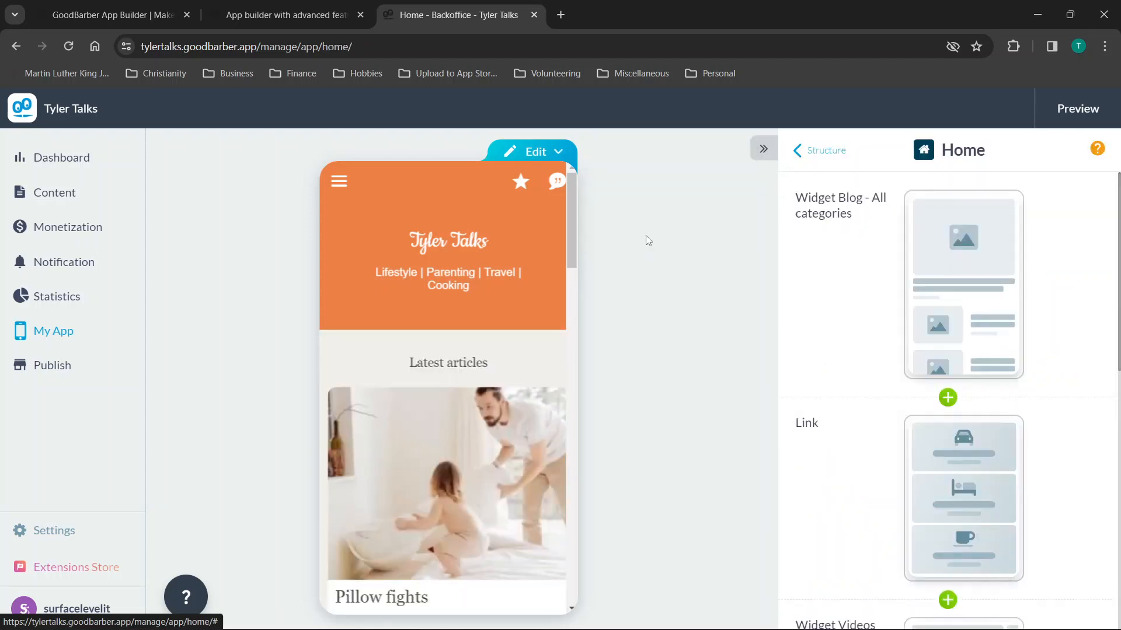
pyautogui.scroll(-8, 986, 373)
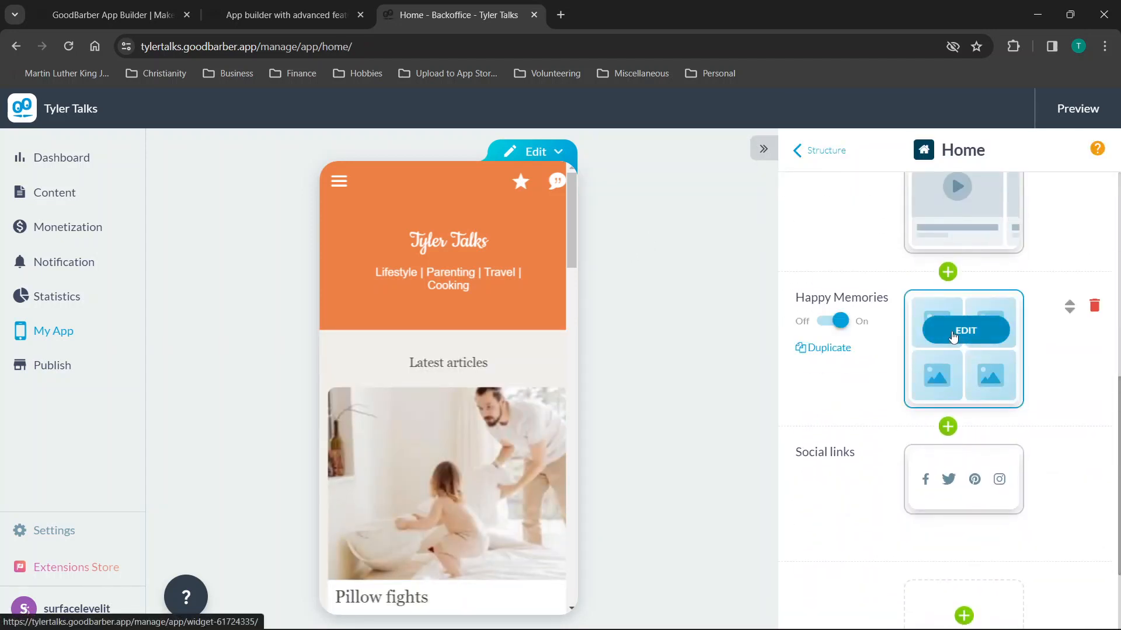
pyautogui.click(955, 334)
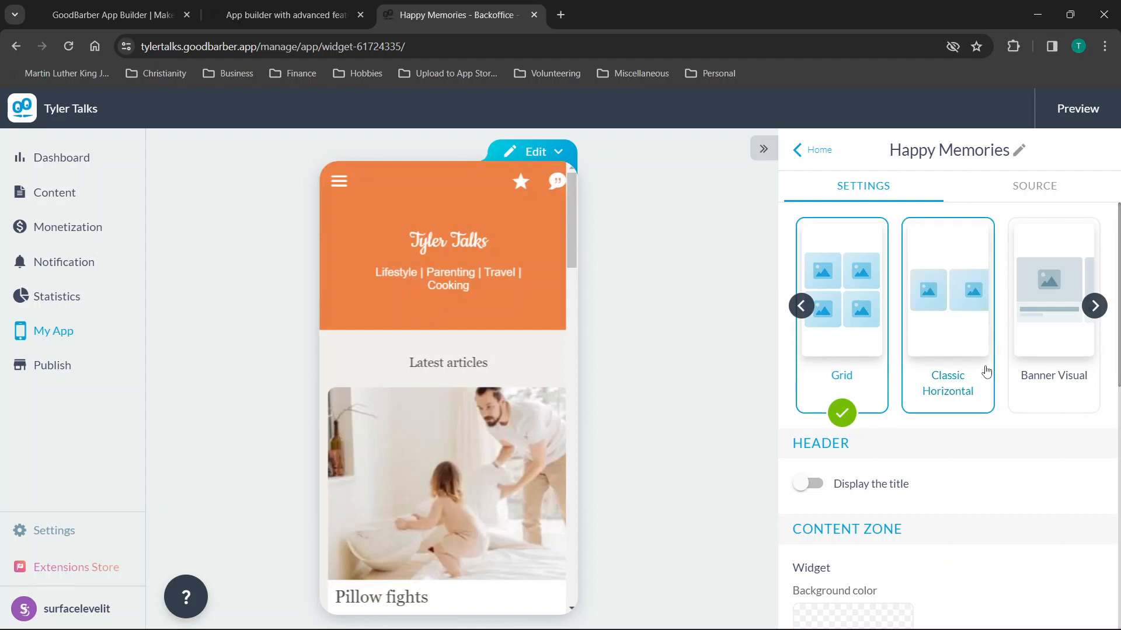
# Open the Elements style settings and preview the Latest articles section.
pyautogui.scroll(-3, 1004, 369)
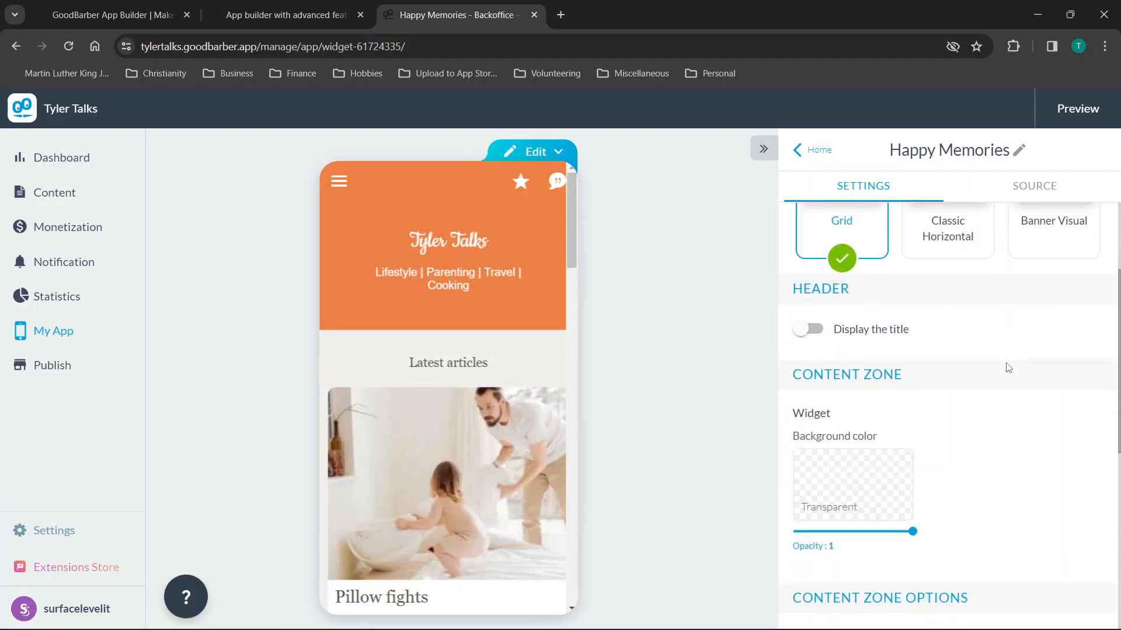
pyautogui.scroll(3, 1009, 368)
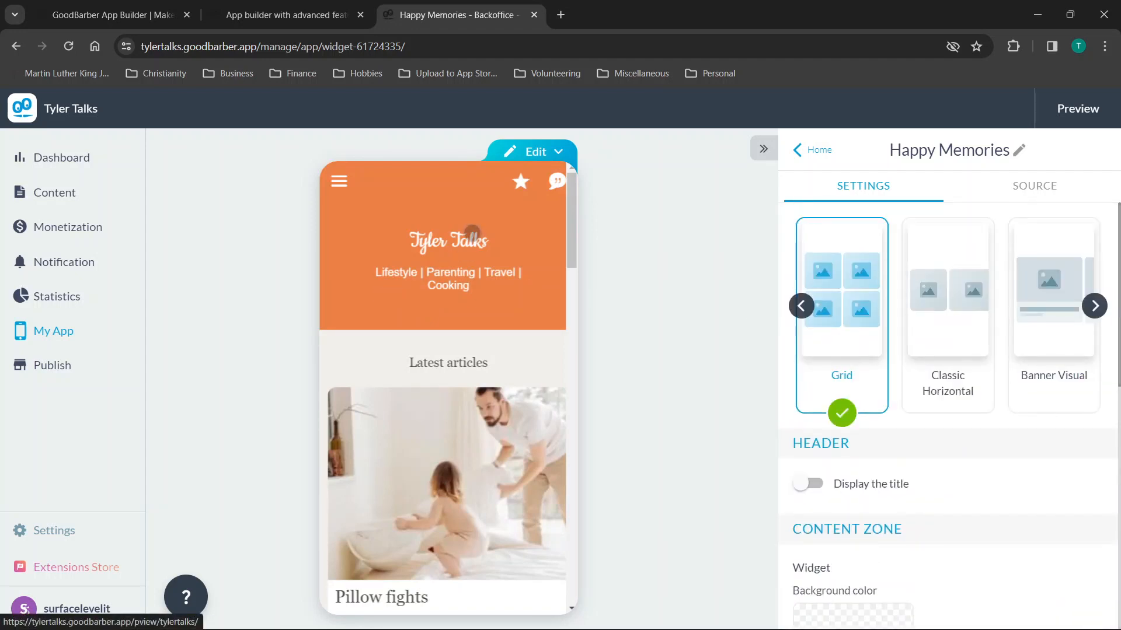
pyautogui.click(553, 153)
pyautogui.click(521, 153)
pyautogui.click(509, 156)
pyautogui.click(622, 159)
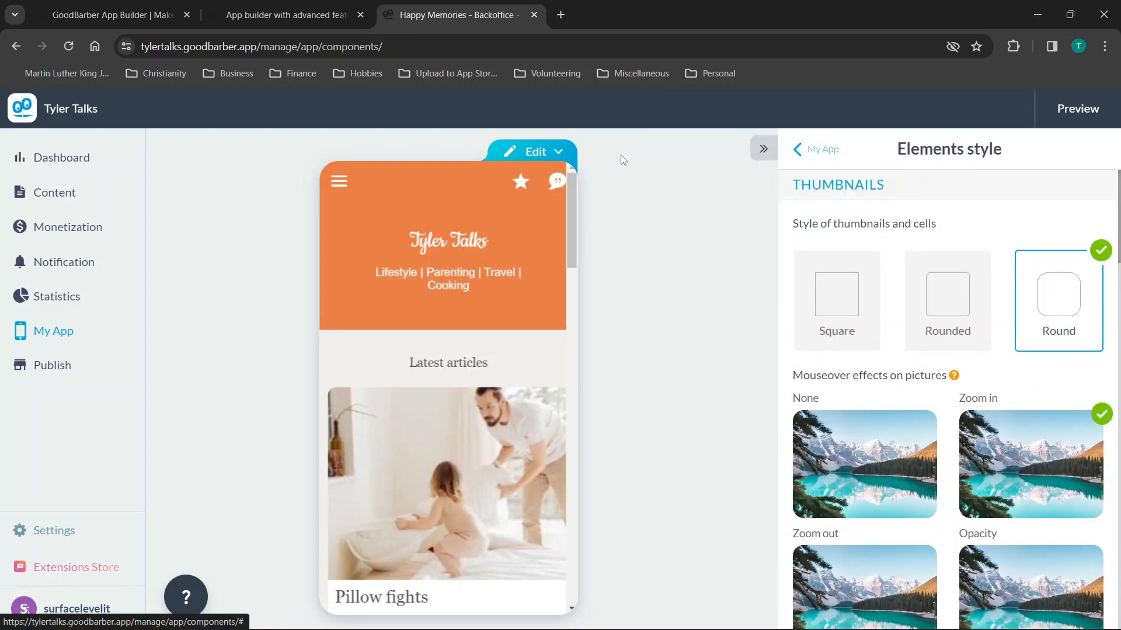
pyautogui.scroll(-5, 915, 448)
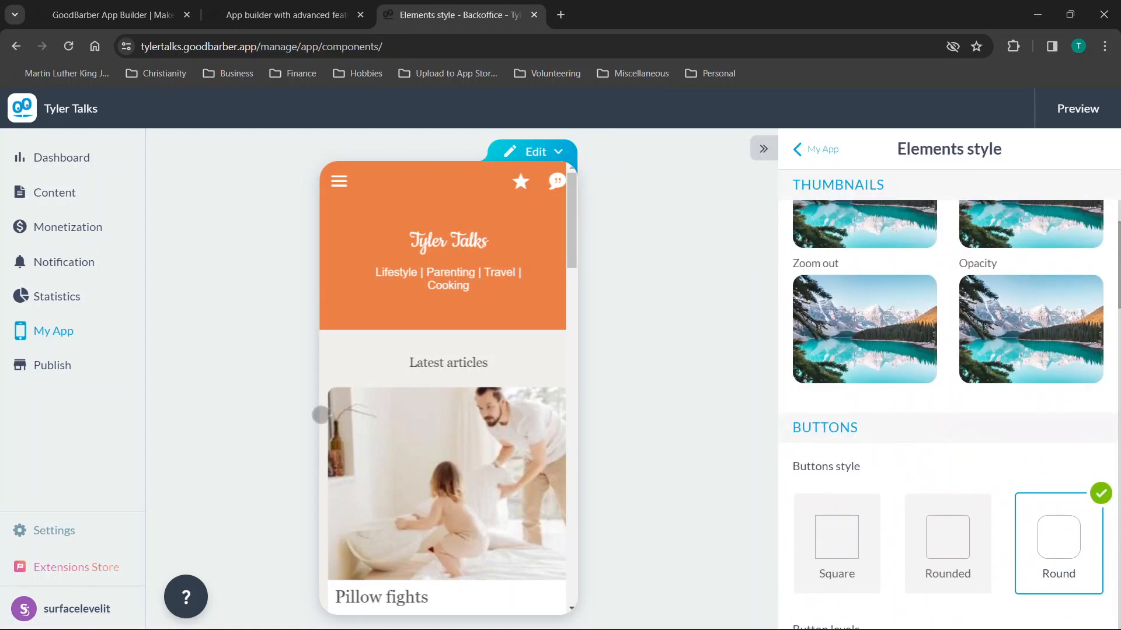
pyautogui.click(467, 361)
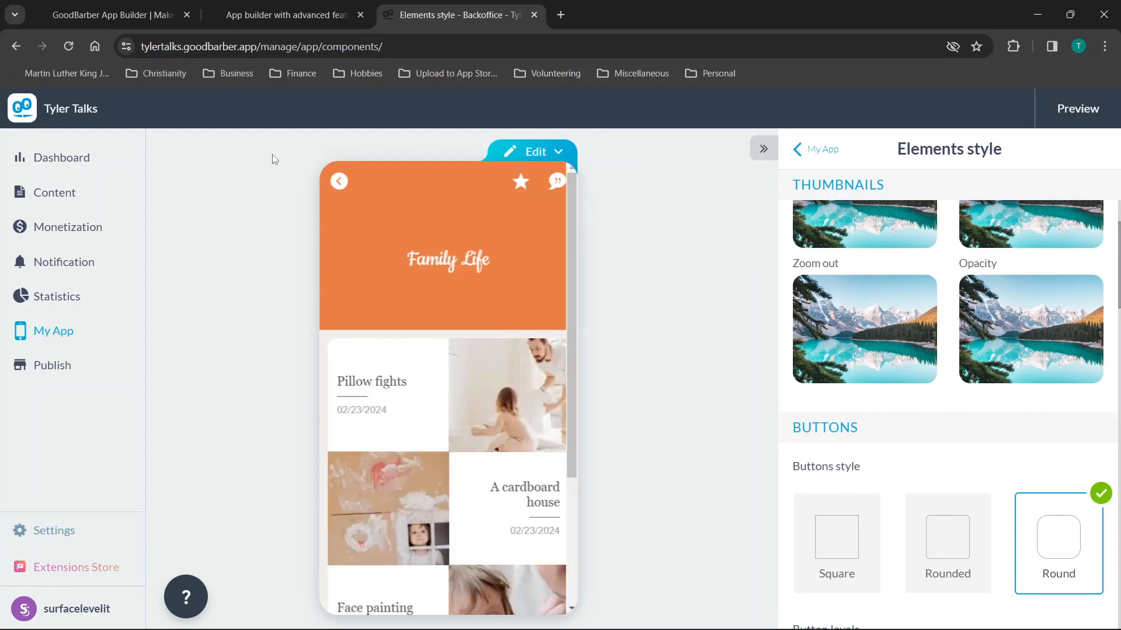
pyautogui.click(338, 182)
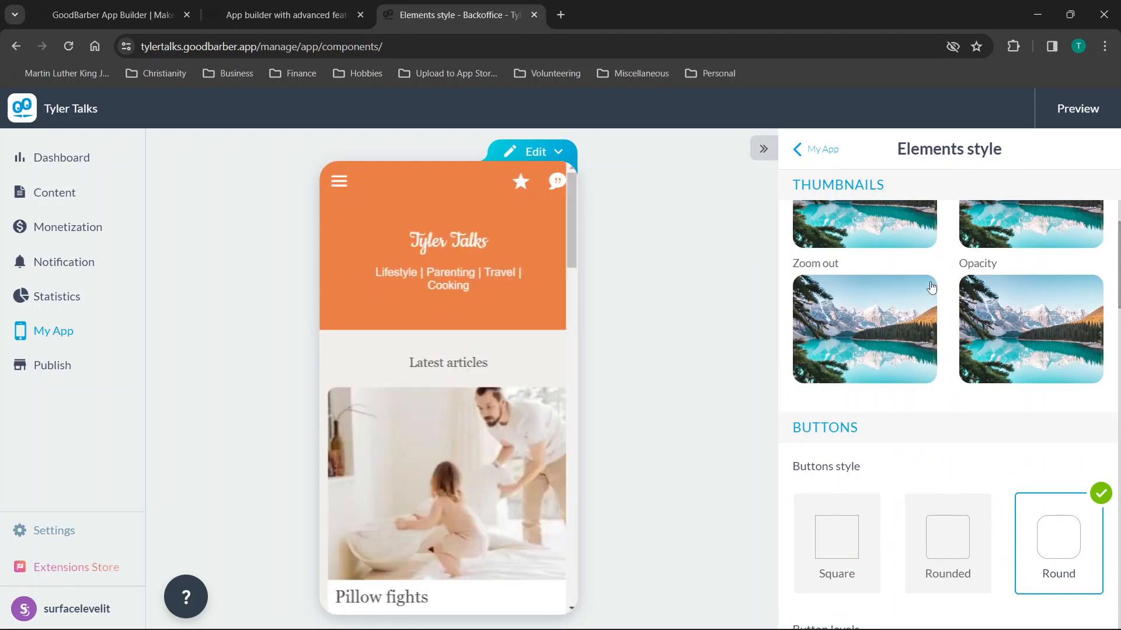
# Review Thumbnails, Buttons, Form fields, Margins and App icons, then return to My App.
pyautogui.scroll(-4, 930, 283)
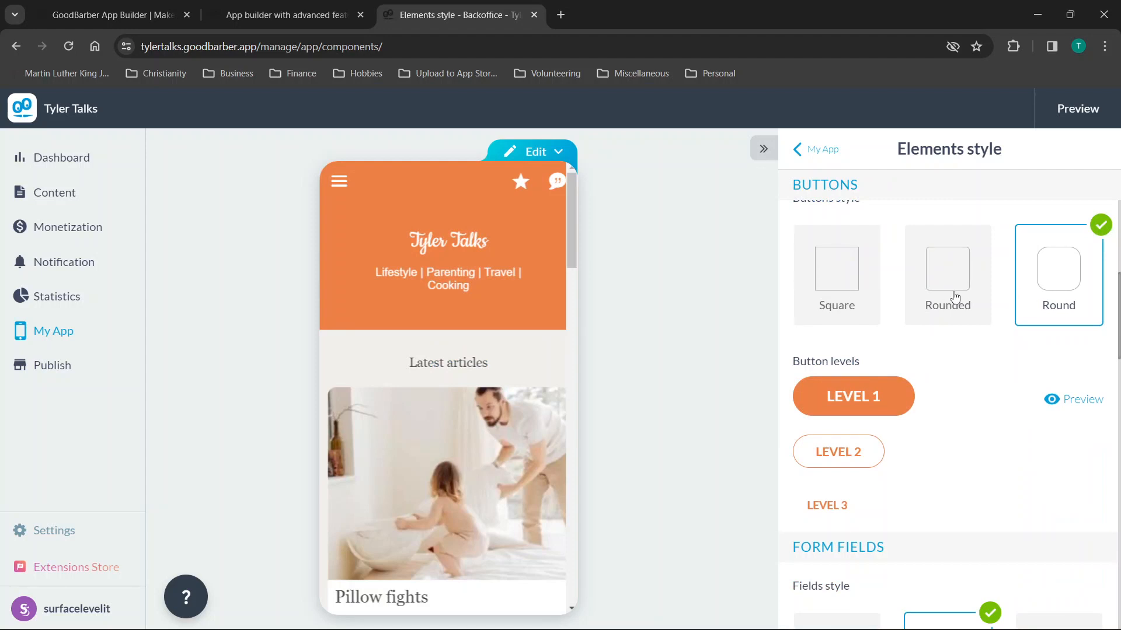
pyautogui.scroll(-1, 881, 423)
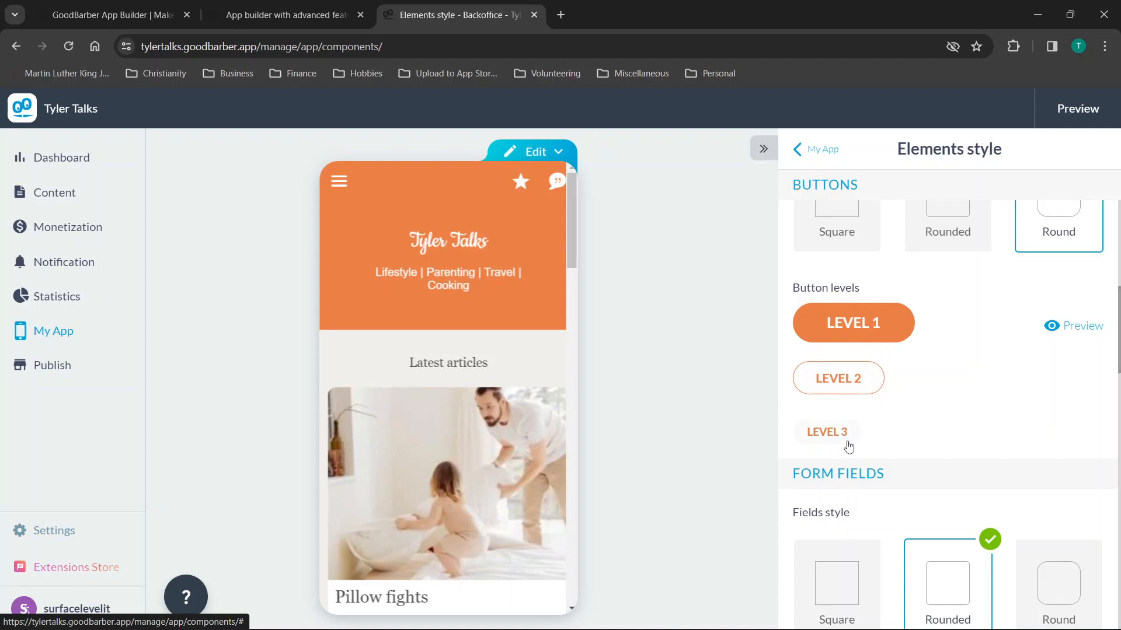
pyautogui.scroll(-3, 970, 409)
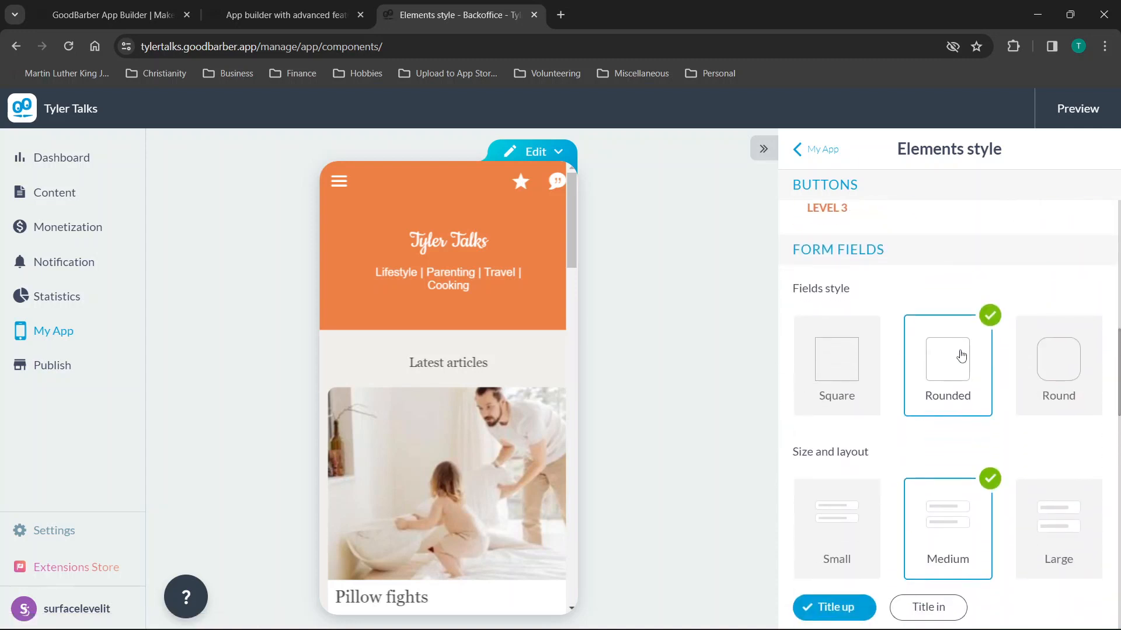
pyautogui.scroll(-6, 885, 366)
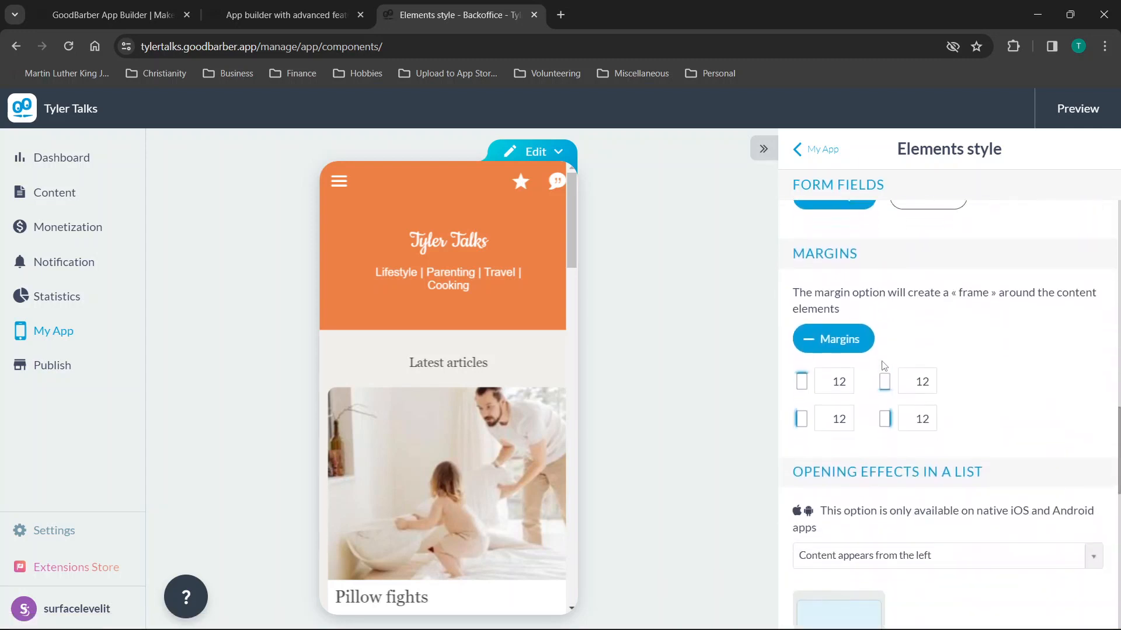
pyautogui.scroll(-4, 847, 403)
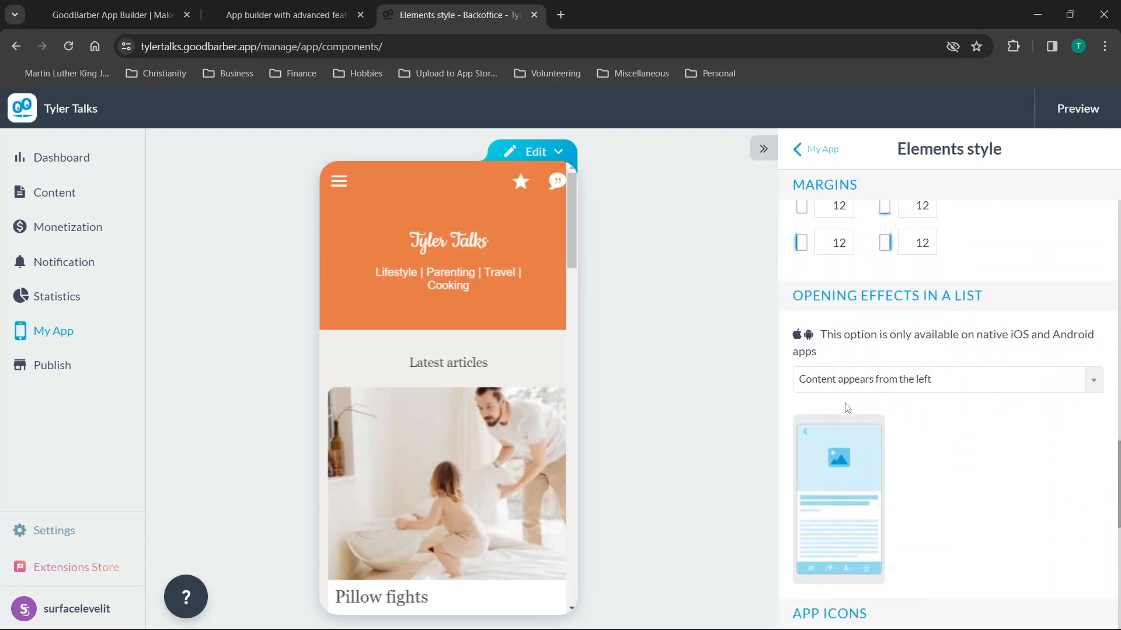
pyautogui.scroll(-6, 926, 399)
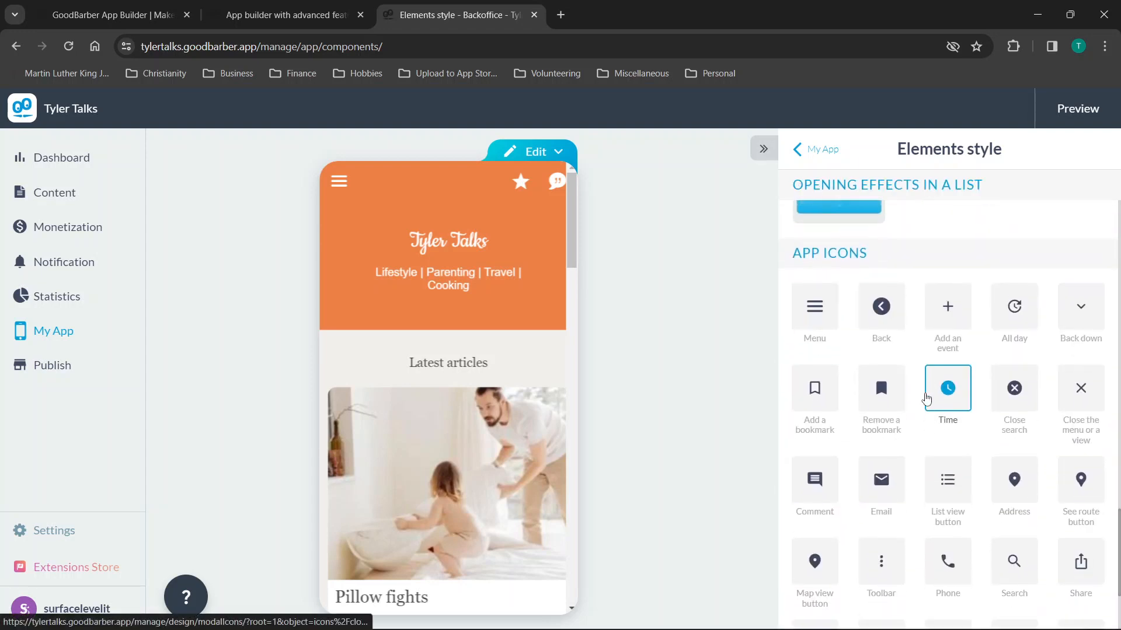
pyautogui.scroll(18, 927, 399)
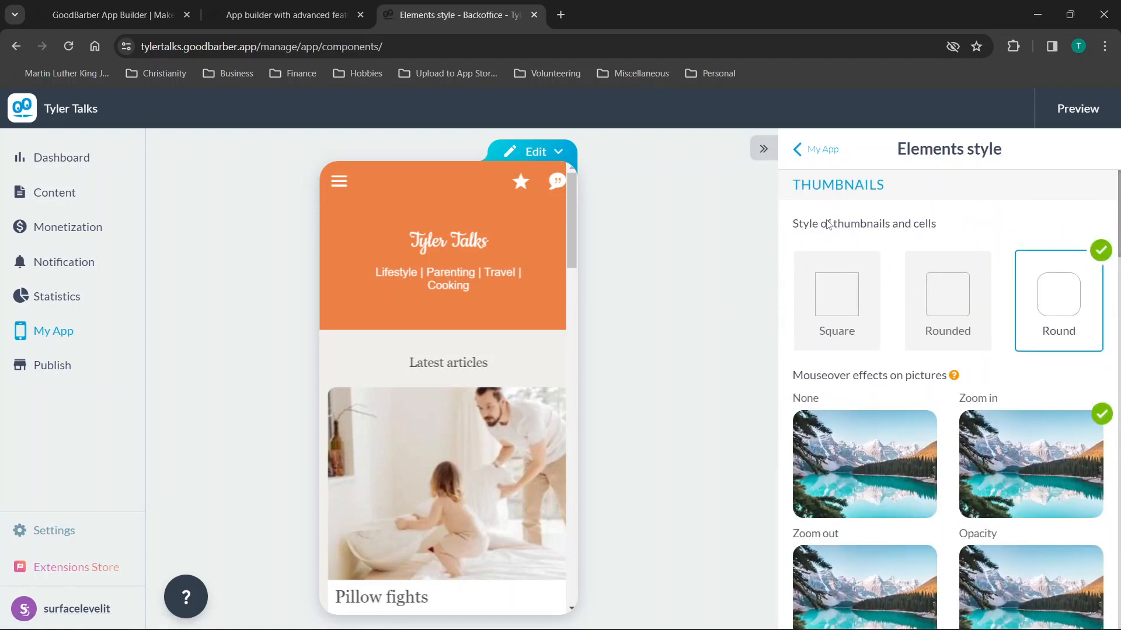
pyautogui.click(799, 152)
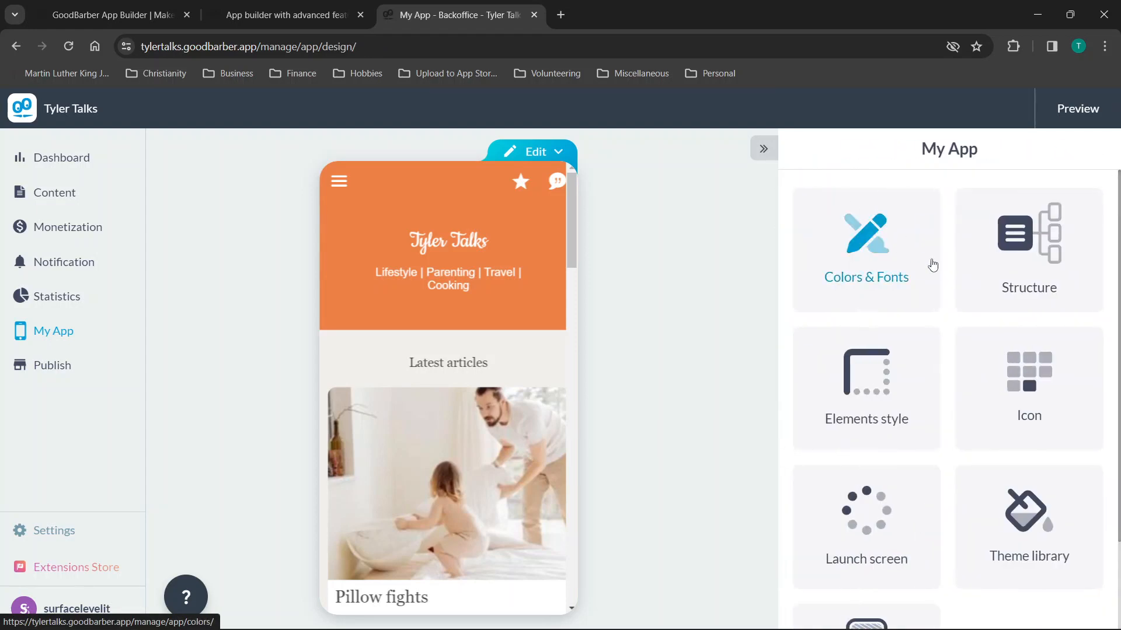
pyautogui.scroll(-2, 864, 383)
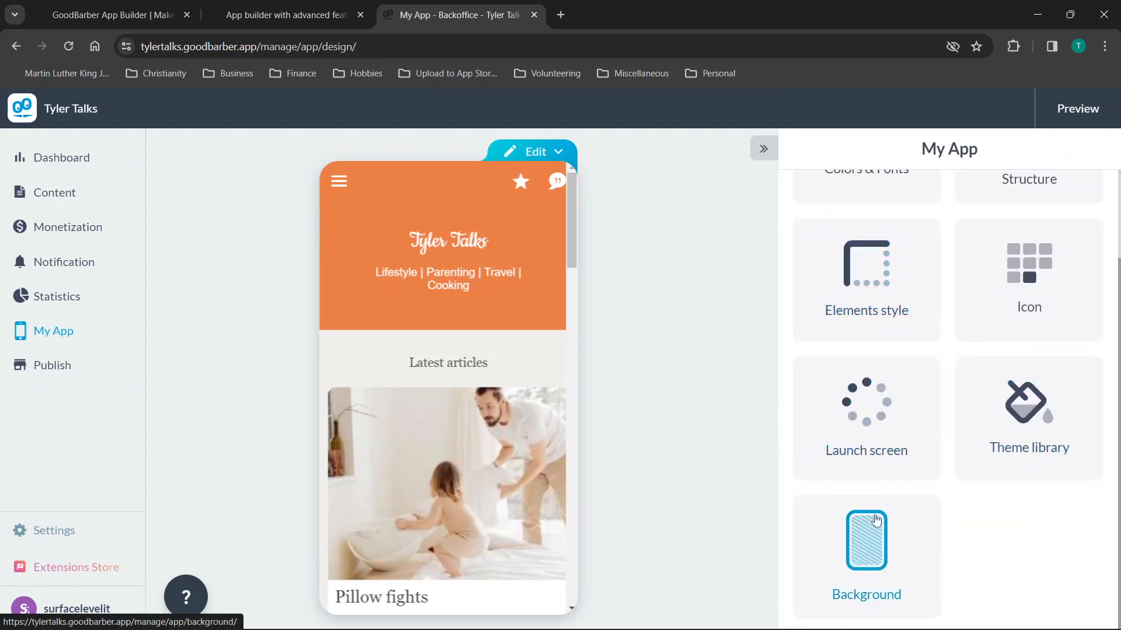
# Check the Launch screen title and SPLASHSCREEN upload options, then return to the WIZARD tab.
pyautogui.click(875, 413)
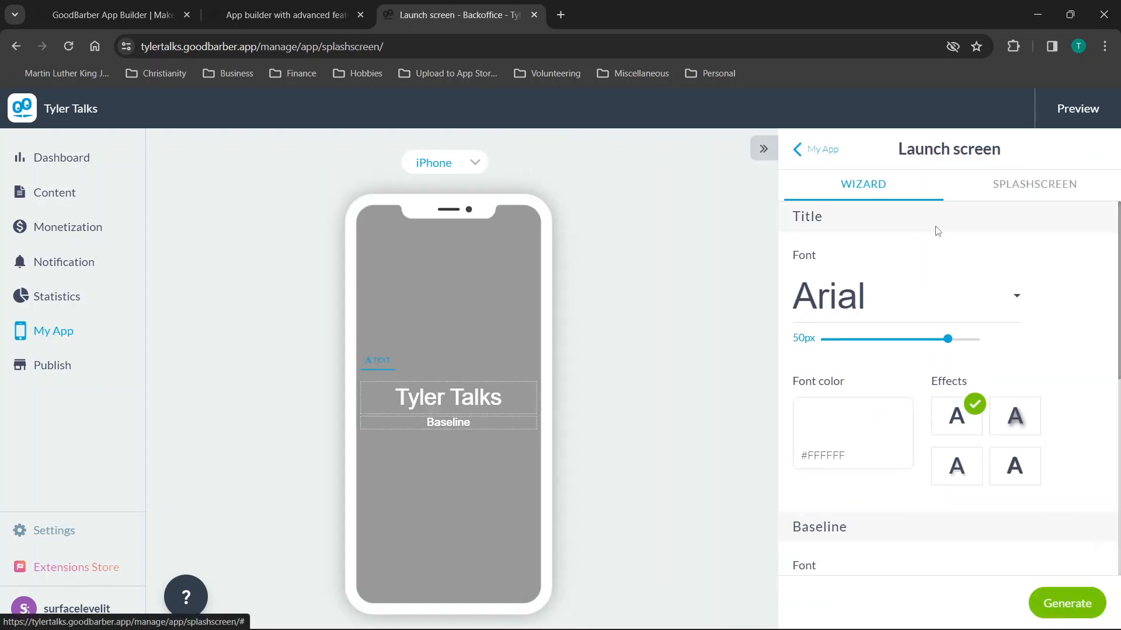
pyautogui.scroll(-3, 910, 315)
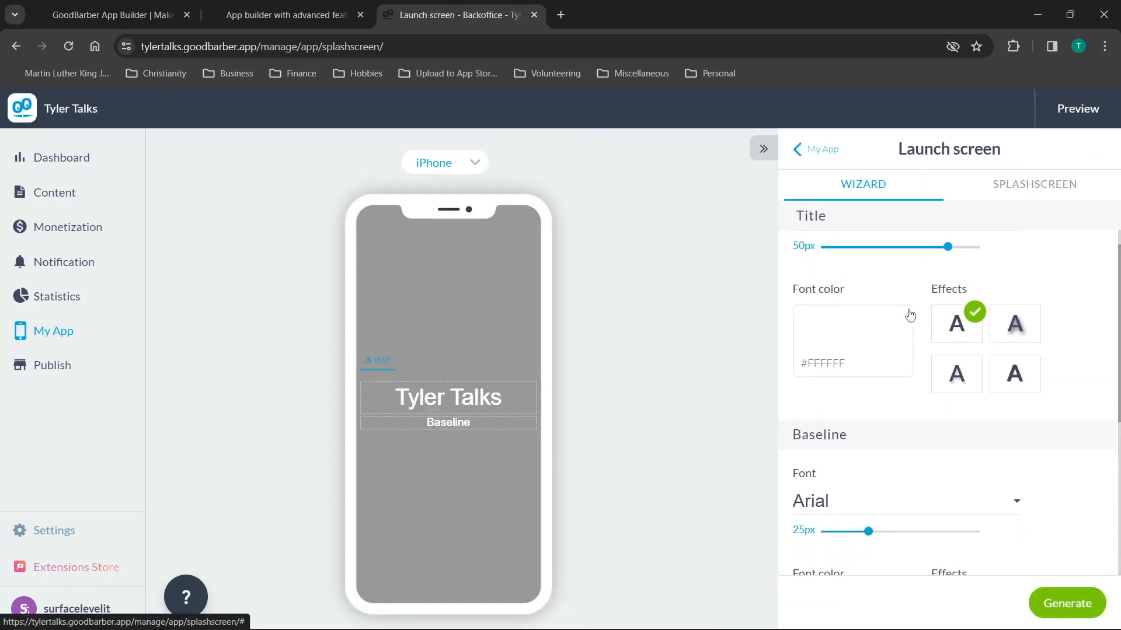
pyautogui.click(1012, 184)
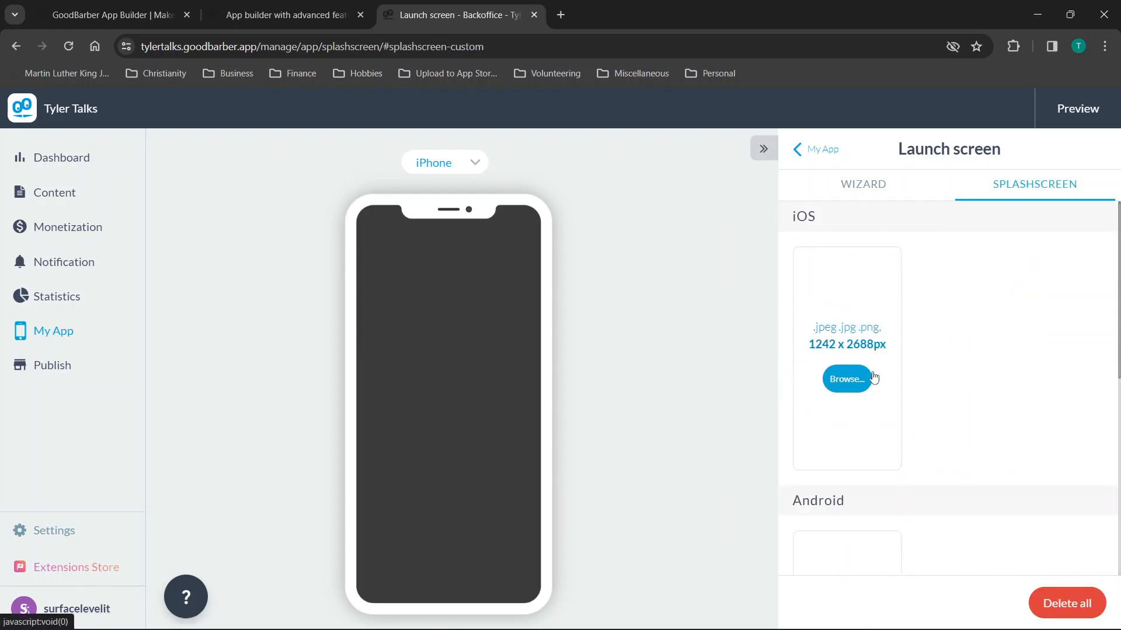
pyautogui.scroll(-5, 849, 367)
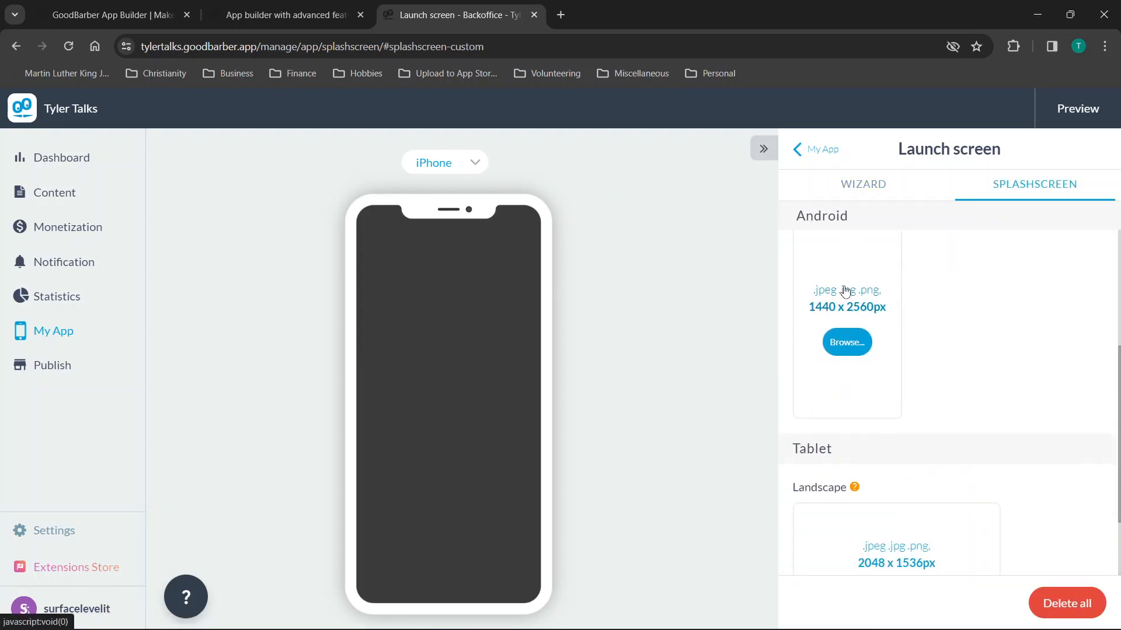
pyautogui.scroll(-2, 844, 290)
pyautogui.click(871, 196)
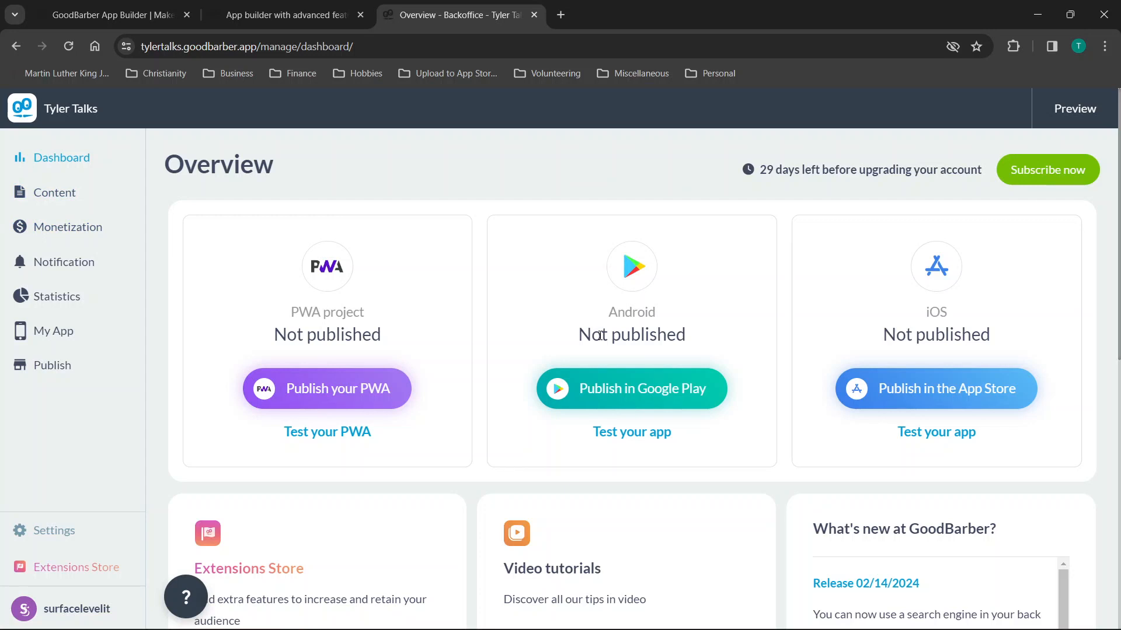
# Launch the Test your PWA preview of Tyler Talks from the Dashboard Overview.
pyautogui.scroll(-1, 601, 337)
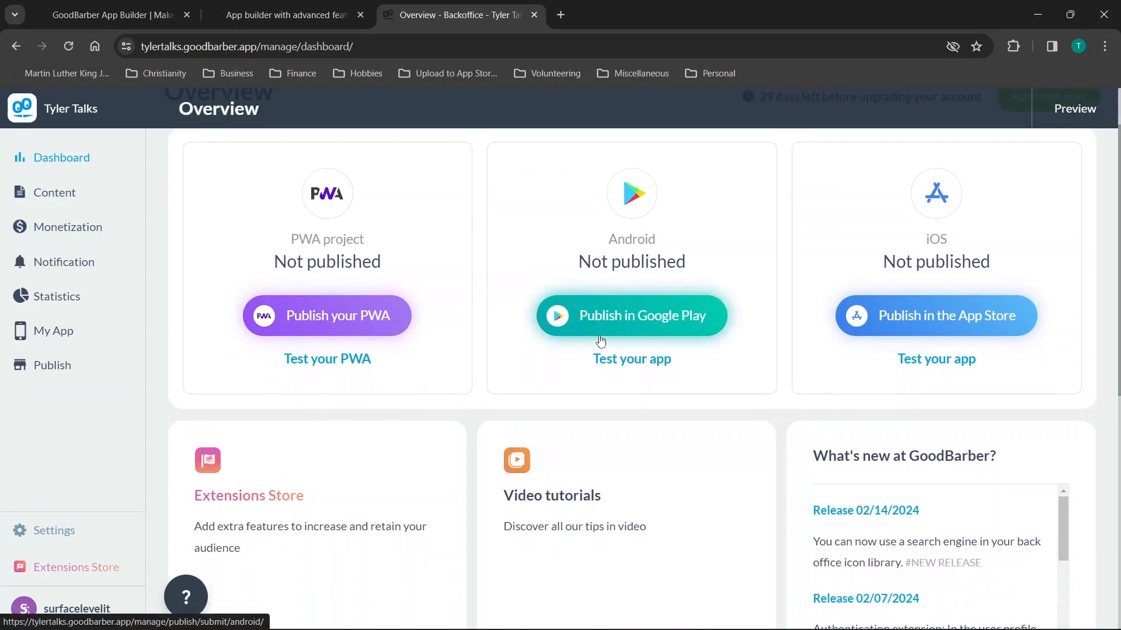
pyautogui.scroll(2, 600, 337)
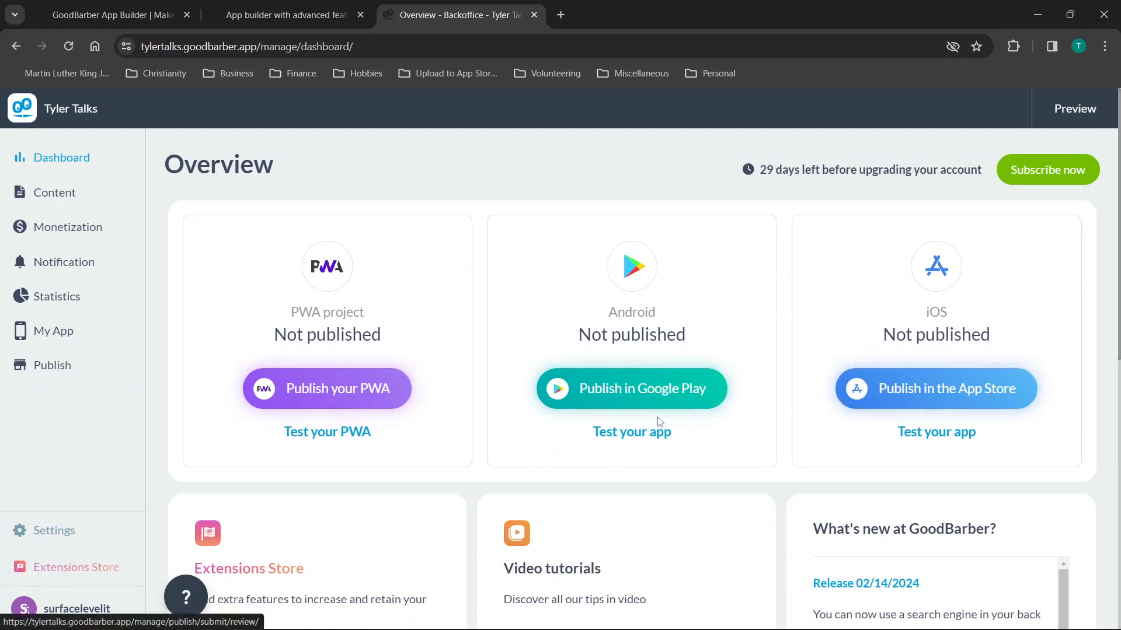
pyautogui.click(325, 433)
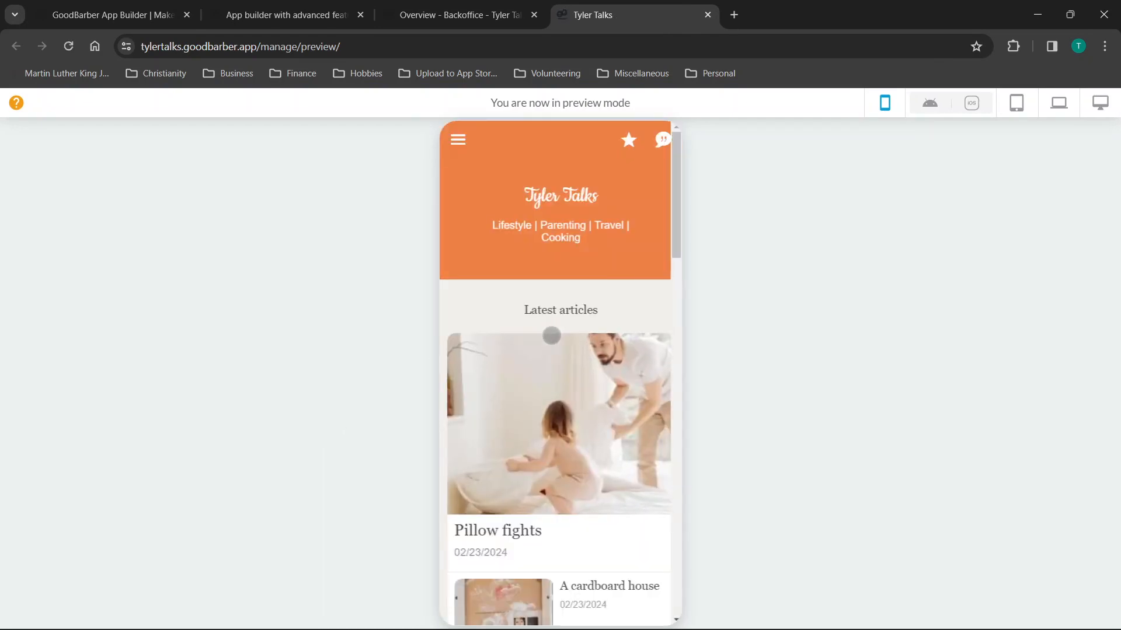
# Open the App test Android page from the preview toolbar, read it, and return to Tyler Talks.
pyautogui.scroll(-15, 551, 332)
pyautogui.scroll(-5, 551, 339)
pyautogui.scroll(20, 551, 339)
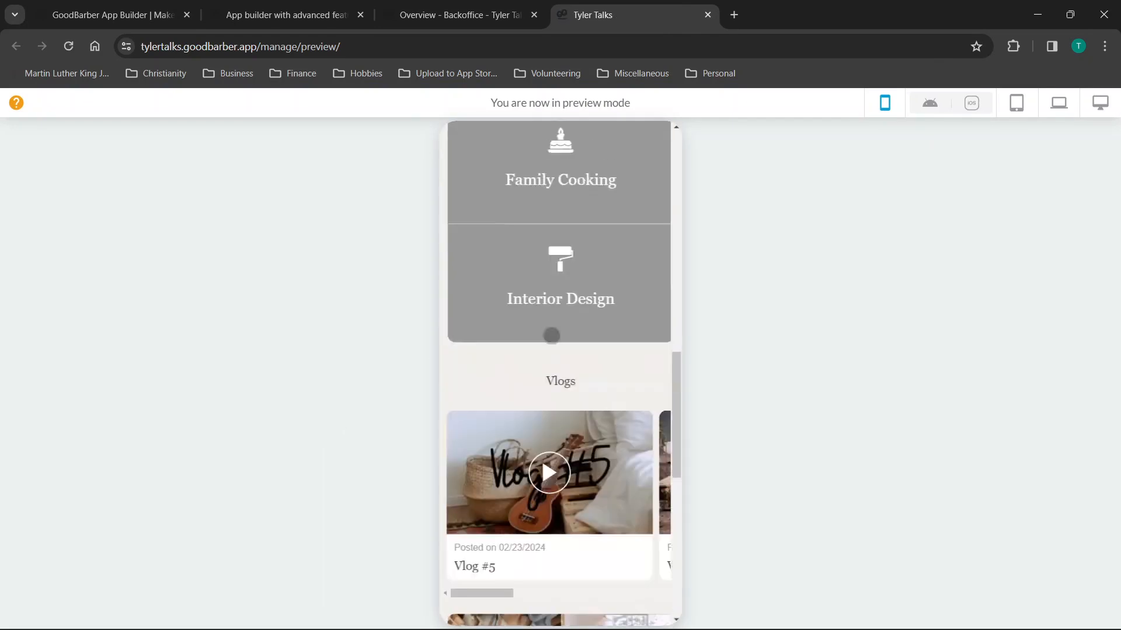
pyautogui.click(929, 108)
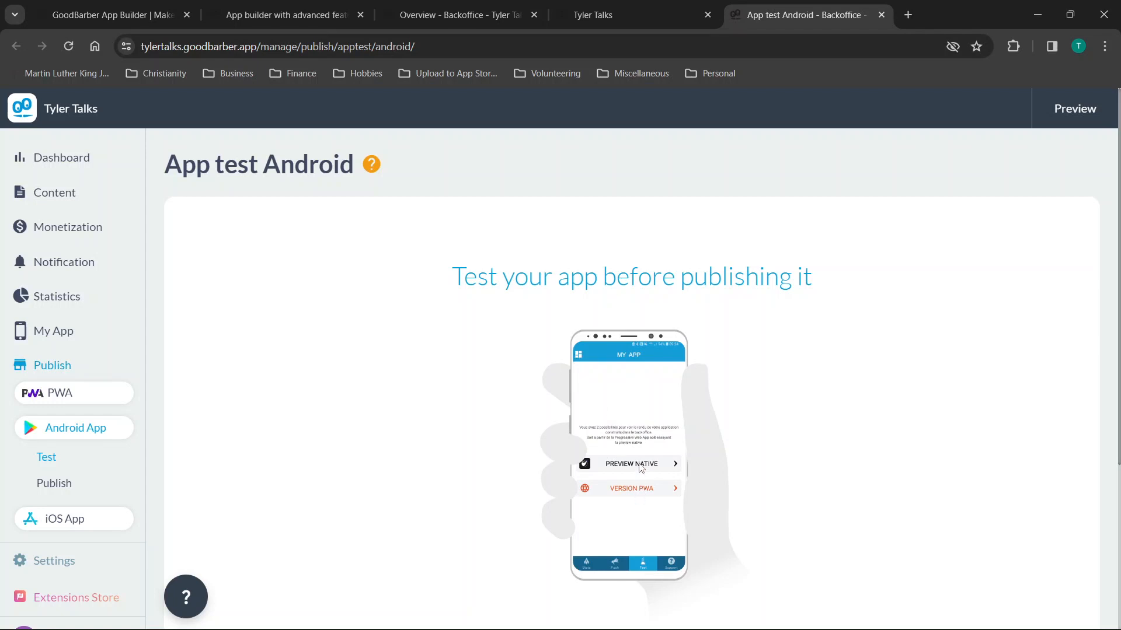
pyautogui.scroll(-4, 639, 466)
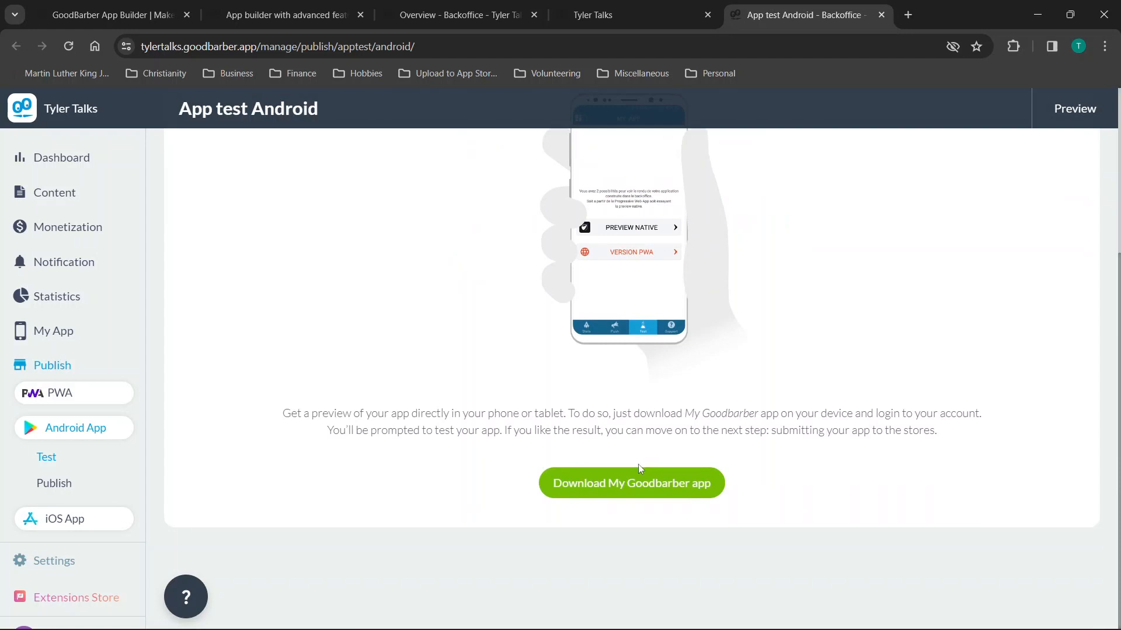
pyautogui.scroll(4, 694, 382)
pyautogui.scroll(-4, 694, 382)
pyautogui.scroll(4, 572, 413)
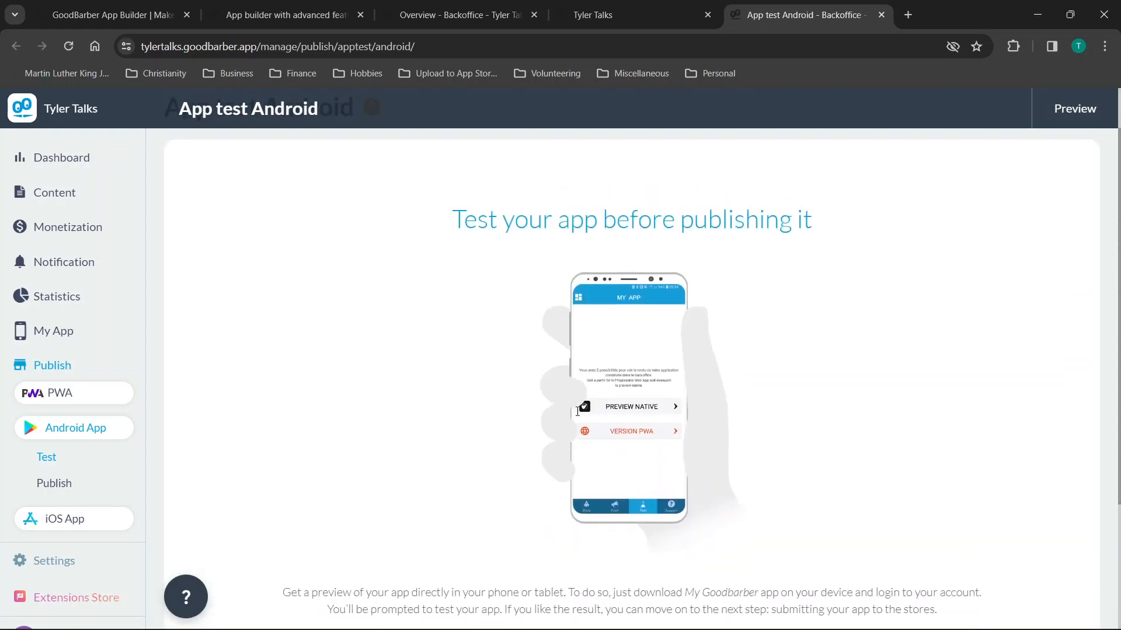
pyautogui.click(595, 14)
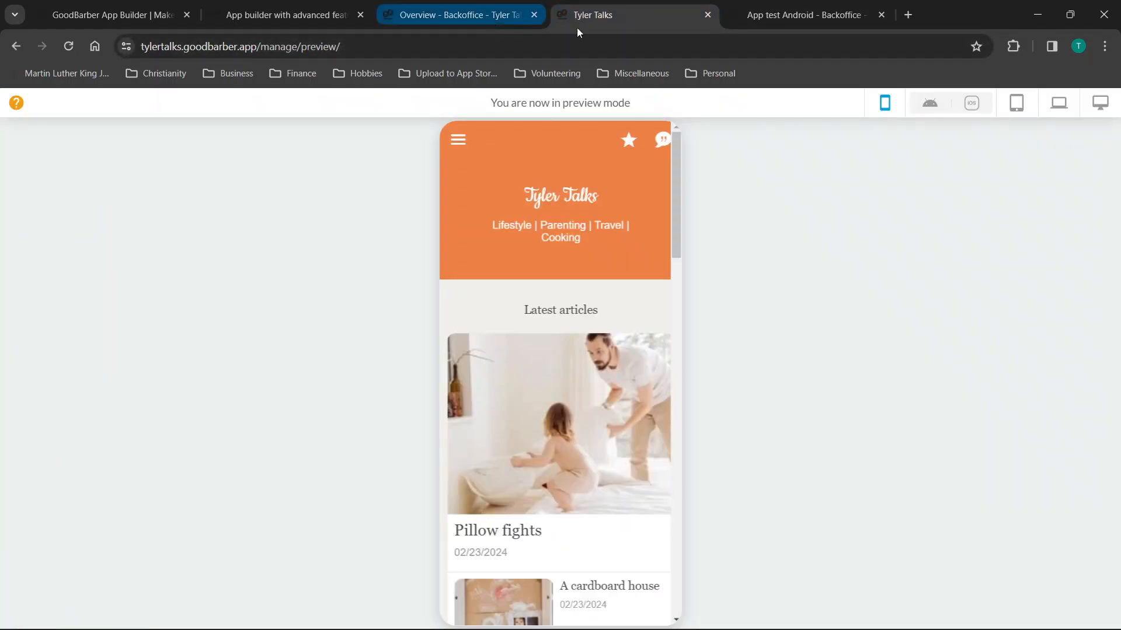
# Look over the App test iOS page, then close both iOS and Android test tabs.
pyautogui.click(971, 103)
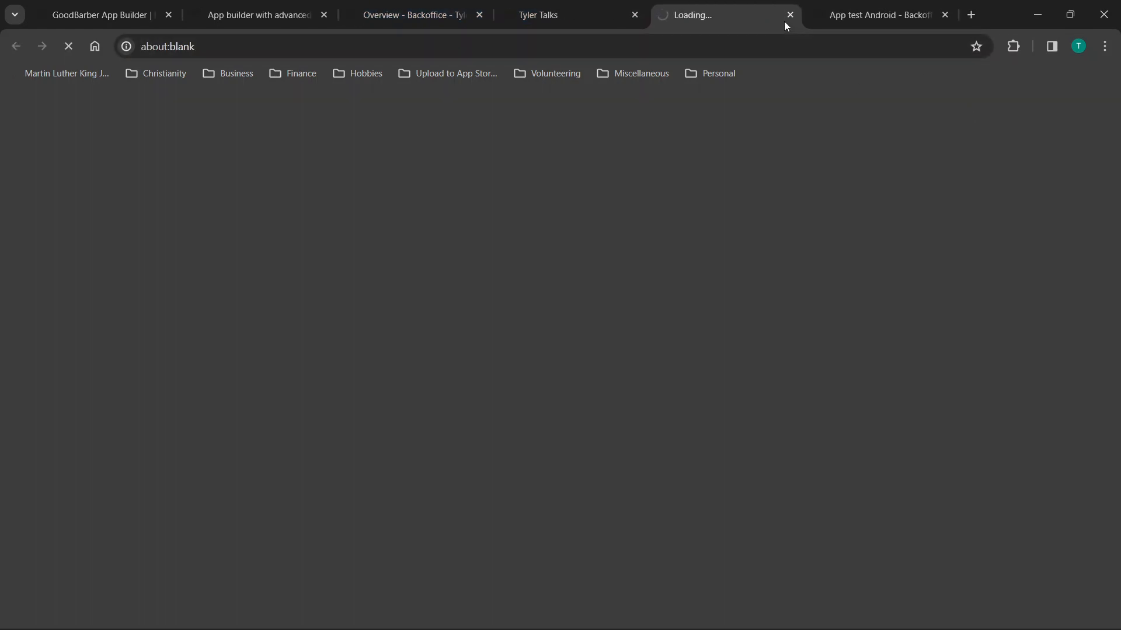
pyautogui.scroll(-3, 685, 260)
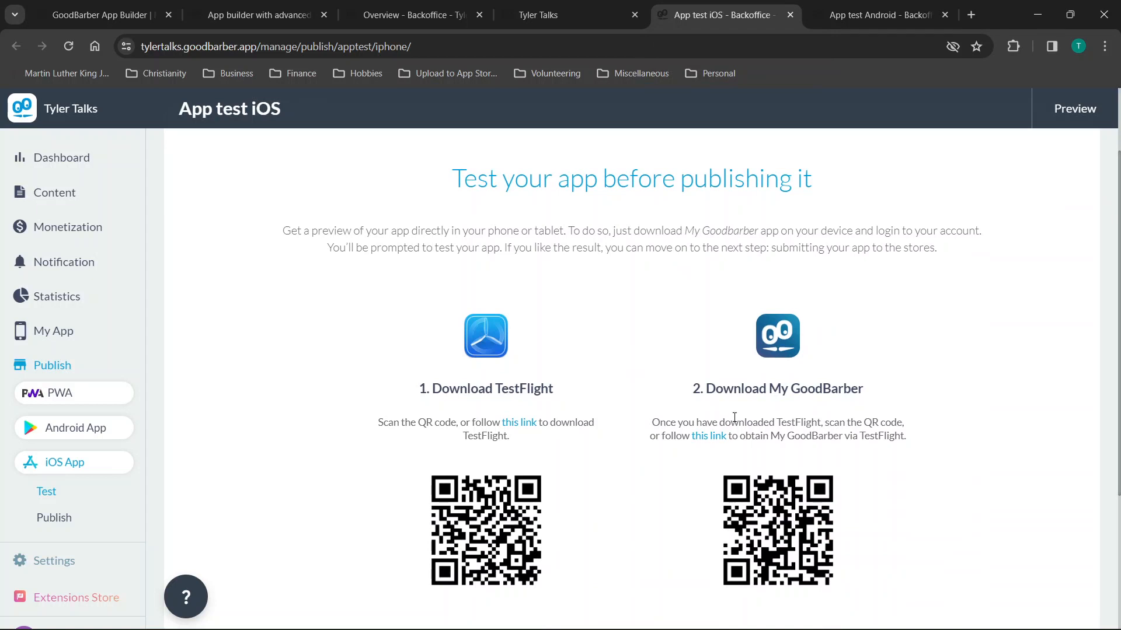
pyautogui.scroll(-3, 841, 397)
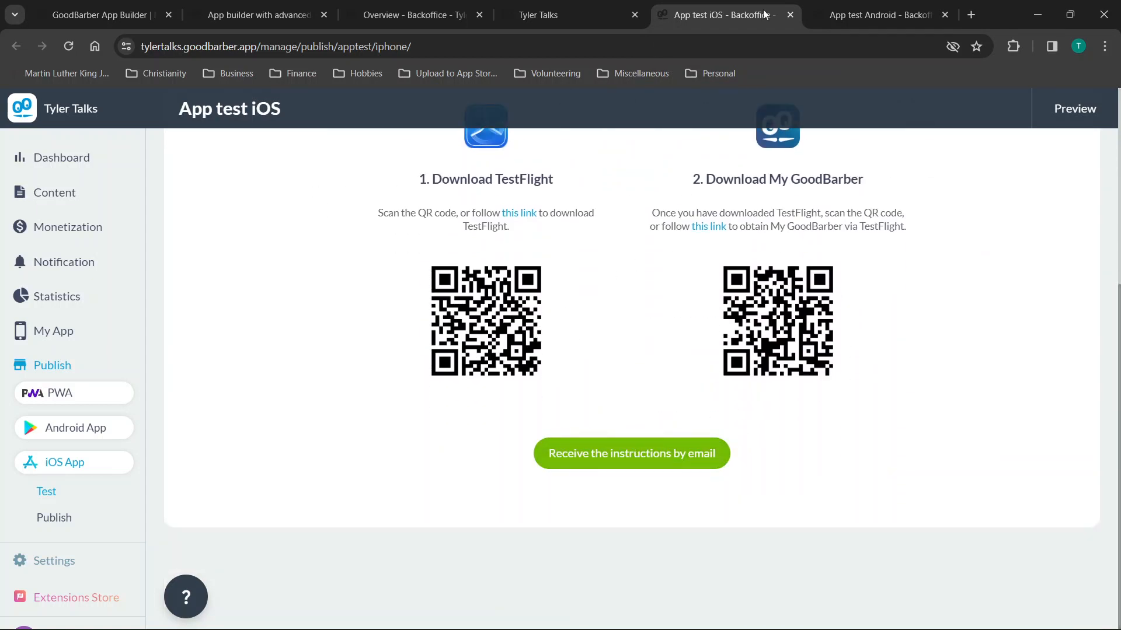
pyautogui.click(791, 14)
pyautogui.click(791, 15)
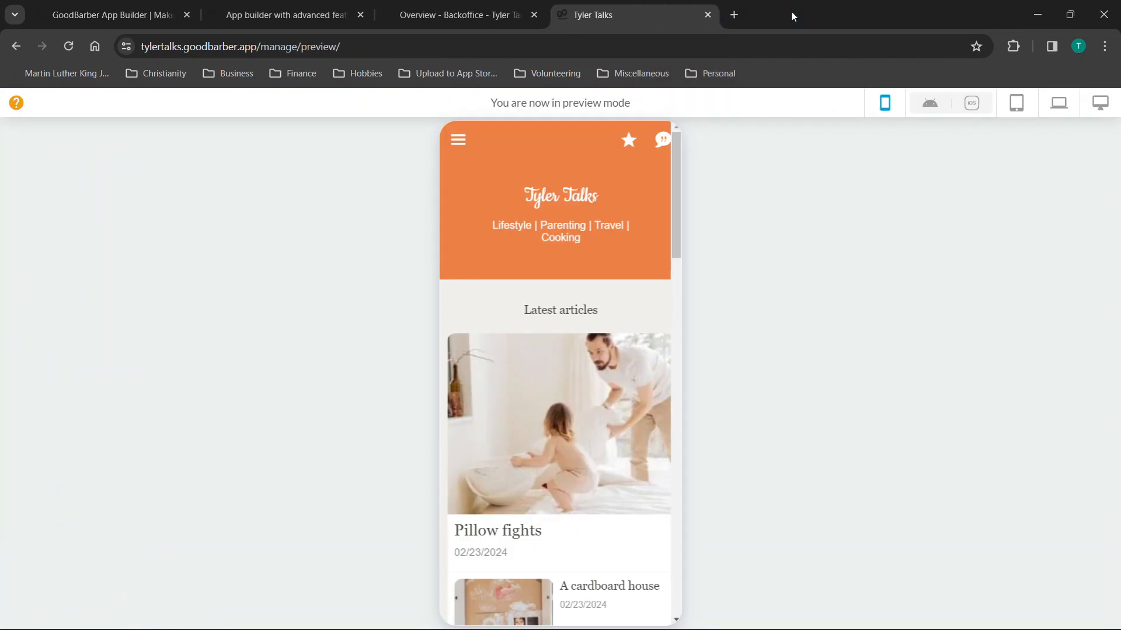
# Scroll the phone preview, then switch it to the laptop layout.
pyautogui.scroll(-15, 600, 345)
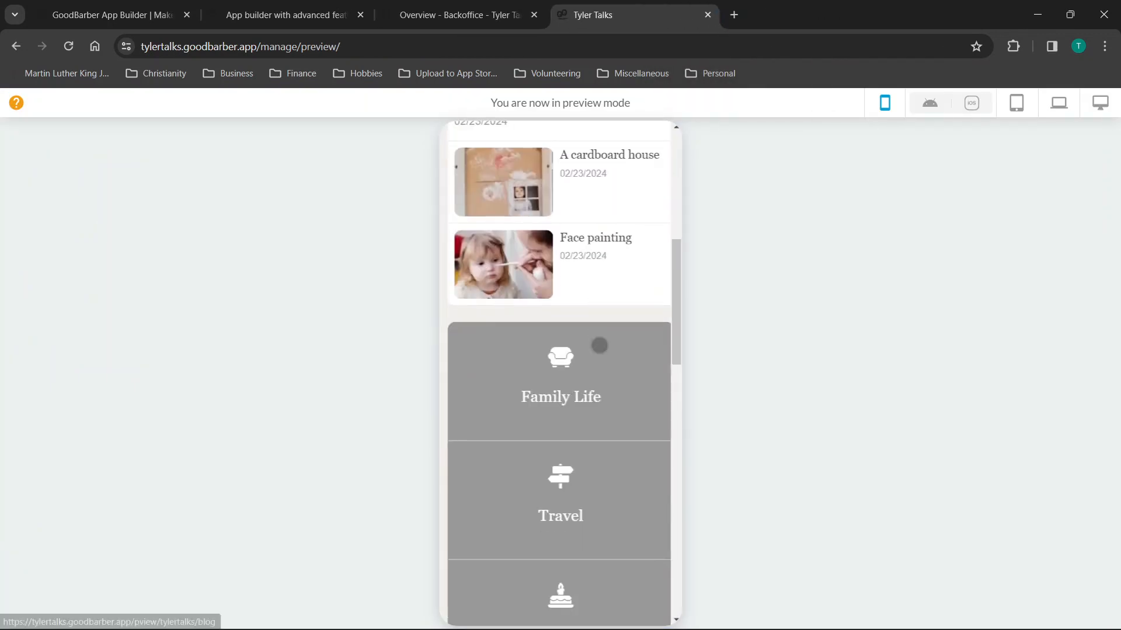
pyautogui.scroll(-3, 600, 345)
pyautogui.scroll(20, 600, 345)
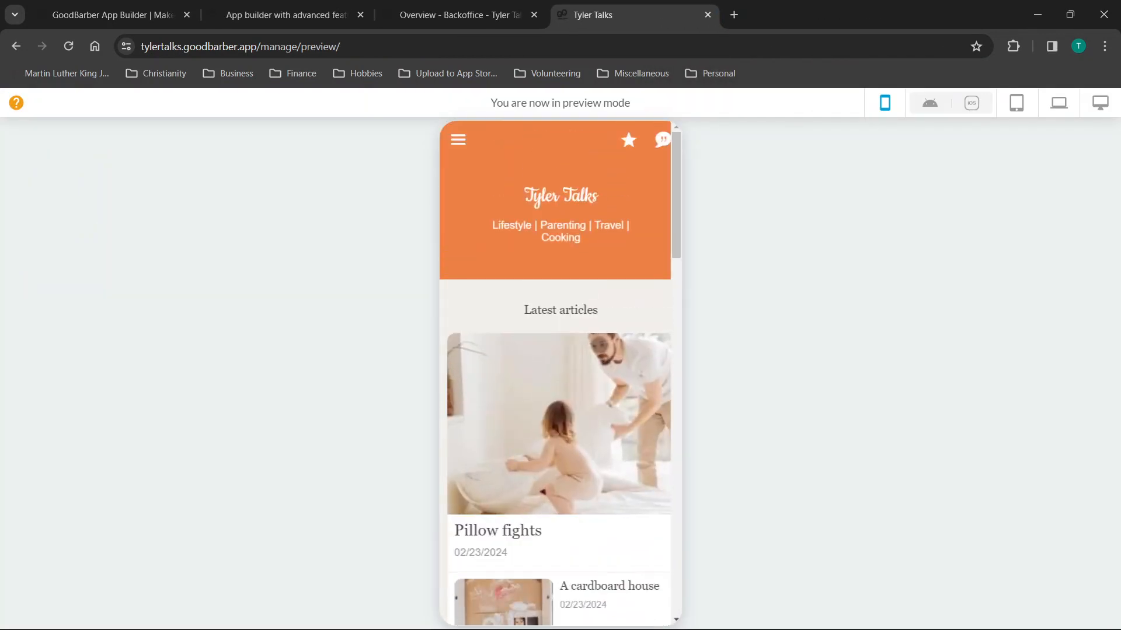
pyautogui.scroll(-8, 600, 345)
pyautogui.scroll(-5, 599, 345)
pyautogui.scroll(12, 599, 345)
pyautogui.click(1058, 103)
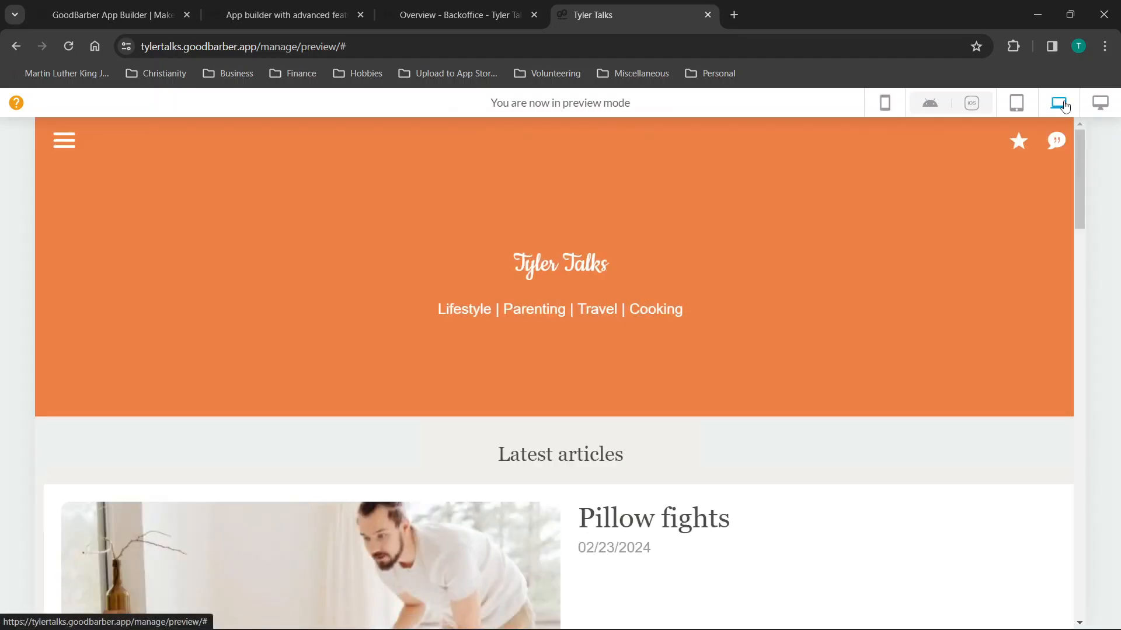
# Try the desktop, tablet and laptop layouts, settle on desktop, then return to the dashboard.
pyautogui.scroll(-6, 782, 276)
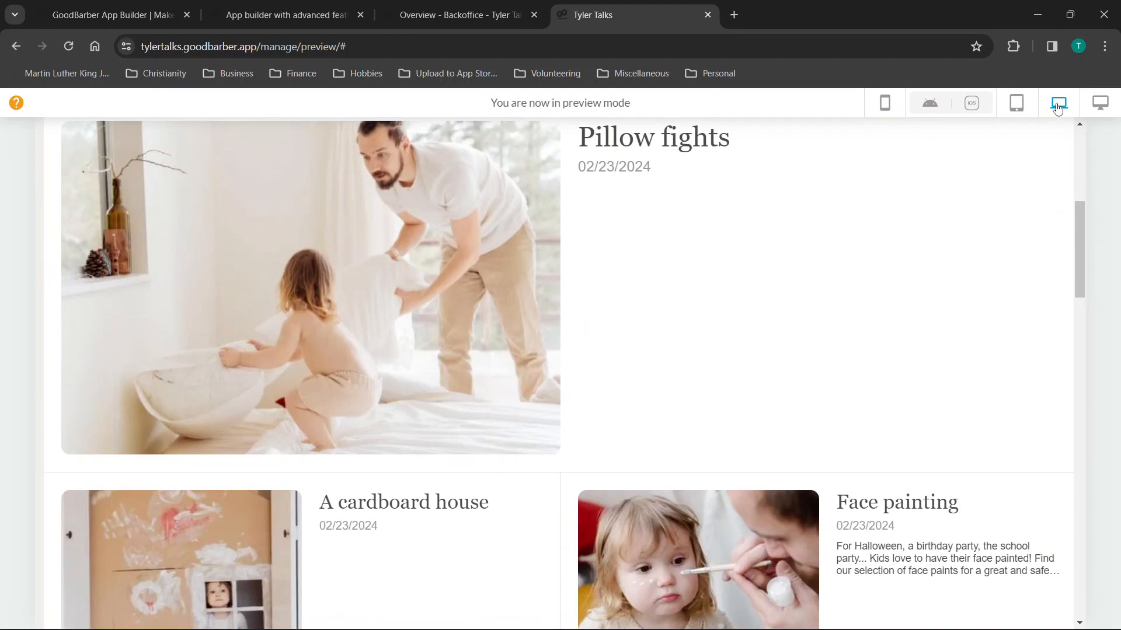
pyautogui.click(1101, 112)
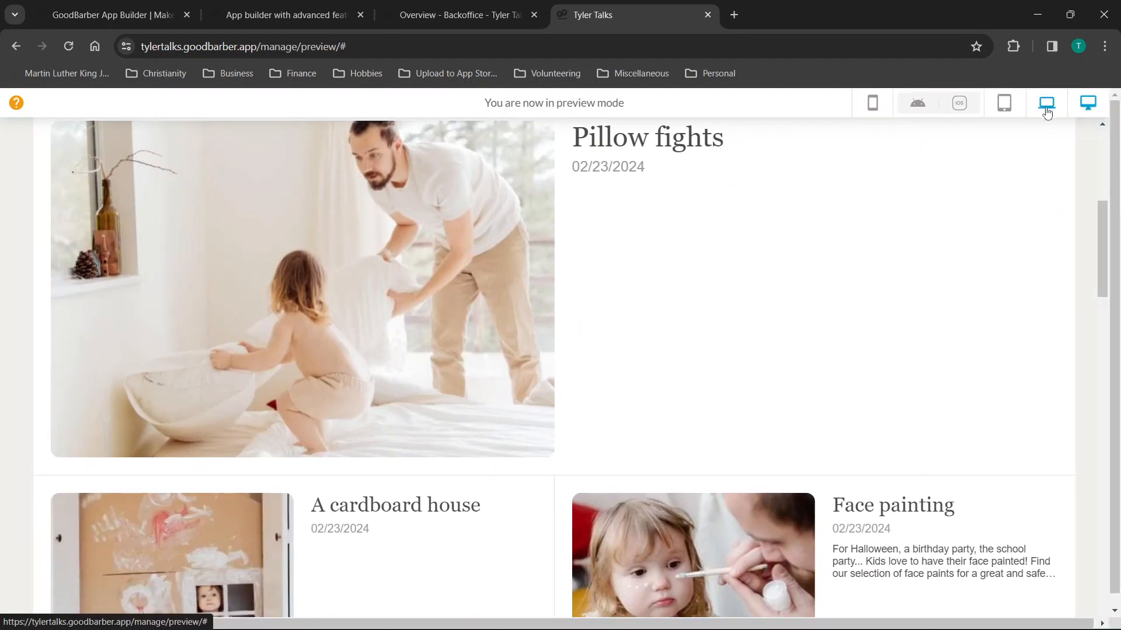
pyautogui.click(1002, 110)
pyautogui.click(1068, 111)
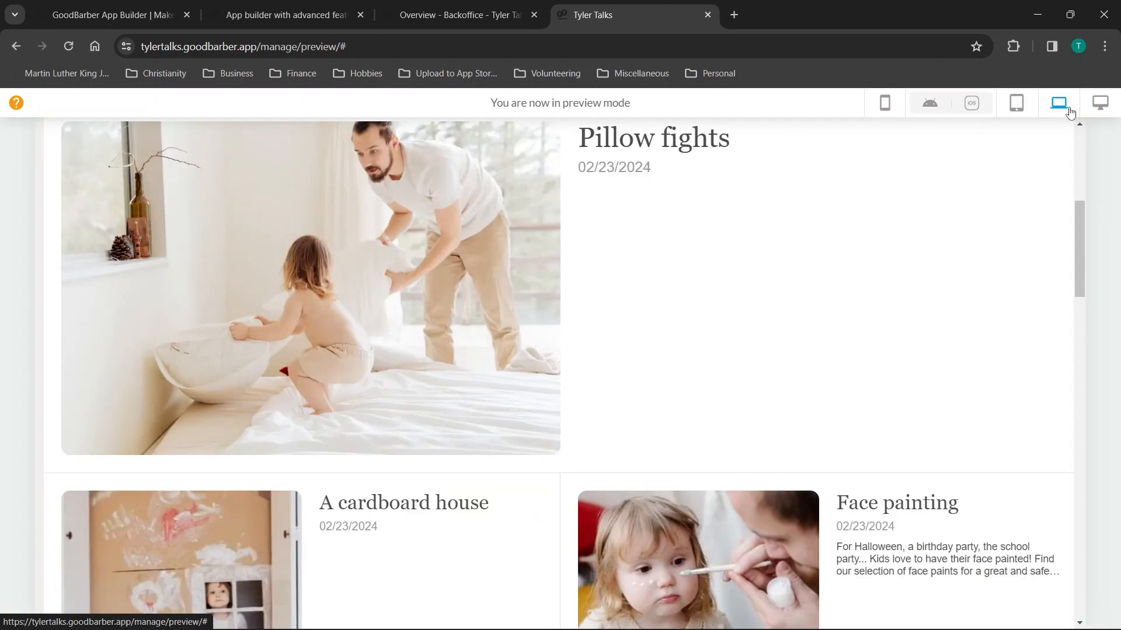
pyautogui.click(1100, 104)
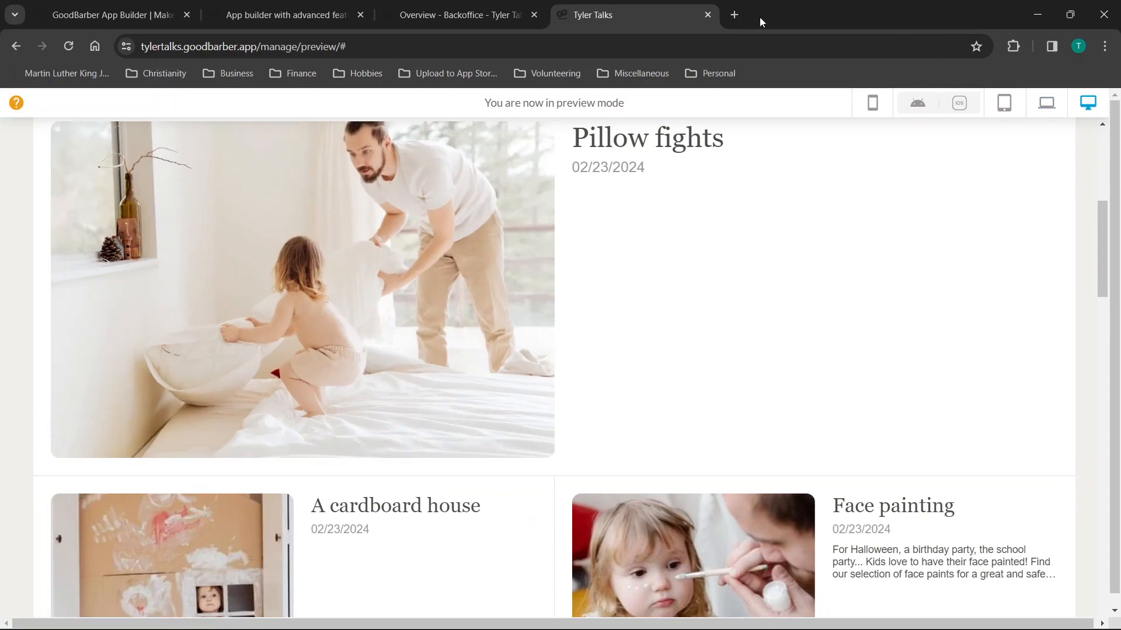
pyautogui.click(444, 15)
# Scroll down the Overview dashboard to the Video tutorials card and What's new panel.
pyautogui.scroll(-6, 493, 293)
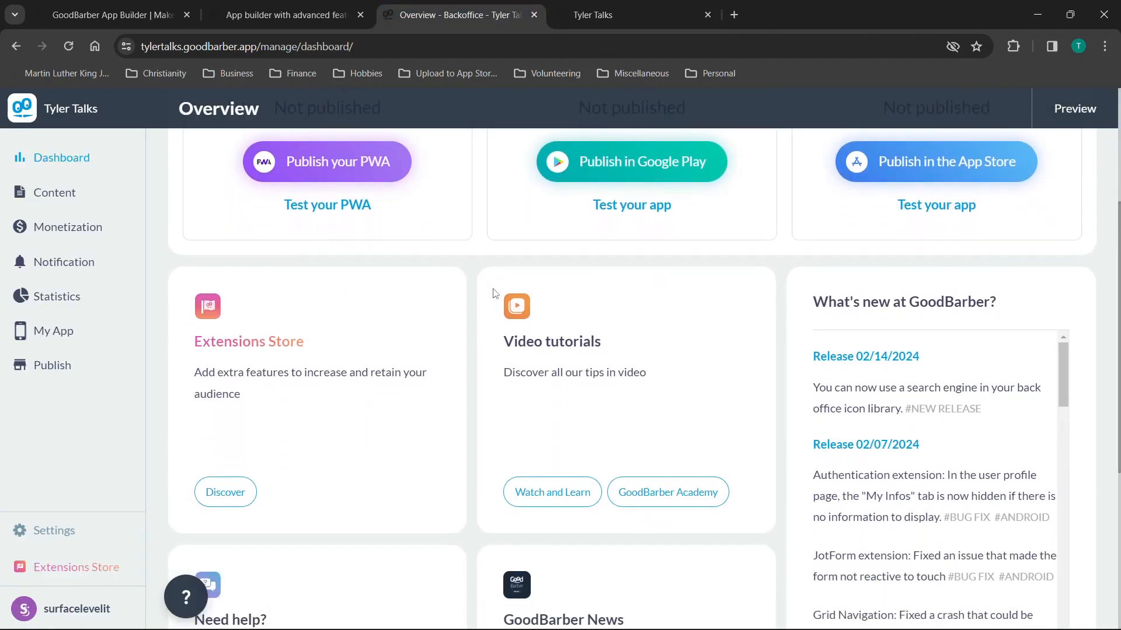
pyautogui.scroll(-20, 986, 313)
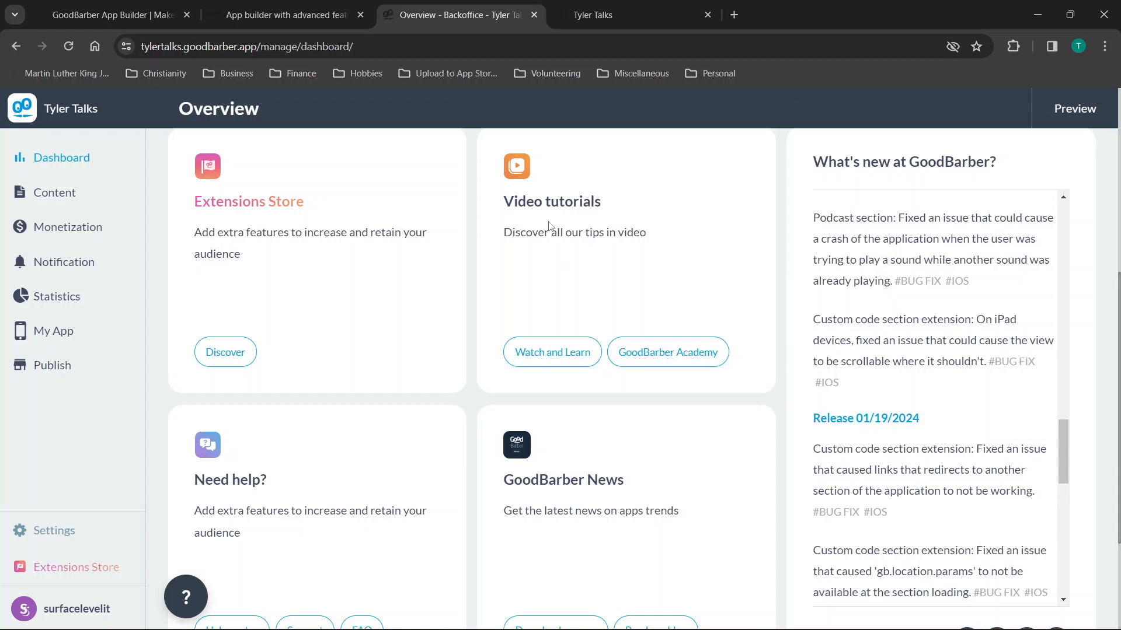
# Open GoodBarber Academy and Watch and Learn in new tabs, and close the Tyler Talks preview.
pyautogui.rightClick(644, 358)
pyautogui.click(656, 372)
pyautogui.rightClick(591, 359)
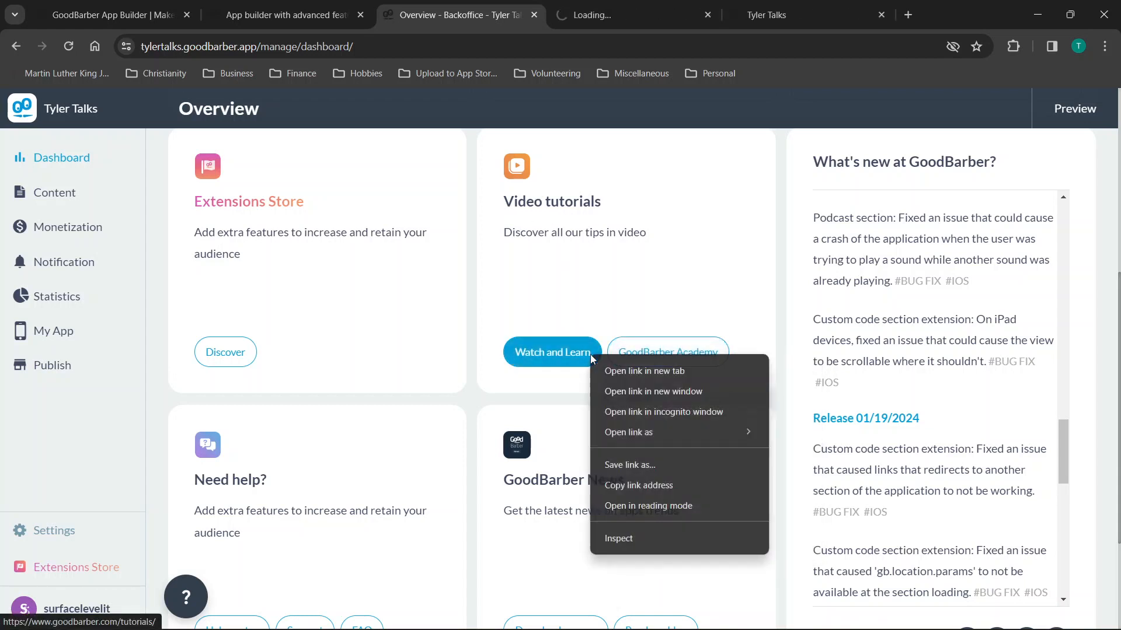
pyautogui.click(611, 371)
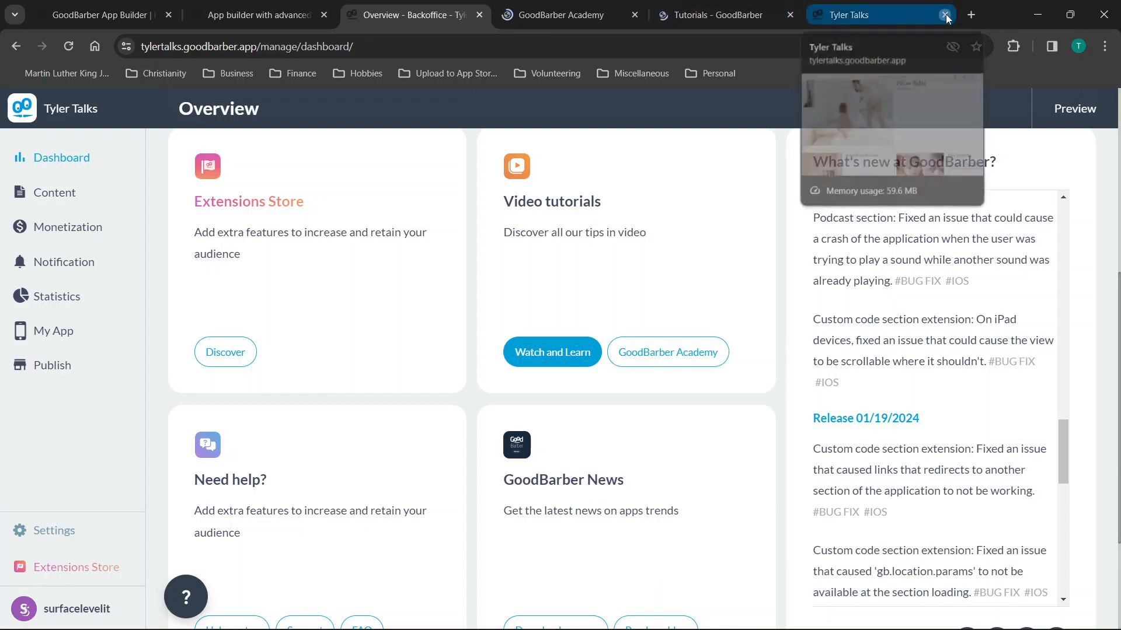
pyautogui.click(946, 14)
# Browse the Academy page and briefly view GoodBarber's YouTube channel before closing it.
pyautogui.click(615, 15)
pyautogui.scroll(-6, 544, 261)
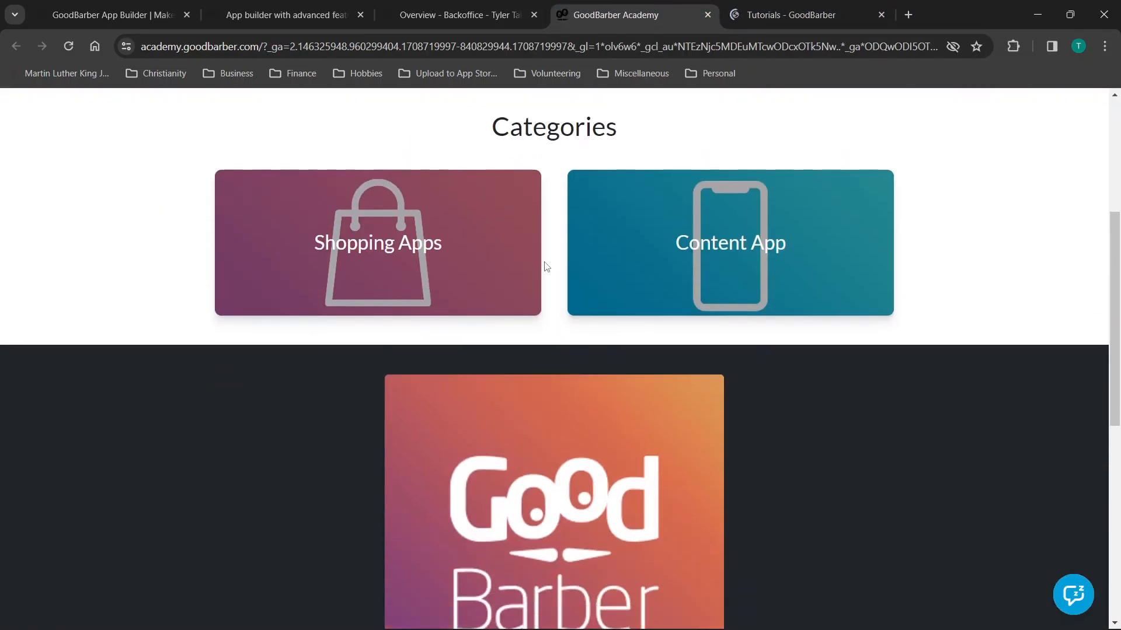
pyautogui.scroll(-7, 778, 295)
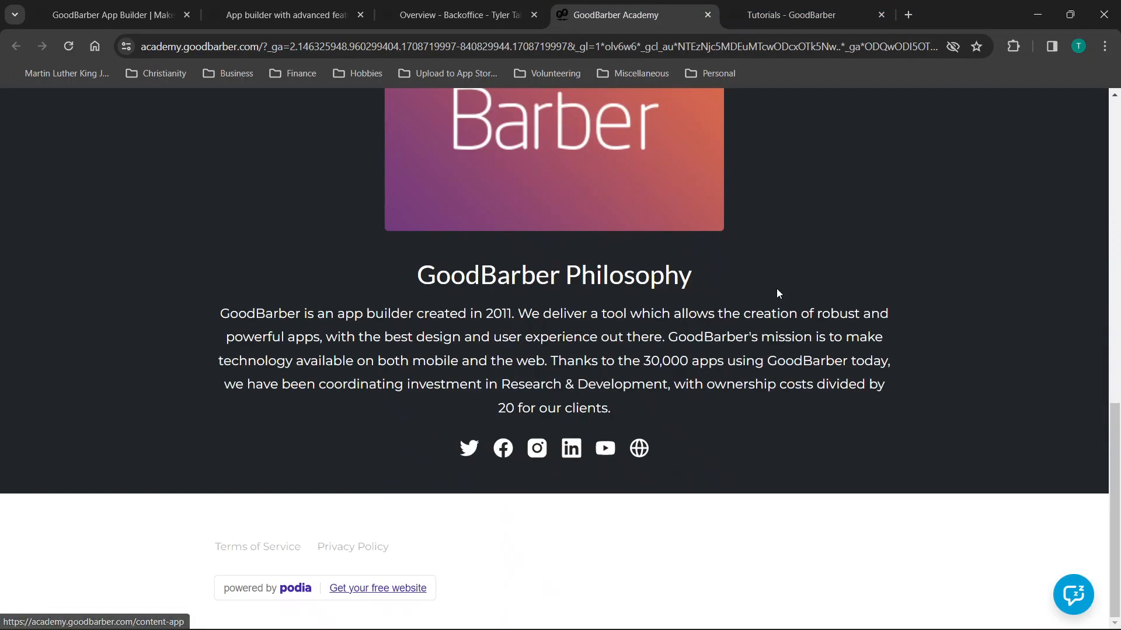
pyautogui.press('Home')
pyautogui.click(423, 124)
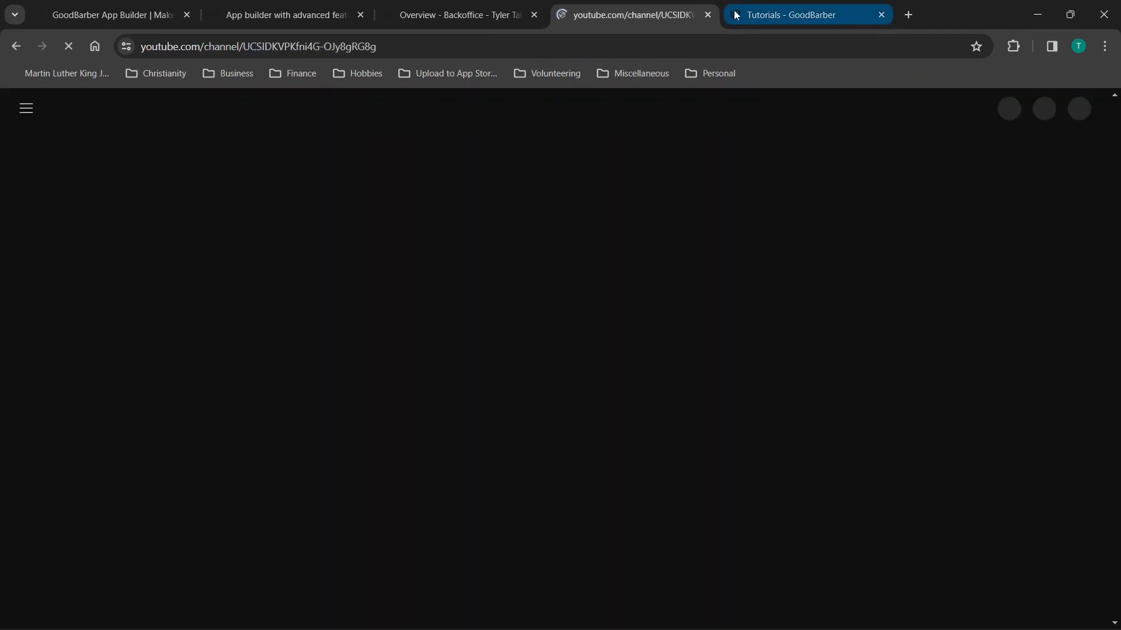
pyautogui.click(708, 15)
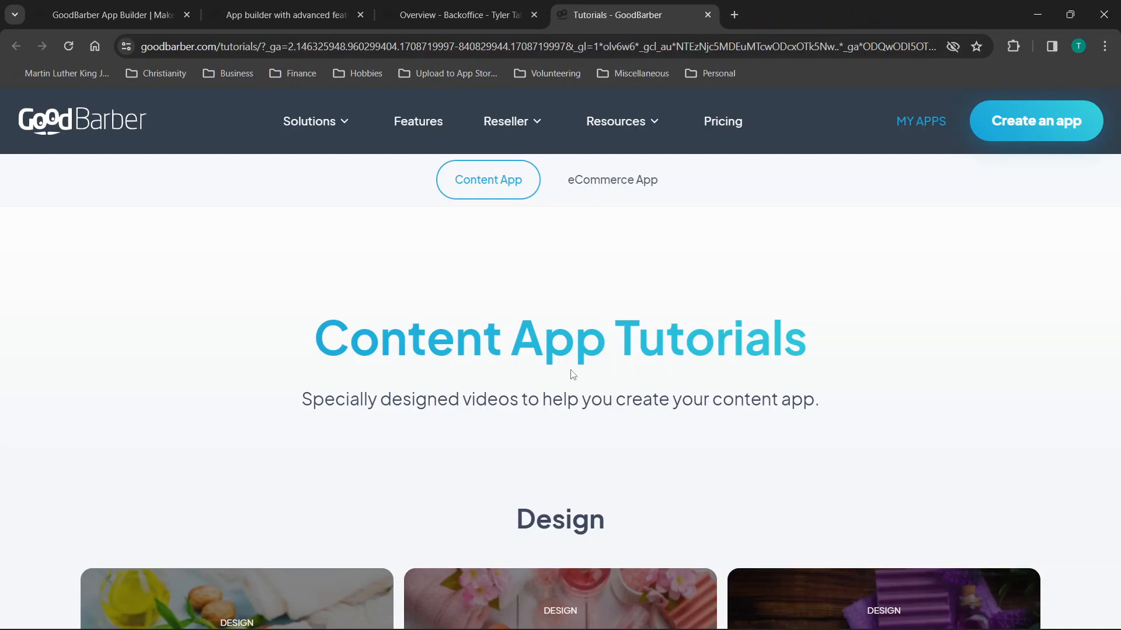
# Read the tutorial on copying a section's design, then close it.
pyautogui.scroll(-7, 573, 375)
pyautogui.scroll(2, 571, 374)
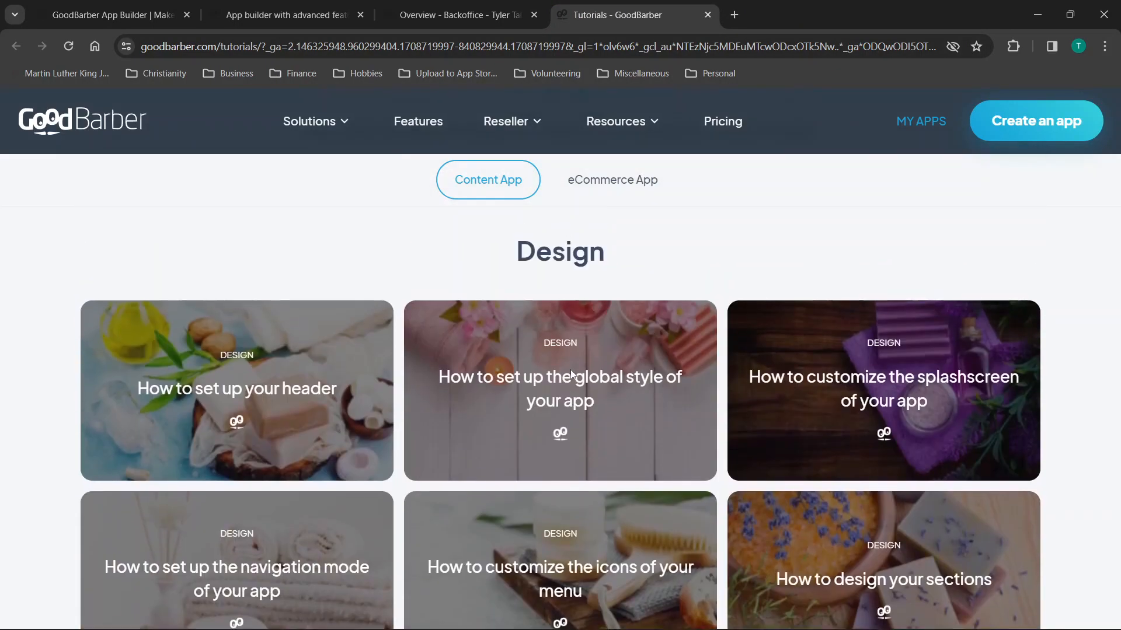
pyautogui.scroll(-8, 569, 369)
pyautogui.click(228, 331)
pyautogui.scroll(-15, 383, 290)
pyautogui.scroll(-7, 385, 290)
pyautogui.scroll(-3, 385, 291)
pyautogui.scroll(20, 385, 291)
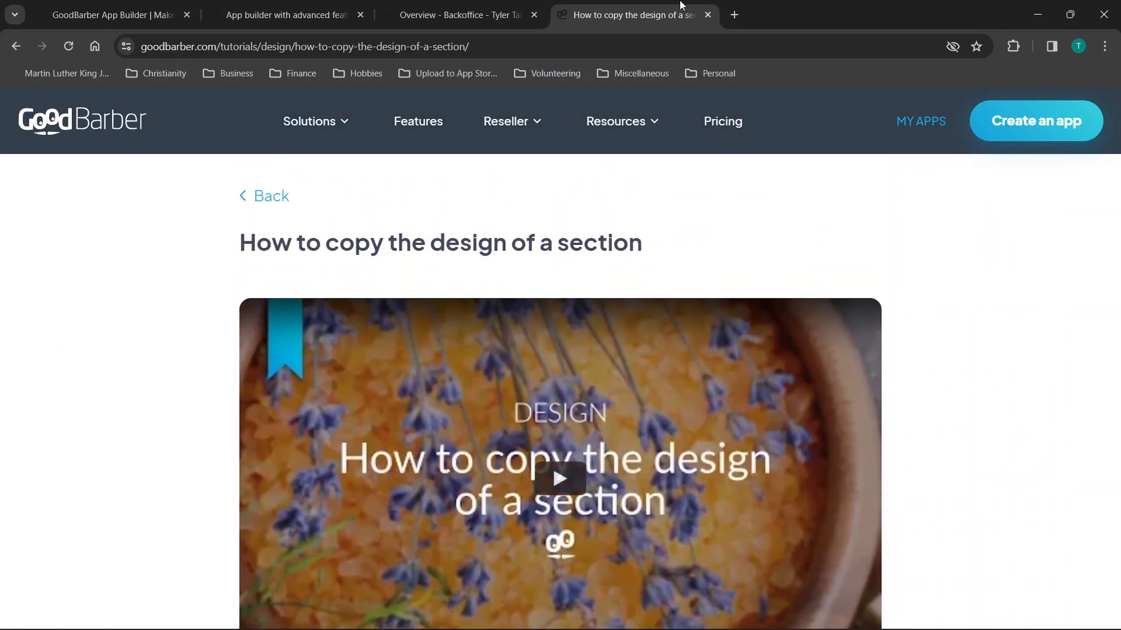
pyautogui.click(707, 15)
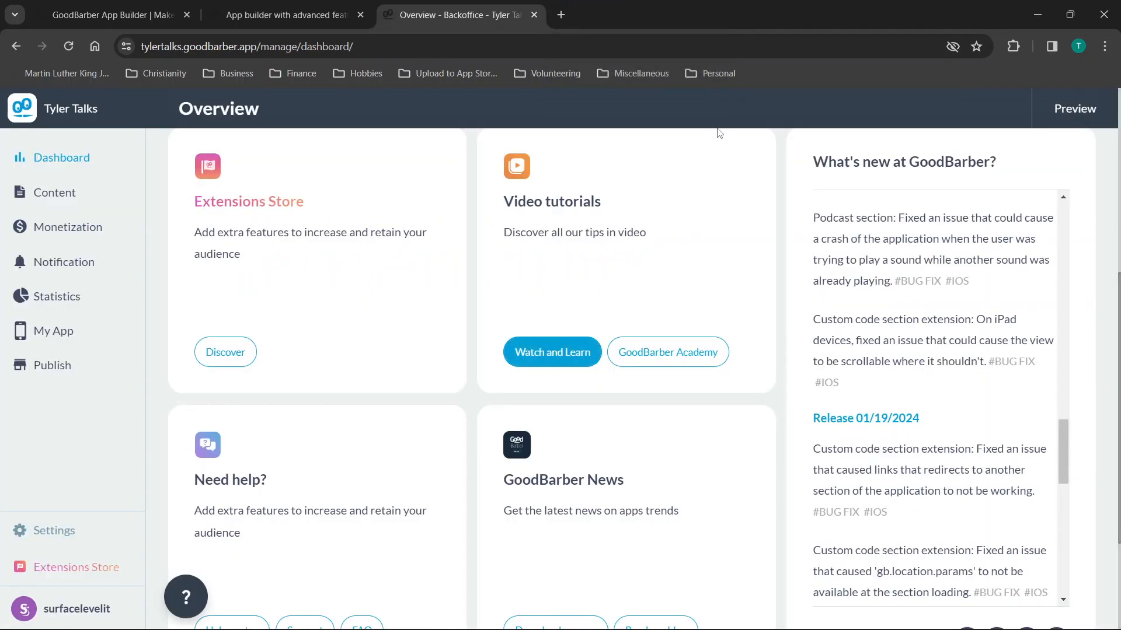
# Expand and collapse Content in the sidebar, then open In App Purchase under Monetization.
pyautogui.scroll(-1, 390, 253)
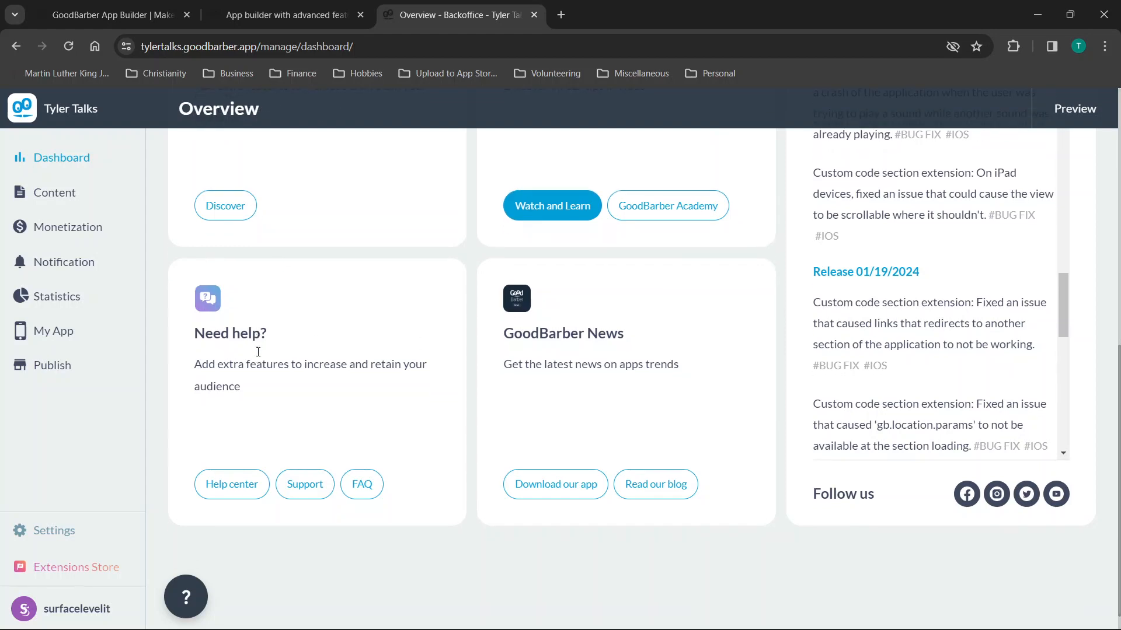
pyautogui.scroll(10, 259, 350)
pyautogui.click(49, 186)
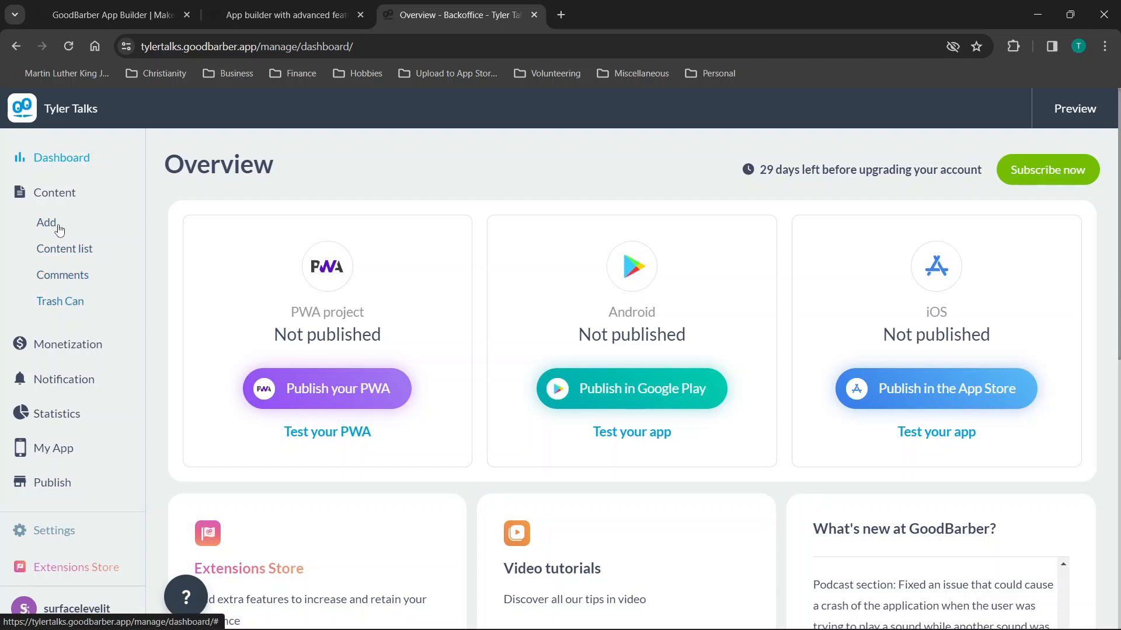
pyautogui.click(59, 199)
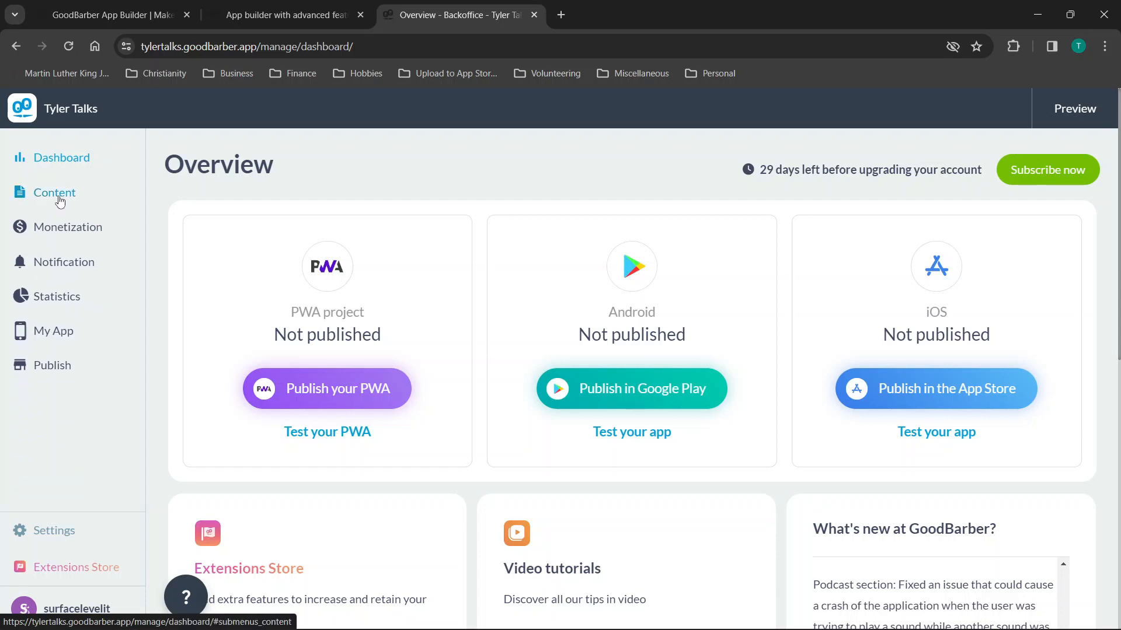
pyautogui.click(57, 238)
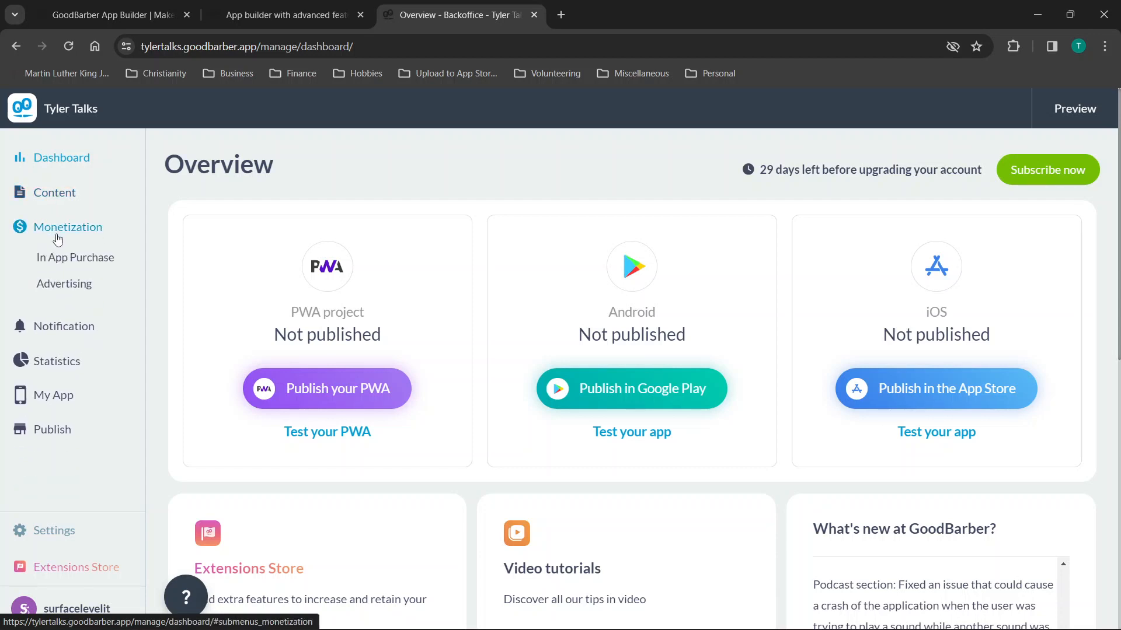
pyautogui.click(87, 264)
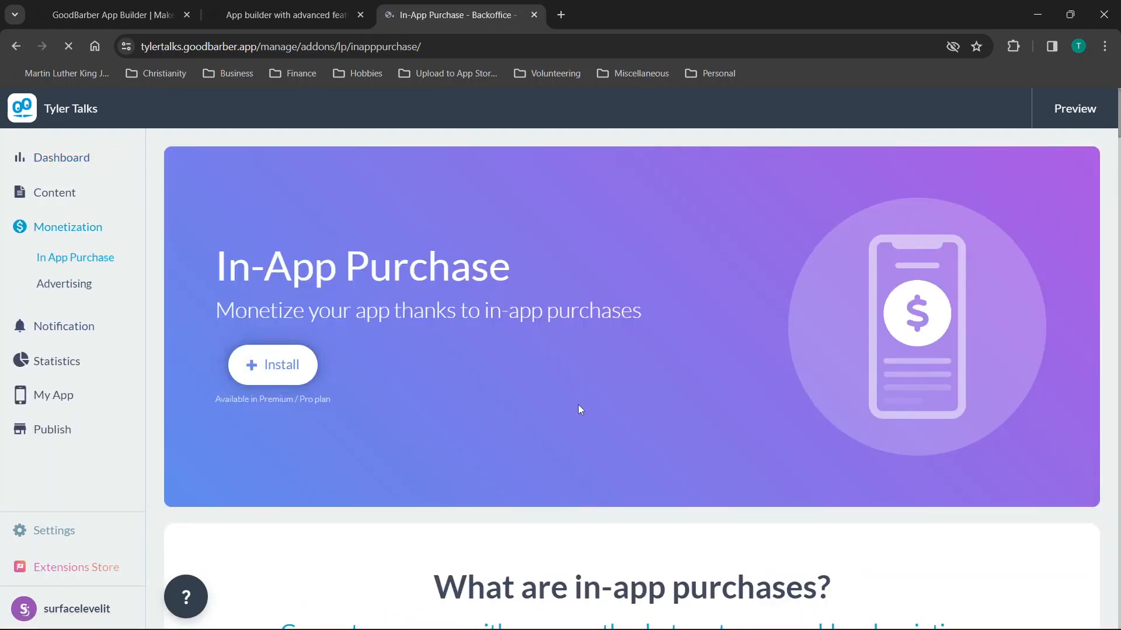
# Read through the whole In App Purchase page, then open Advertising under Monetization.
pyautogui.scroll(-4, 580, 407)
pyautogui.scroll(-8, 580, 409)
pyautogui.scroll(8, 580, 410)
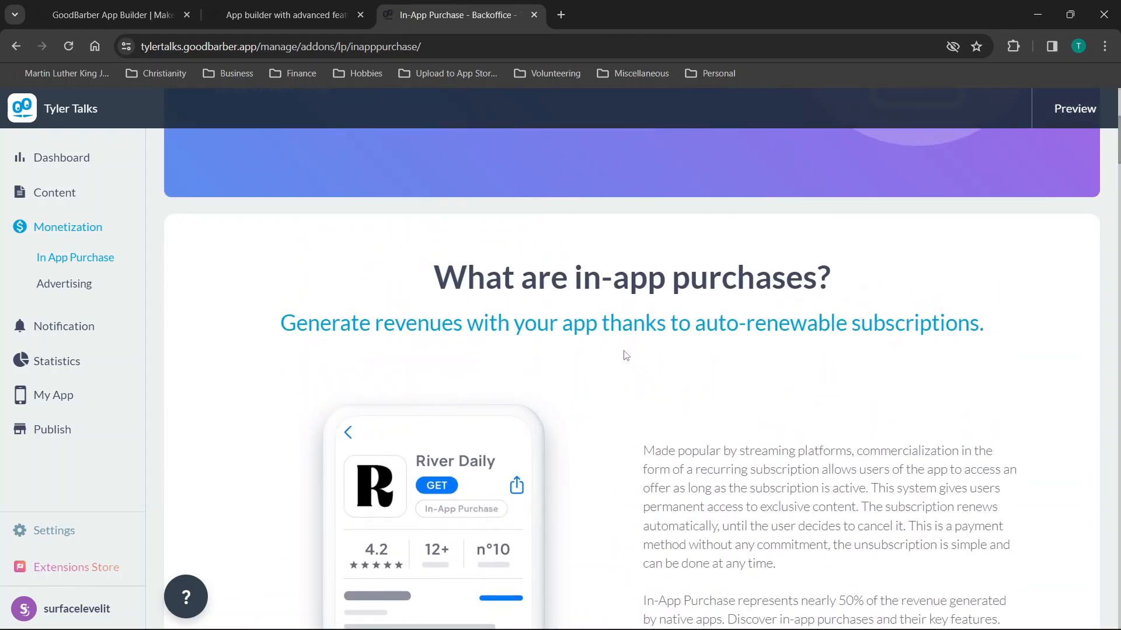
pyautogui.scroll(-9, 626, 355)
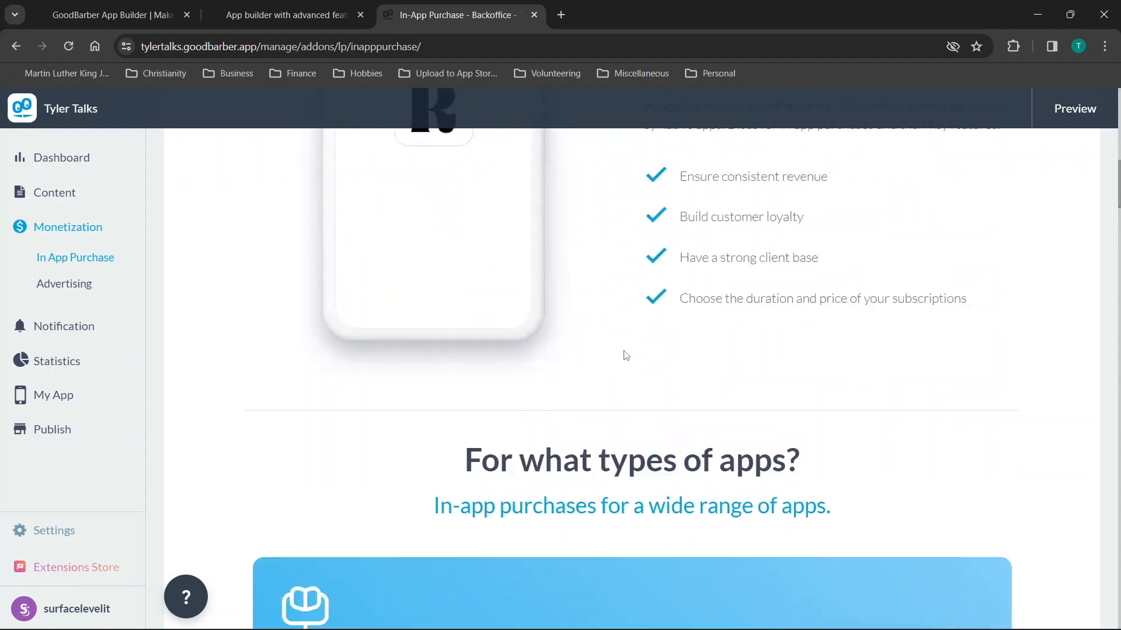
pyautogui.scroll(-7, 626, 355)
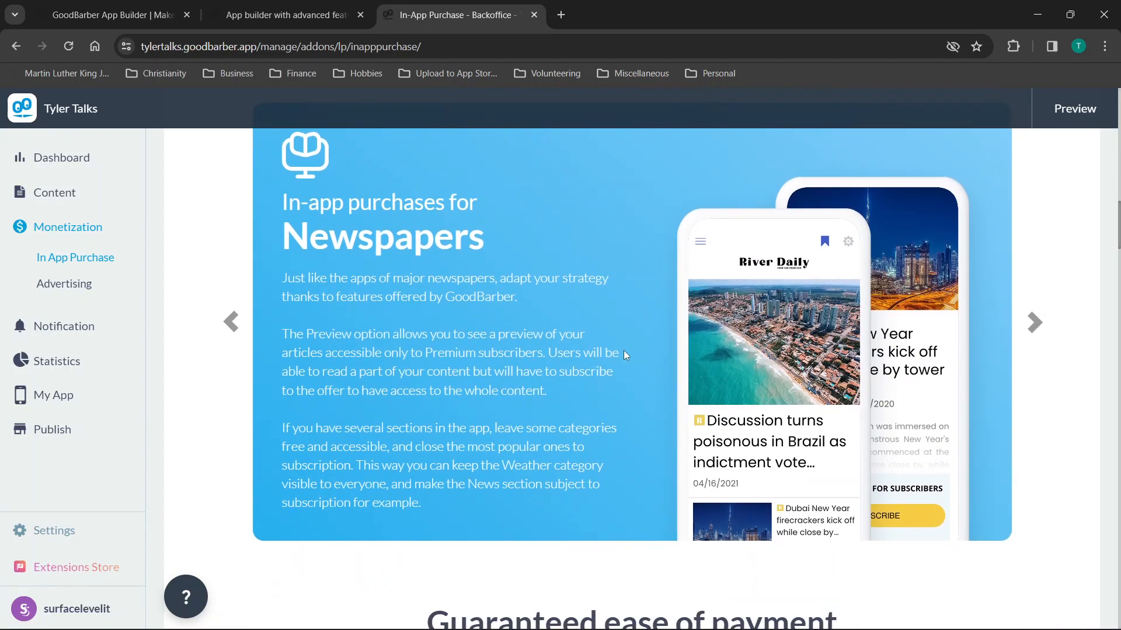
pyautogui.scroll(-10, 623, 355)
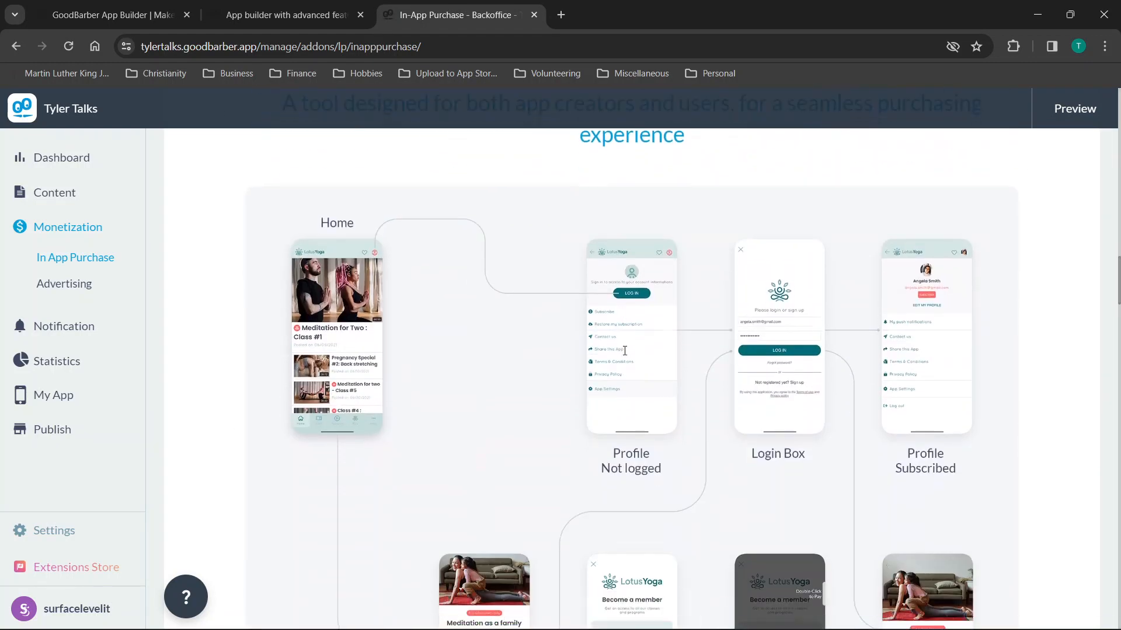
pyautogui.scroll(-8, 626, 355)
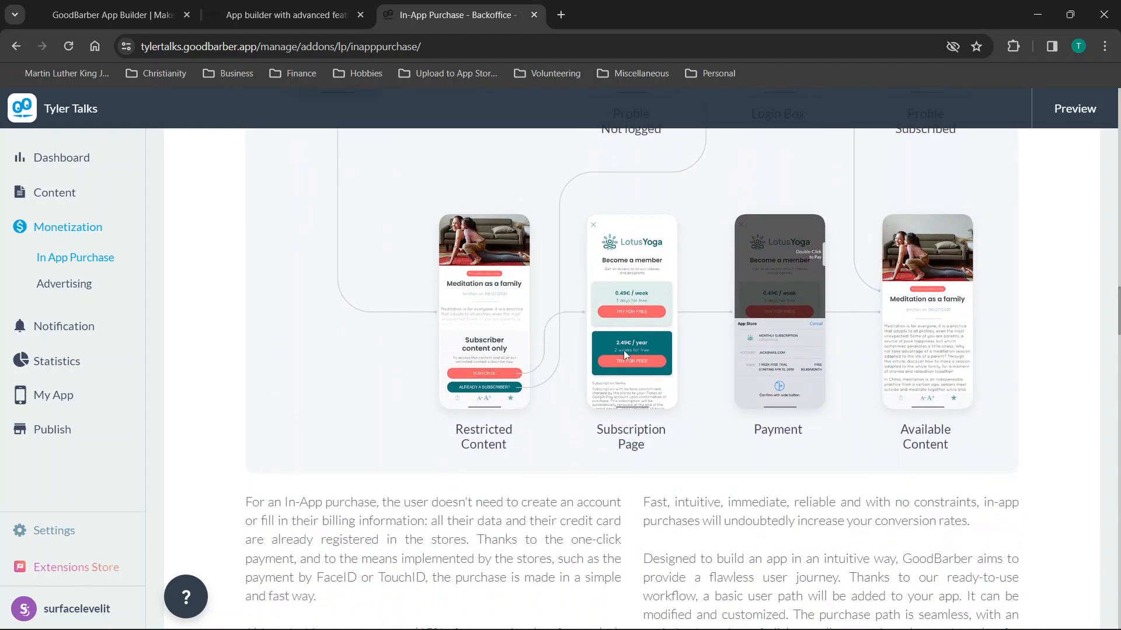
pyautogui.scroll(-10, 625, 353)
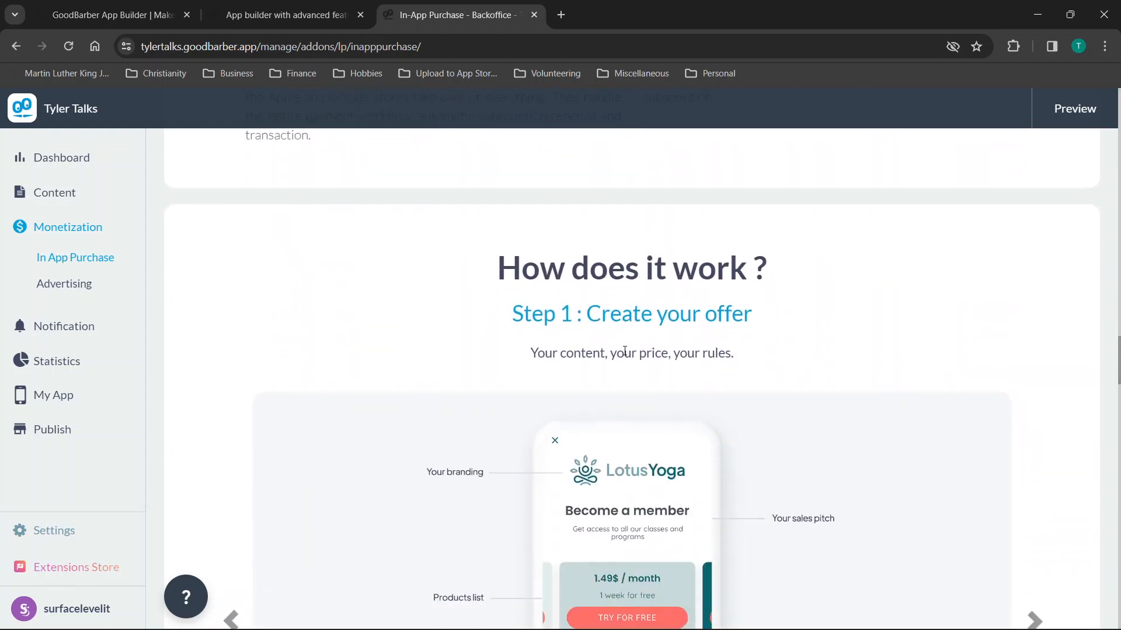
pyautogui.scroll(-10, 625, 350)
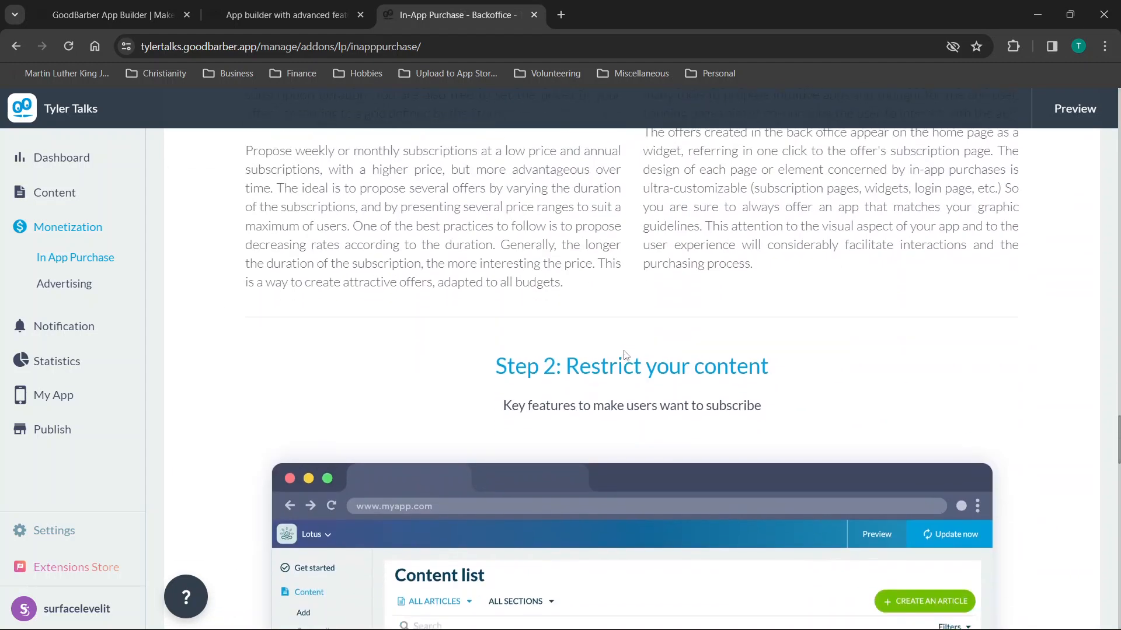
pyautogui.scroll(-12, 625, 351)
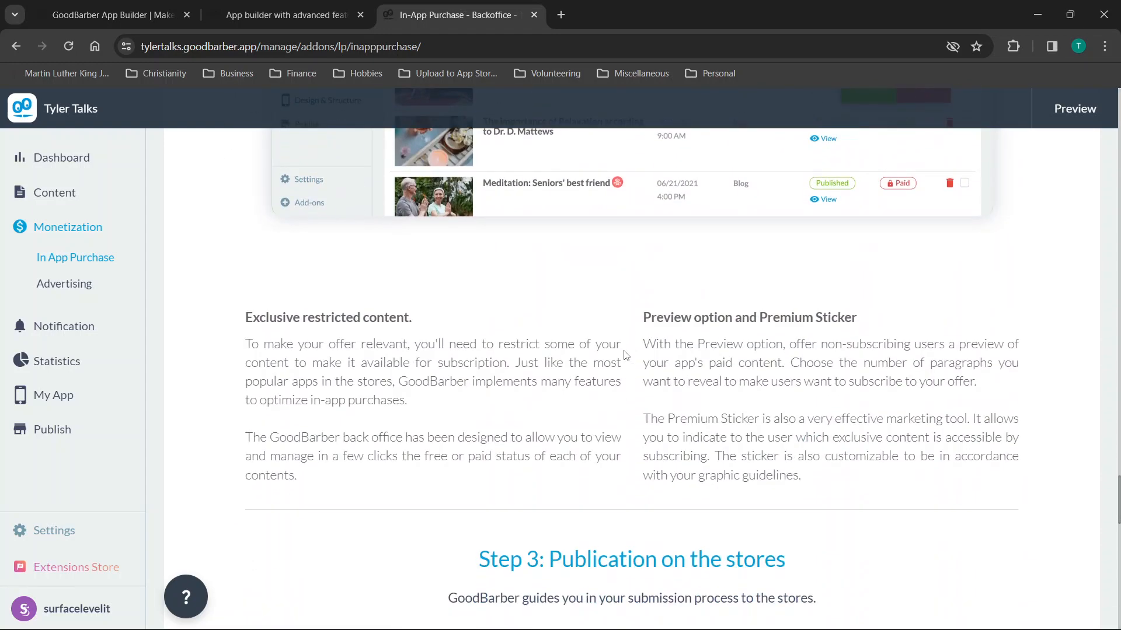
pyautogui.scroll(9, 625, 354)
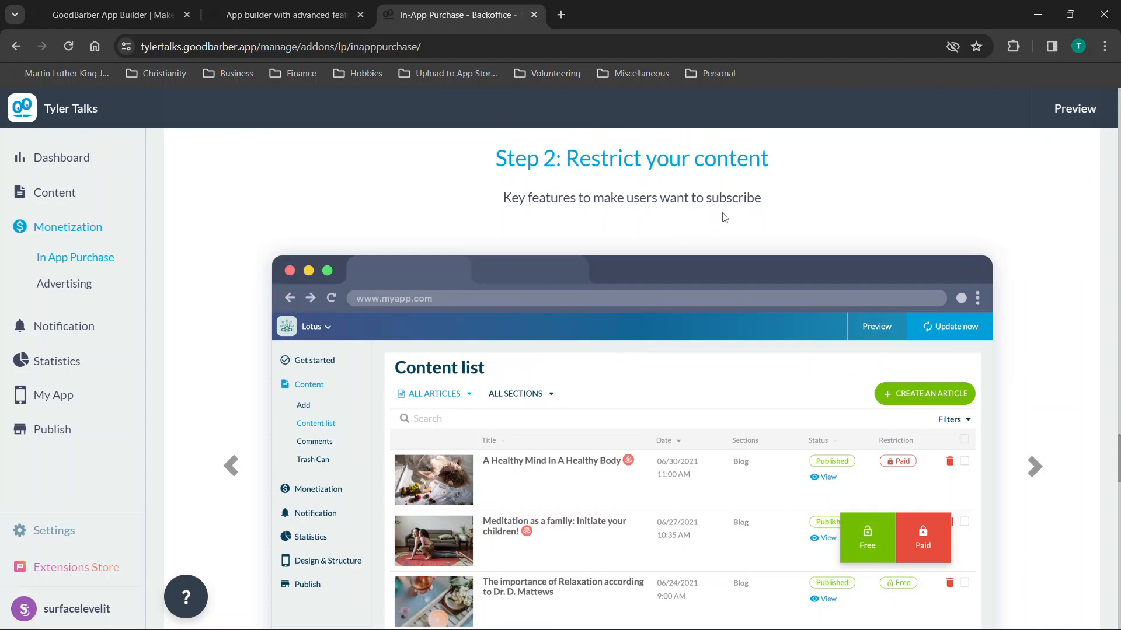
pyautogui.scroll(-2, 679, 249)
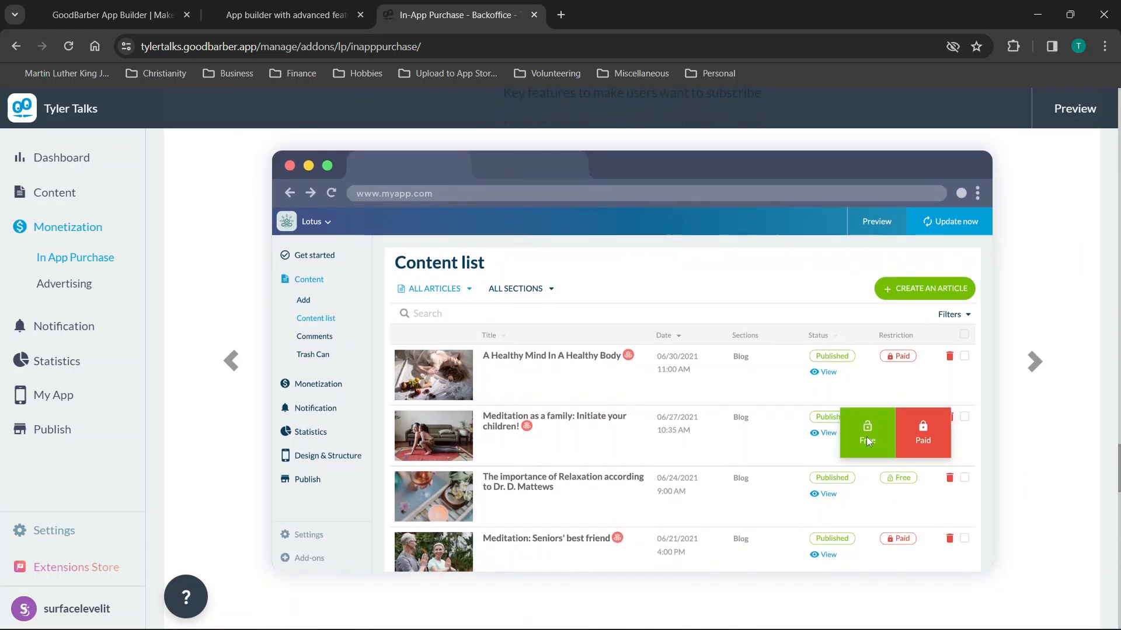
pyautogui.scroll(-1, 867, 440)
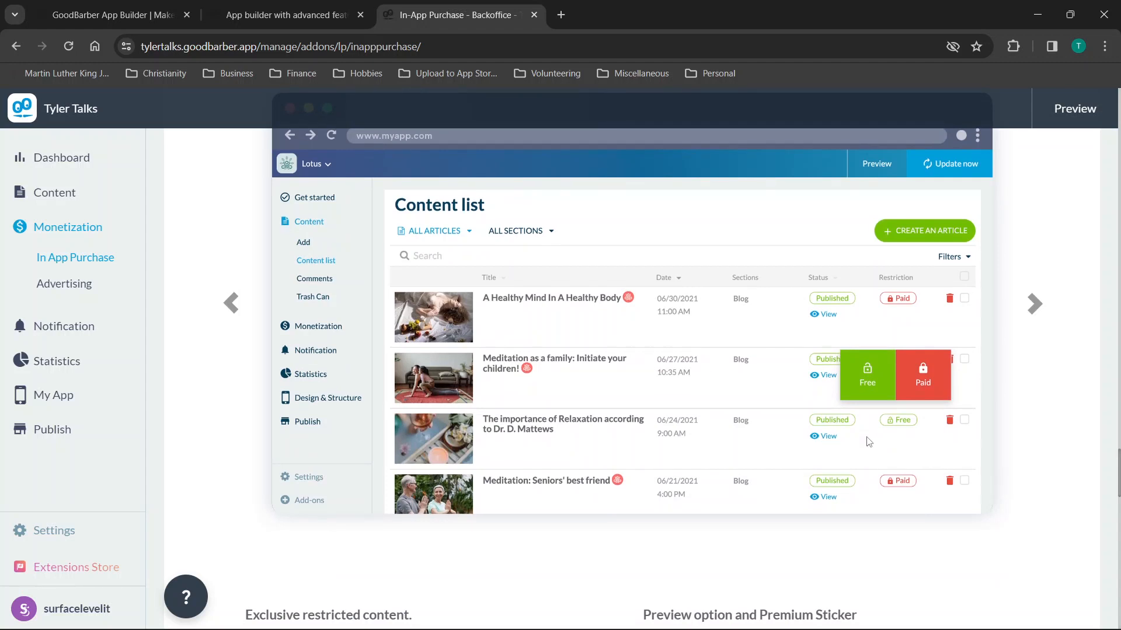
pyautogui.scroll(-1, 869, 442)
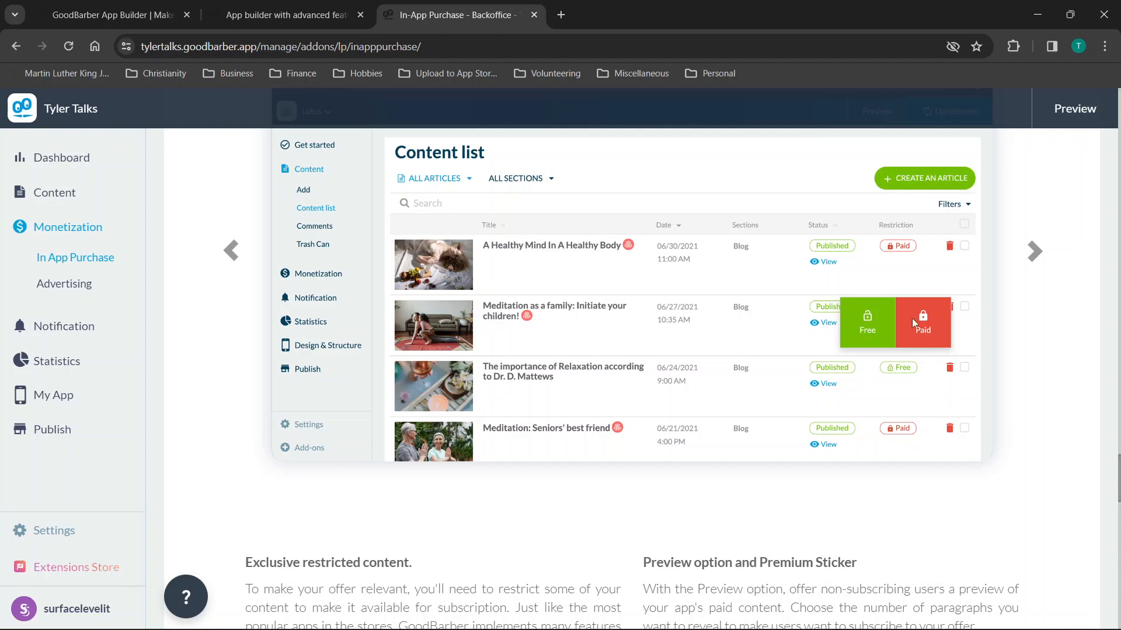
pyautogui.scroll(-5, 912, 321)
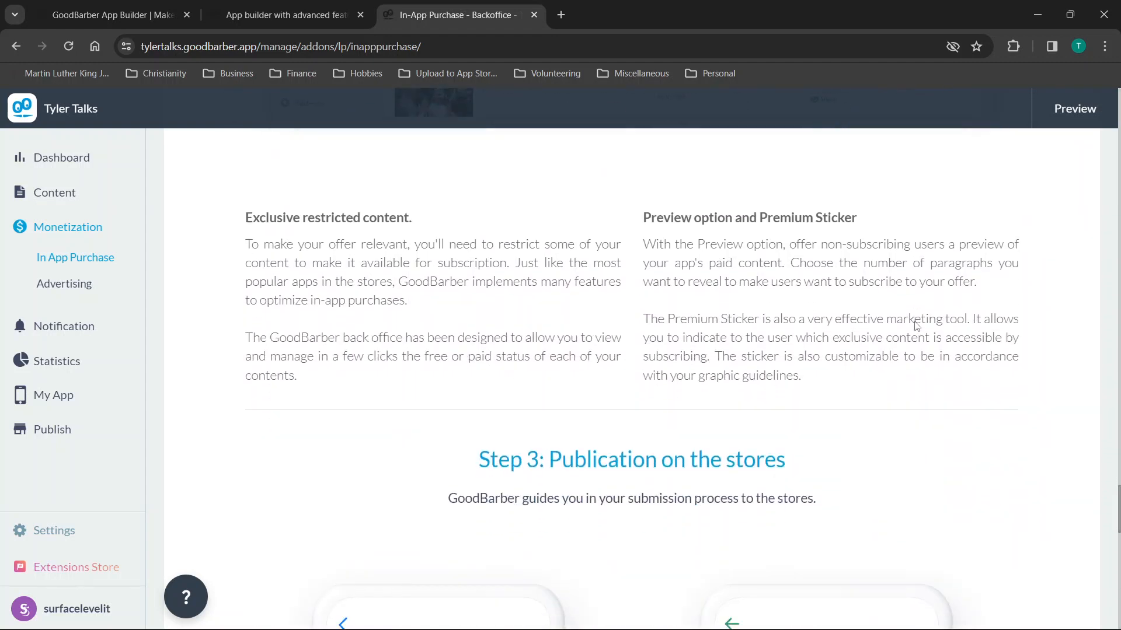
pyautogui.scroll(-1, 915, 325)
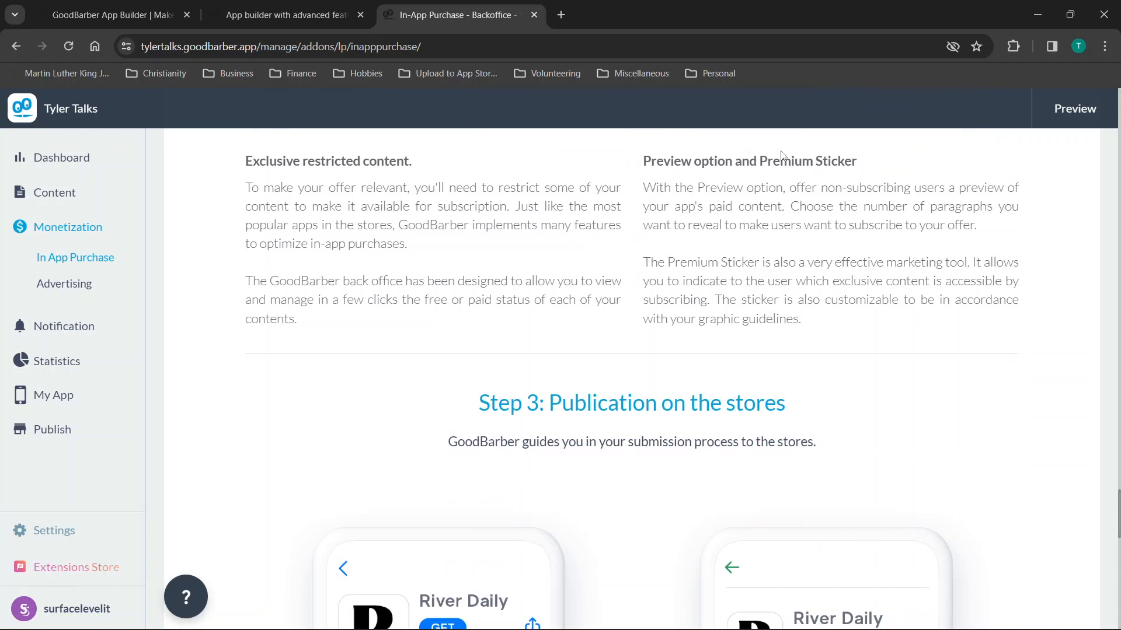
pyautogui.scroll(-1, 647, 257)
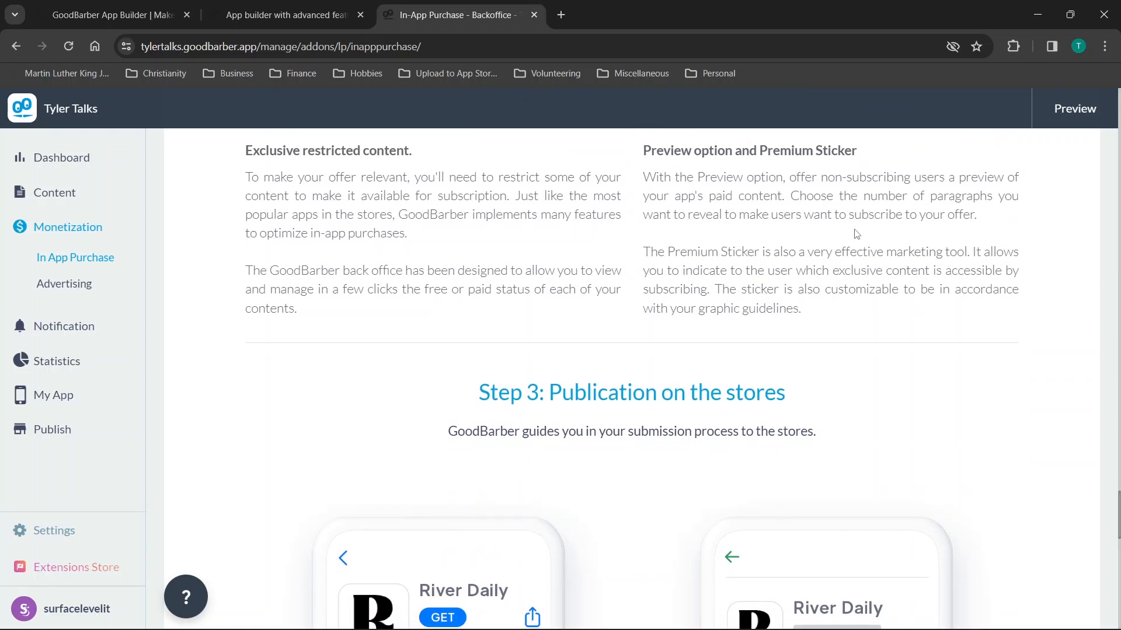
pyautogui.scroll(-8, 856, 233)
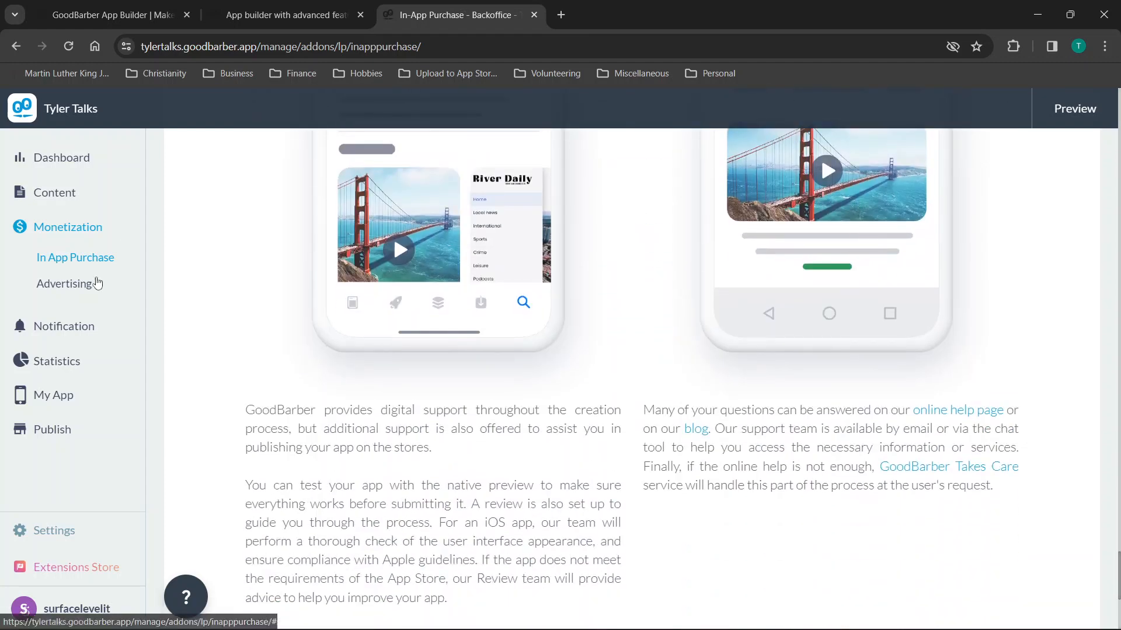
pyautogui.click(51, 287)
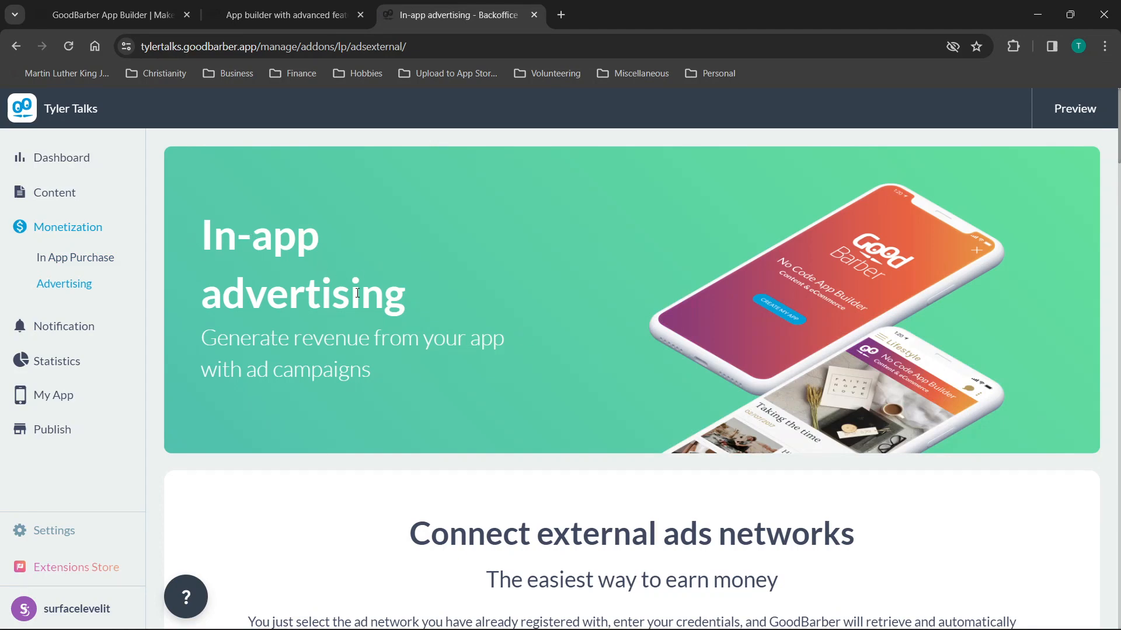
pyautogui.scroll(-8, 357, 293)
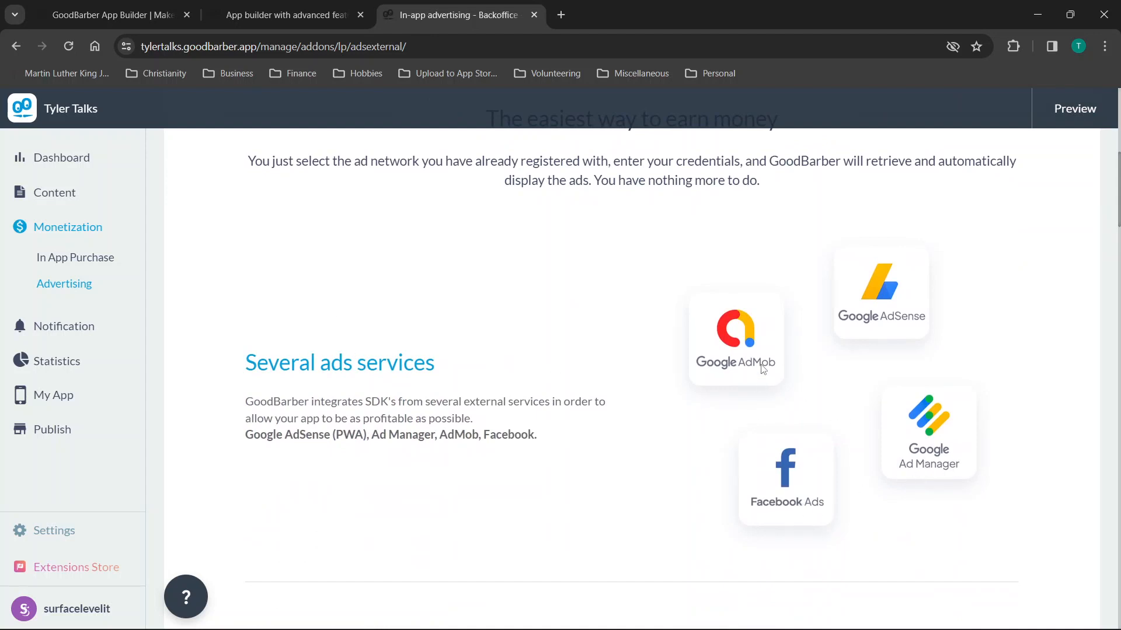
pyautogui.scroll(-5, 869, 336)
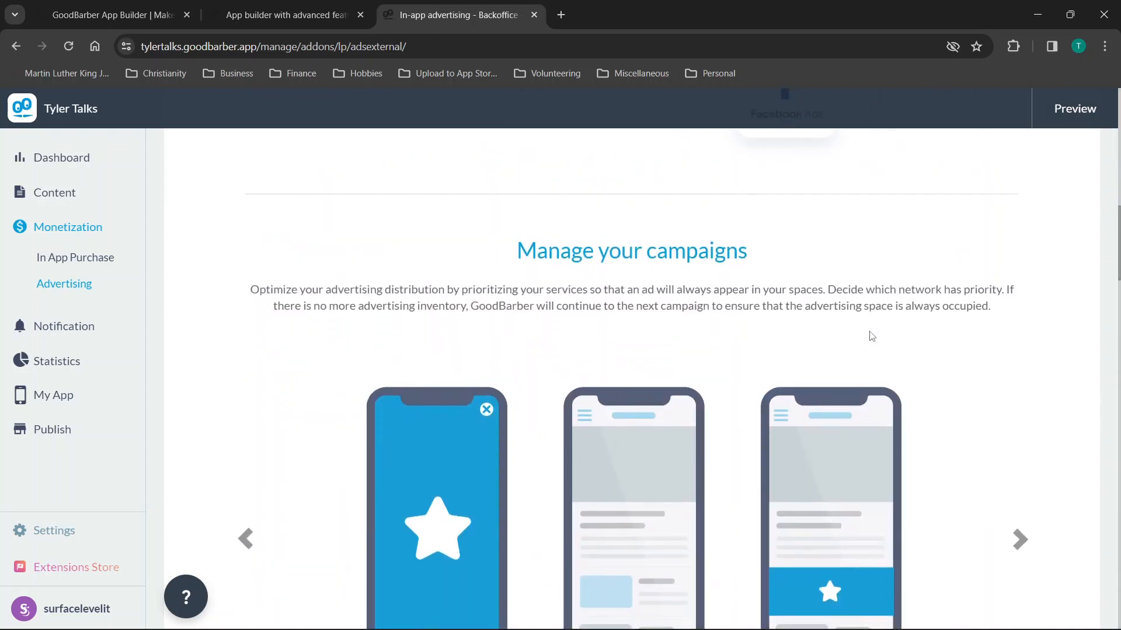
pyautogui.scroll(3, 869, 331)
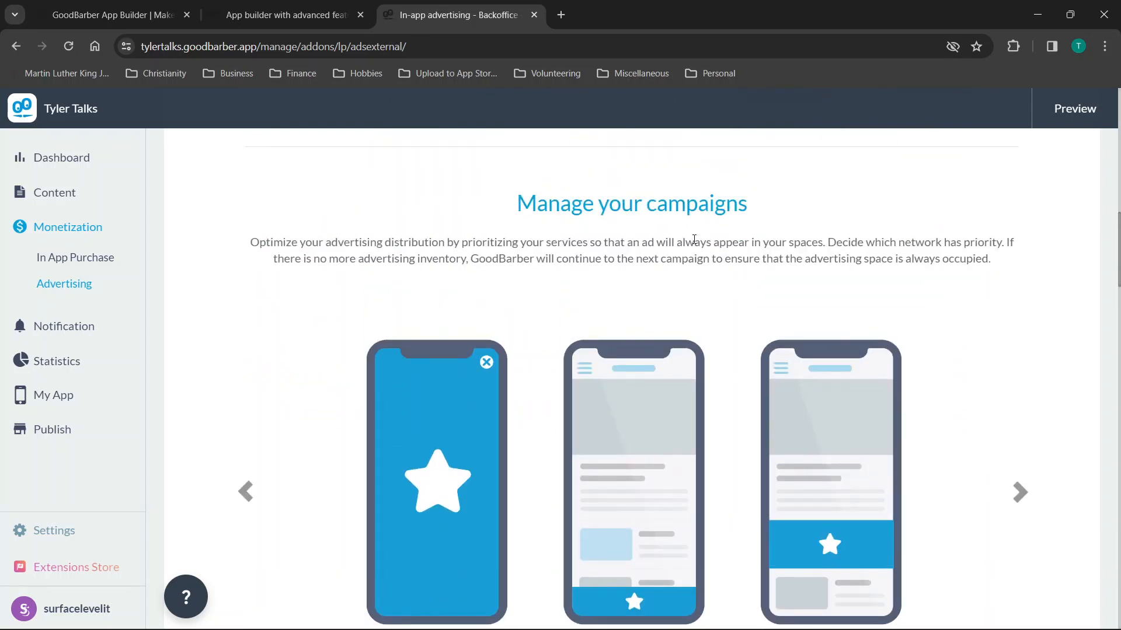
pyautogui.scroll(-15, 679, 239)
pyautogui.scroll(-2, 694, 243)
pyautogui.scroll(4, 651, 262)
pyautogui.scroll(-10, 666, 318)
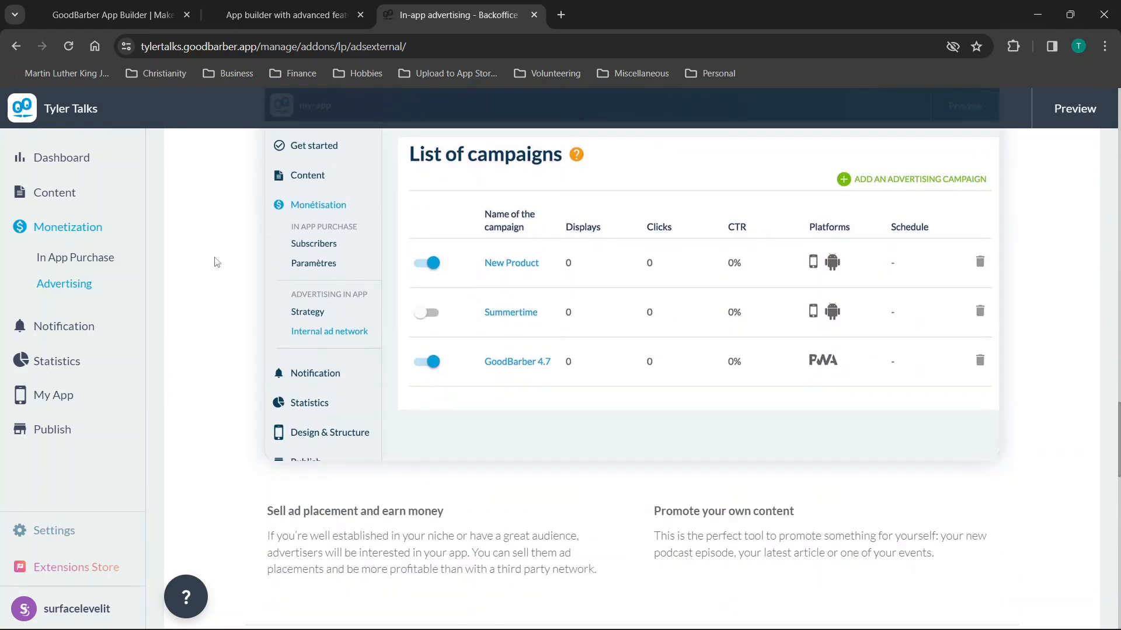
# Open Notification's Send page, dismiss the location request, and go to Schedule.
pyautogui.click(76, 330)
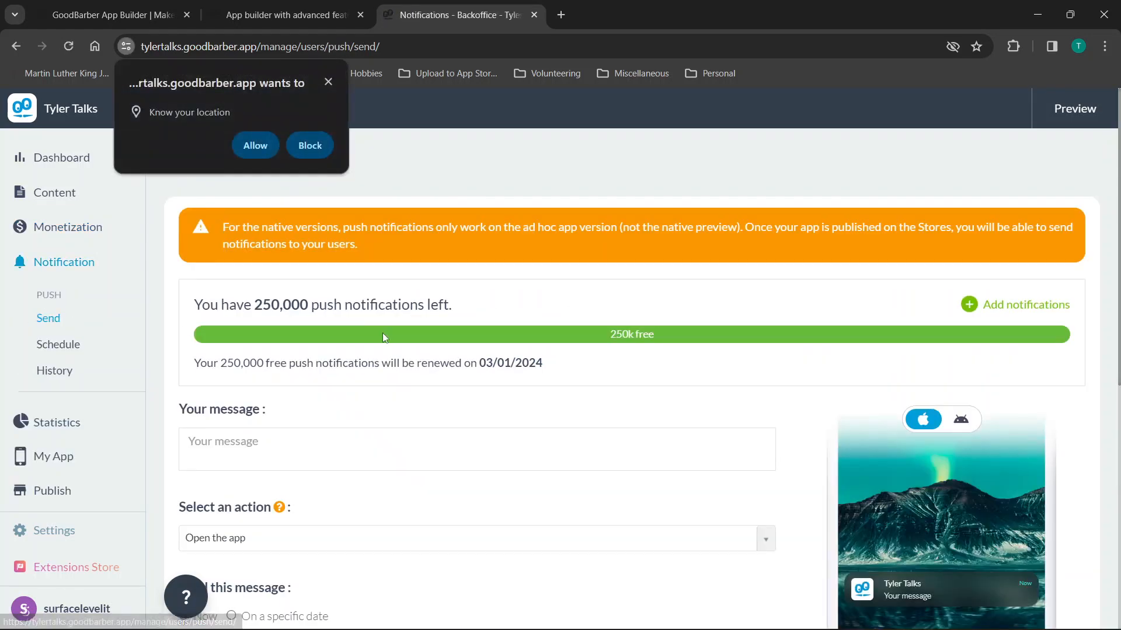
pyautogui.scroll(-1, 383, 333)
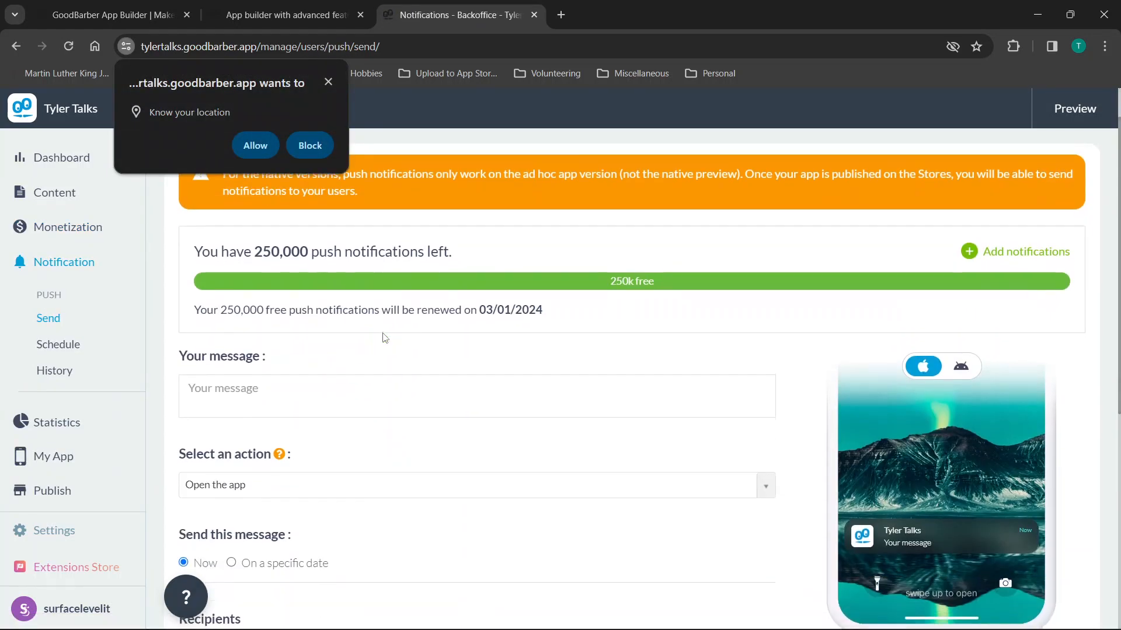
pyautogui.click(329, 82)
pyautogui.scroll(-1, 394, 313)
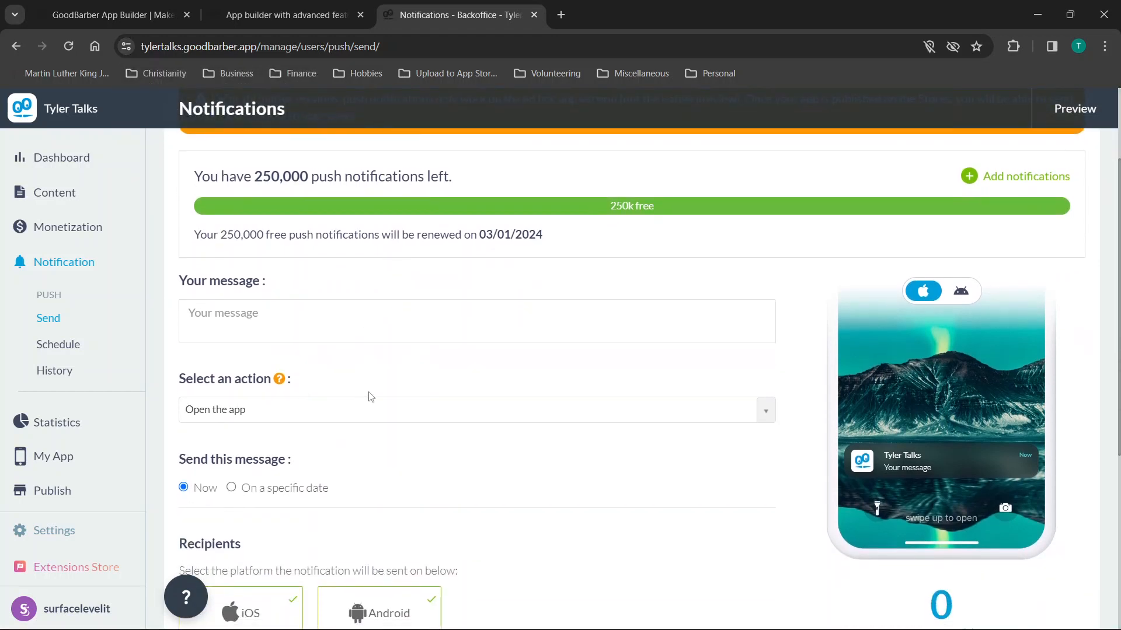
pyautogui.scroll(-5, 370, 397)
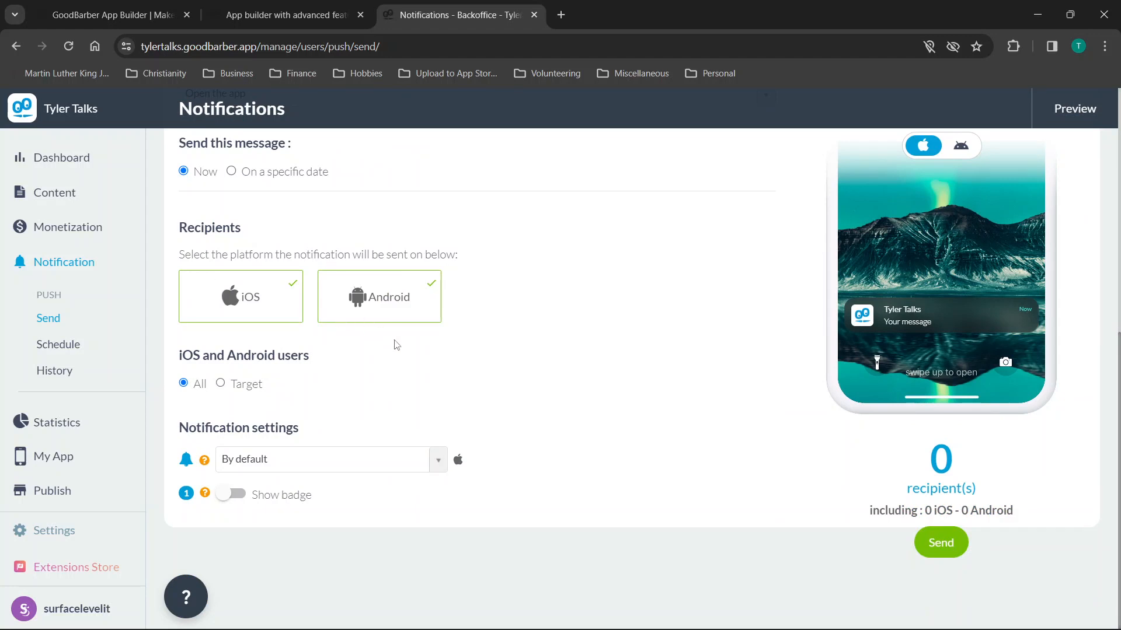
pyautogui.click(53, 344)
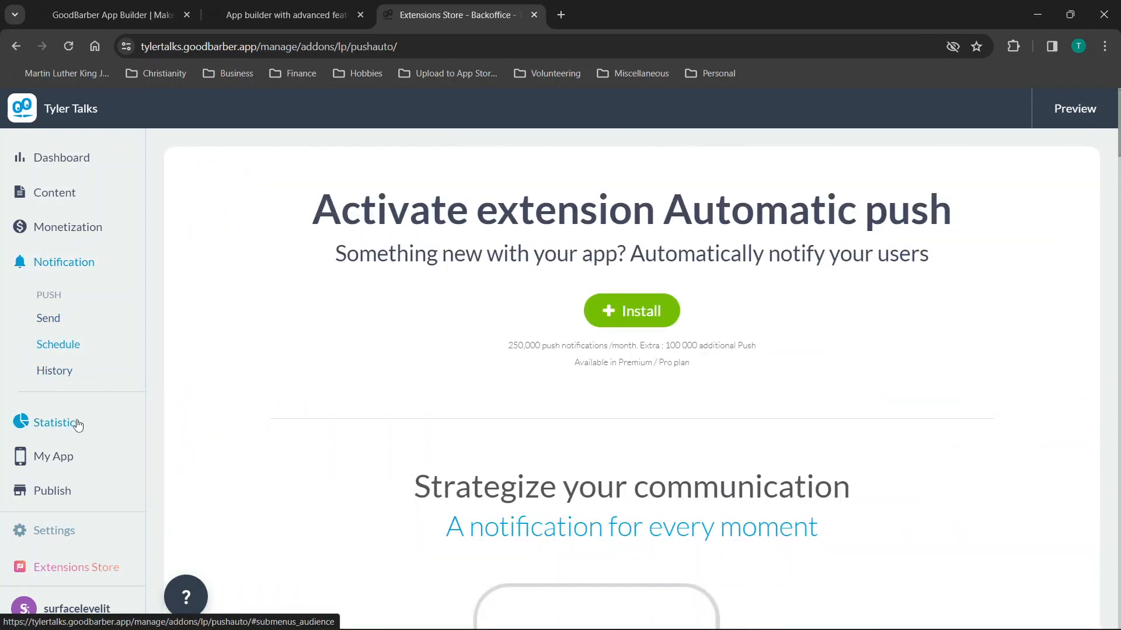
# Open Statistics and scroll through the Traffic page.
pyautogui.click(77, 424)
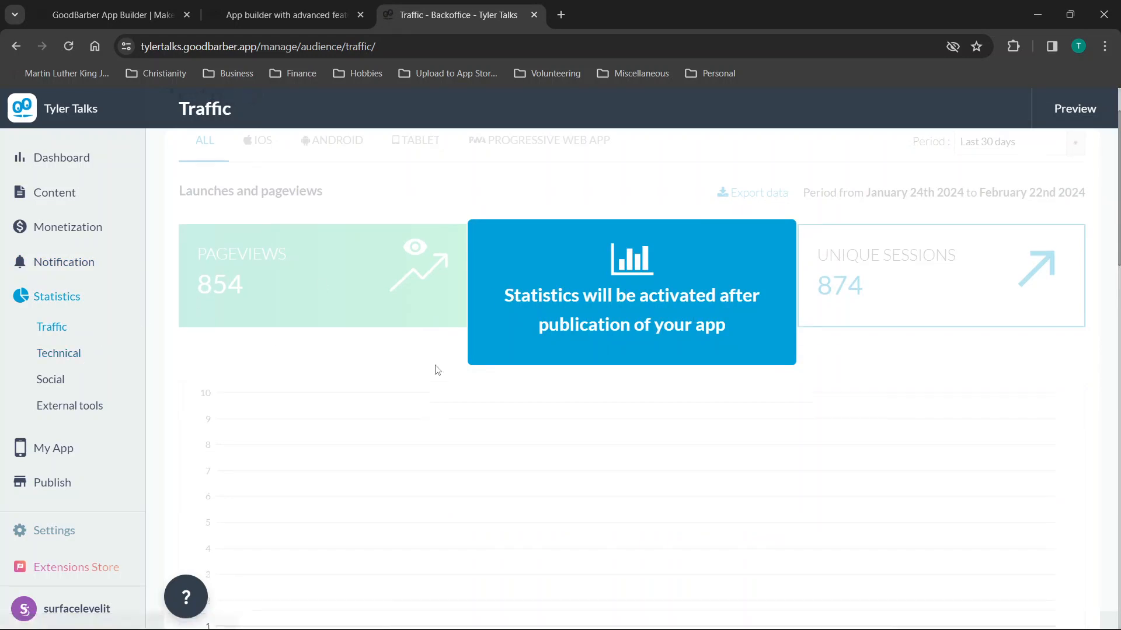
pyautogui.scroll(-8, 436, 369)
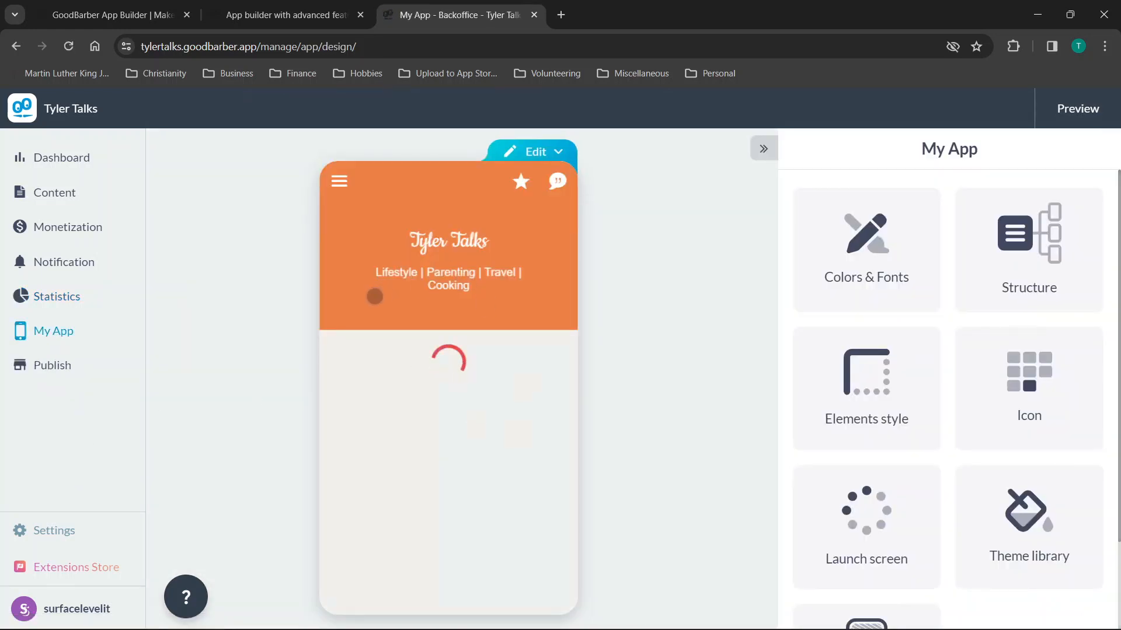
# Expand the Publish options and open Elements style from the Edit menu, scrolling the preview.
pyautogui.click(42, 366)
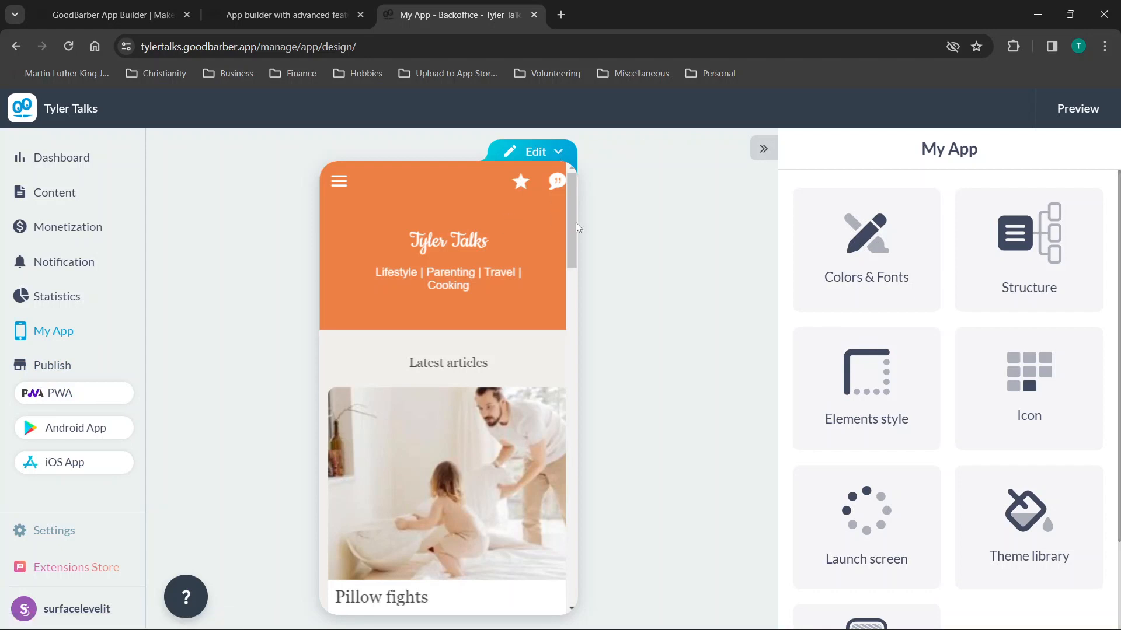
pyautogui.click(558, 156)
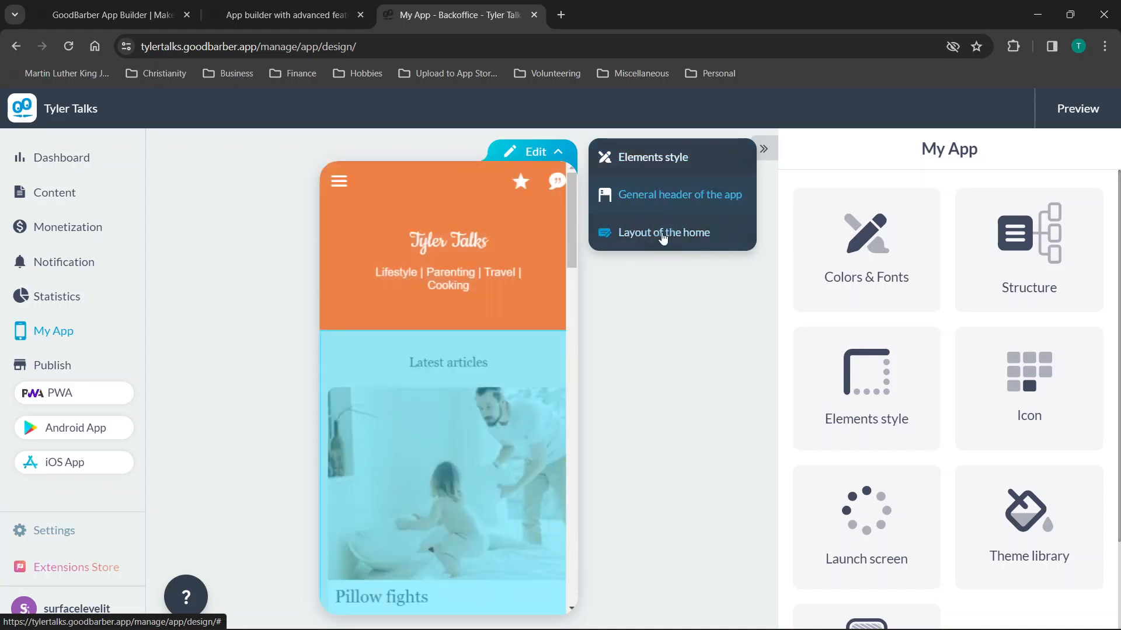
pyautogui.click(652, 167)
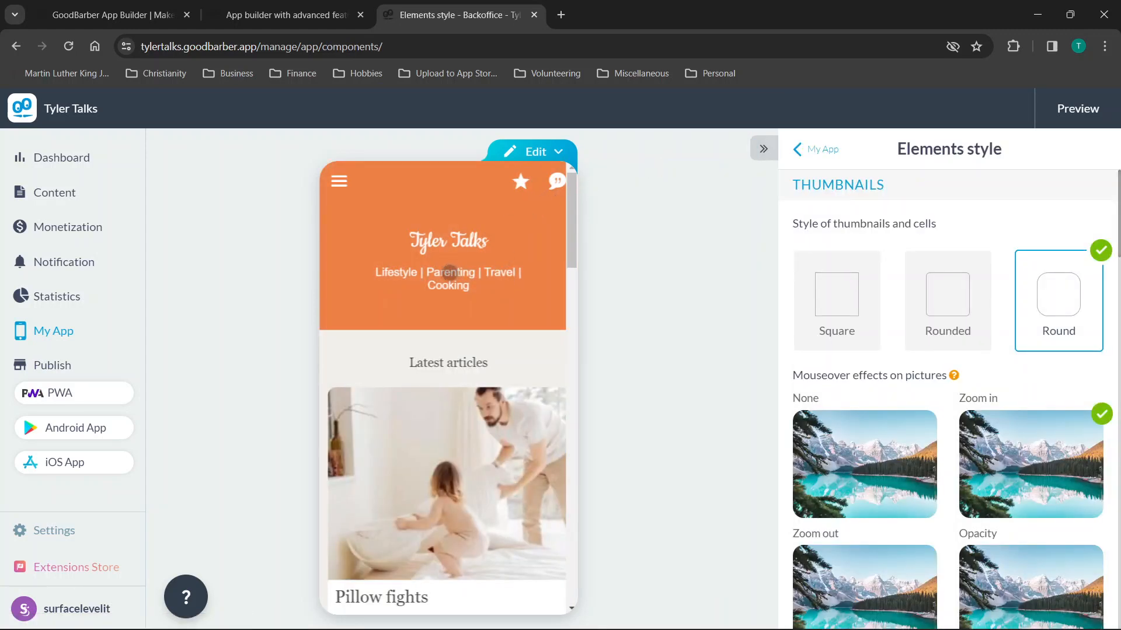
pyautogui.scroll(-5, 501, 279)
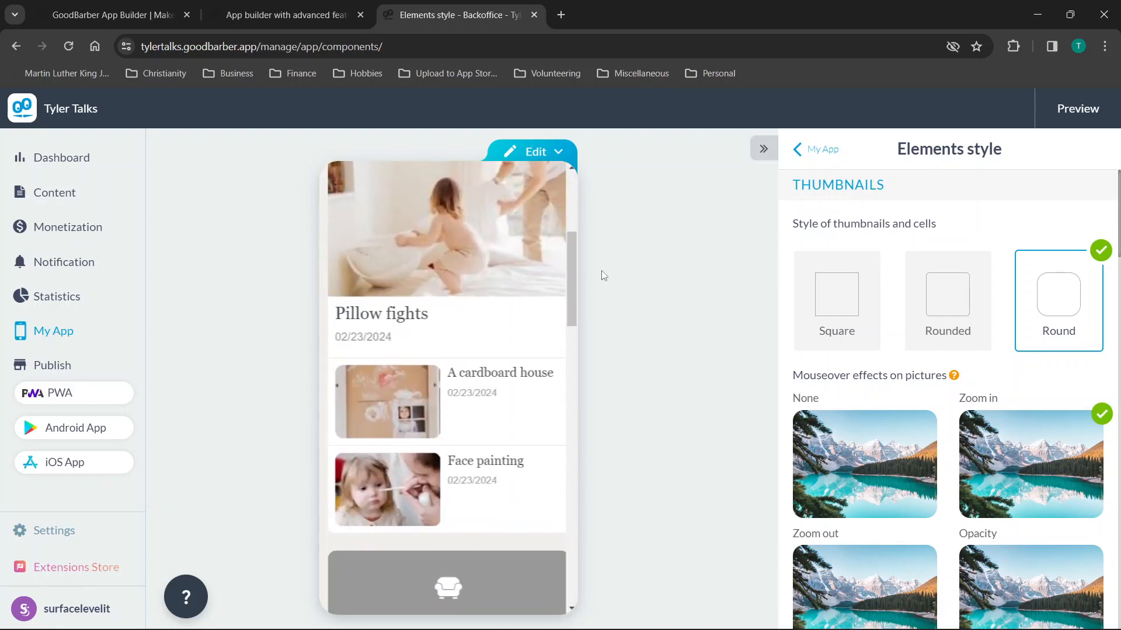
pyautogui.scroll(-10, 494, 265)
pyautogui.scroll(-10, 494, 265)
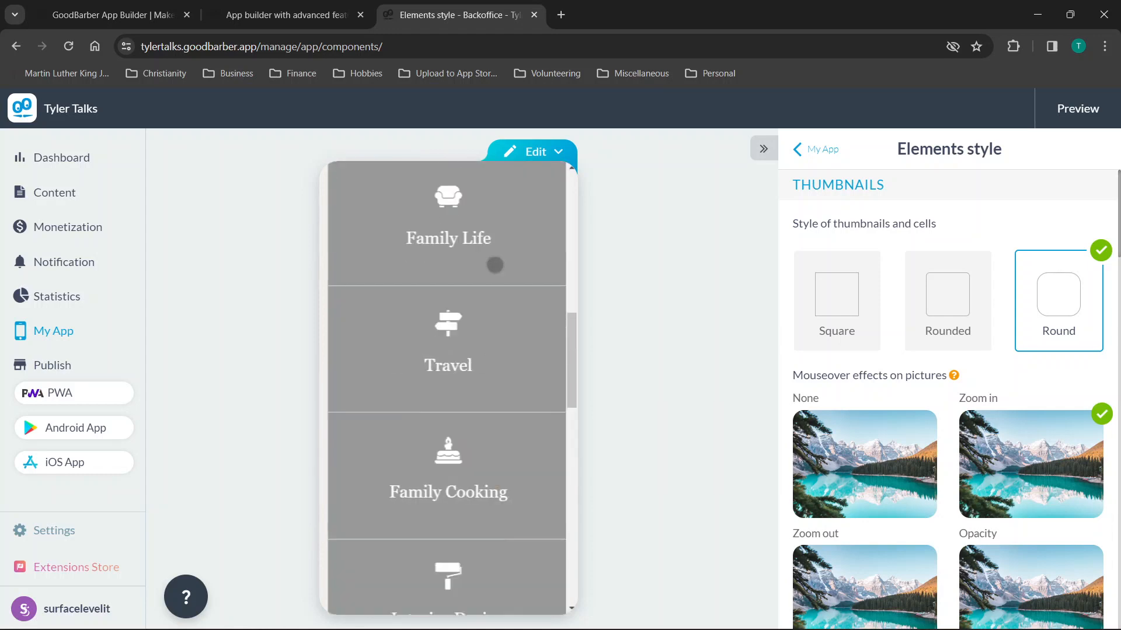
pyautogui.scroll(13, 494, 265)
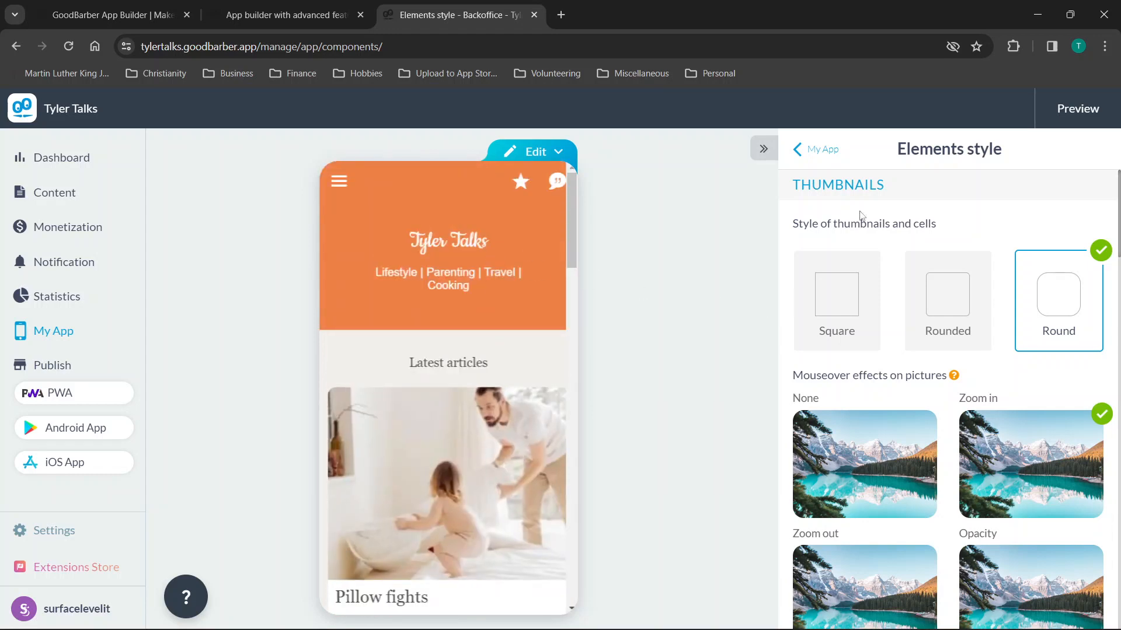
# Return to the main My App design options.
pyautogui.click(800, 150)
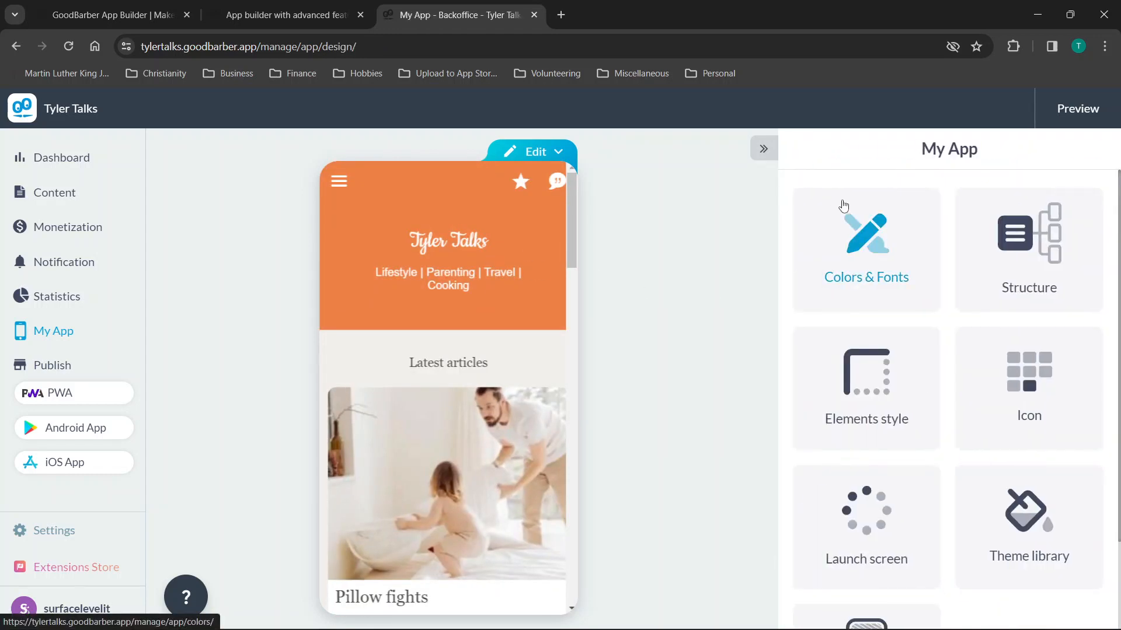
pyautogui.scroll(-2, 886, 319)
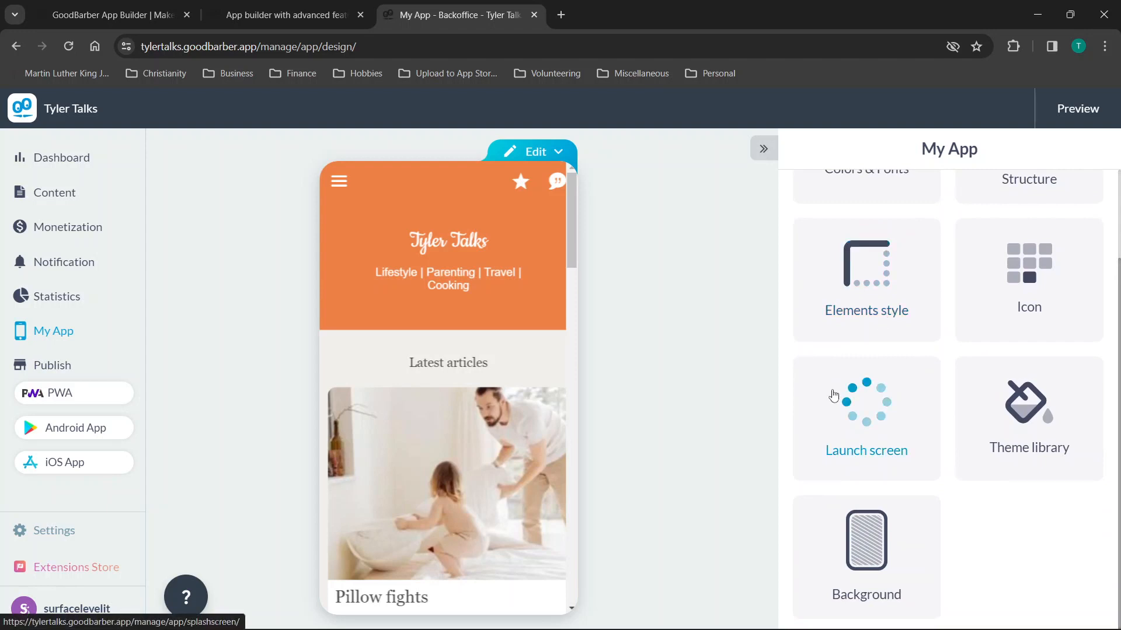
pyautogui.scroll(2, 960, 345)
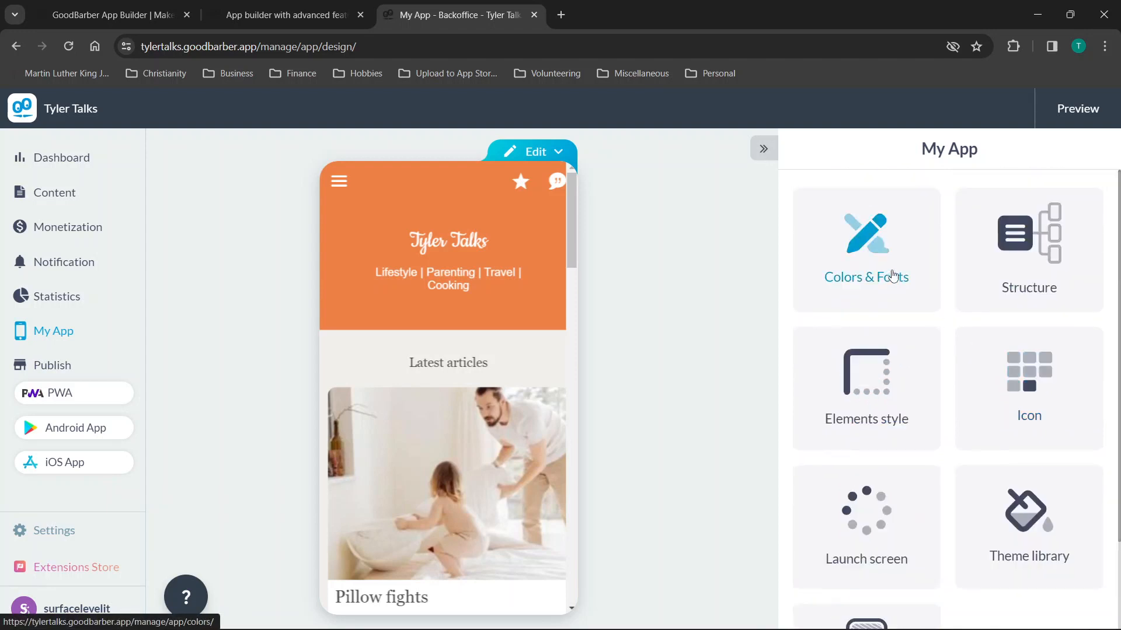
# In Colors & Fonts, set the header background to bright blue #1769ED.
pyautogui.click(887, 264)
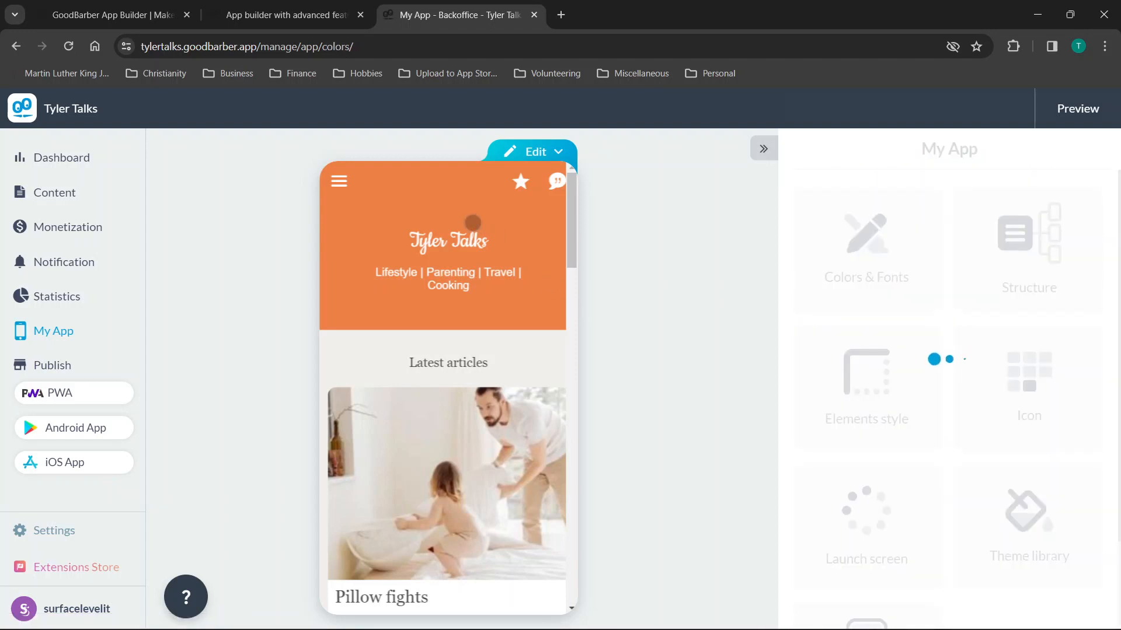
pyautogui.scroll(-1, 466, 266)
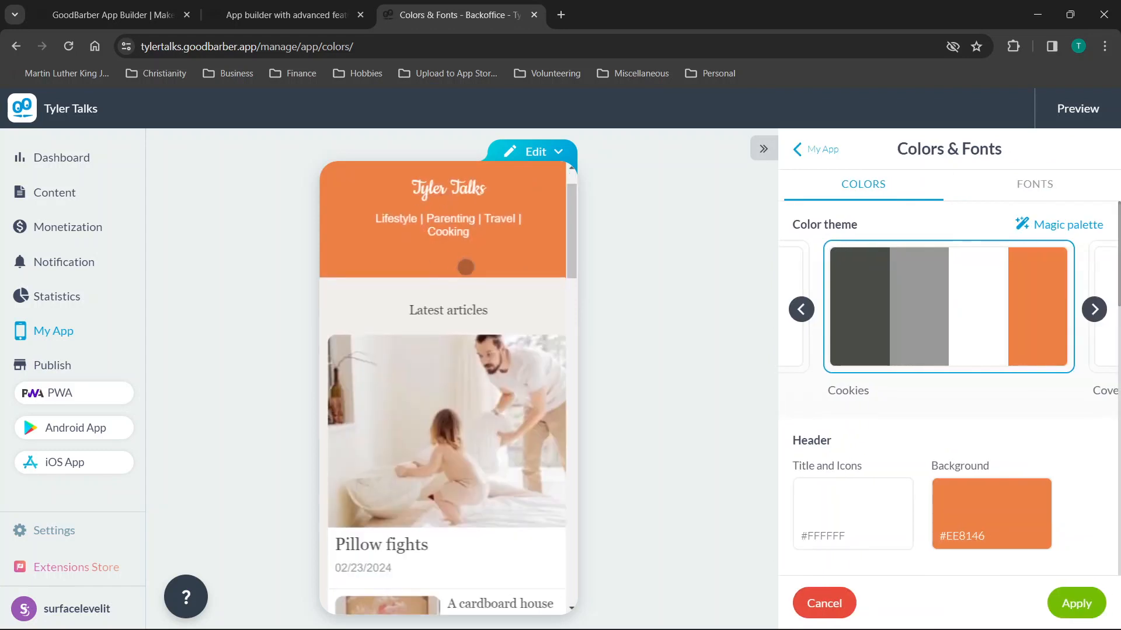
pyautogui.click(983, 518)
pyautogui.click(800, 447)
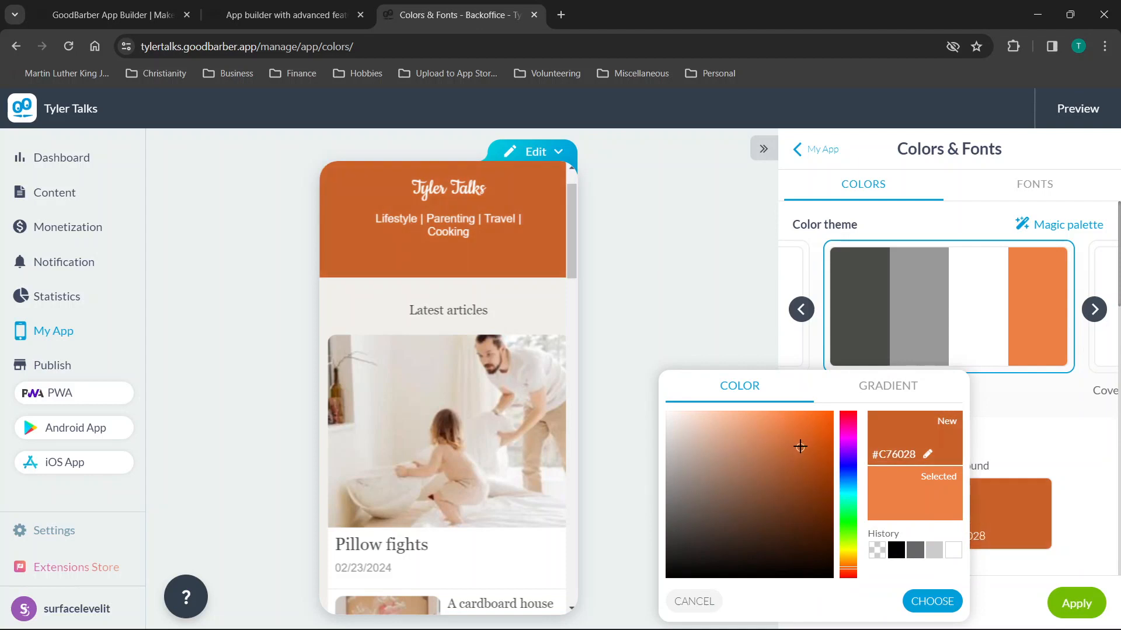
pyautogui.moveTo(800, 446)
pyautogui.mouseDown()
pyautogui.moveTo(753, 446)
pyautogui.moveTo(711, 487)
pyautogui.mouseUp()
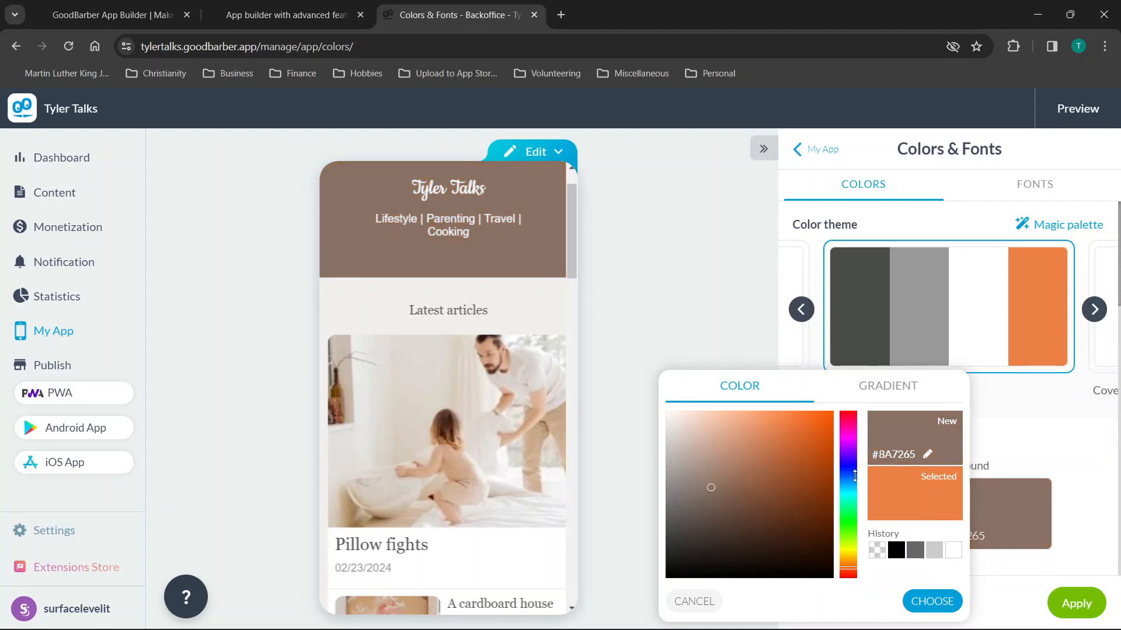
pyautogui.moveTo(848, 474); pyautogui.dragTo(853, 477)
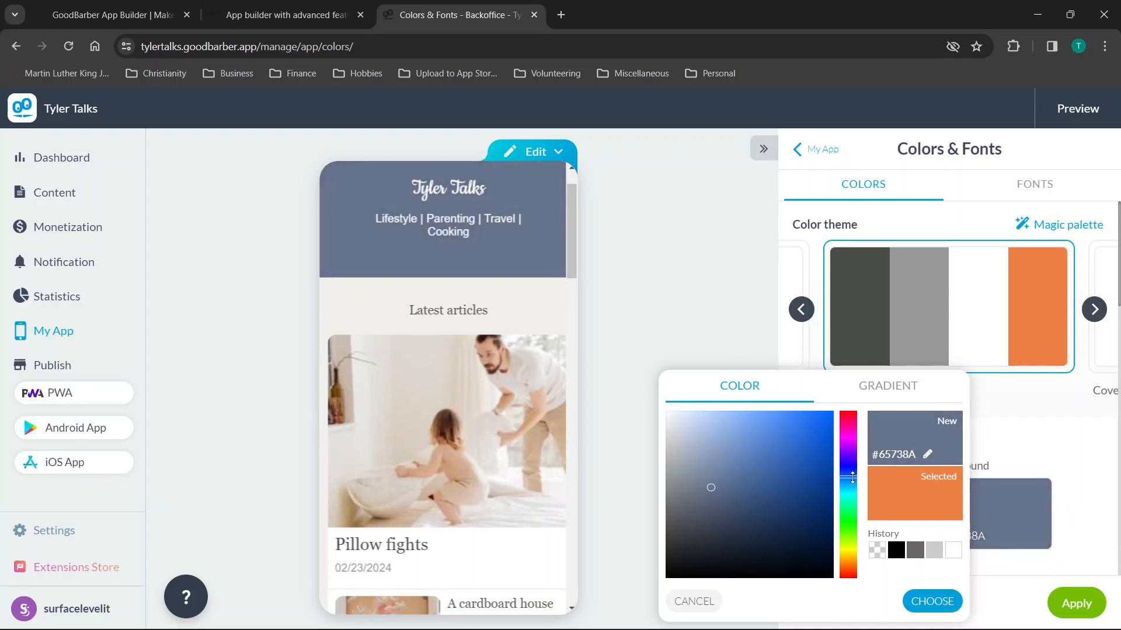
pyautogui.moveTo(798, 426); pyautogui.dragTo(818, 420)
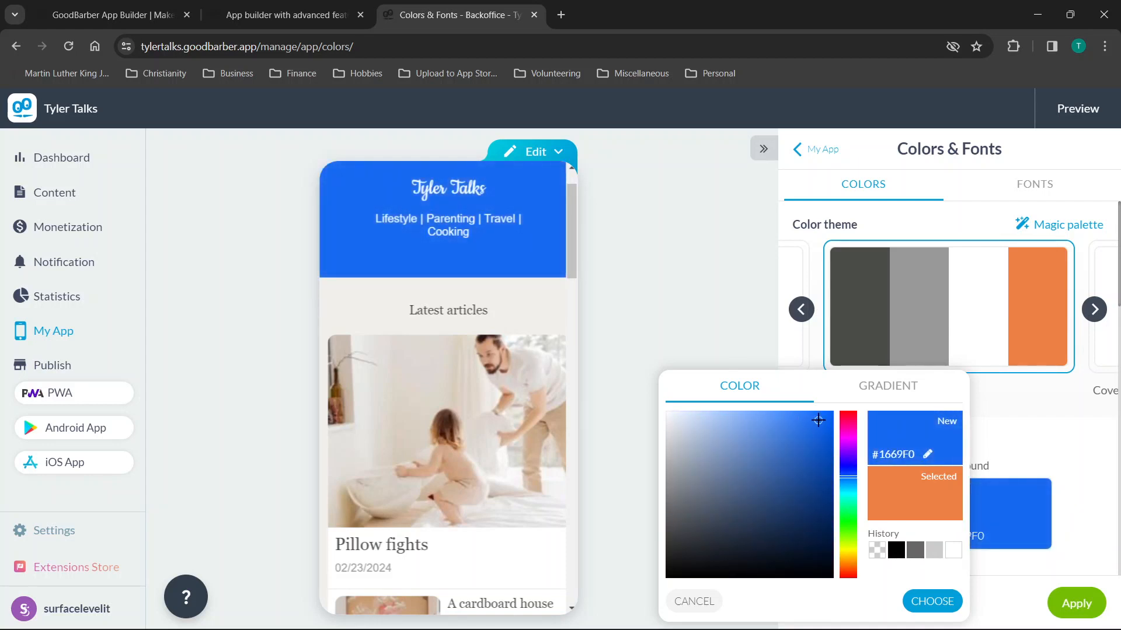
pyautogui.click(931, 601)
# Set the menu background to vivid cyan #13F7D1.
pyautogui.scroll(-1, 974, 404)
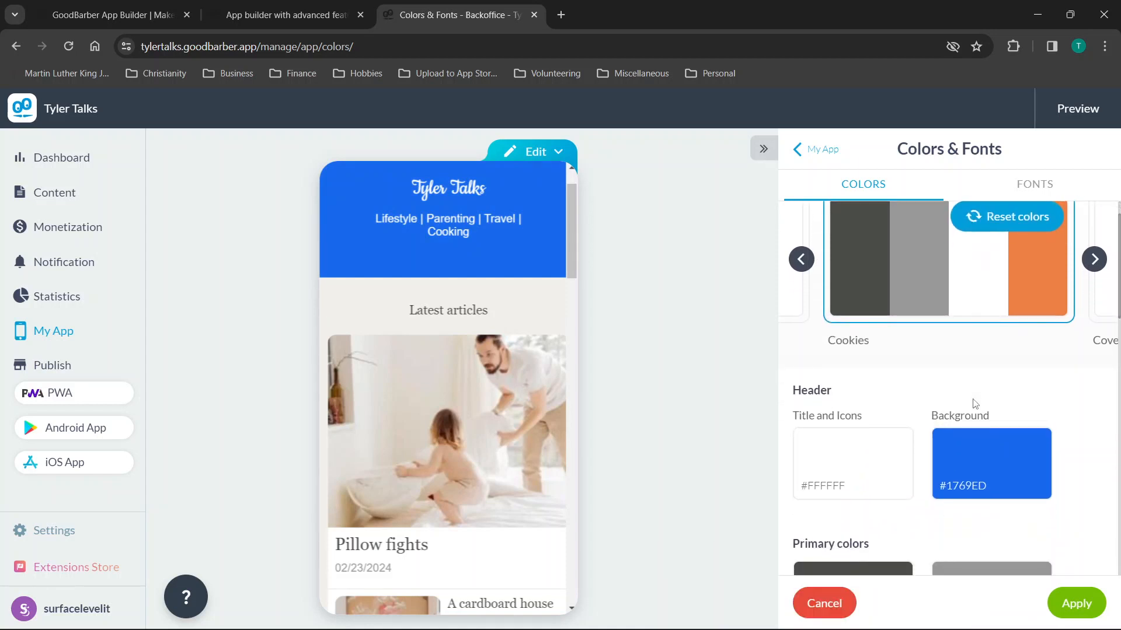
pyautogui.scroll(-8, 974, 404)
pyautogui.scroll(-3, 975, 404)
pyautogui.click(988, 372)
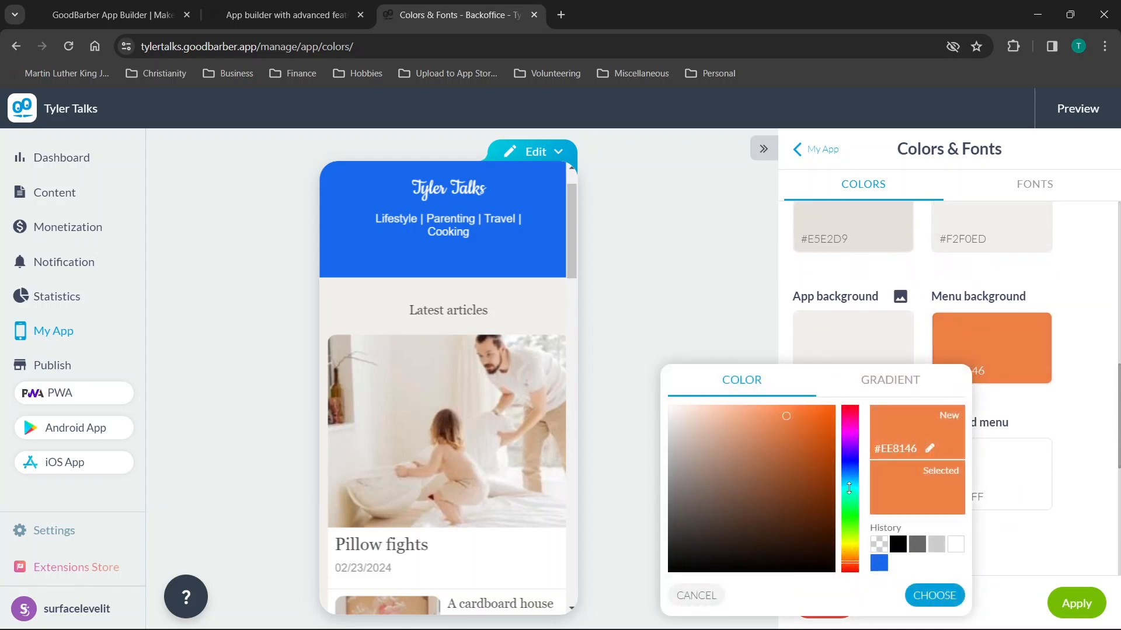
pyautogui.moveTo(849, 488); pyautogui.dragTo(851, 494)
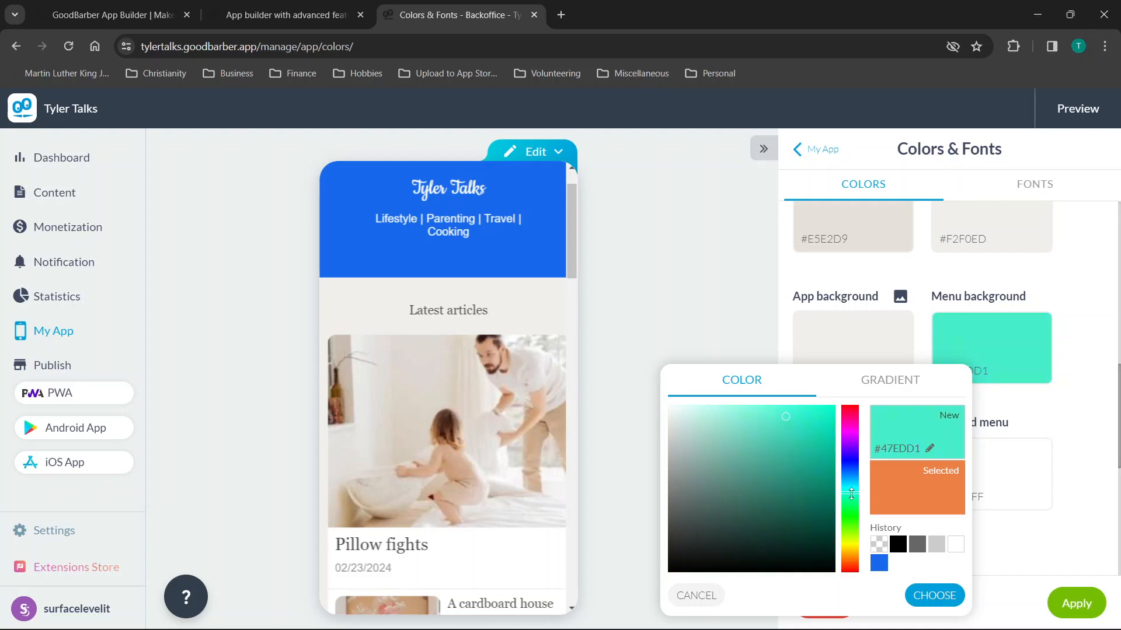
pyautogui.moveTo(812, 410); pyautogui.dragTo(822, 410)
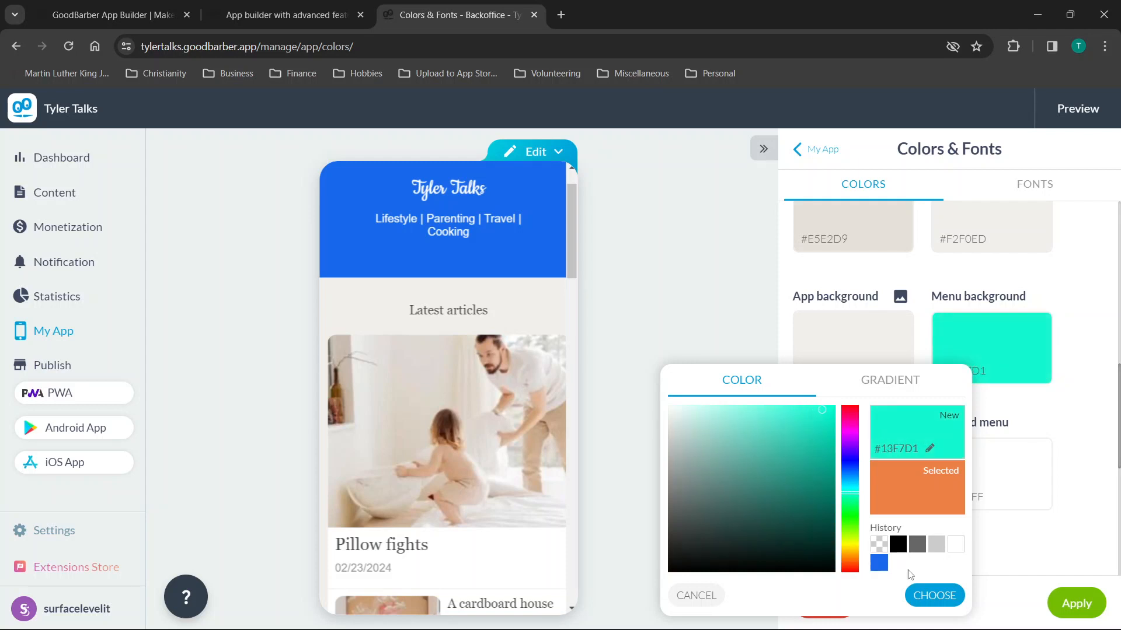
pyautogui.click(934, 594)
# Review the remaining colour settings, then bring up the Fonts page.
pyautogui.scroll(-7, 952, 396)
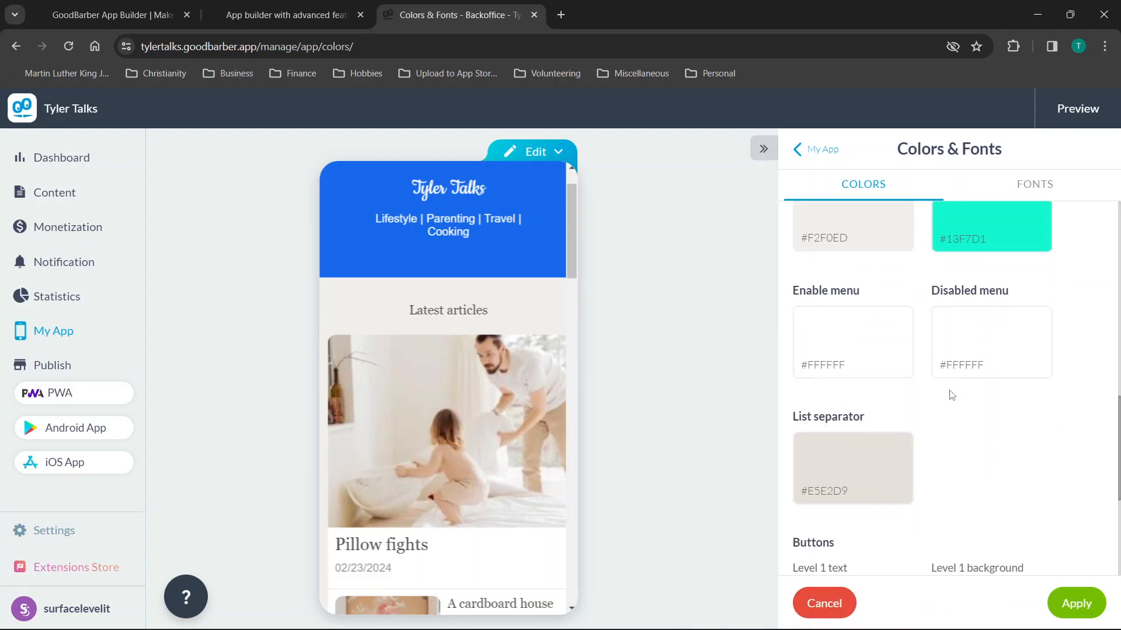
pyautogui.scroll(-4, 928, 372)
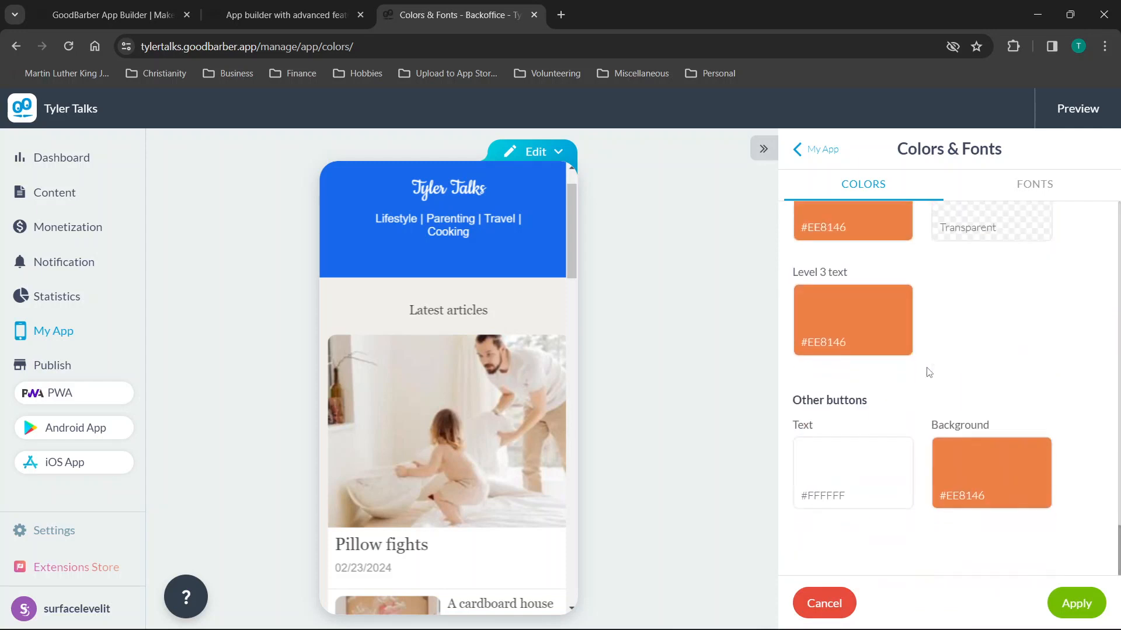
pyautogui.scroll(15, 928, 372)
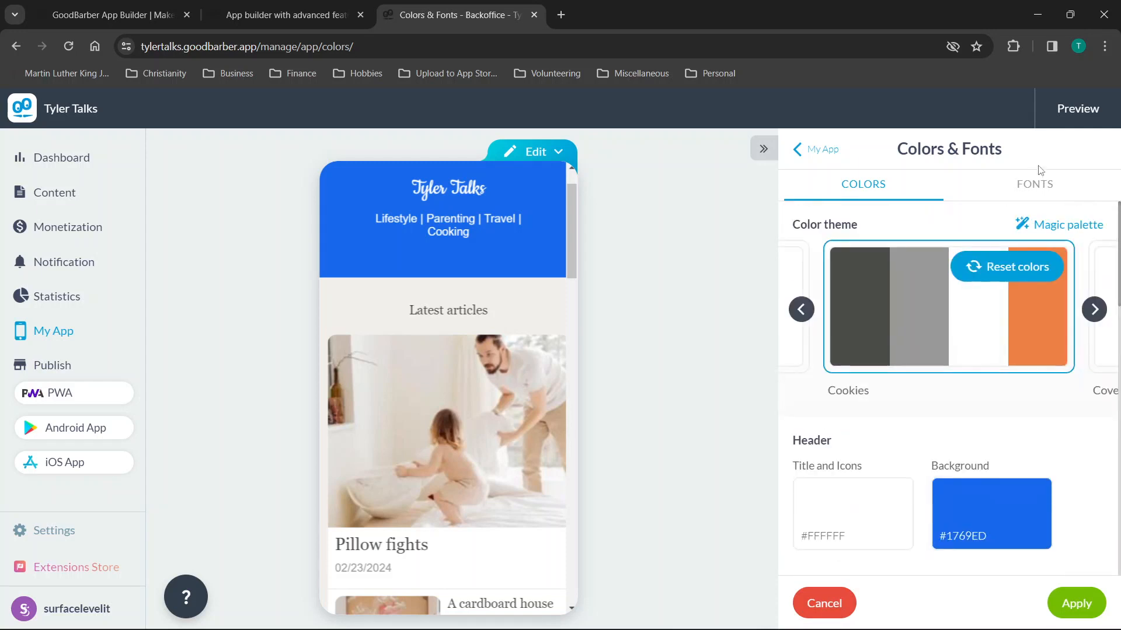
pyautogui.click(1031, 184)
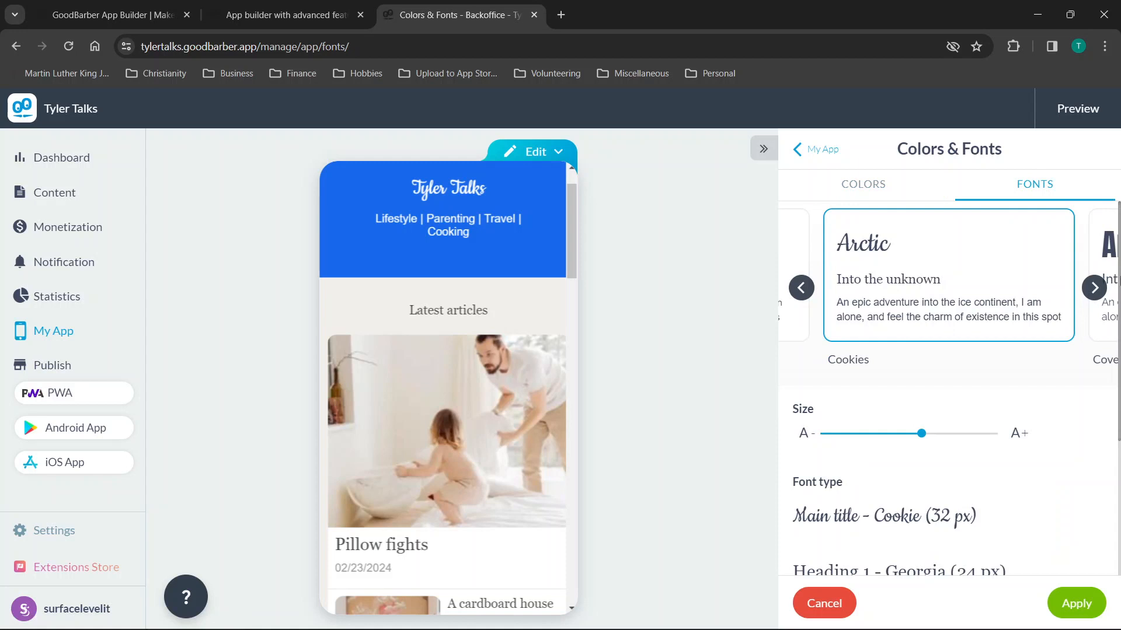
# Select the Cover font set (Anton, Montserrat), size the main title to 31 px, and apply.
pyautogui.click(1093, 287)
pyautogui.click(940, 291)
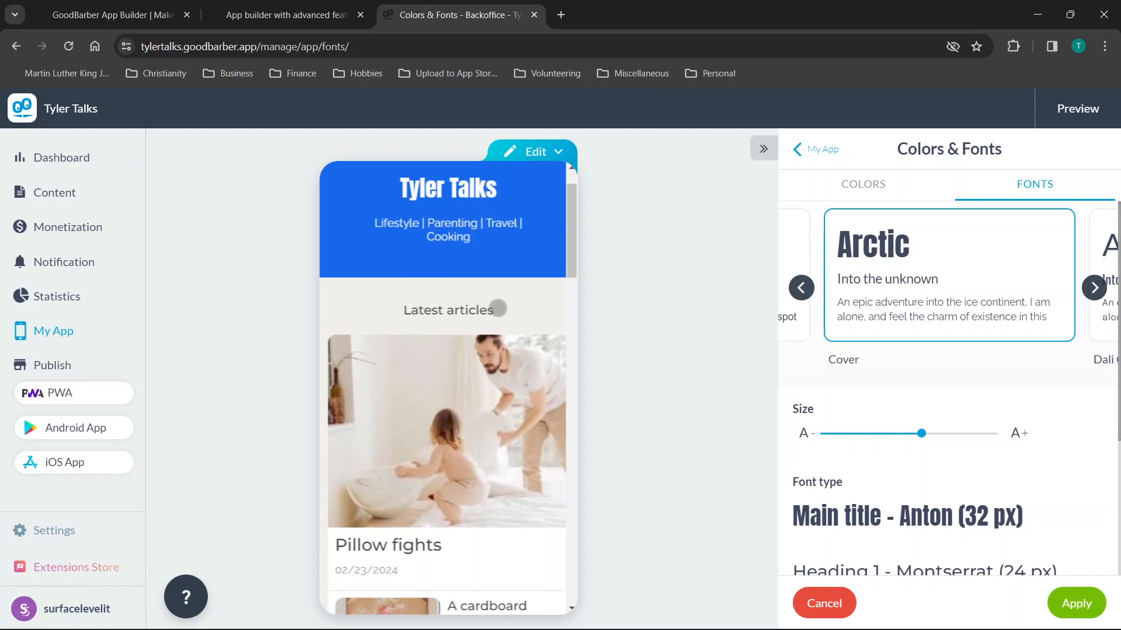
pyautogui.click(962, 435)
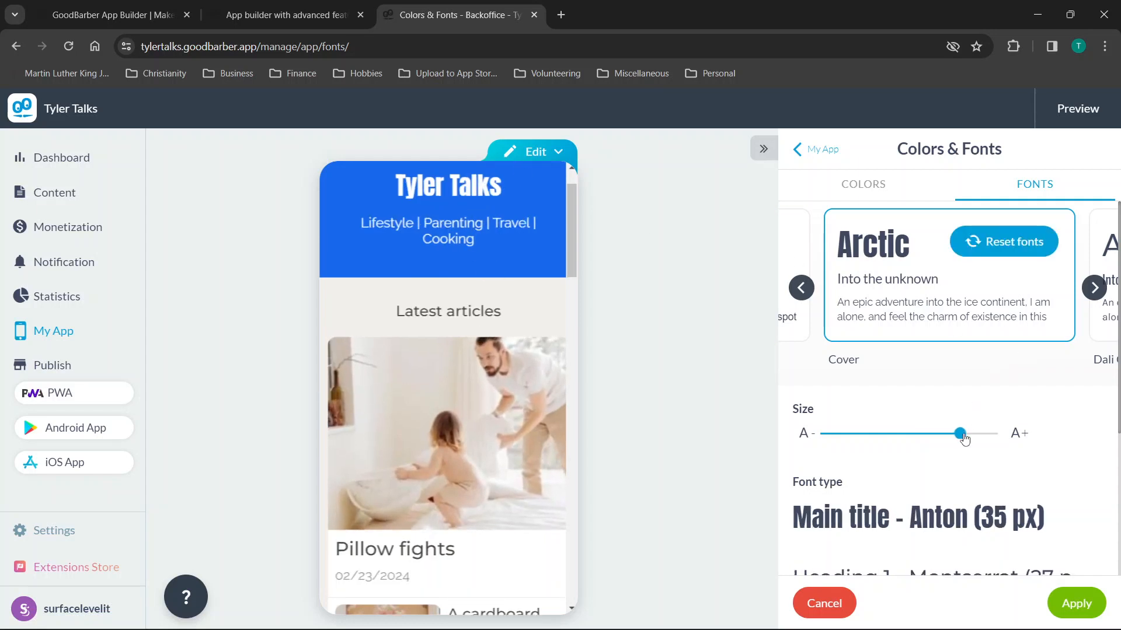
pyautogui.moveTo(962, 435); pyautogui.dragTo(910, 437)
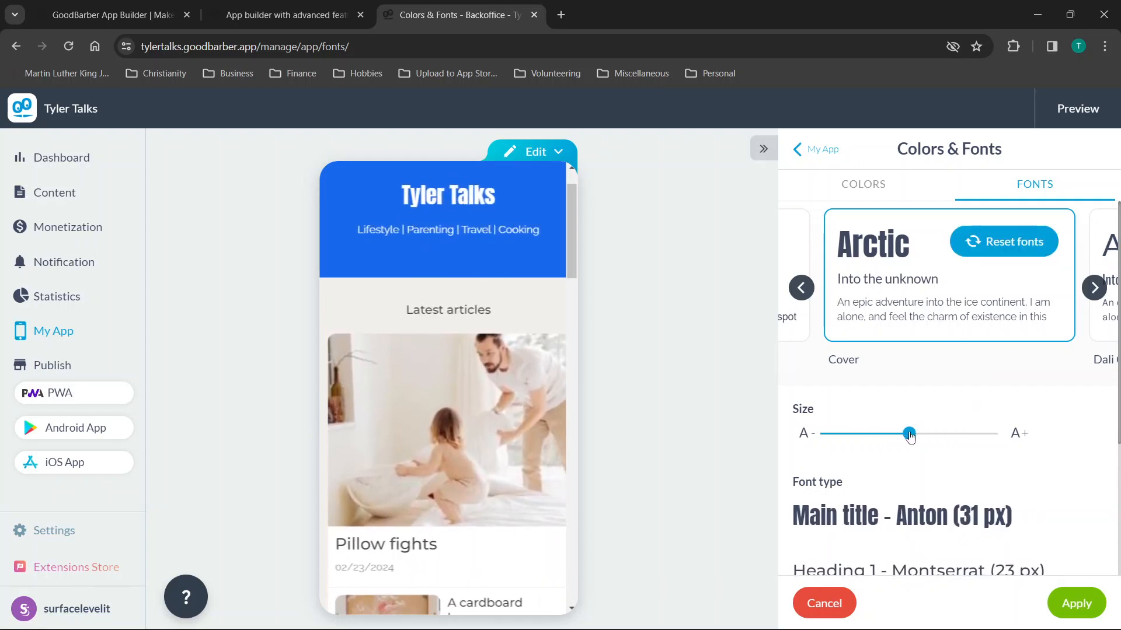
pyautogui.scroll(-6, 972, 480)
pyautogui.scroll(6, 972, 480)
pyautogui.click(1074, 604)
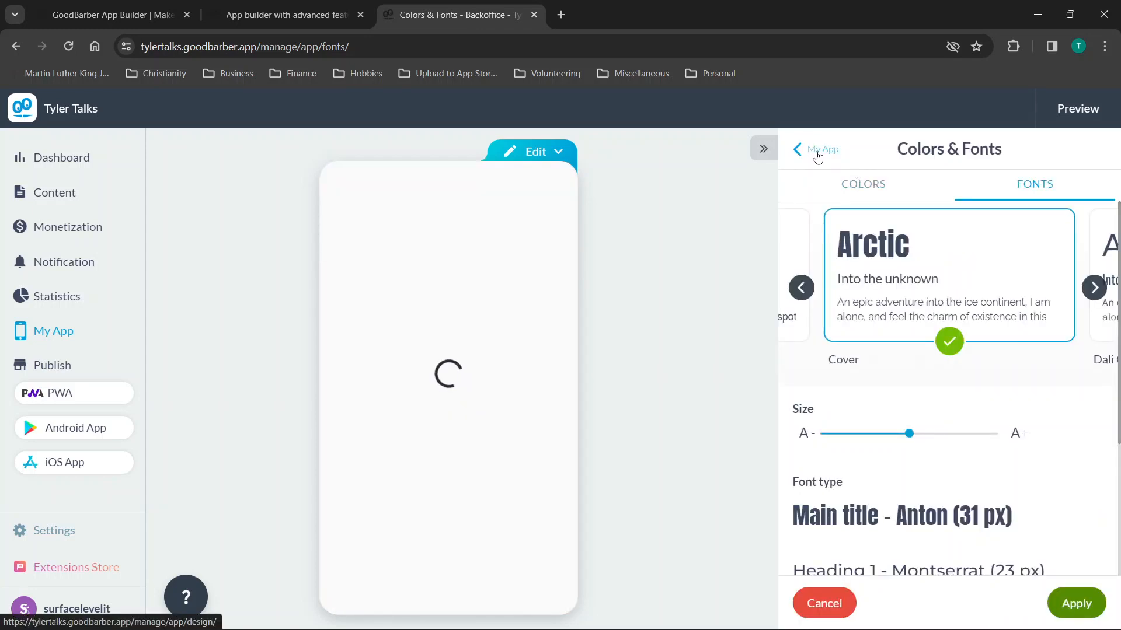
# Return to My App and choose Layout of the home from the Edit menu.
pyautogui.click(819, 153)
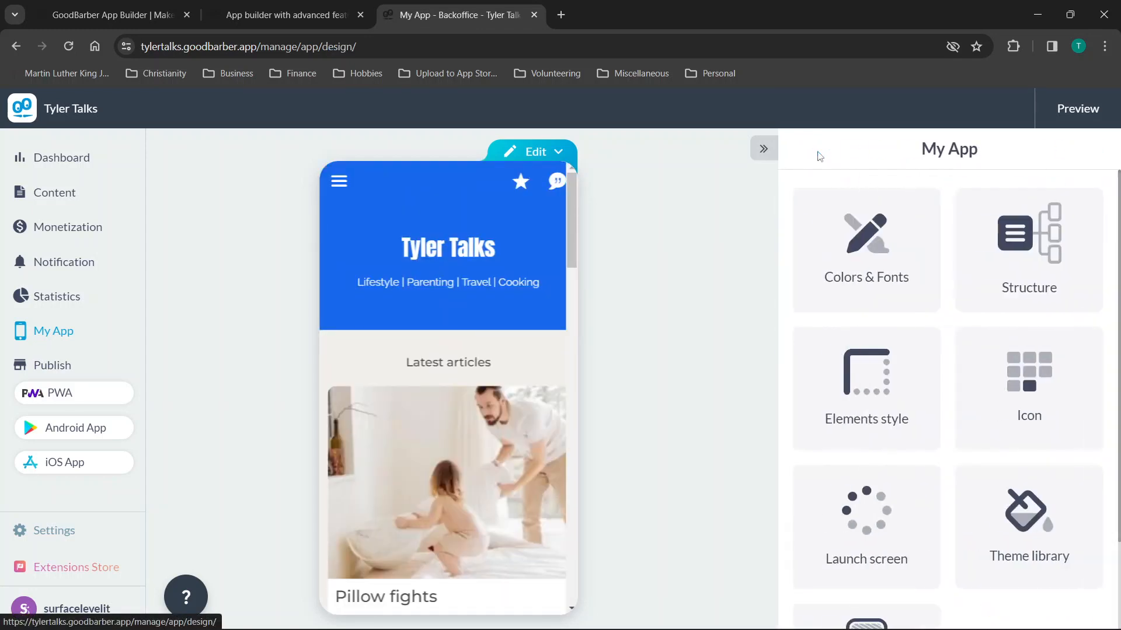
pyautogui.scroll(-2, 979, 252)
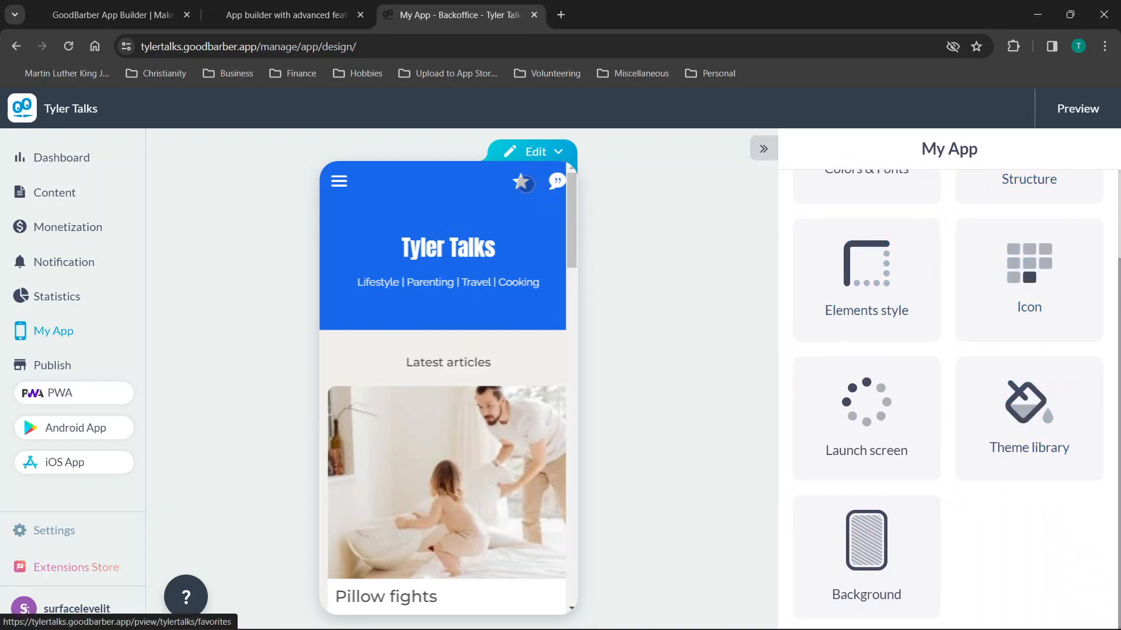
pyautogui.click(557, 152)
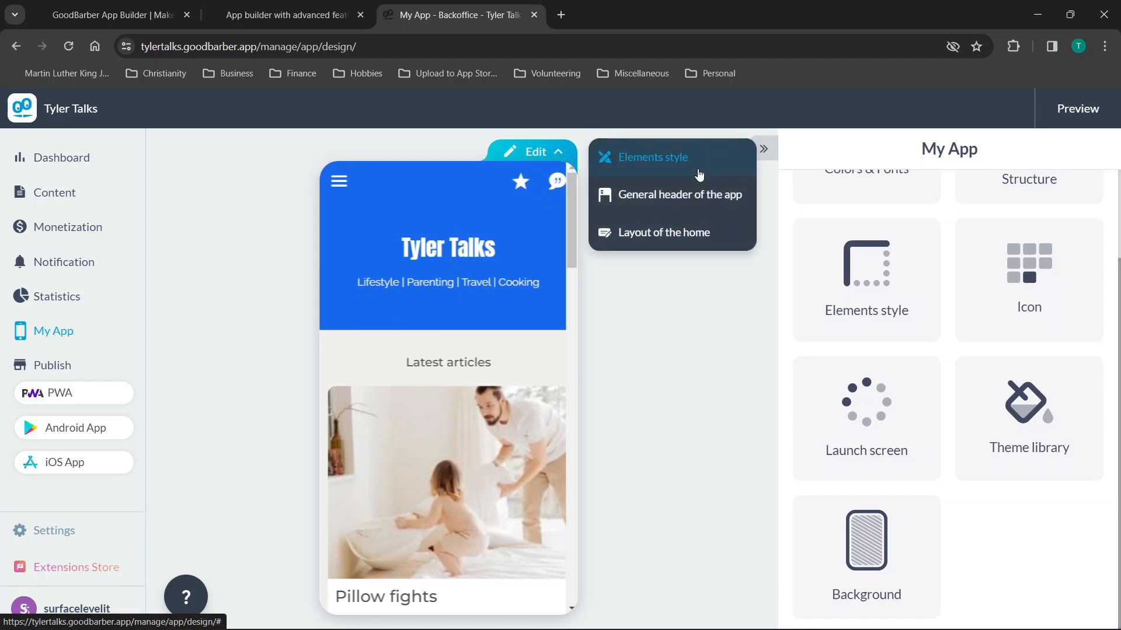
pyautogui.click(674, 234)
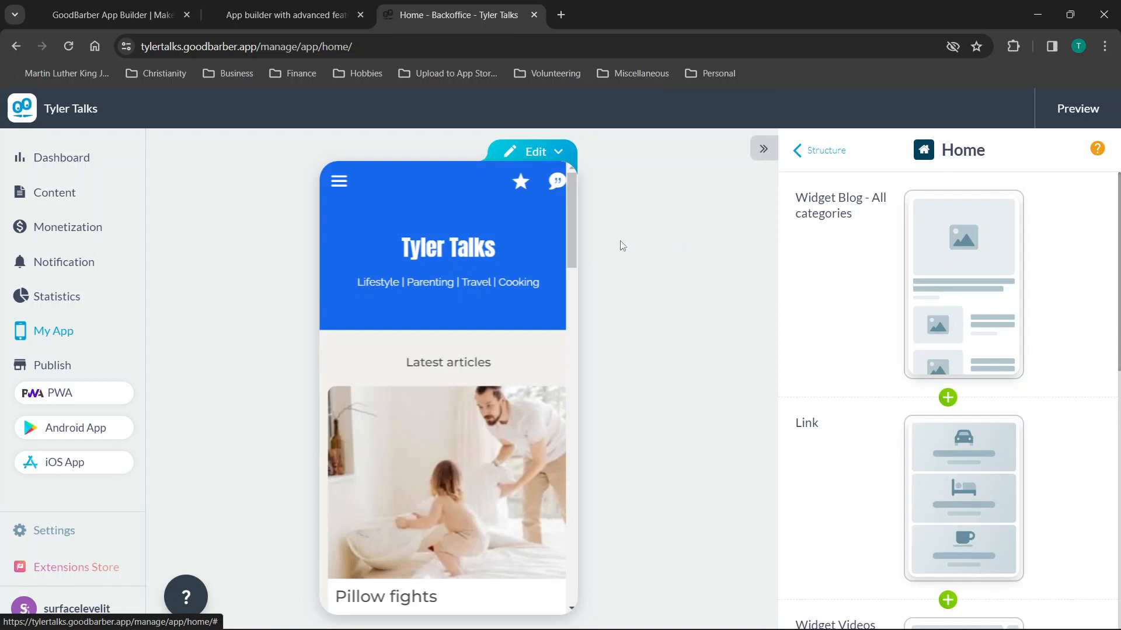
pyautogui.scroll(-1, 920, 267)
pyautogui.scroll(1, 921, 266)
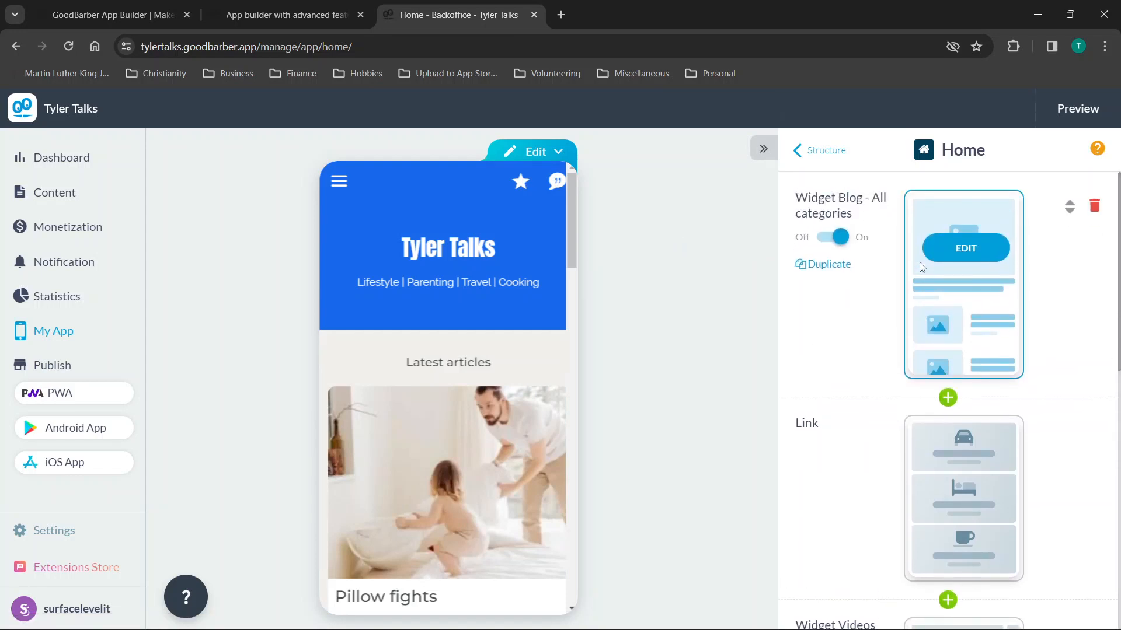
pyautogui.scroll(-2, 920, 266)
pyautogui.scroll(-3, 920, 262)
pyautogui.scroll(-3, 898, 291)
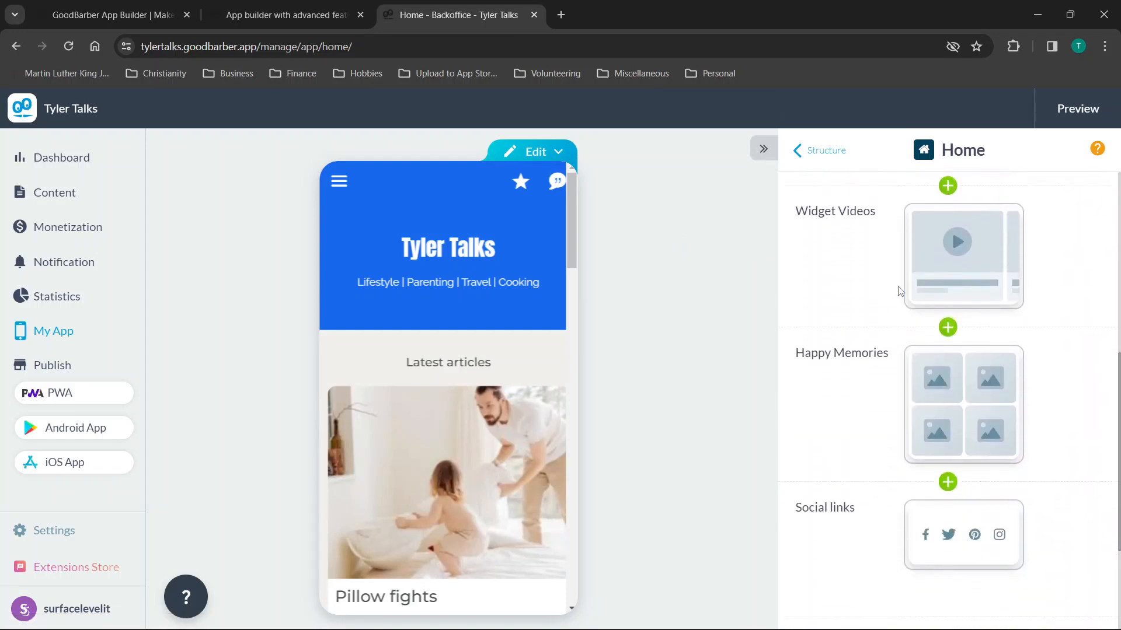
pyautogui.scroll(-3, 899, 290)
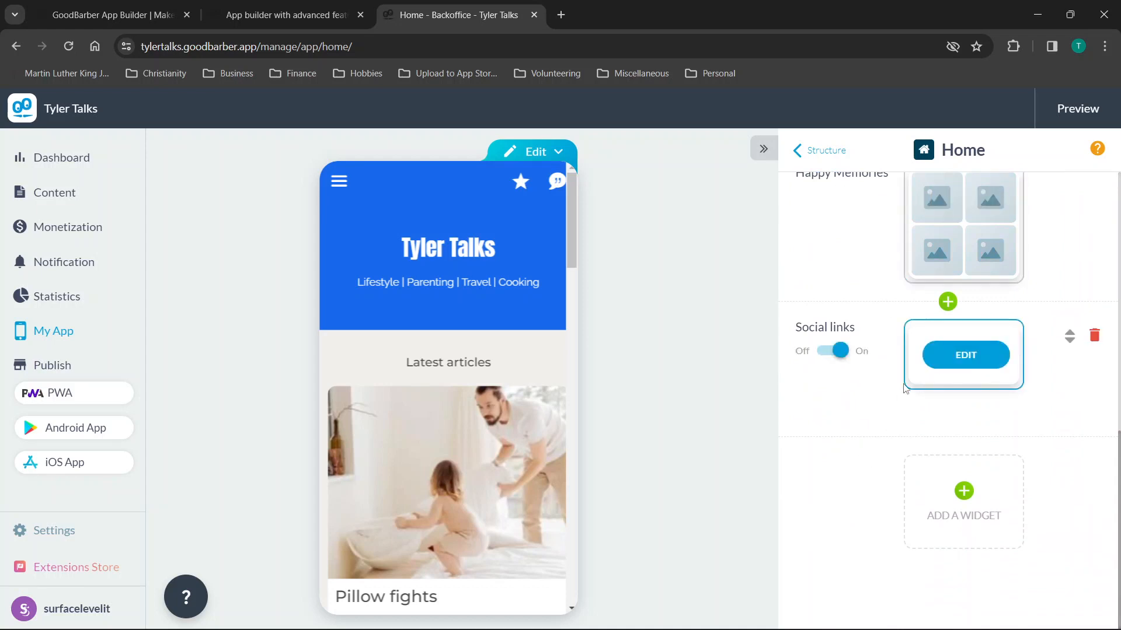
pyautogui.scroll(3, 904, 390)
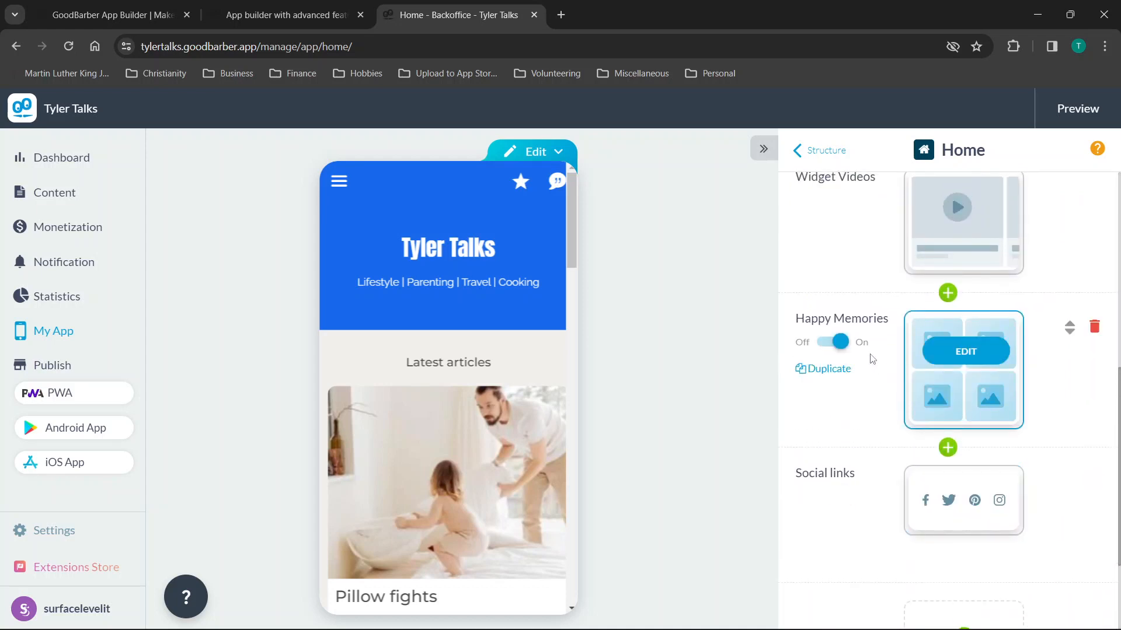
pyautogui.scroll(8, 826, 302)
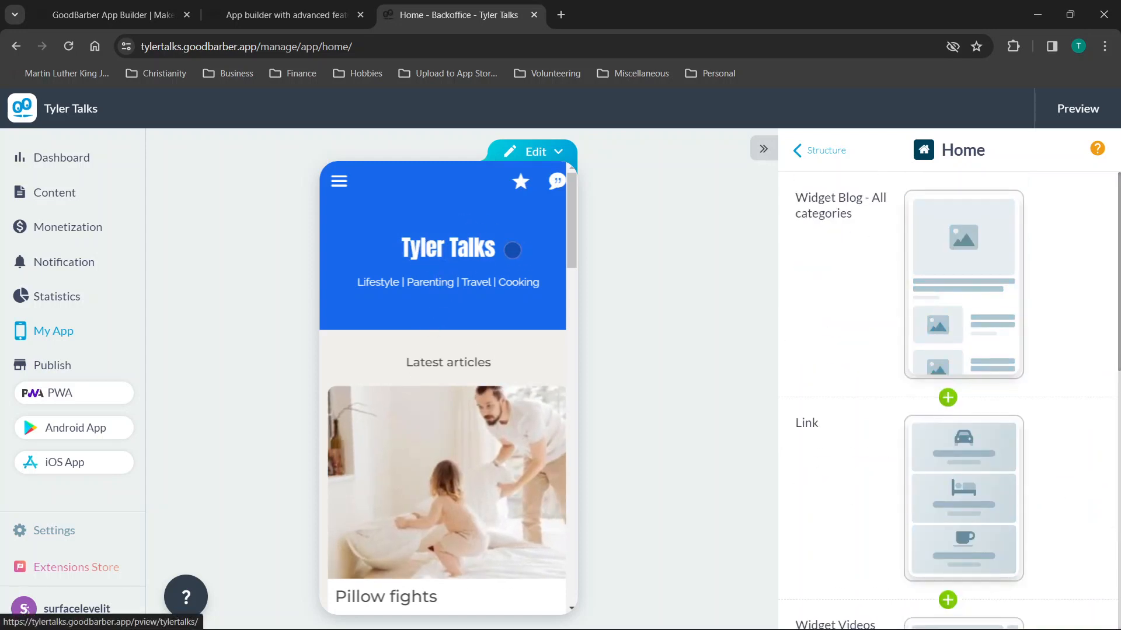
pyautogui.scroll(-1, 535, 379)
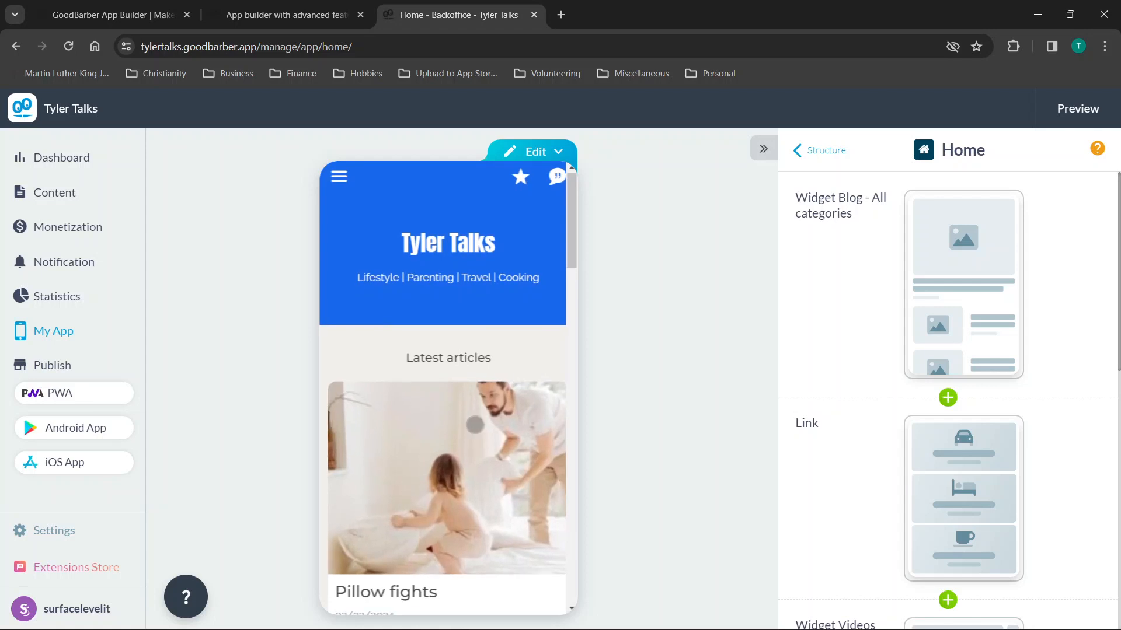
pyautogui.moveTo(946, 295)
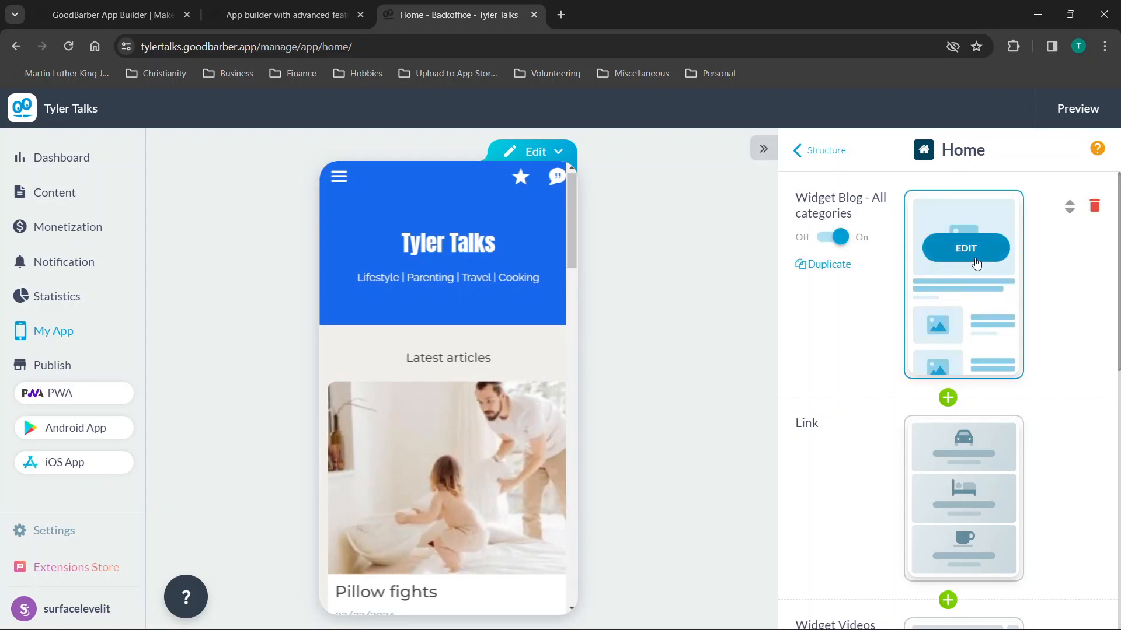
pyautogui.scroll(-4, 946, 456)
pyautogui.scroll(-6, 947, 455)
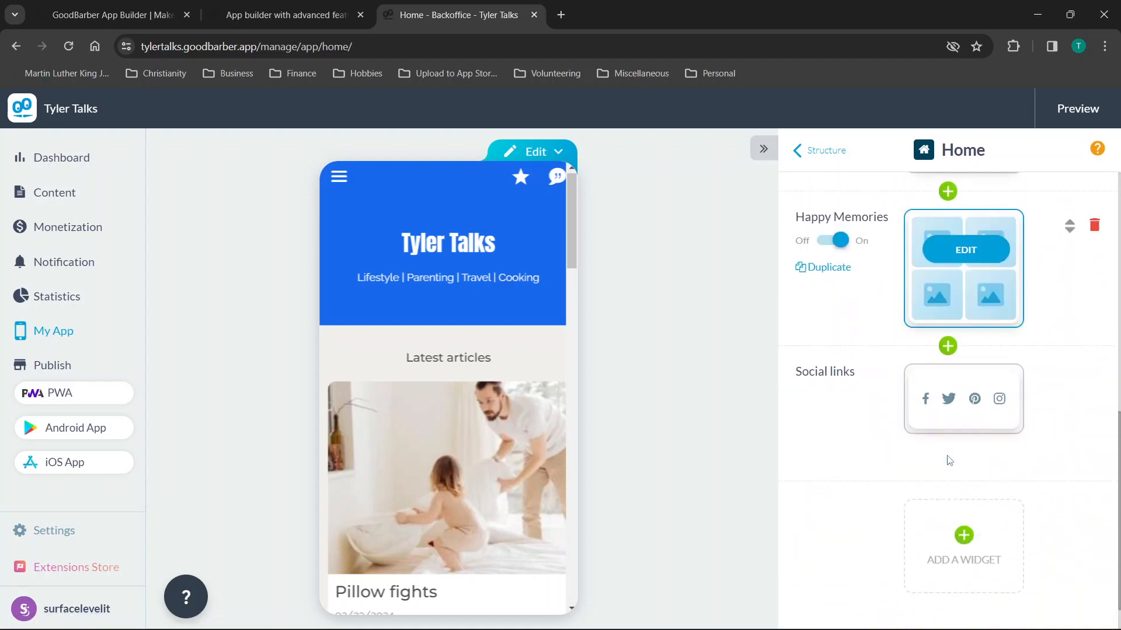
pyautogui.scroll(5, 1017, 355)
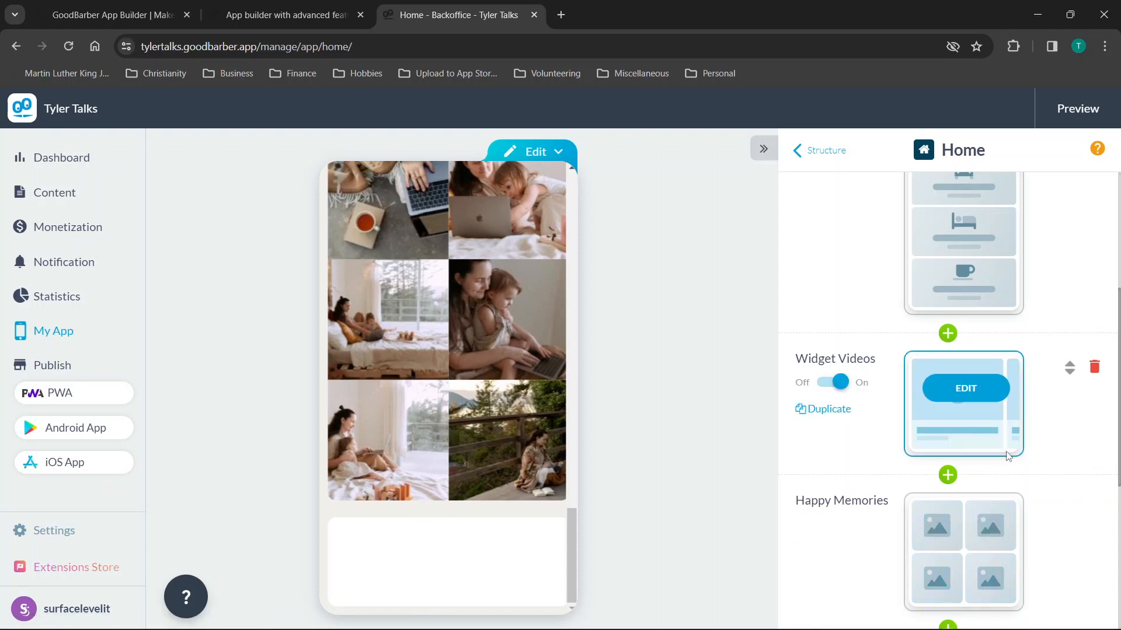
pyautogui.scroll(-5, 1010, 450)
pyautogui.scroll(1, 470, 320)
pyautogui.scroll(3, 470, 320)
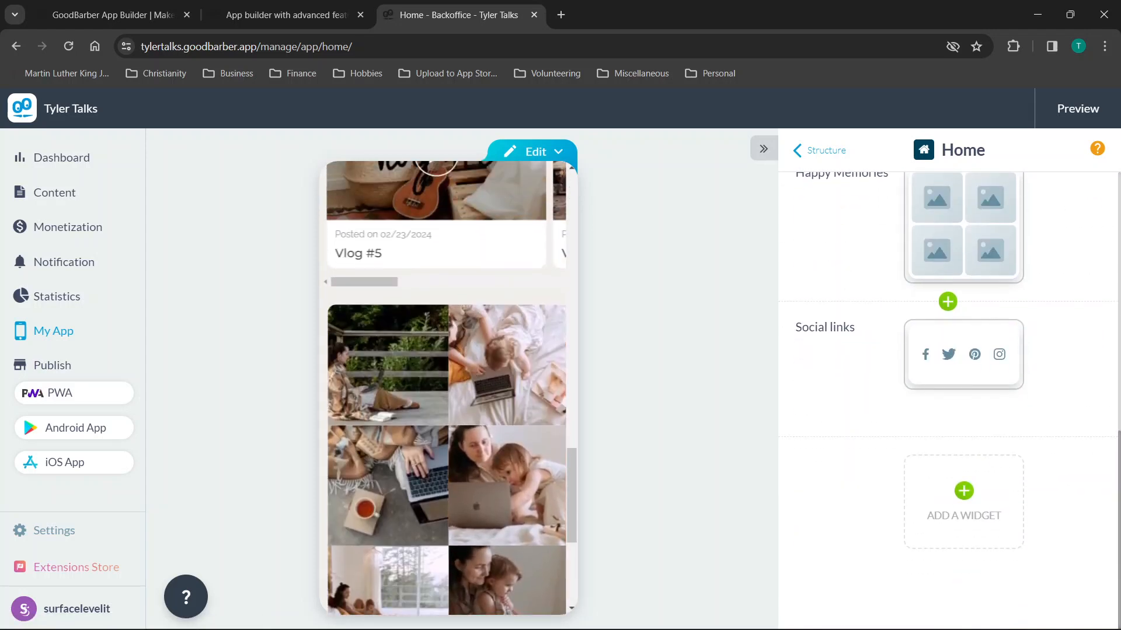
pyautogui.moveTo(966, 382)
pyautogui.scroll(3, 966, 383)
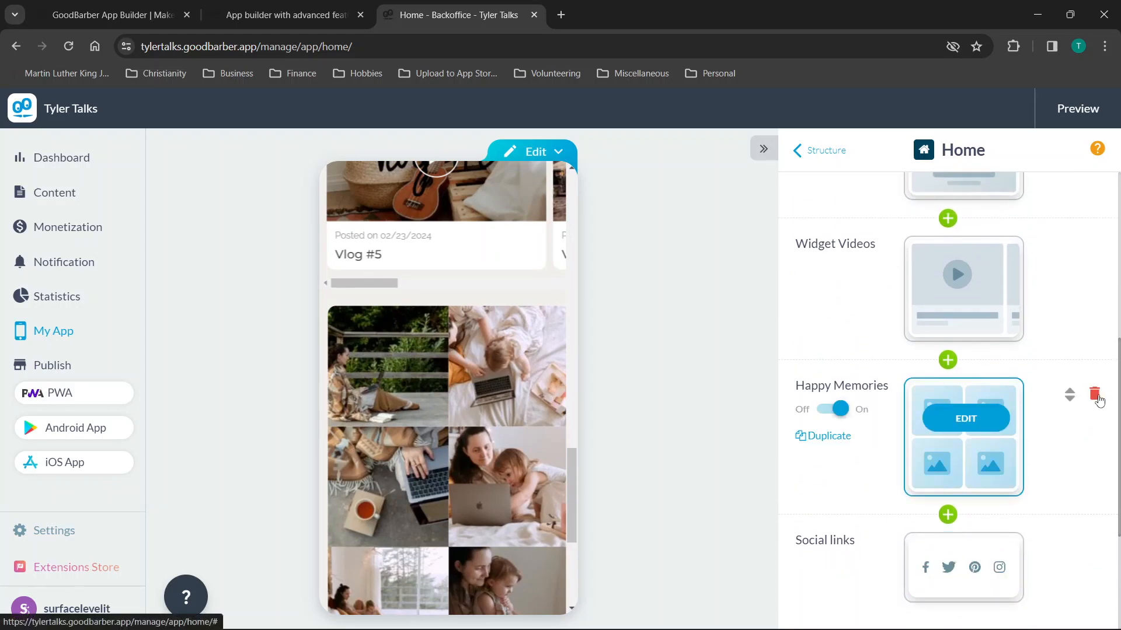
pyautogui.click(1095, 394)
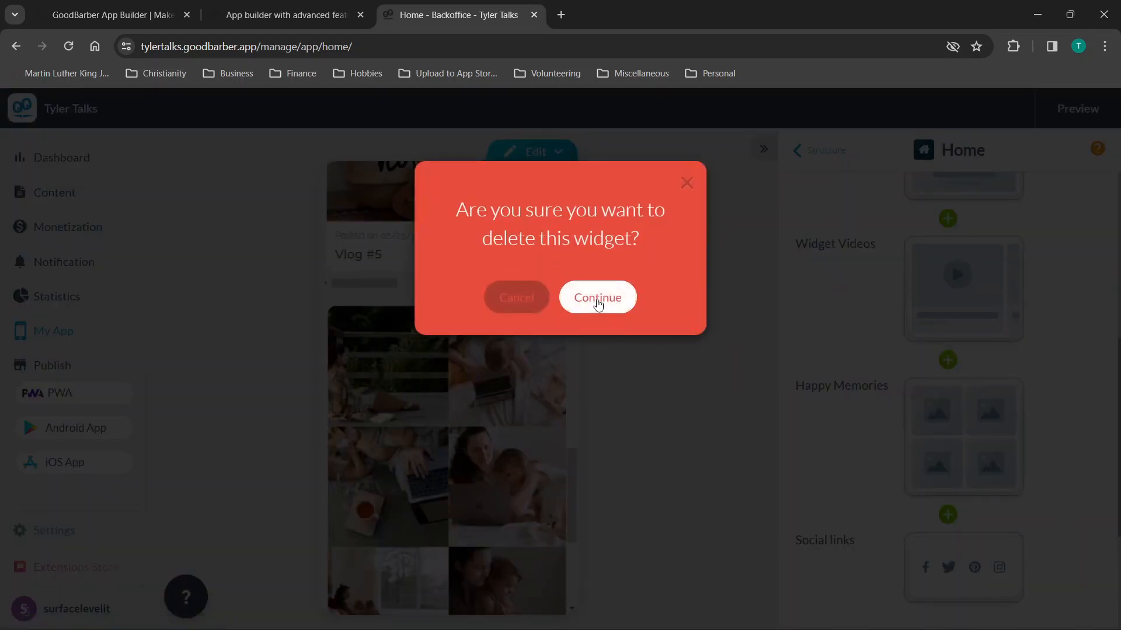
pyautogui.click(597, 299)
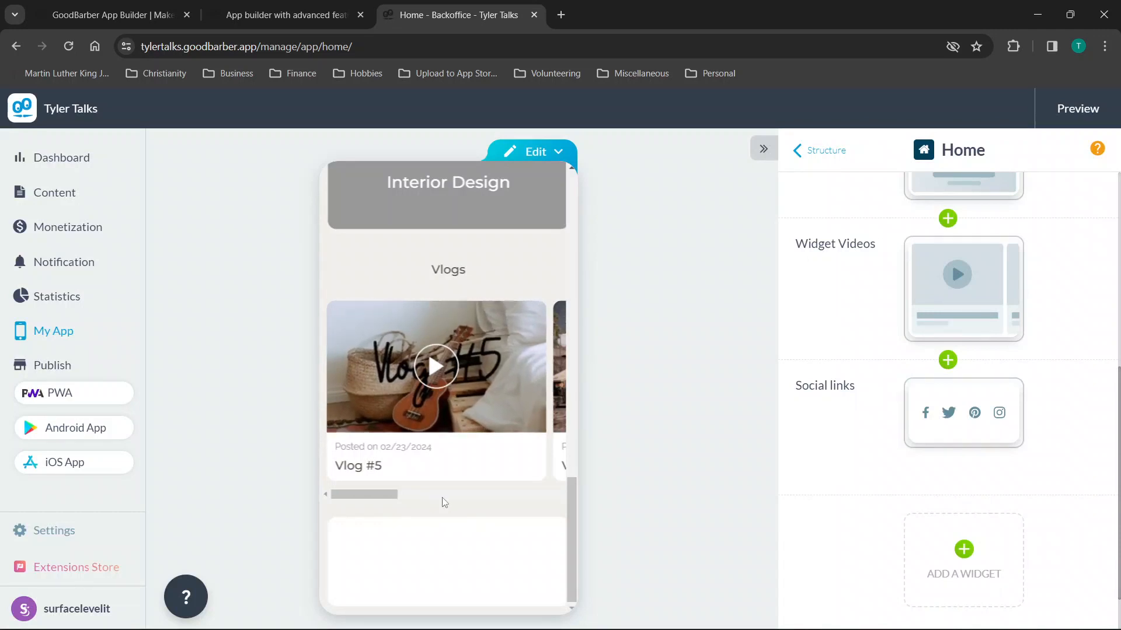
pyautogui.moveTo(989, 307)
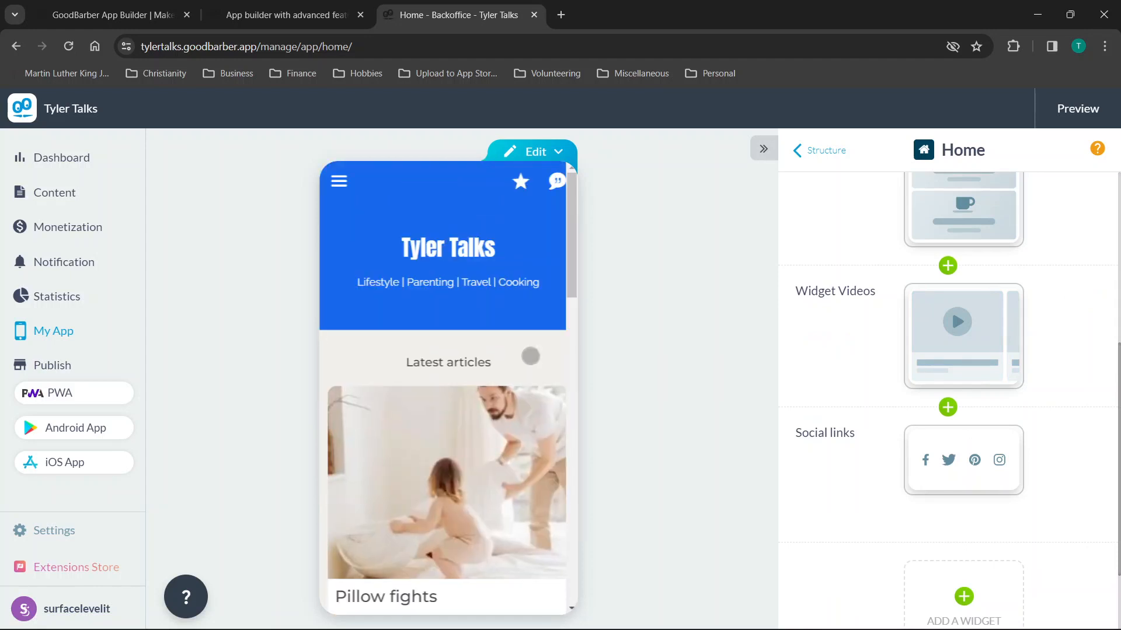
pyautogui.scroll(-2, 472, 451)
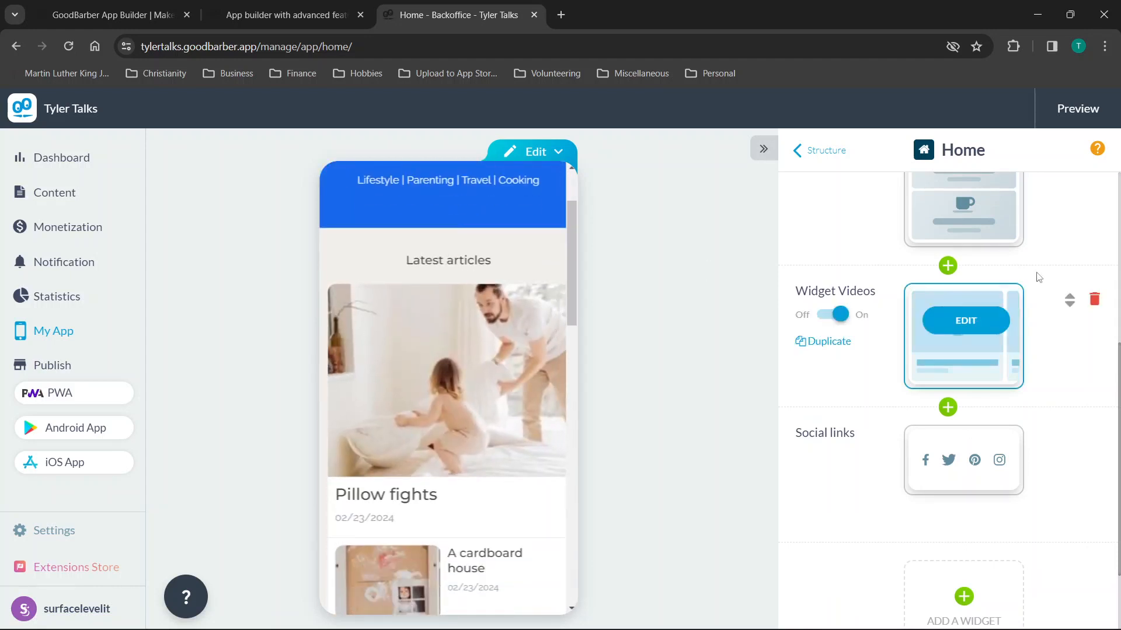
pyautogui.scroll(5, 1034, 270)
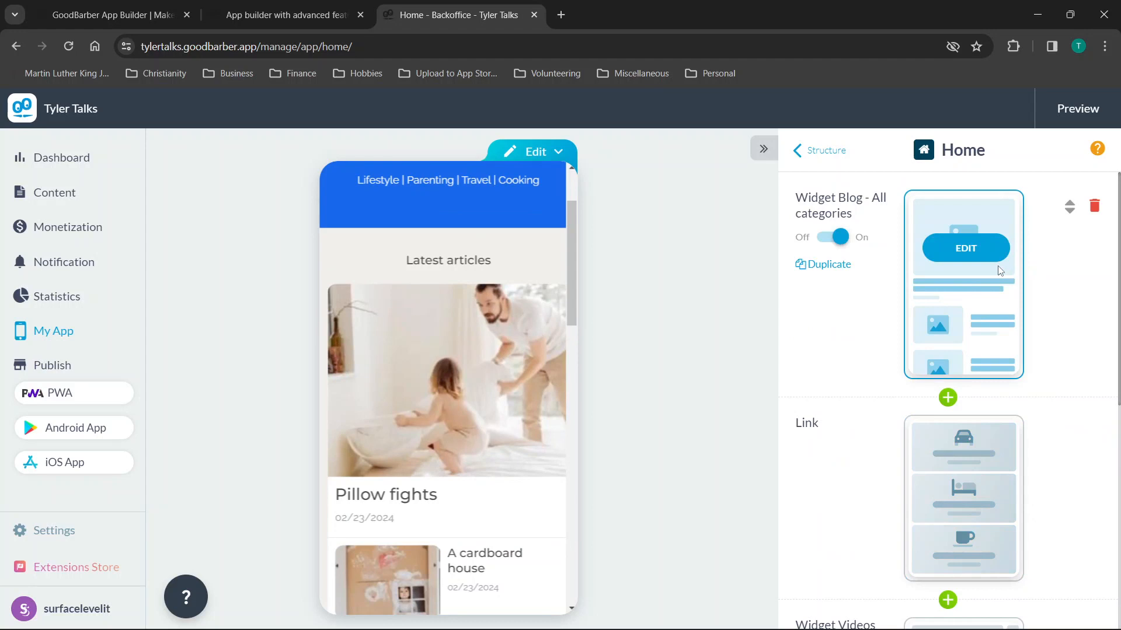
pyautogui.scroll(-1, 861, 344)
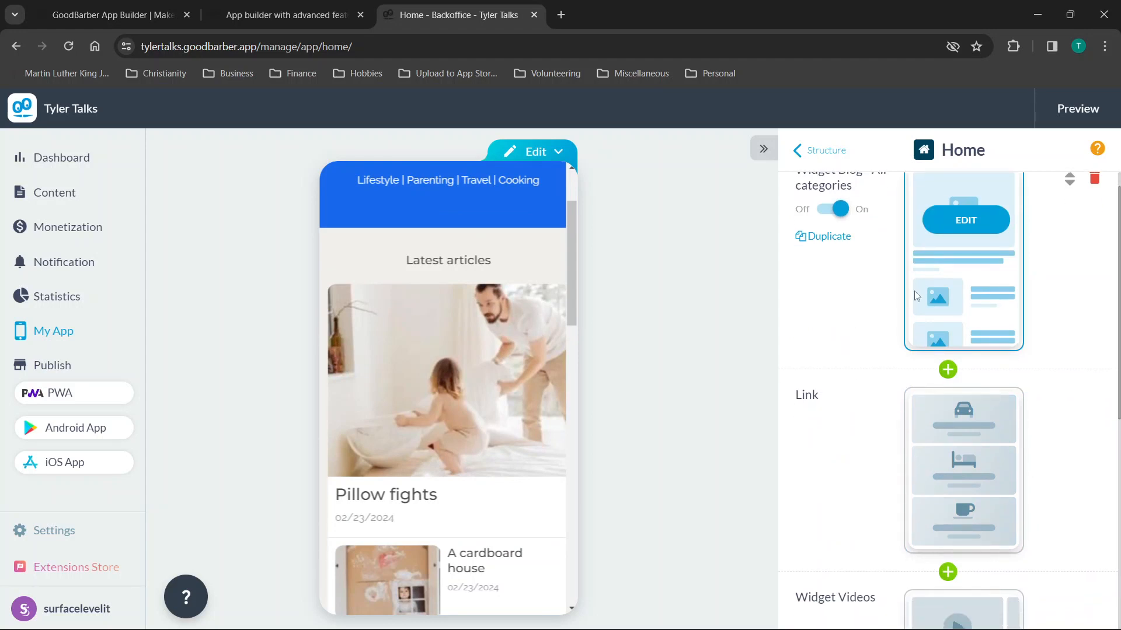
pyautogui.scroll(-4, 908, 350)
pyautogui.scroll(5, 899, 298)
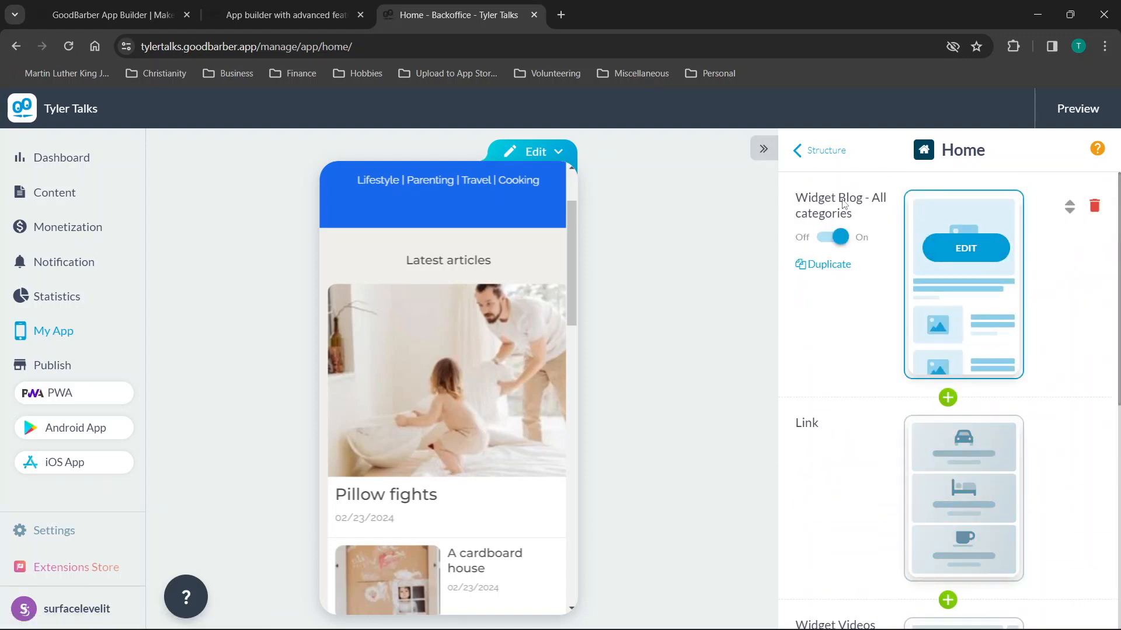
# Switch the All categories blog widget to Banner Visual after previewing Classic Horizontal and Minimal.
pyautogui.click(989, 255)
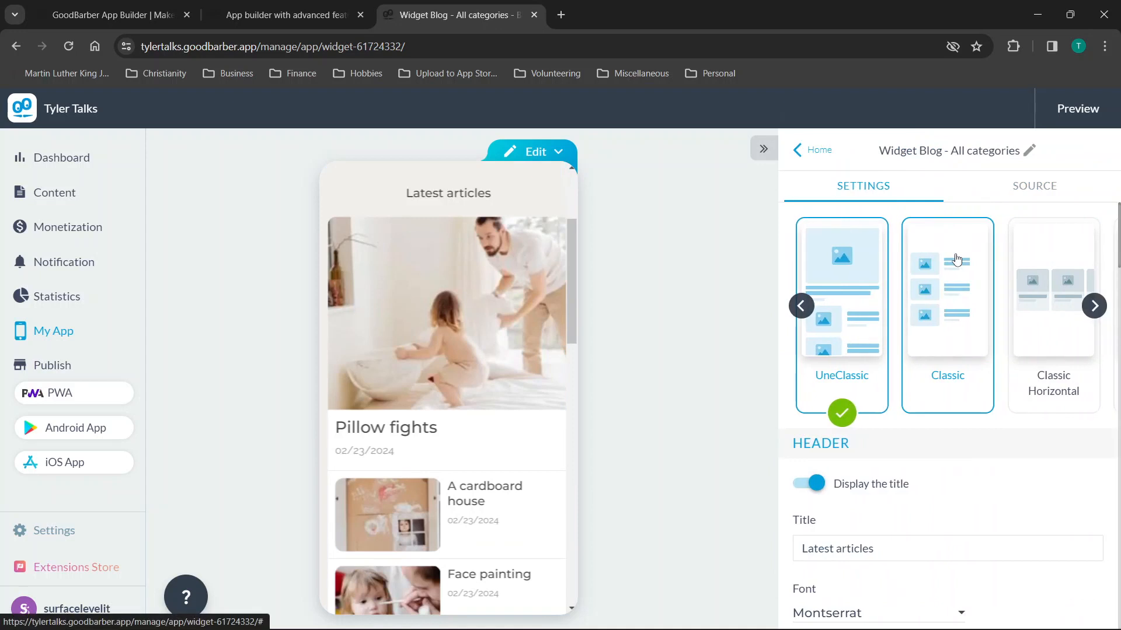
pyautogui.click(1028, 316)
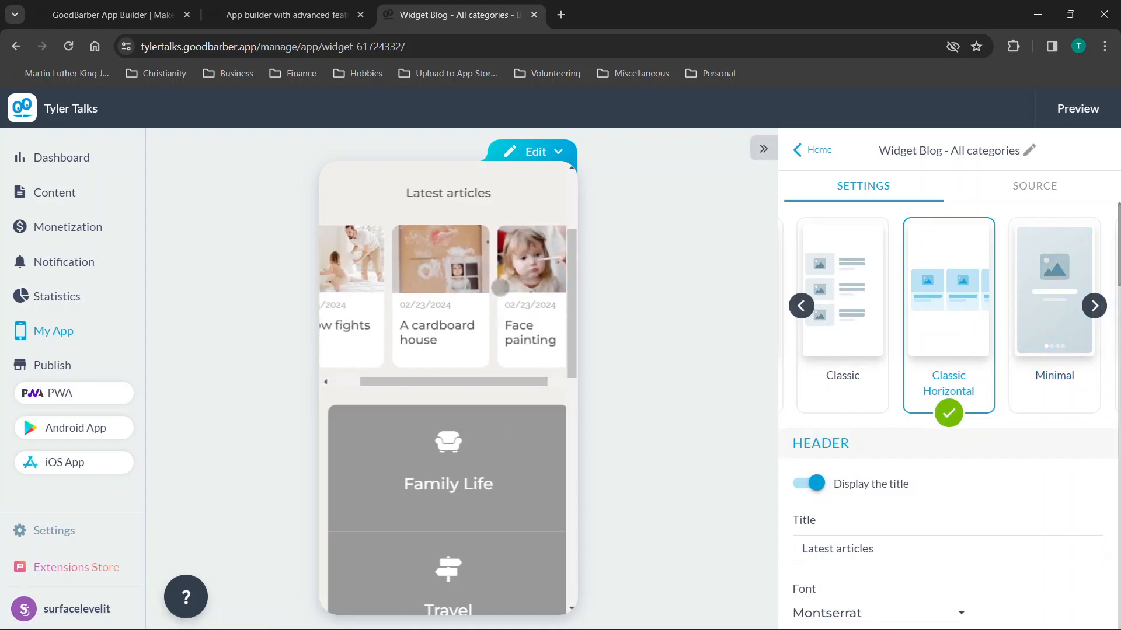
pyautogui.click(1042, 302)
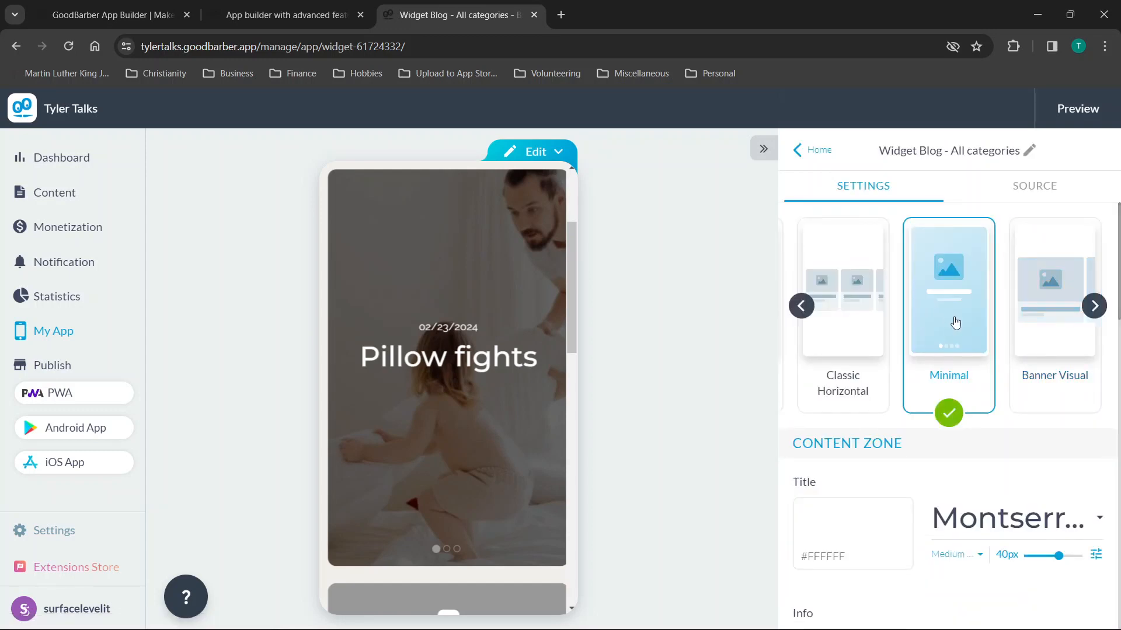
pyautogui.click(1080, 321)
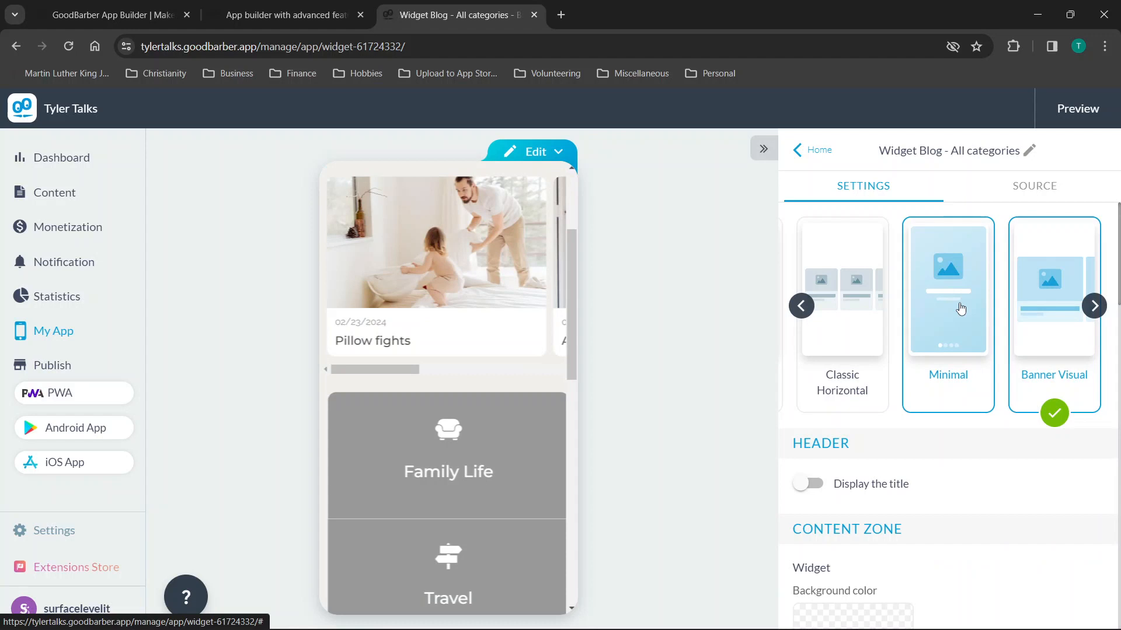
pyautogui.scroll(-4, 891, 470)
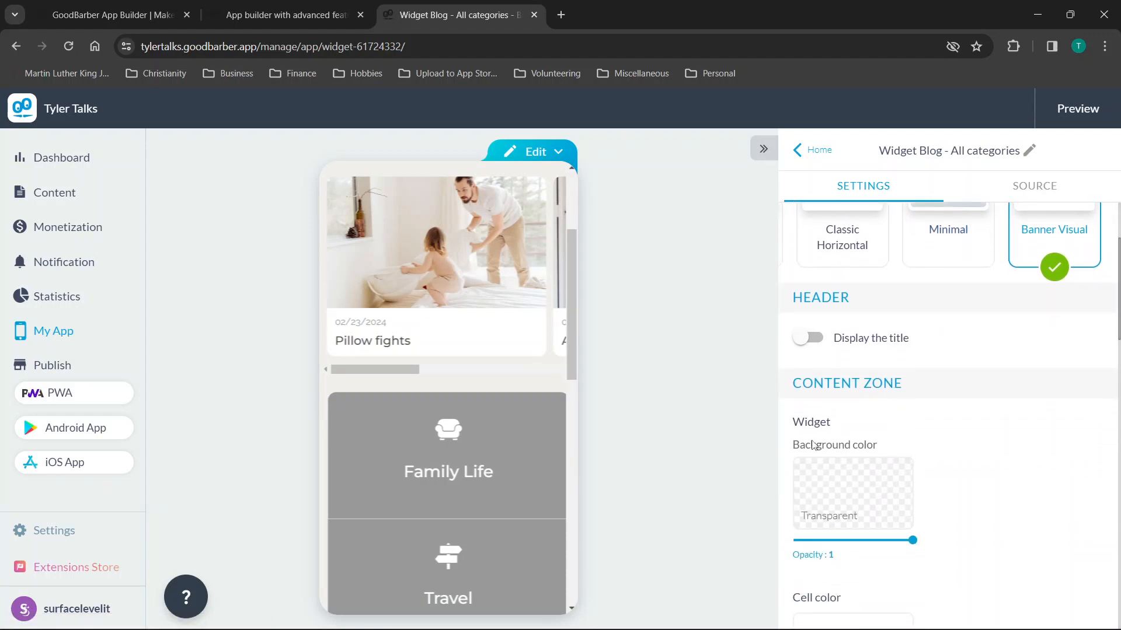
pyautogui.scroll(-6, 852, 441)
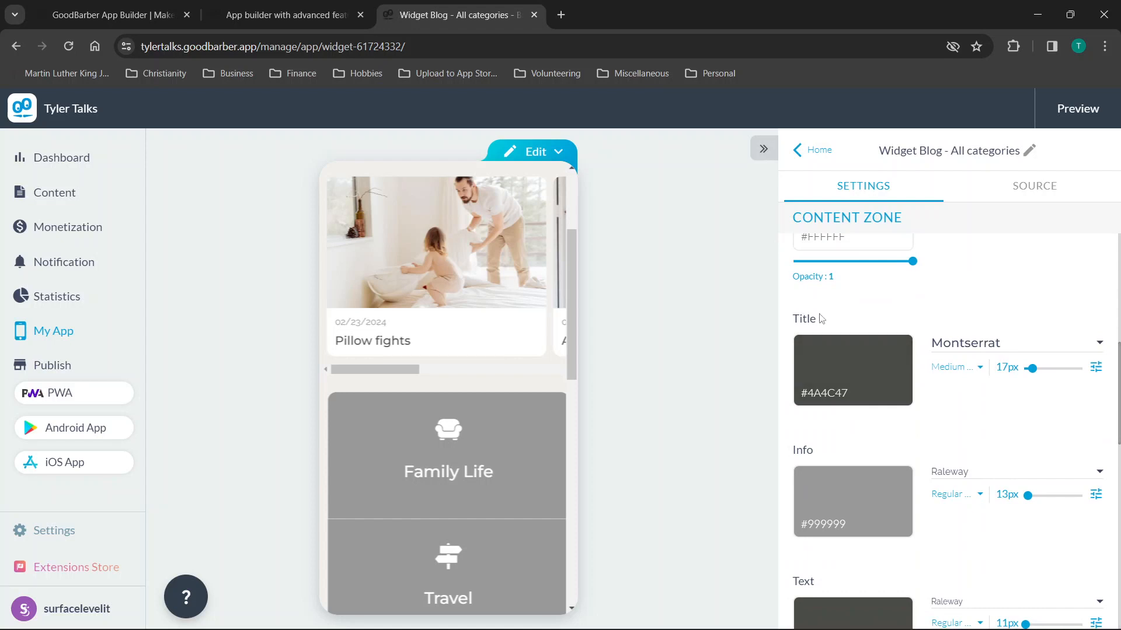
pyautogui.scroll(-1, 871, 371)
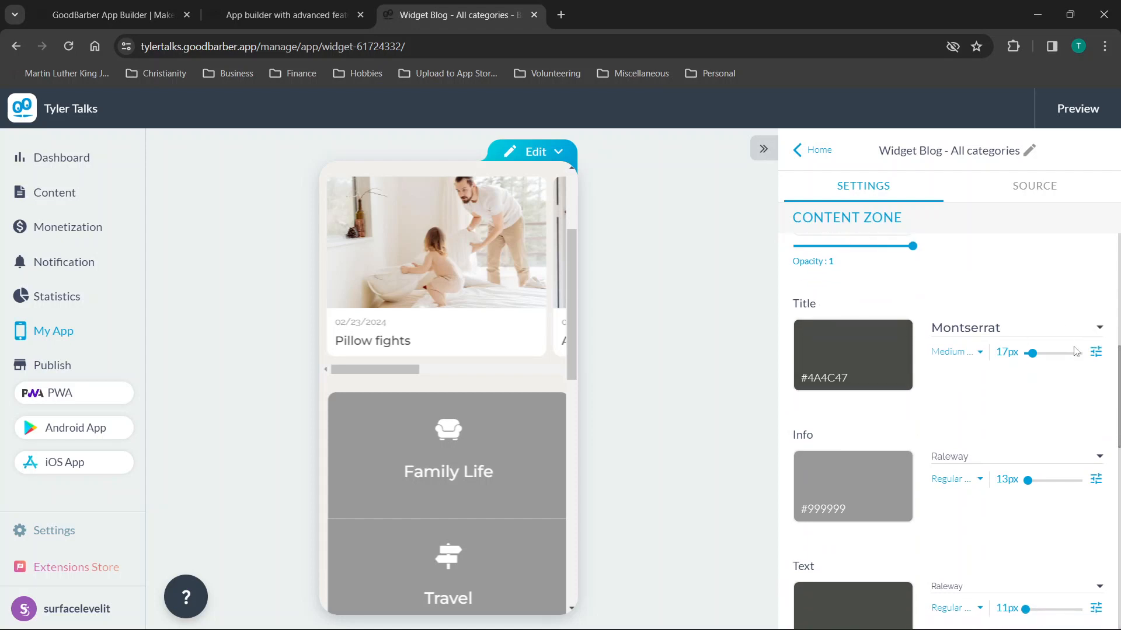
pyautogui.scroll(-6, 981, 376)
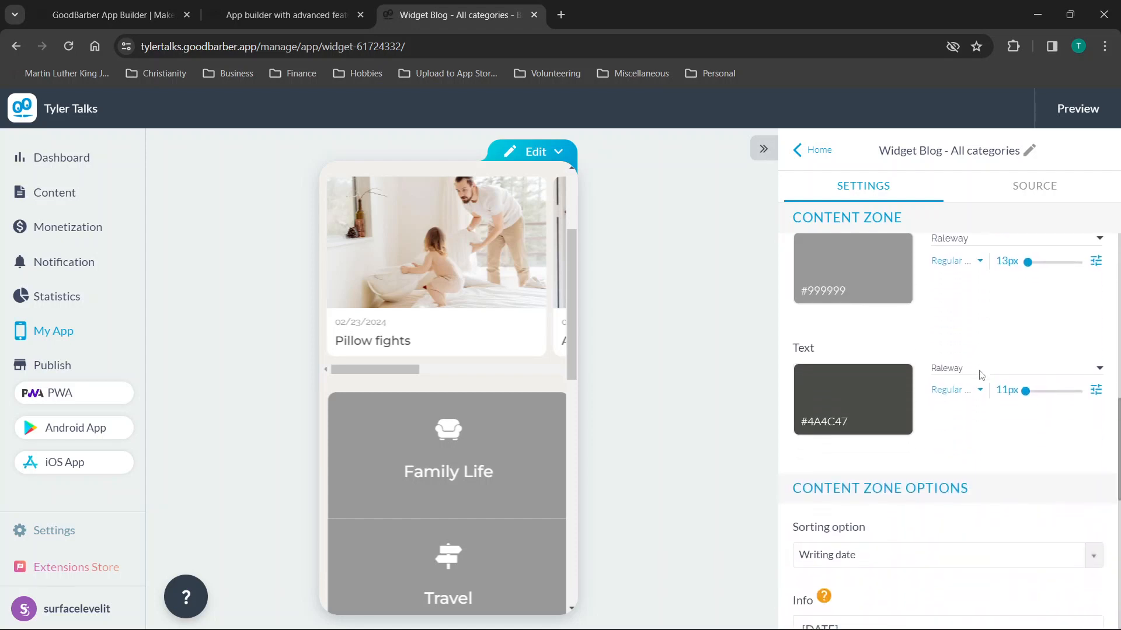
pyautogui.scroll(4, 981, 376)
pyautogui.scroll(-4, 982, 375)
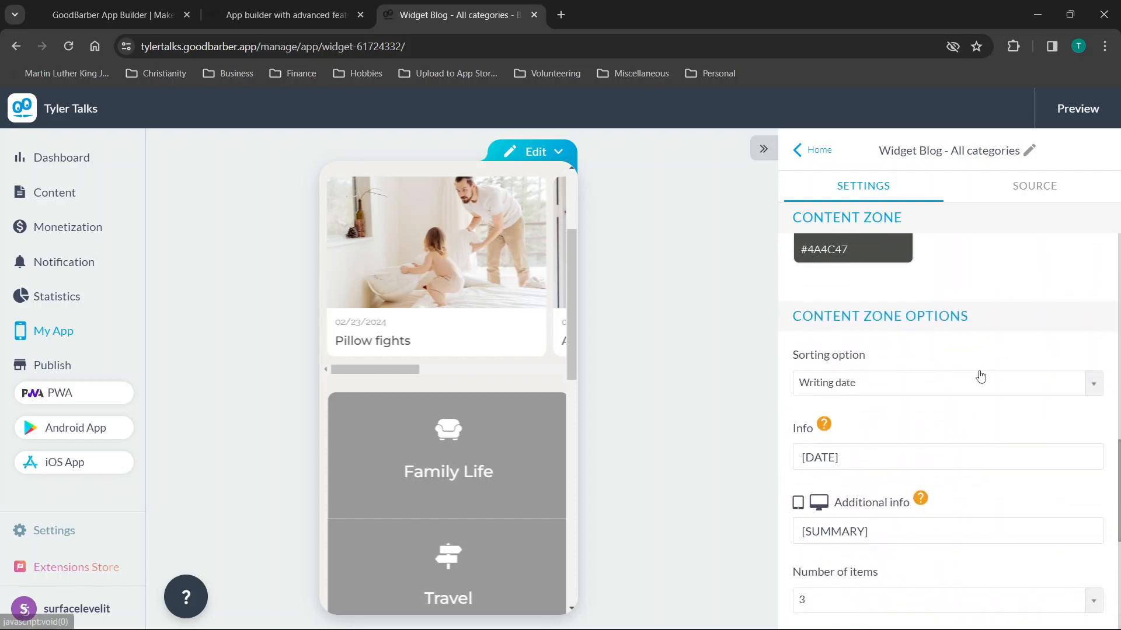
pyautogui.scroll(-1, 981, 375)
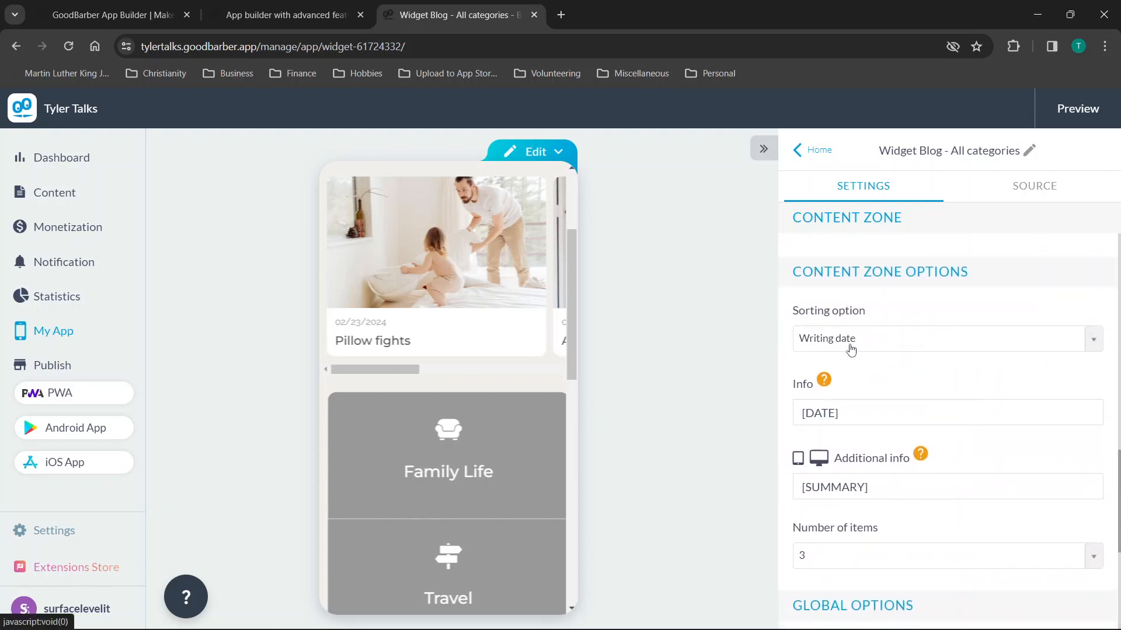
pyautogui.scroll(-4, 878, 405)
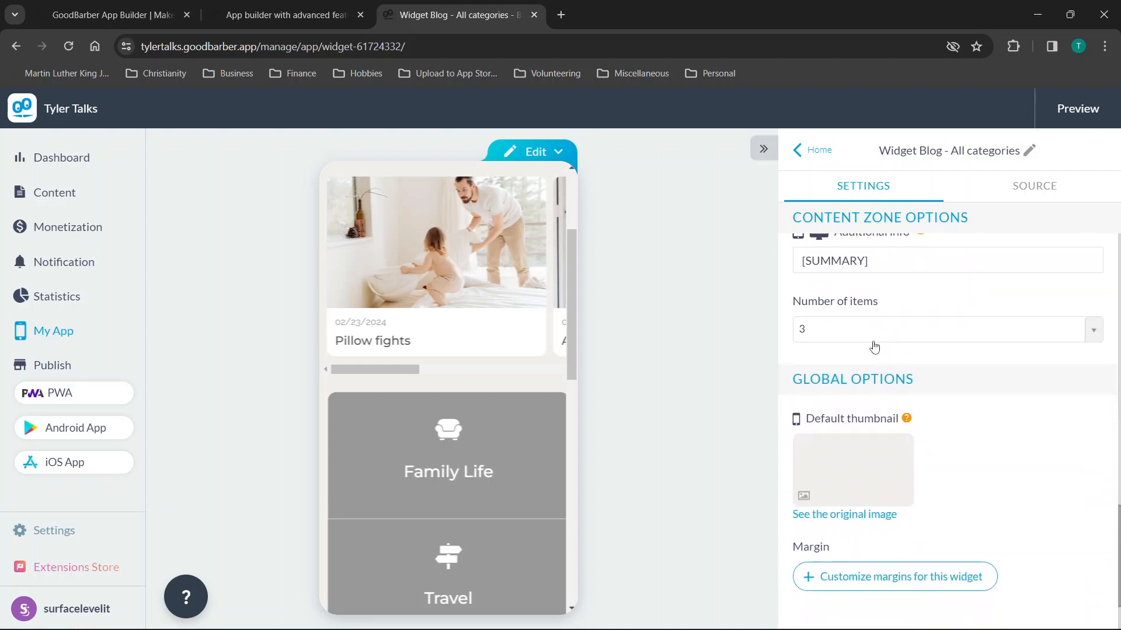
# Set Number of items under Content Zone Options to 5 for the blog widget.
pyautogui.click(874, 341)
pyautogui.click(829, 380)
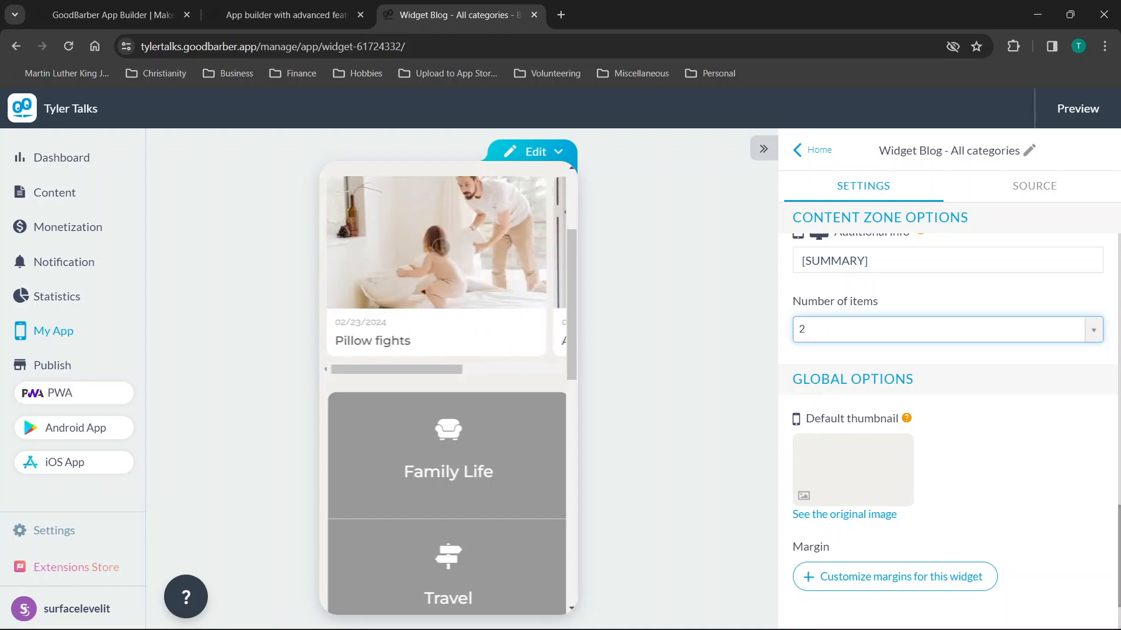
pyautogui.click(881, 341)
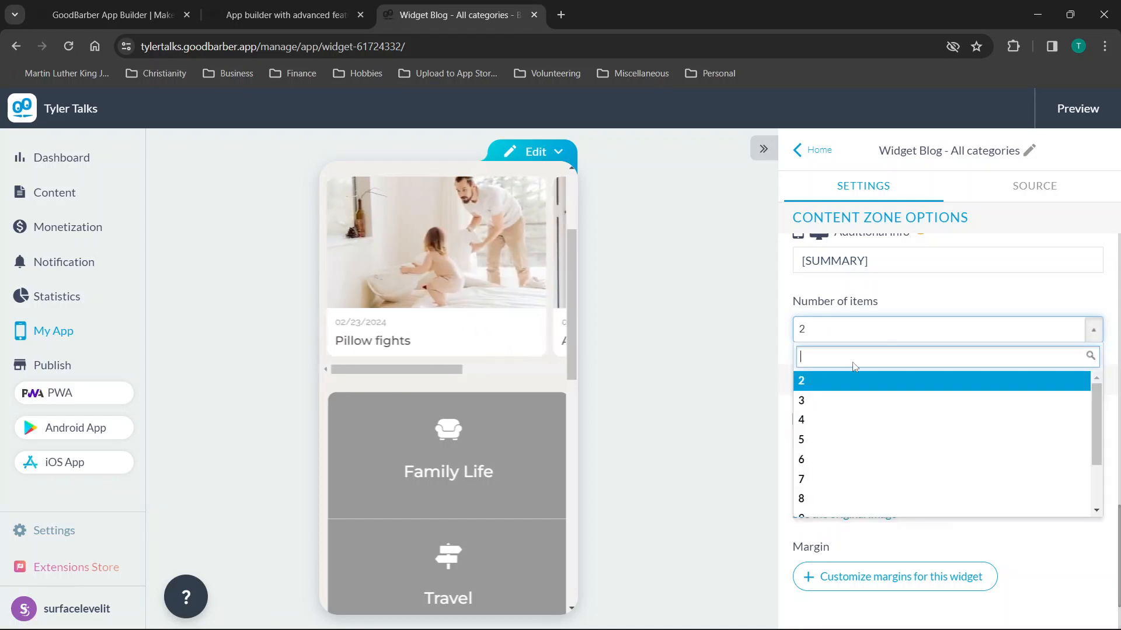
pyautogui.click(809, 439)
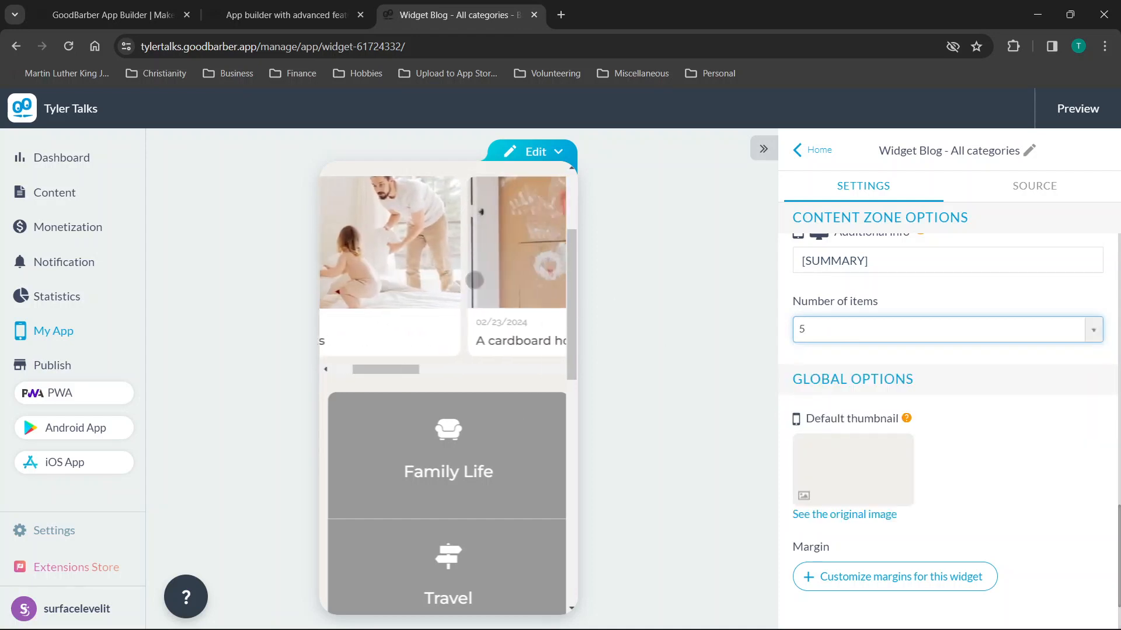
pyautogui.scroll(-2, 1020, 396)
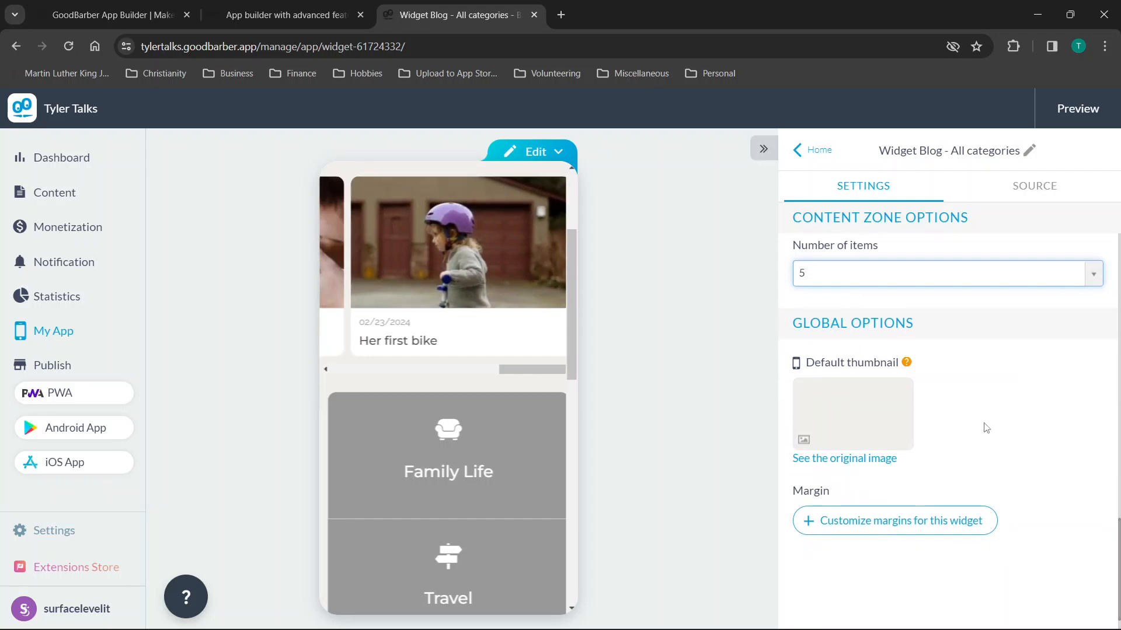
pyautogui.scroll(15, 986, 429)
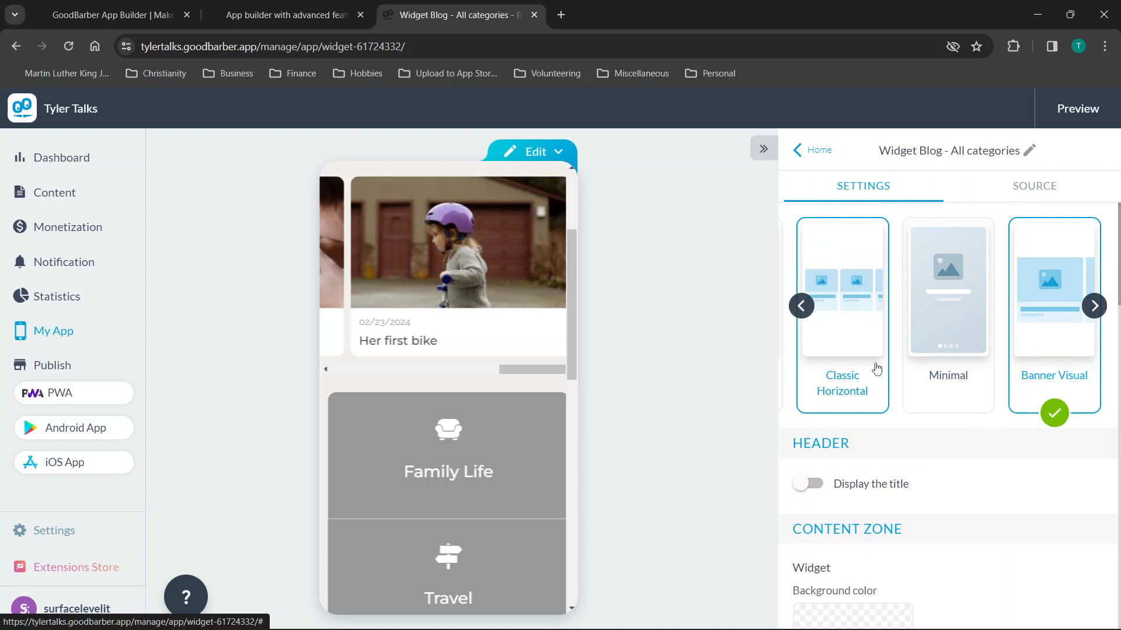
pyautogui.scroll(-1, 894, 465)
pyautogui.scroll(-1, 831, 491)
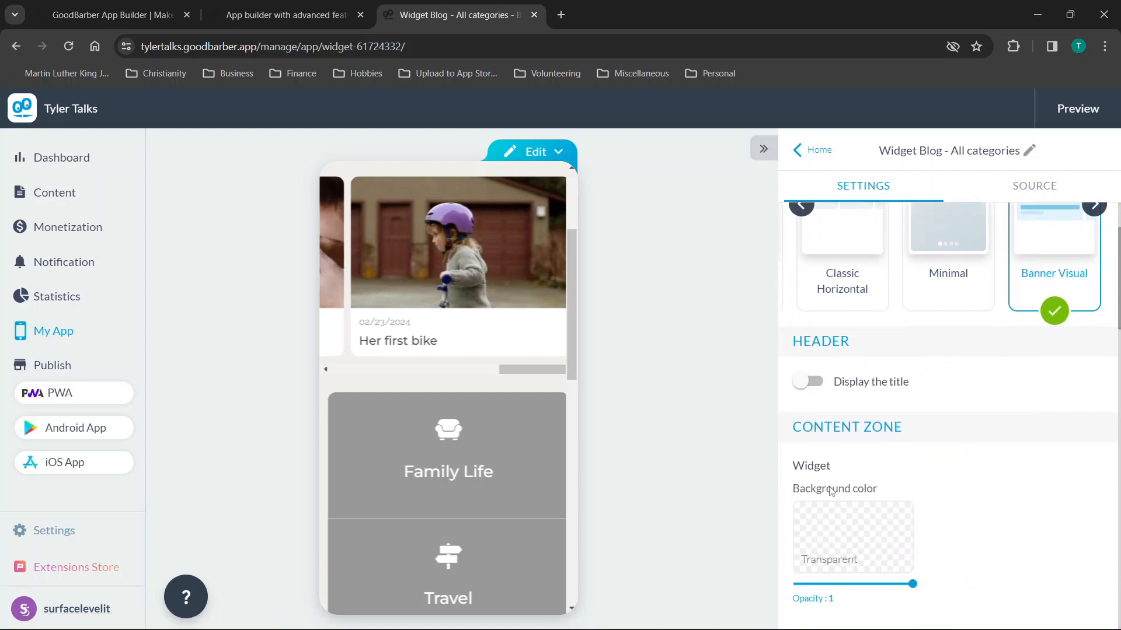
pyautogui.scroll(2, 831, 494)
# Show the blog widget's Source tab to confirm Family Life is the ticked section.
pyautogui.click(1022, 198)
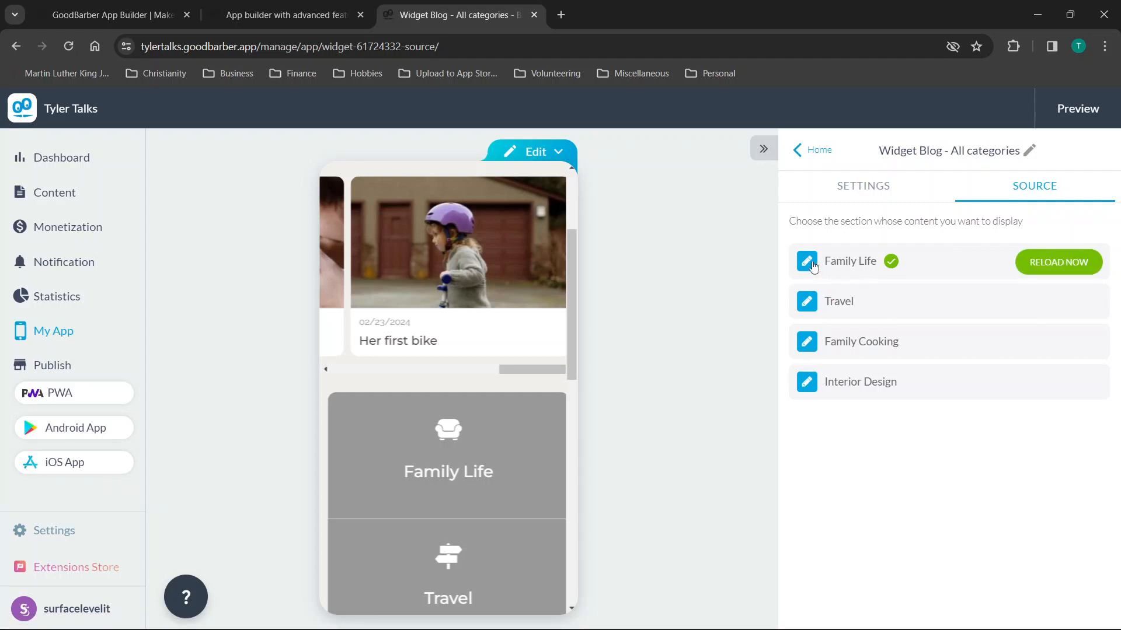
pyautogui.hscroll(-6, 391, 241)
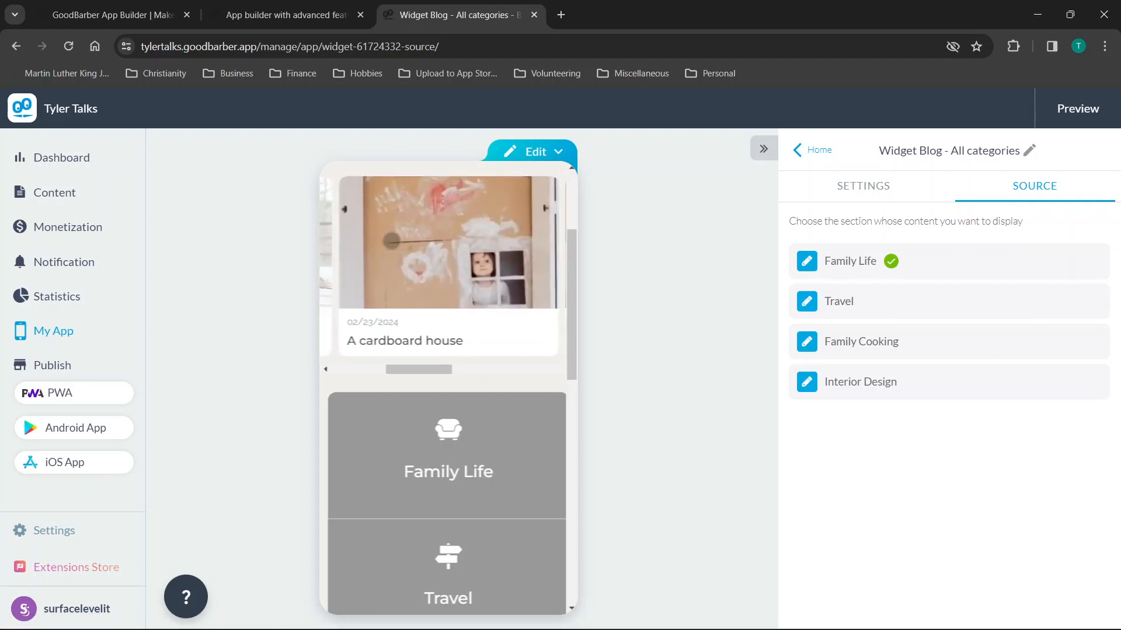
pyautogui.hscroll(3, 475, 296)
pyautogui.hscroll(-3, 476, 295)
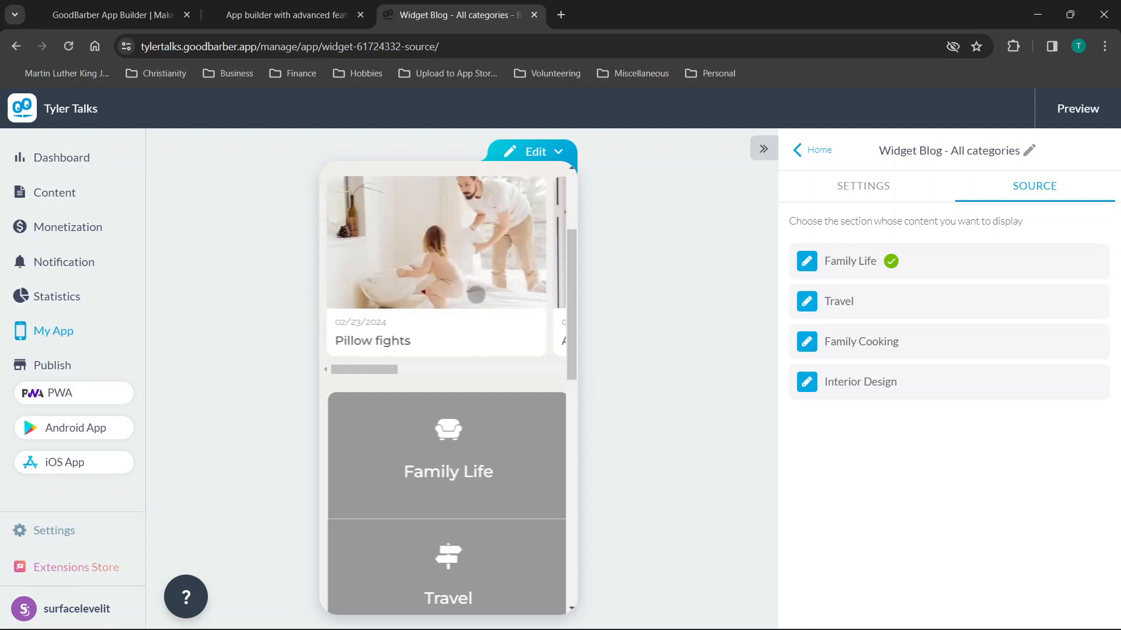
pyautogui.hscroll(3, 412, 302)
pyautogui.hscroll(-3, 413, 302)
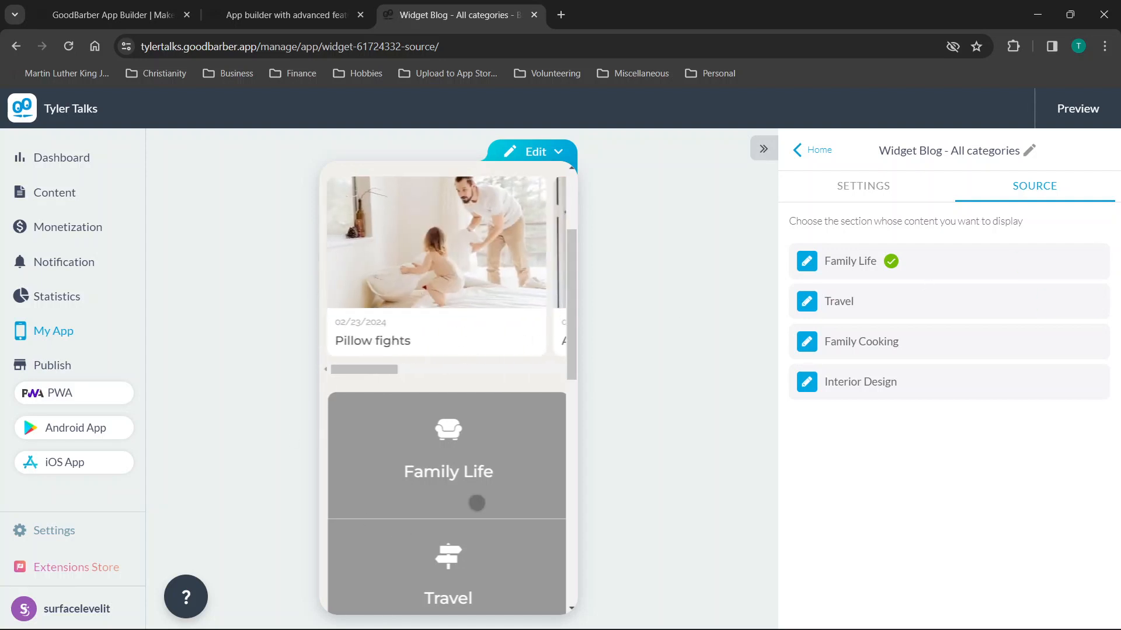
pyautogui.scroll(-3, 546, 470)
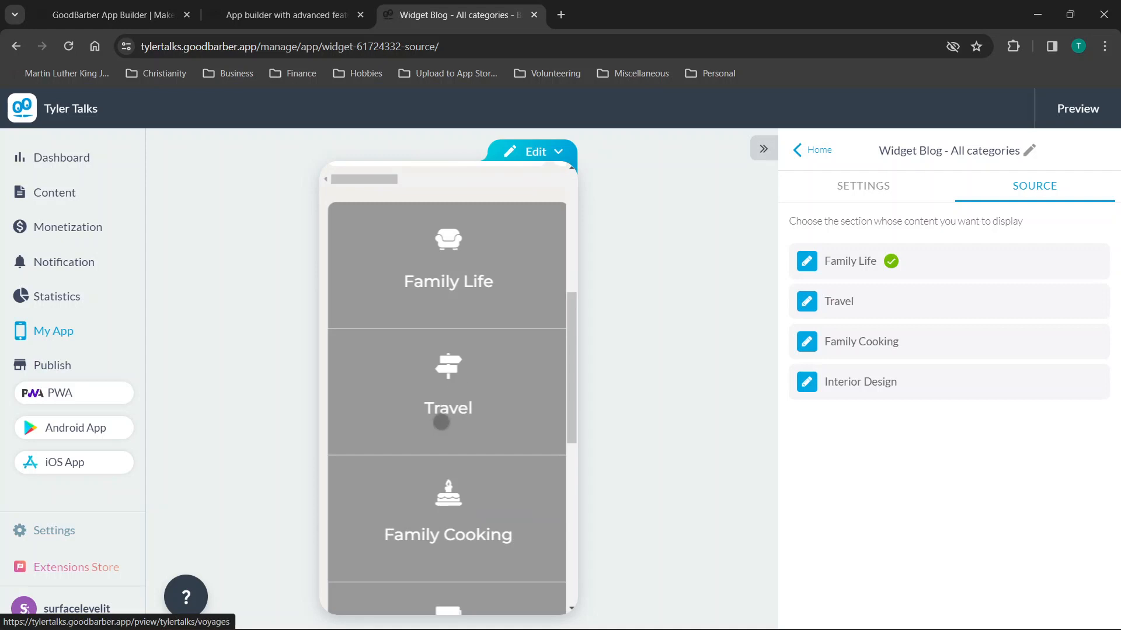
pyautogui.scroll(-3, 542, 434)
pyautogui.scroll(6, 498, 447)
pyautogui.moveTo(811, 270)
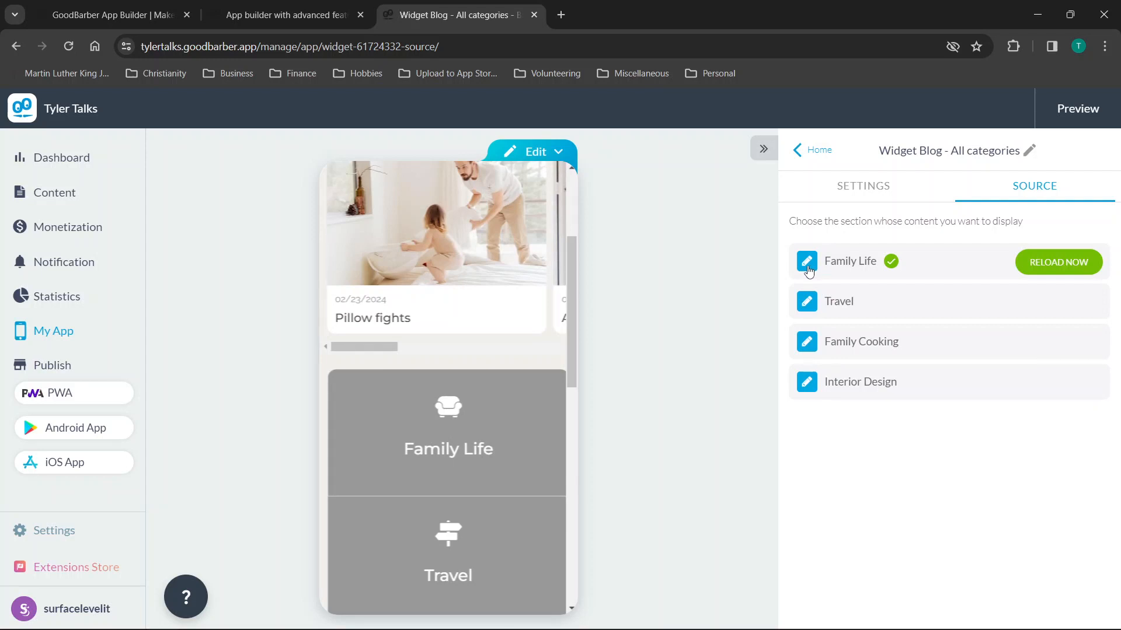
# Change the blog widget's source from Family Life to Family Cooking, then to Travel.
pyautogui.click(1050, 264)
pyautogui.moveTo(809, 297)
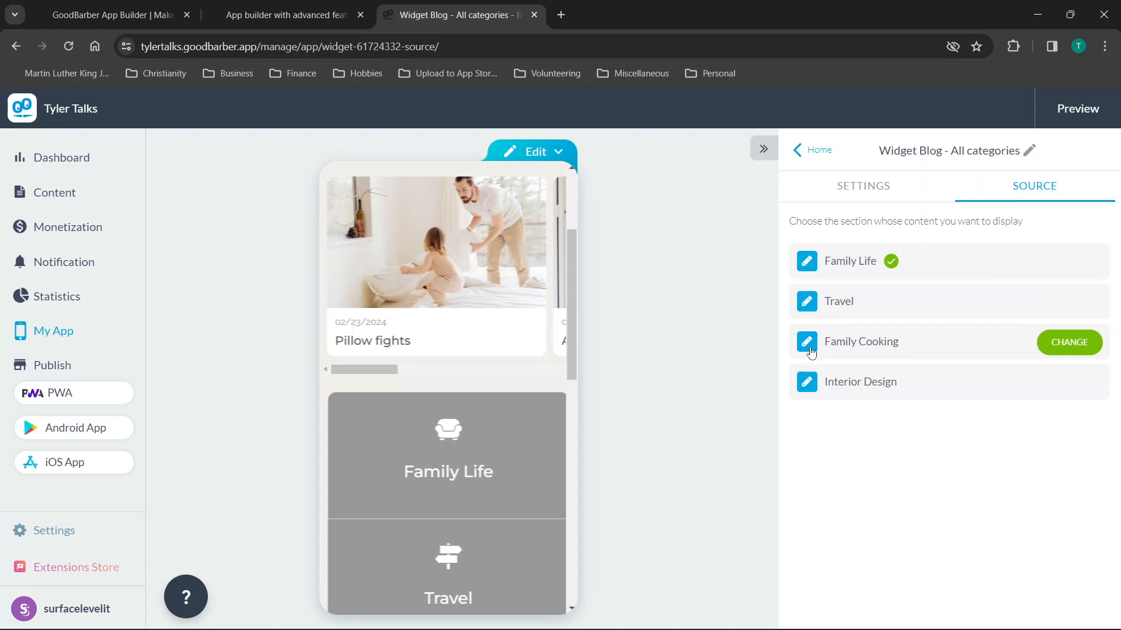
pyautogui.click(1071, 341)
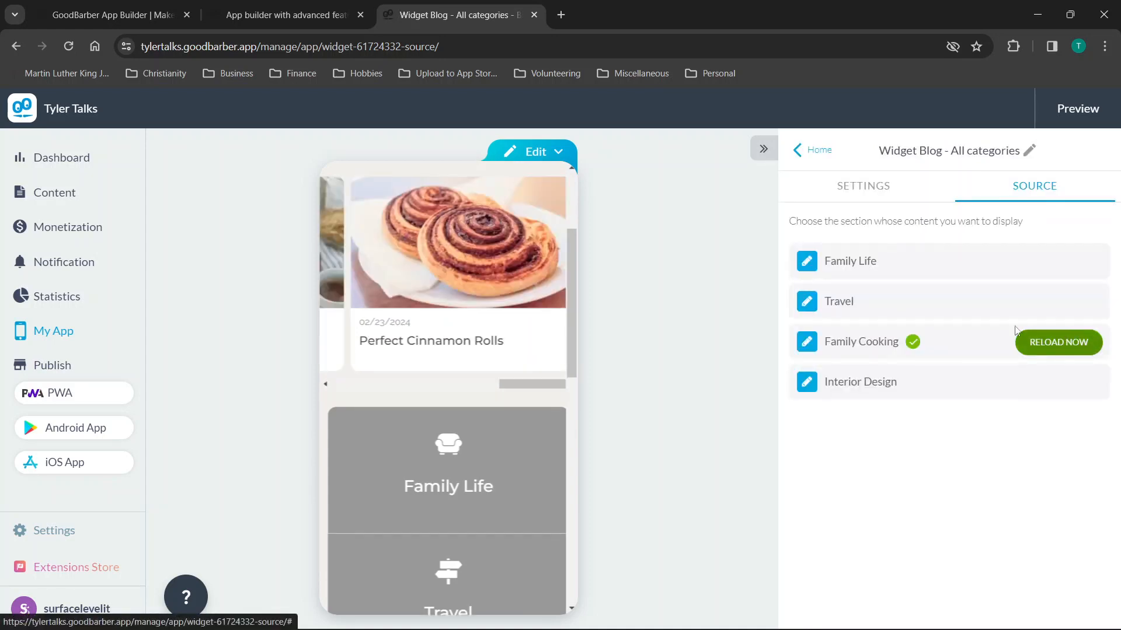
pyautogui.click(1017, 334)
pyautogui.scroll(-2, 388, 500)
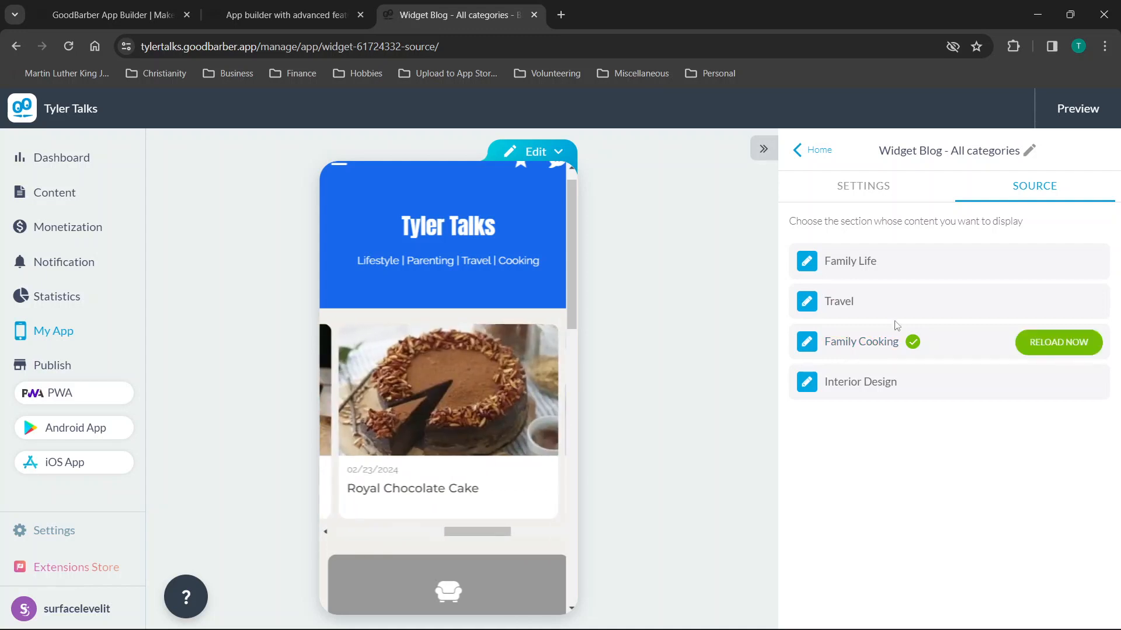
pyautogui.click(1050, 302)
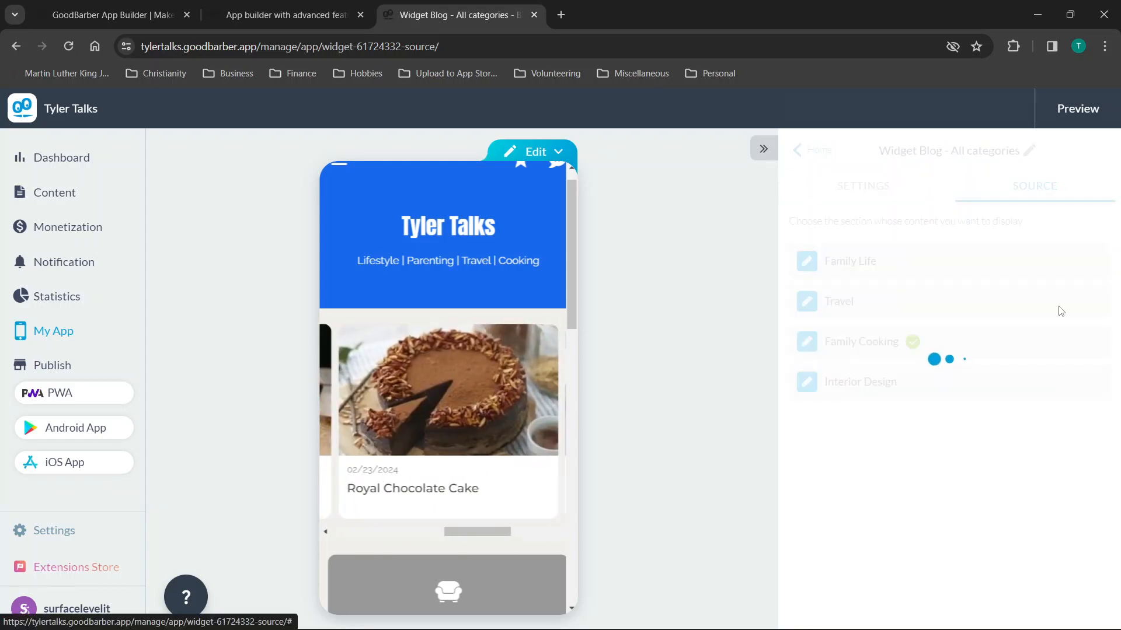
pyautogui.scroll(-3, 391, 398)
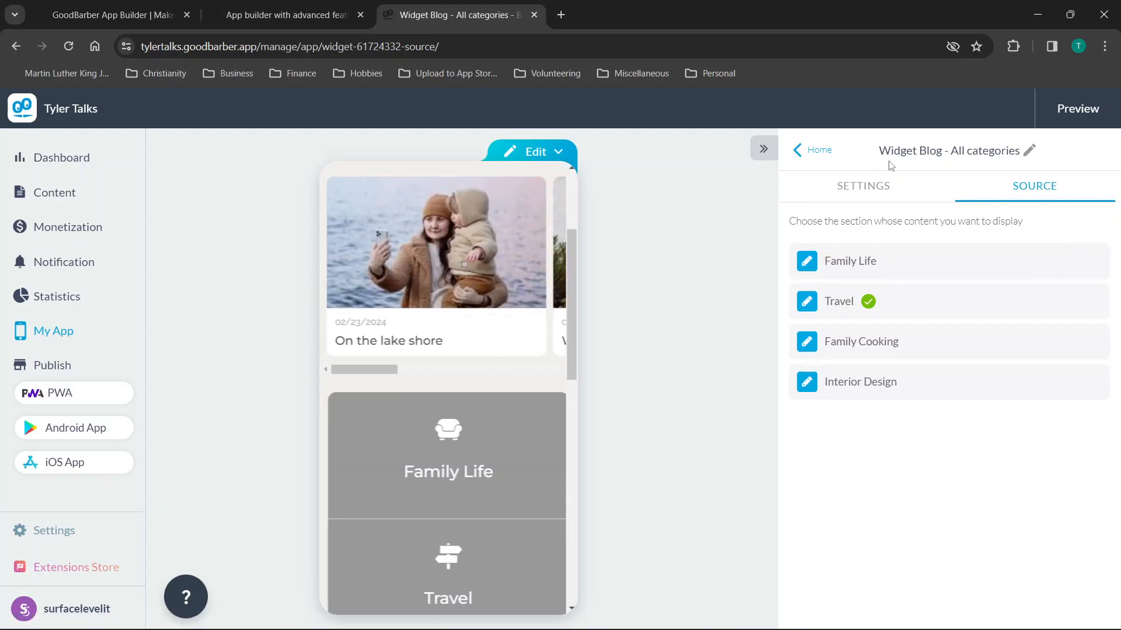
# Start editing the widget title, cancel it, and return to the Home widget list.
pyautogui.click(1029, 151)
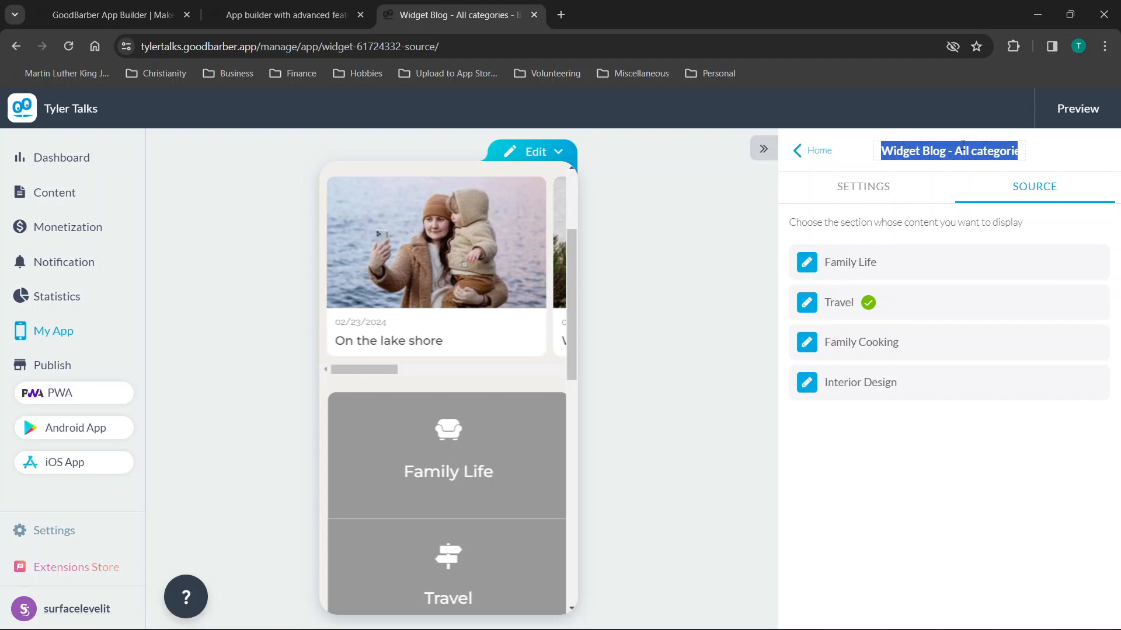
pyautogui.press('Return')
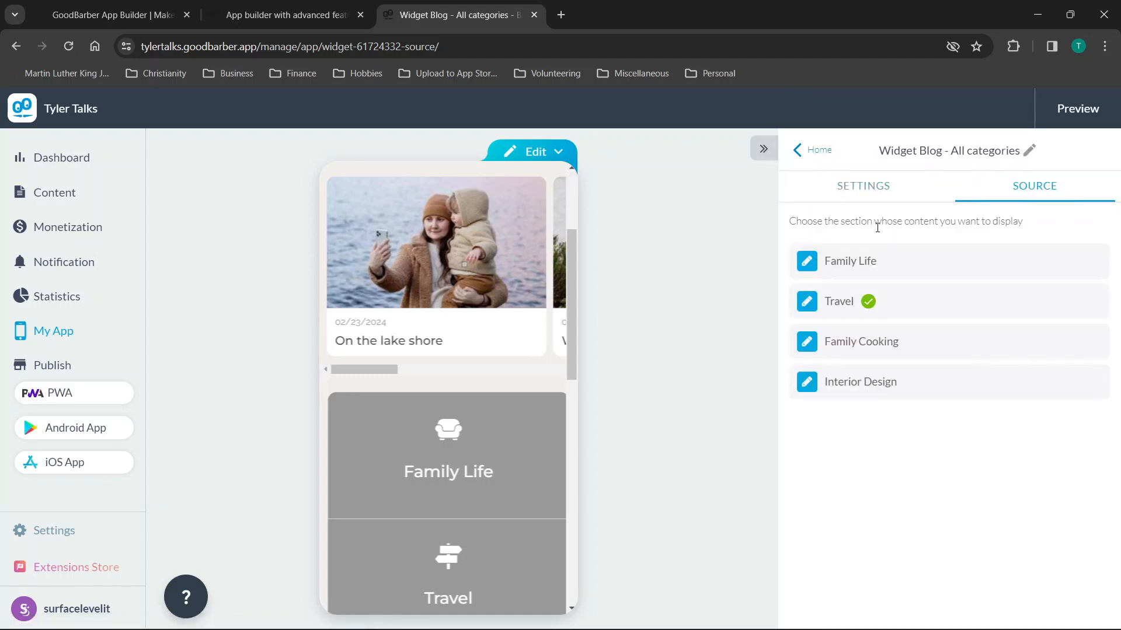
pyautogui.click(803, 146)
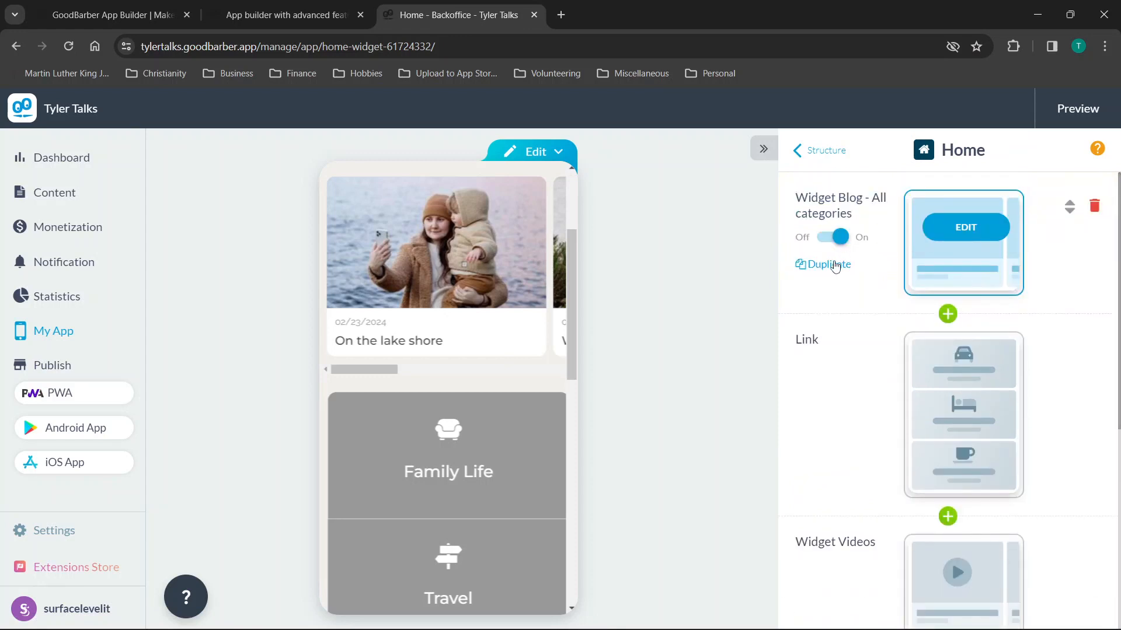
# Open the Widget Blog - All categories settings and scroll down to Global Options.
pyautogui.click(972, 233)
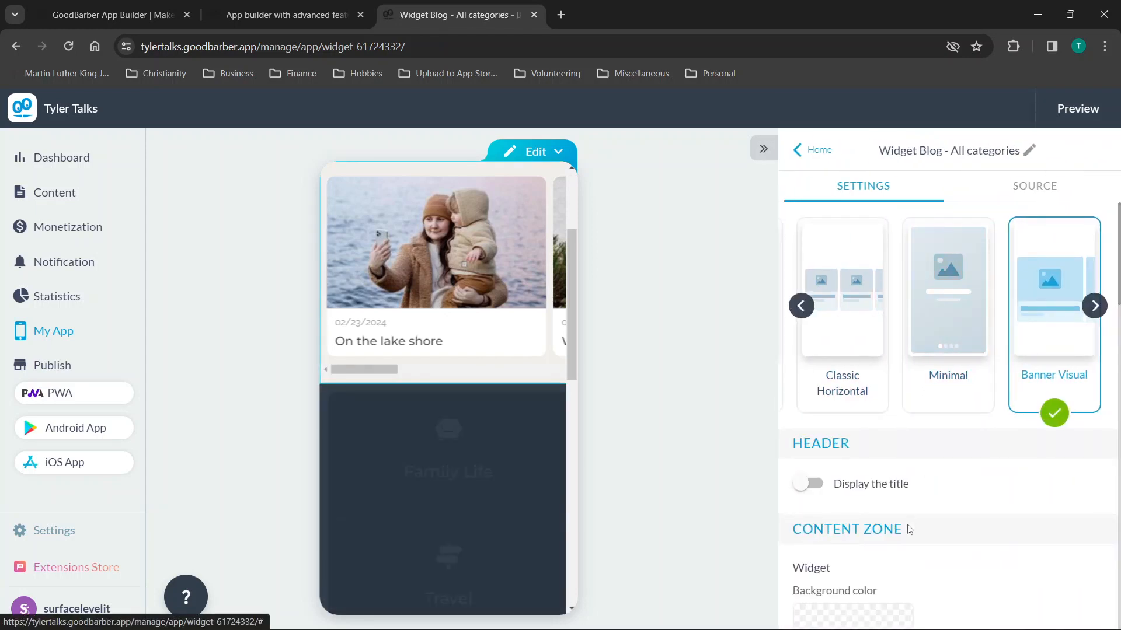
pyautogui.scroll(-5, 919, 469)
pyautogui.scroll(-5, 909, 530)
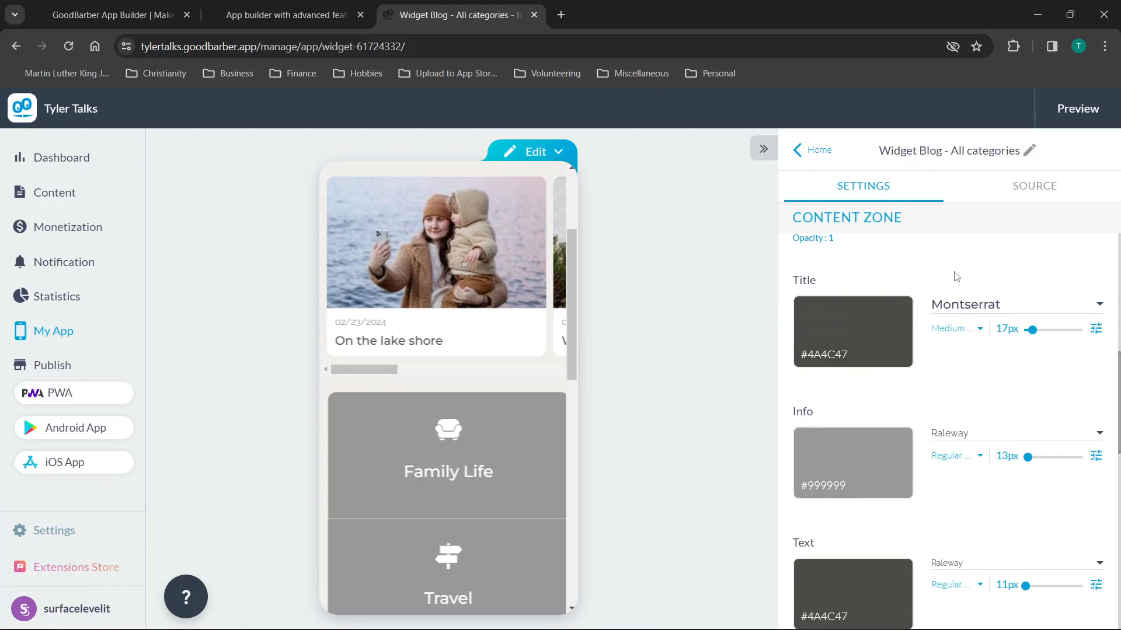
pyautogui.scroll(-7, 956, 277)
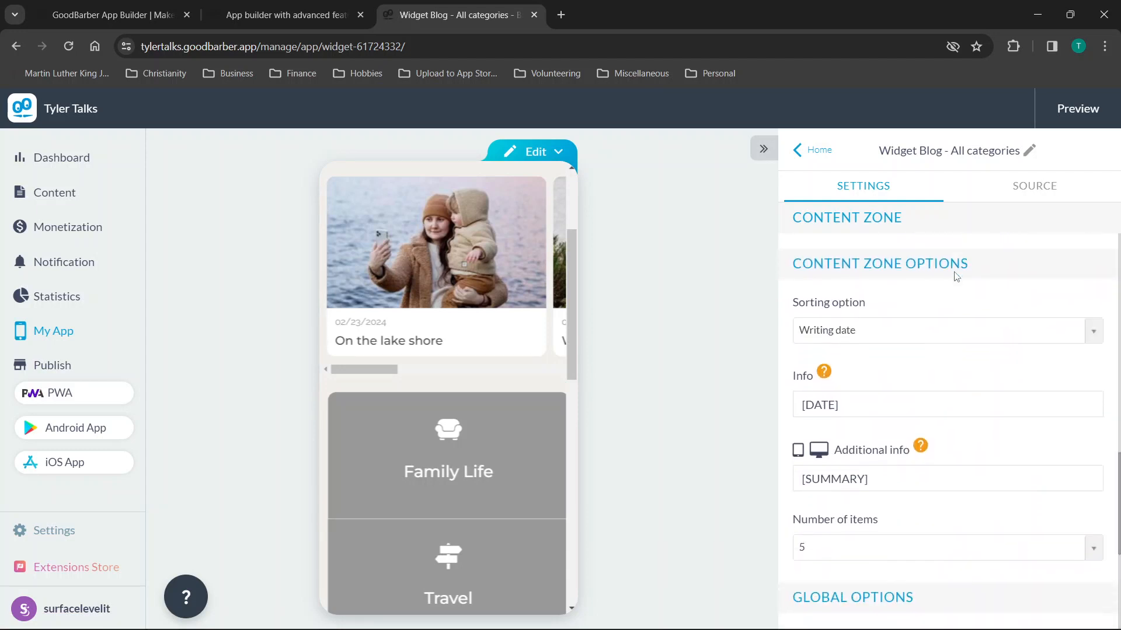
pyautogui.scroll(-5, 956, 276)
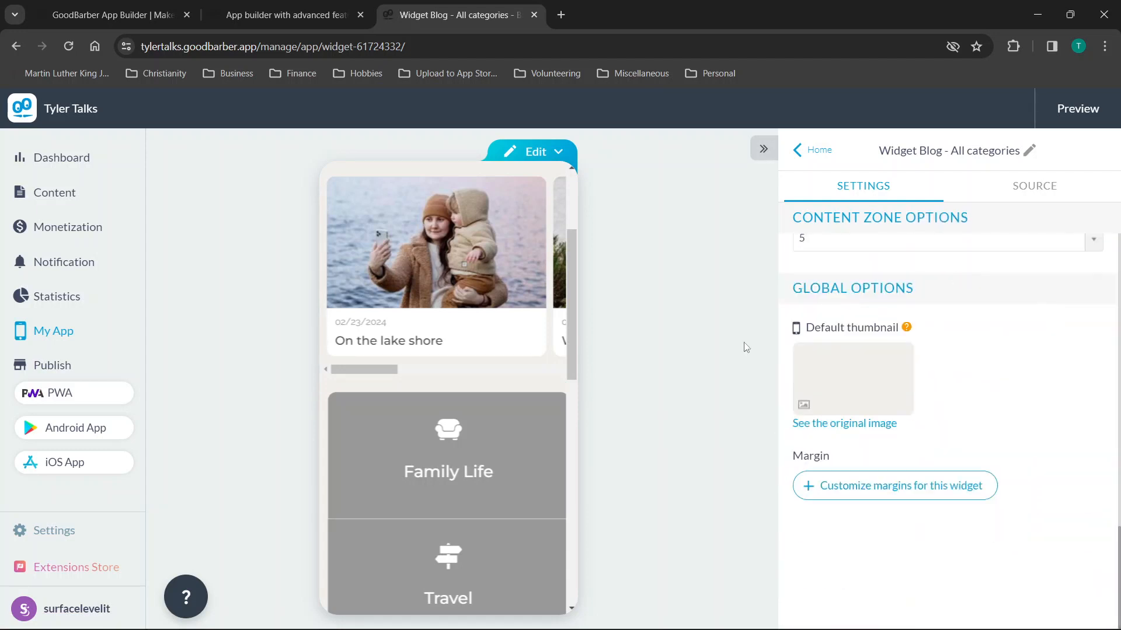
# Replace the 'On the lake shore' article's body text with 'Test' and publish it.
pyautogui.click(430, 344)
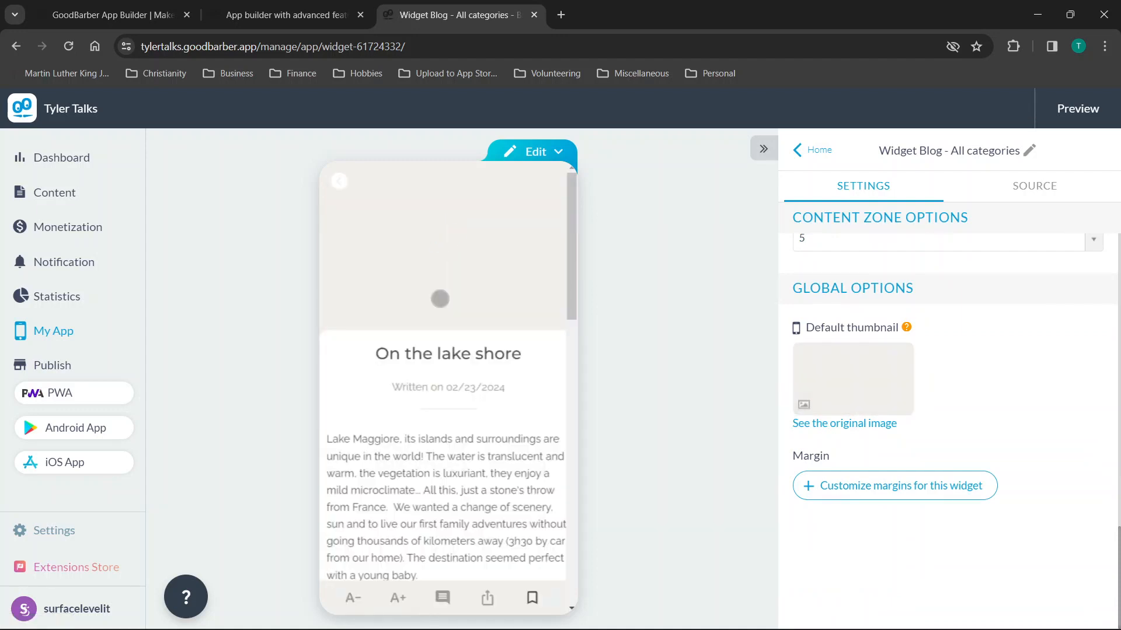
pyautogui.scroll(-3, 428, 369)
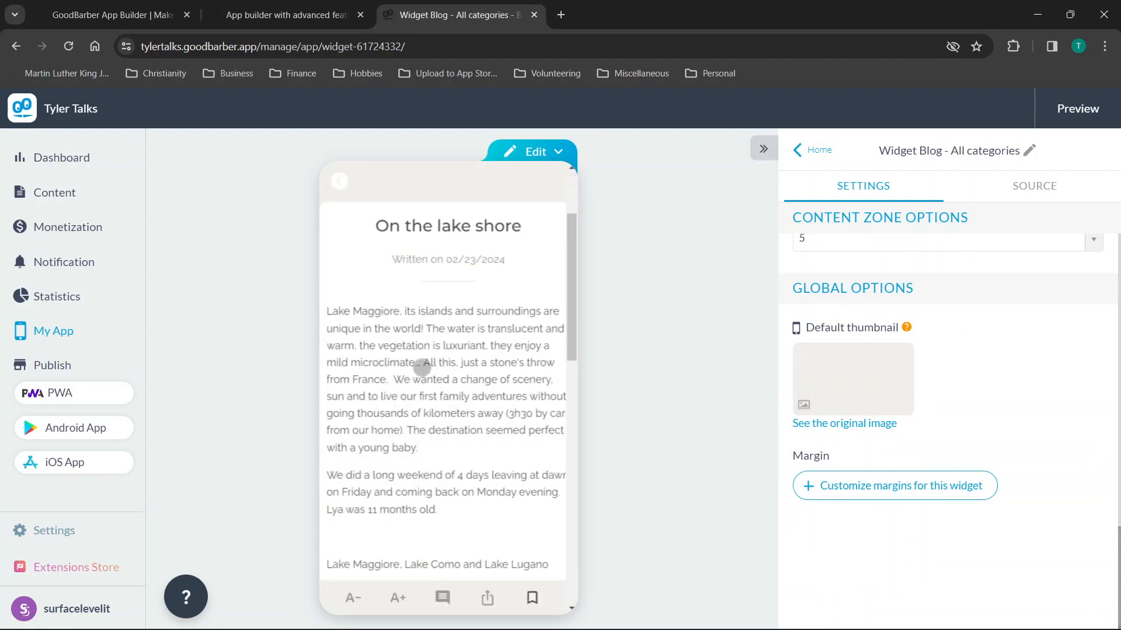
pyautogui.click(537, 152)
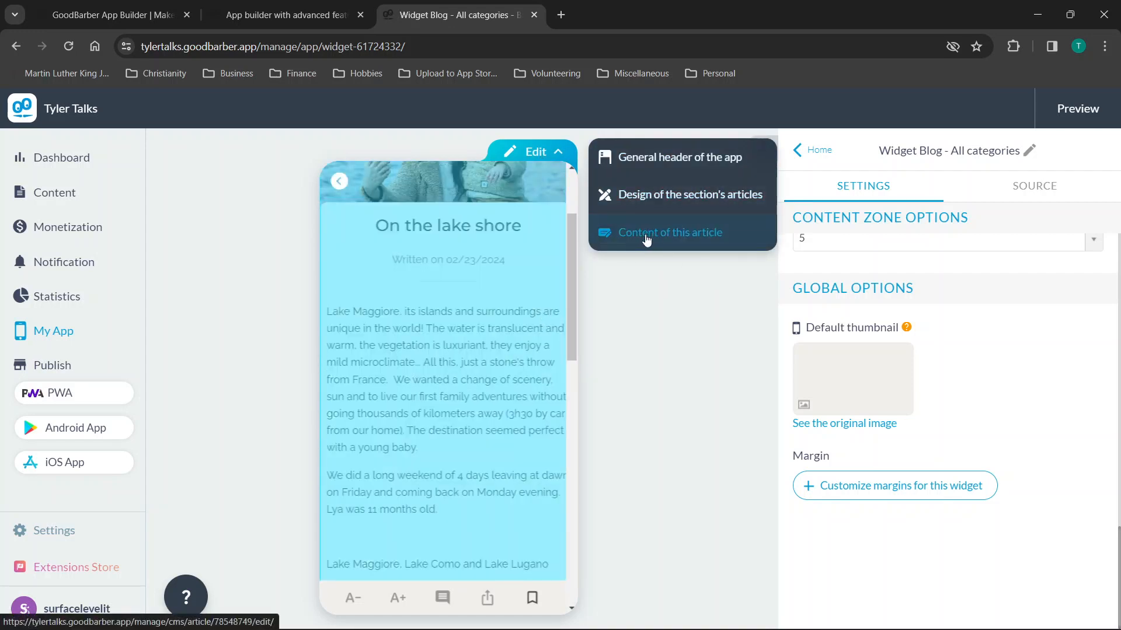
pyautogui.click(646, 240)
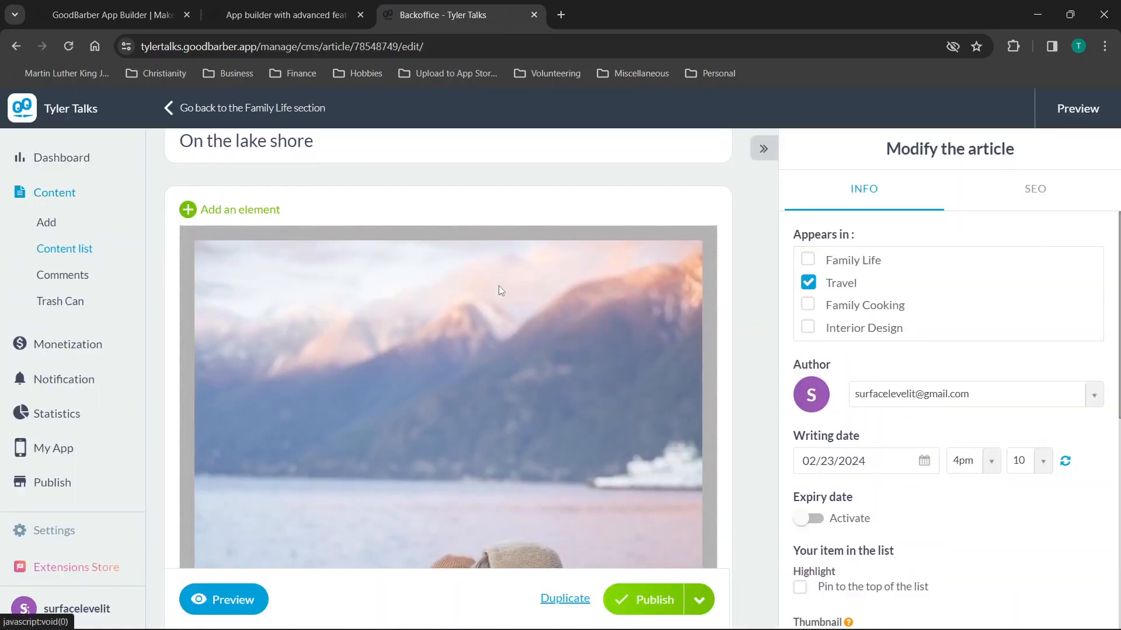
pyautogui.scroll(-10, 449, 318)
pyautogui.scroll(-5, 327, 323)
pyautogui.hotkey('ctrl', 'a')
pyautogui.write('T')
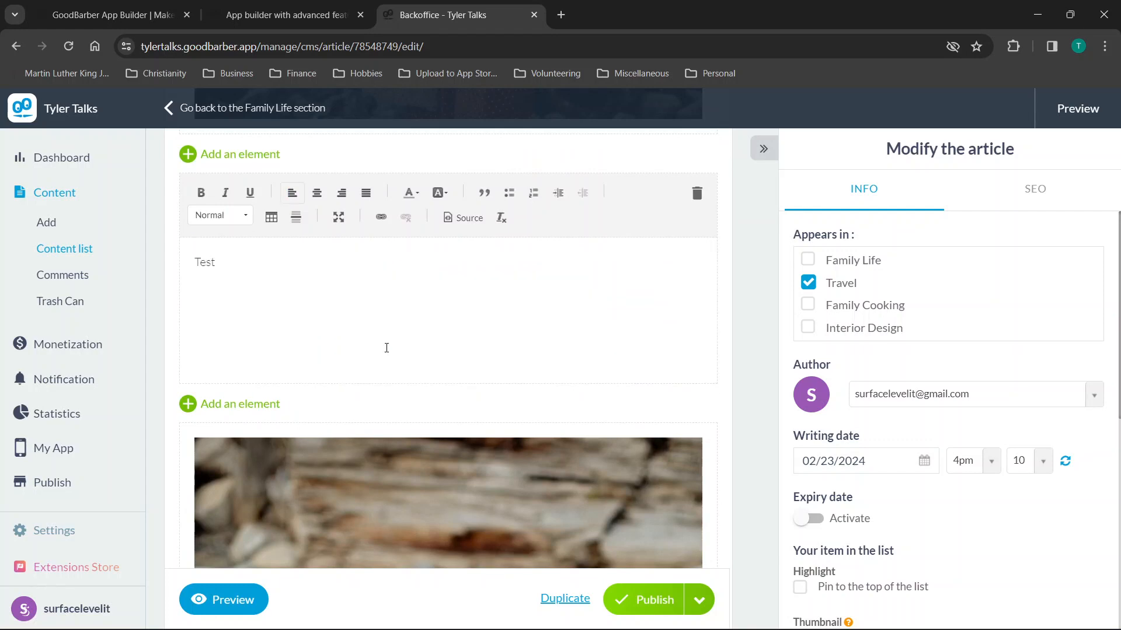
pyautogui.scroll(-15, 386, 348)
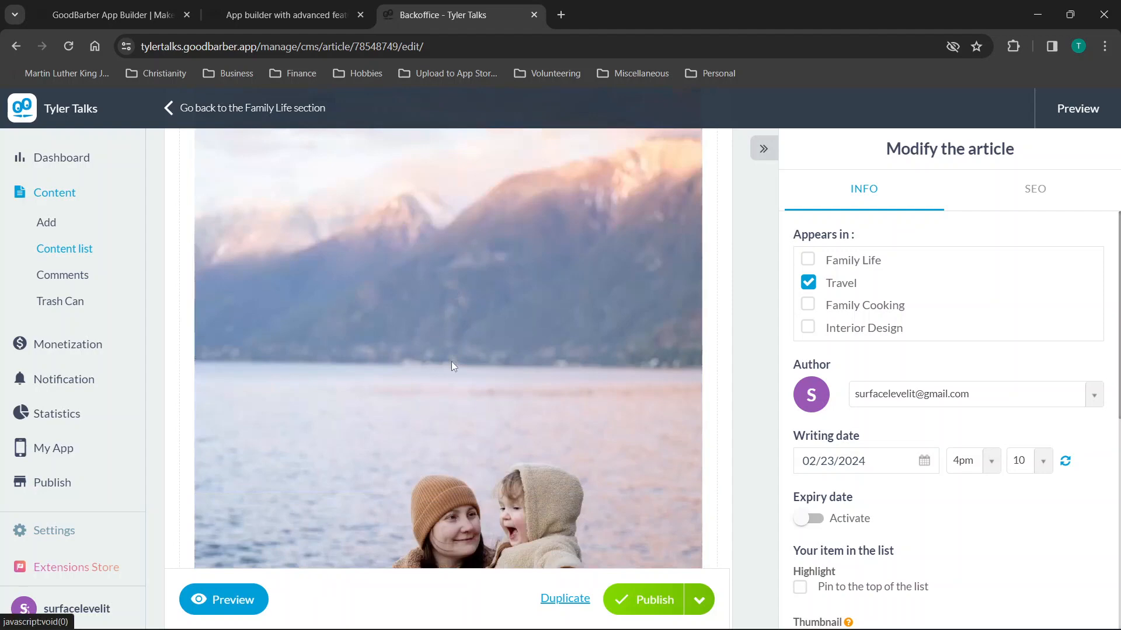
pyautogui.scroll(-5, 454, 366)
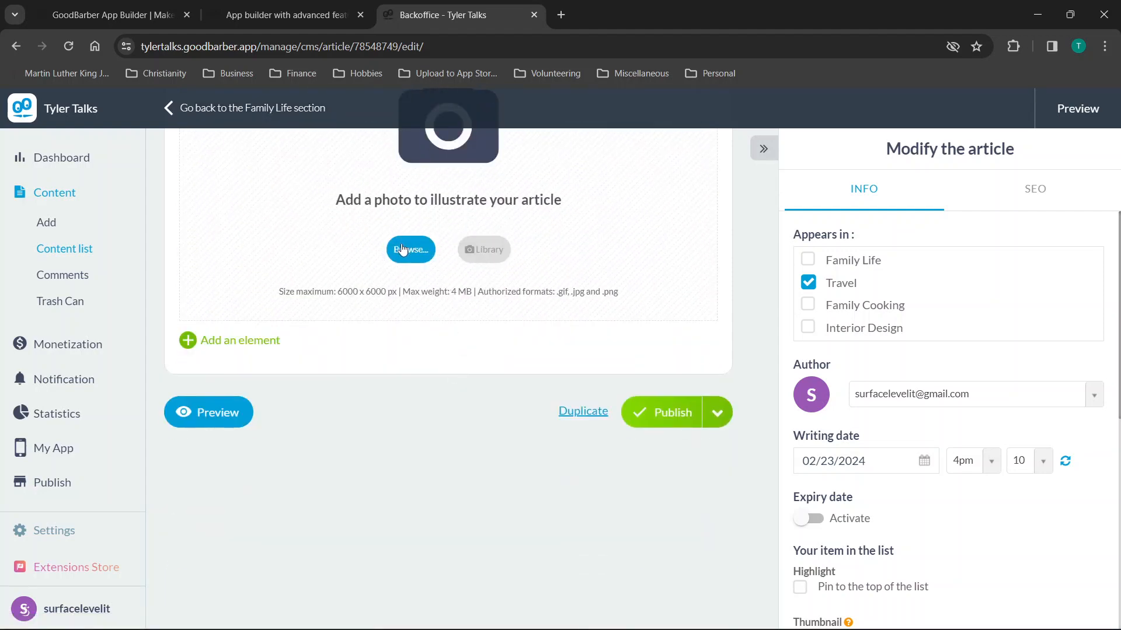
pyautogui.click(653, 412)
# Retitle the article 'Hey!' and publish the change.
pyautogui.click(325, 218)
pyautogui.hotkey('ctrl', 'a')
pyautogui.write('Hey')
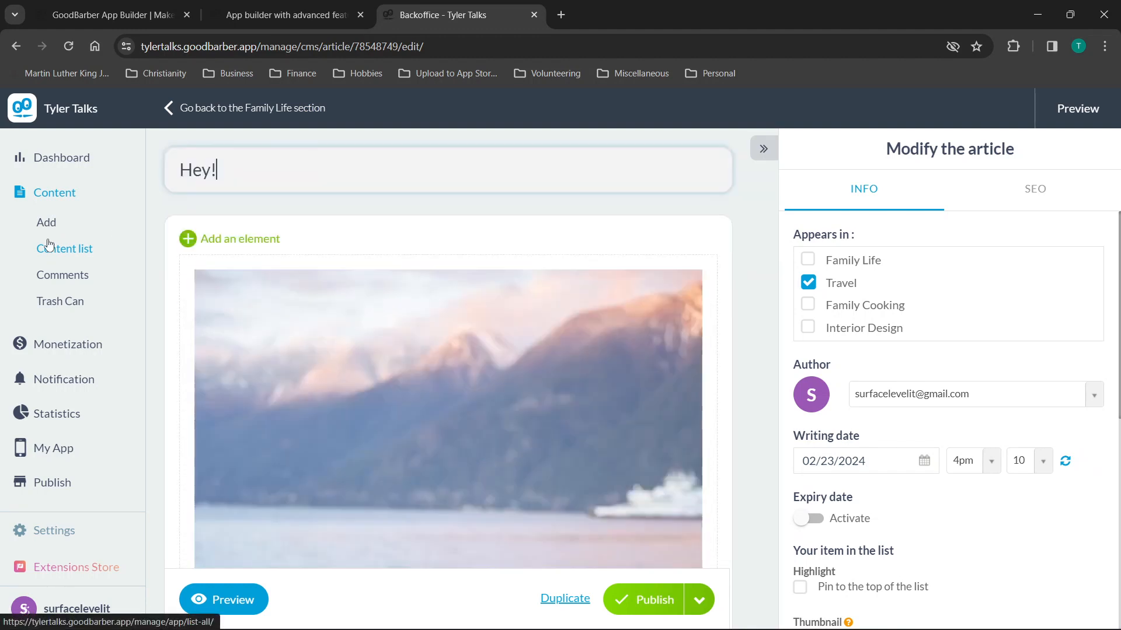
pyautogui.write('!')
pyautogui.click(661, 593)
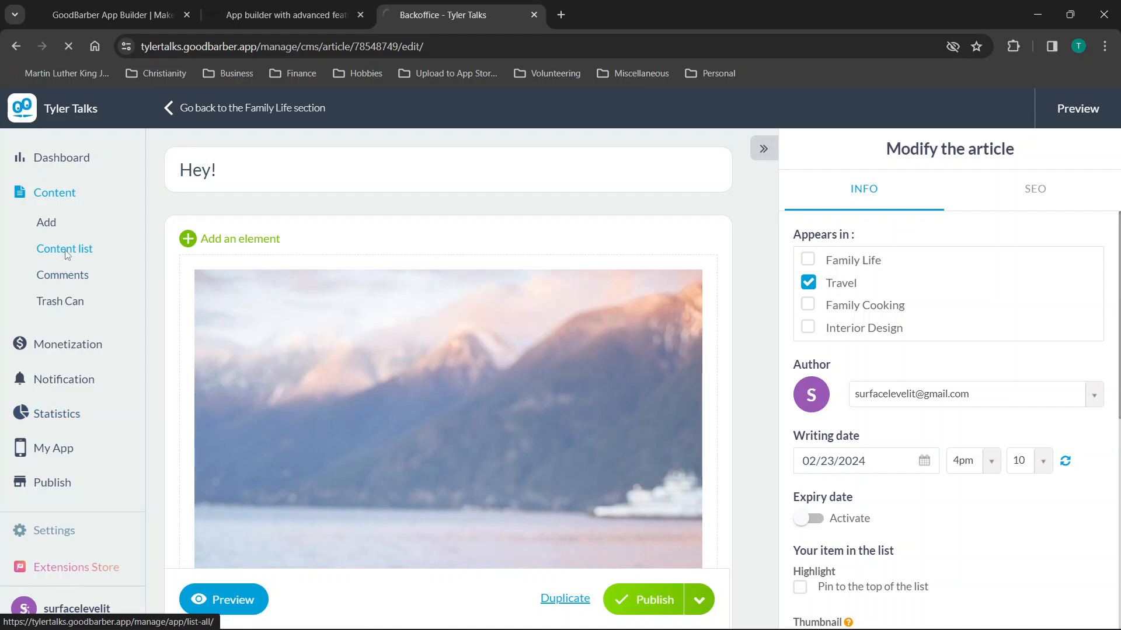
# Open the 'Hey!' article from the home preview's Travel carousel, then return to the home screen.
pyautogui.scroll(-10, 433, 355)
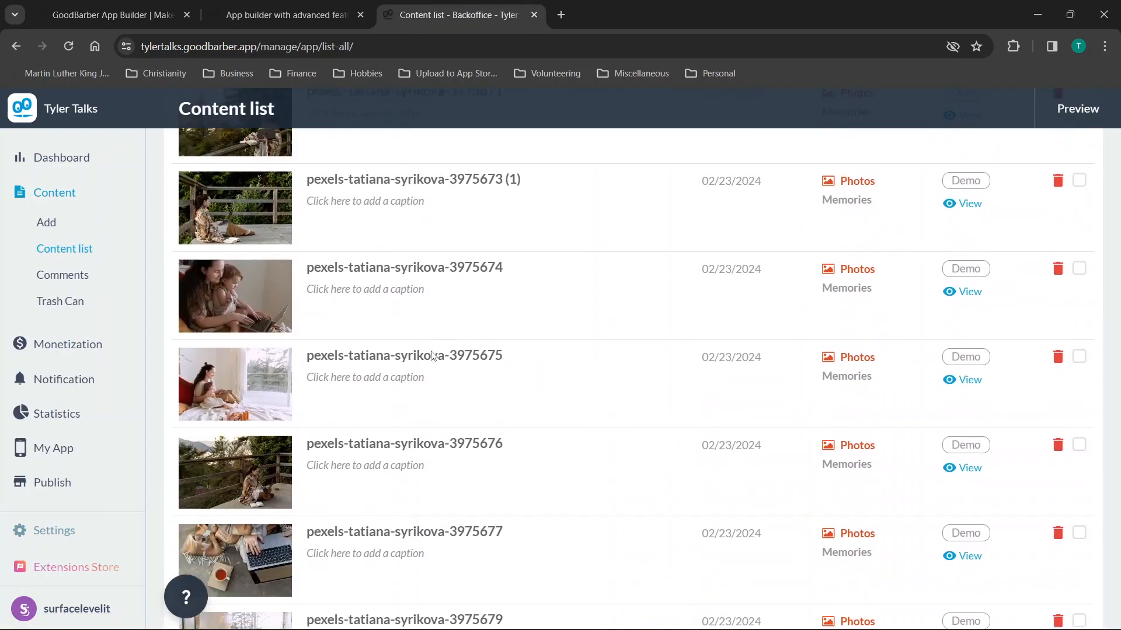
pyautogui.scroll(10, 432, 355)
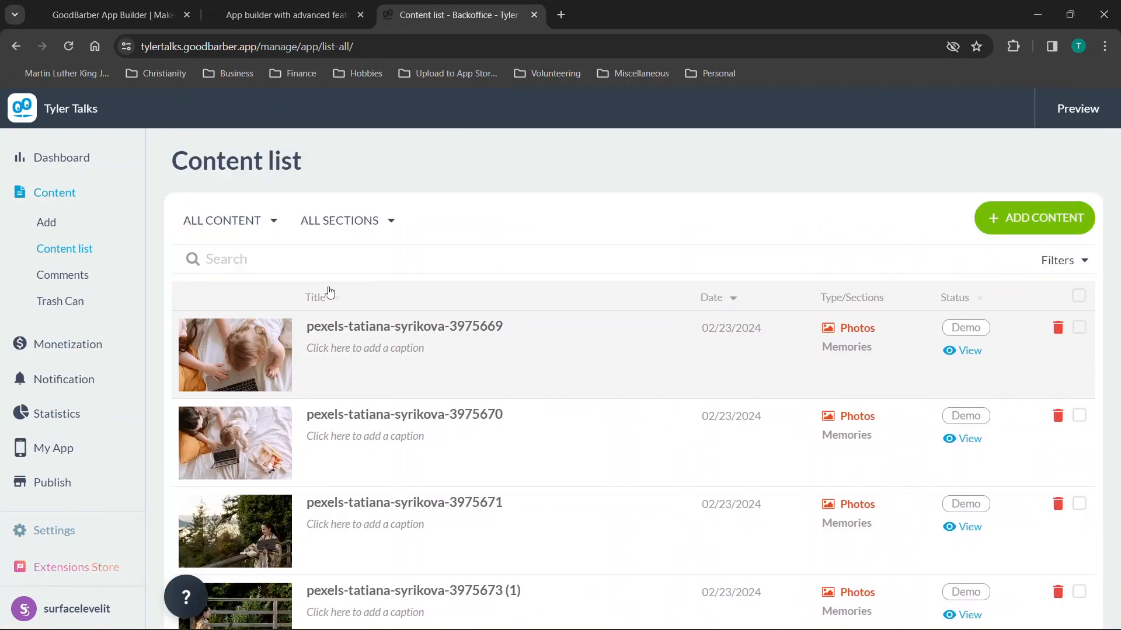
pyautogui.scroll(-10, 325, 350)
pyautogui.scroll(5, 325, 350)
pyautogui.scroll(-1, 326, 353)
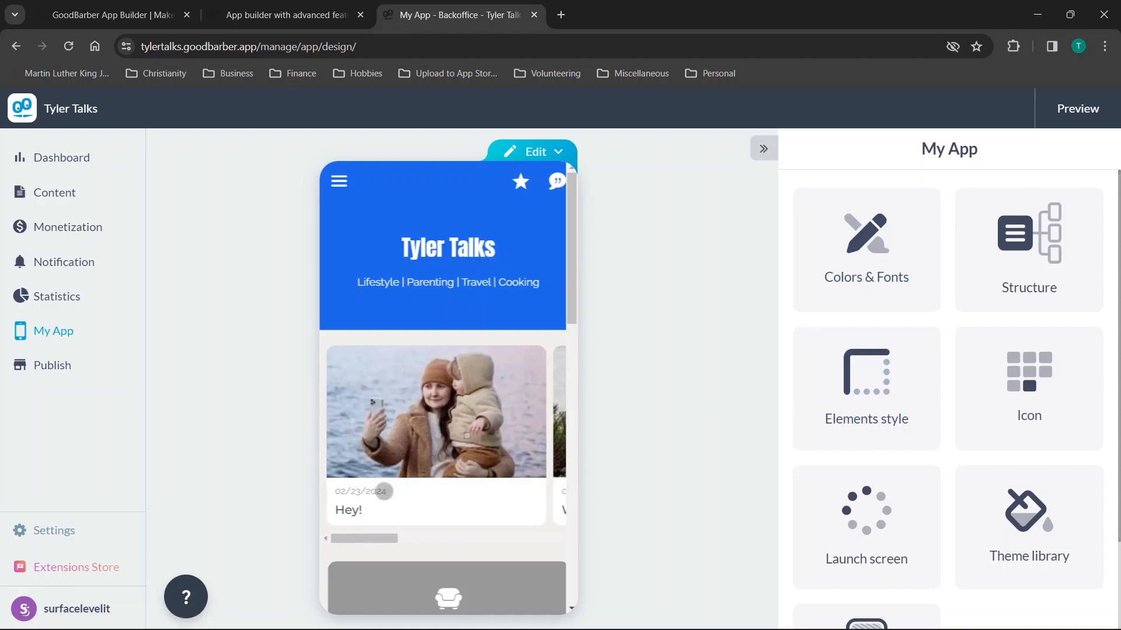
pyautogui.click(344, 510)
pyautogui.scroll(-1, 391, 465)
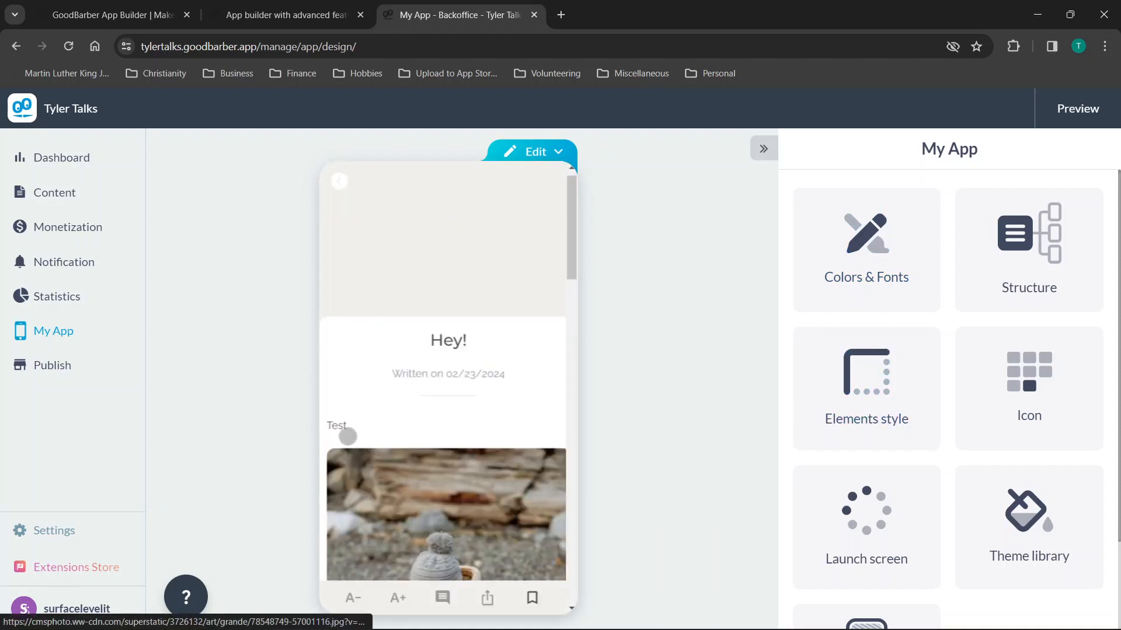
pyautogui.click(342, 178)
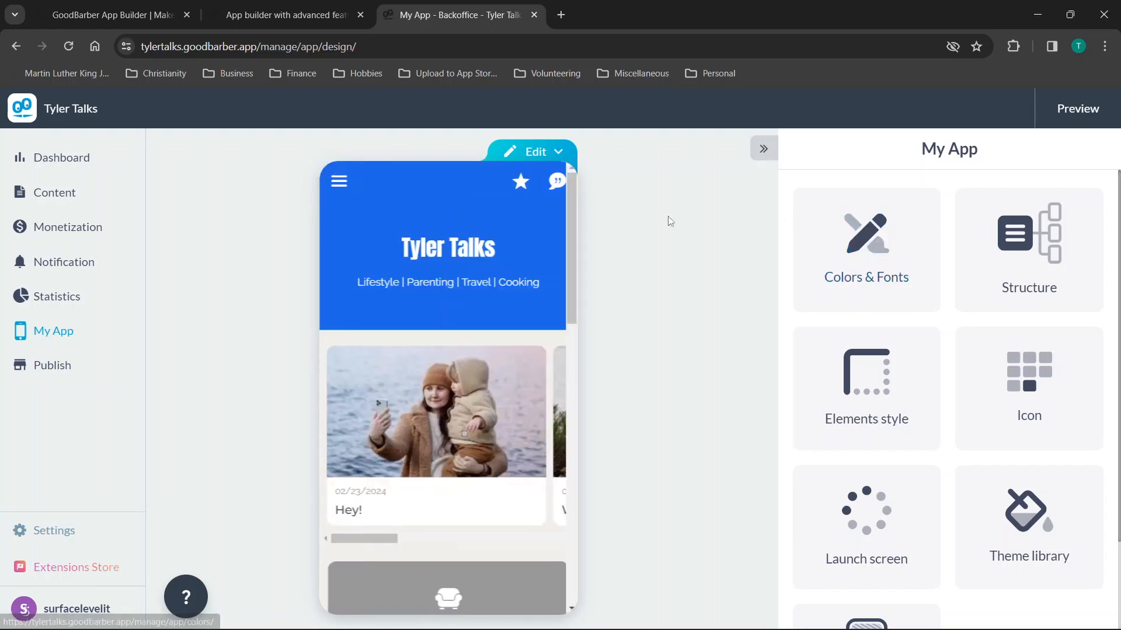
pyautogui.scroll(-2, 554, 383)
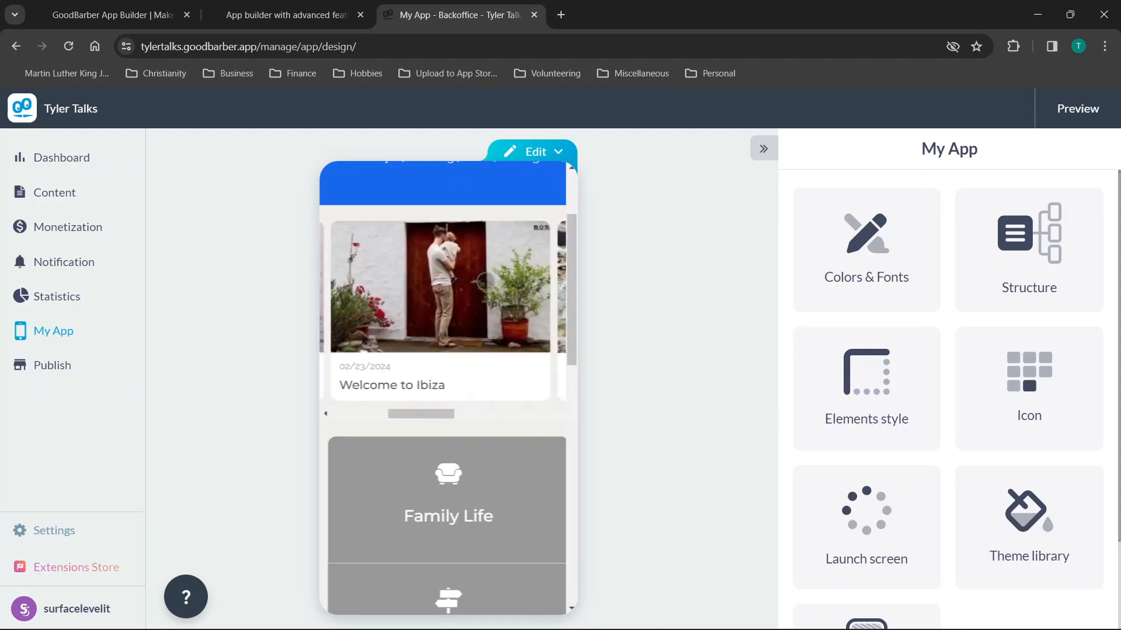
pyautogui.click(558, 153)
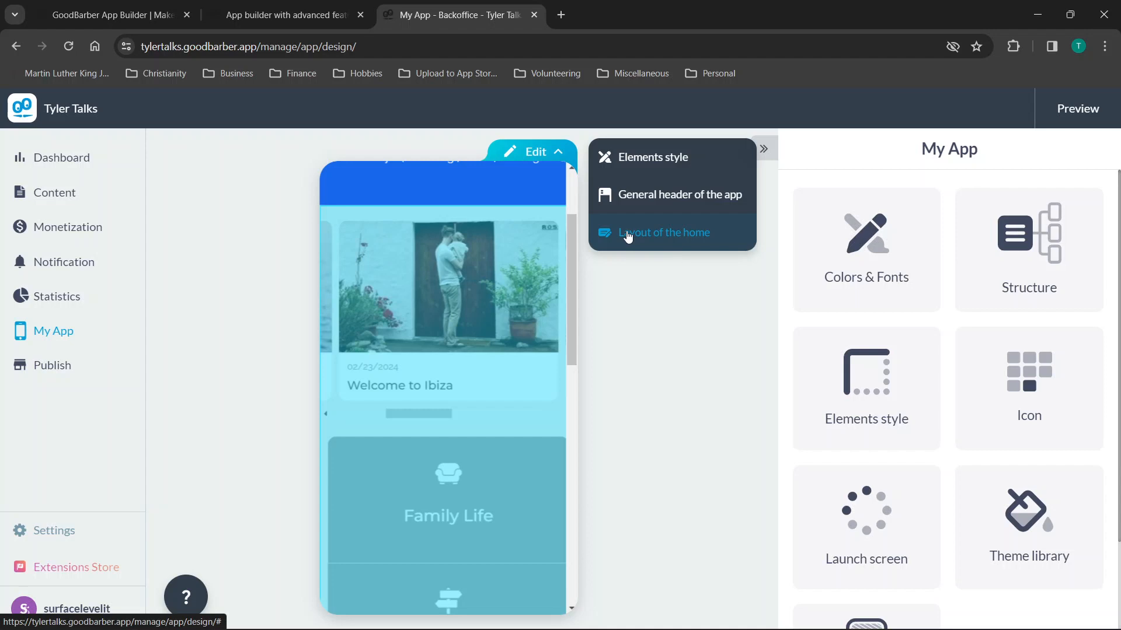
# Reopen the home layout and the blog widget's settings.
pyautogui.click(628, 236)
pyautogui.moveTo(969, 240)
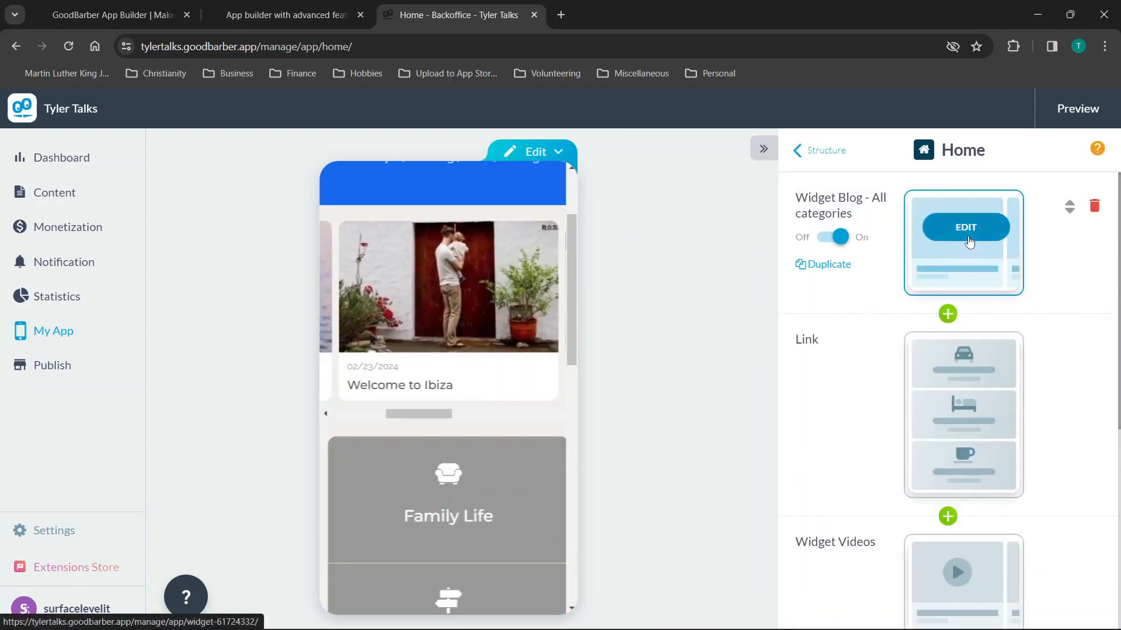
pyautogui.click(966, 227)
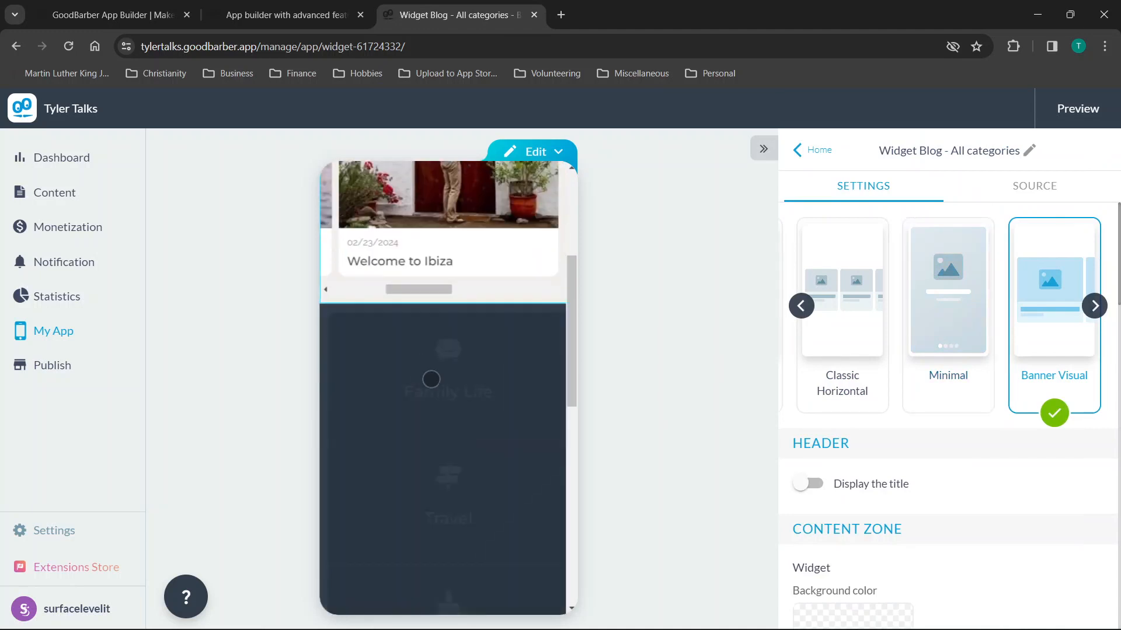
pyautogui.hscroll(-5, 401, 362)
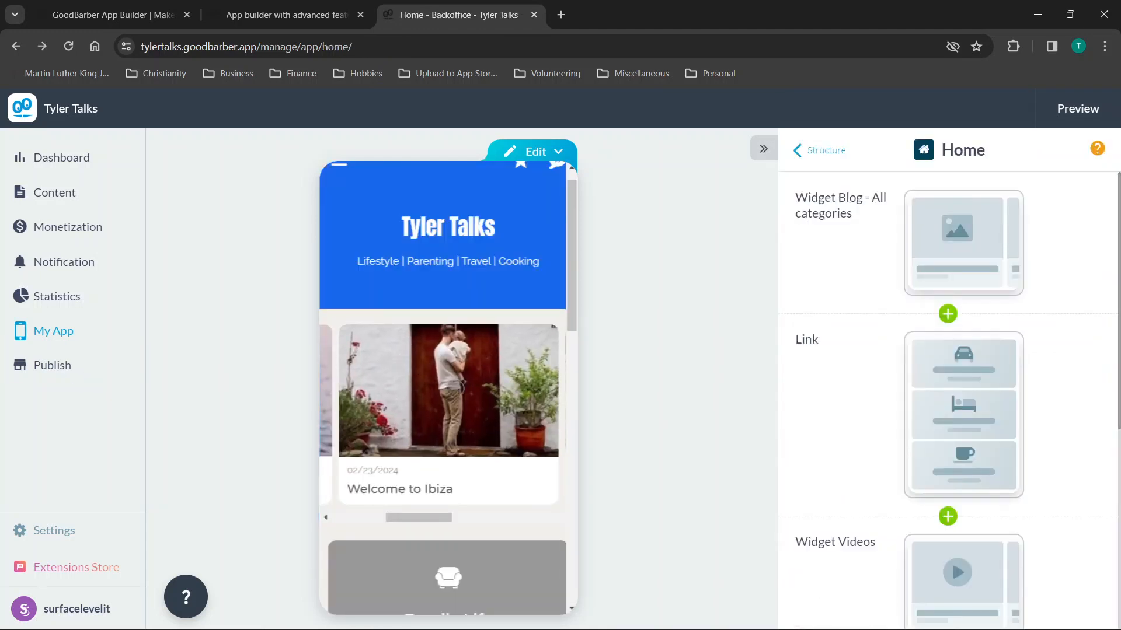
# Scroll through the app's Structure in Tree view, then return to My App.
pyautogui.click(825, 151)
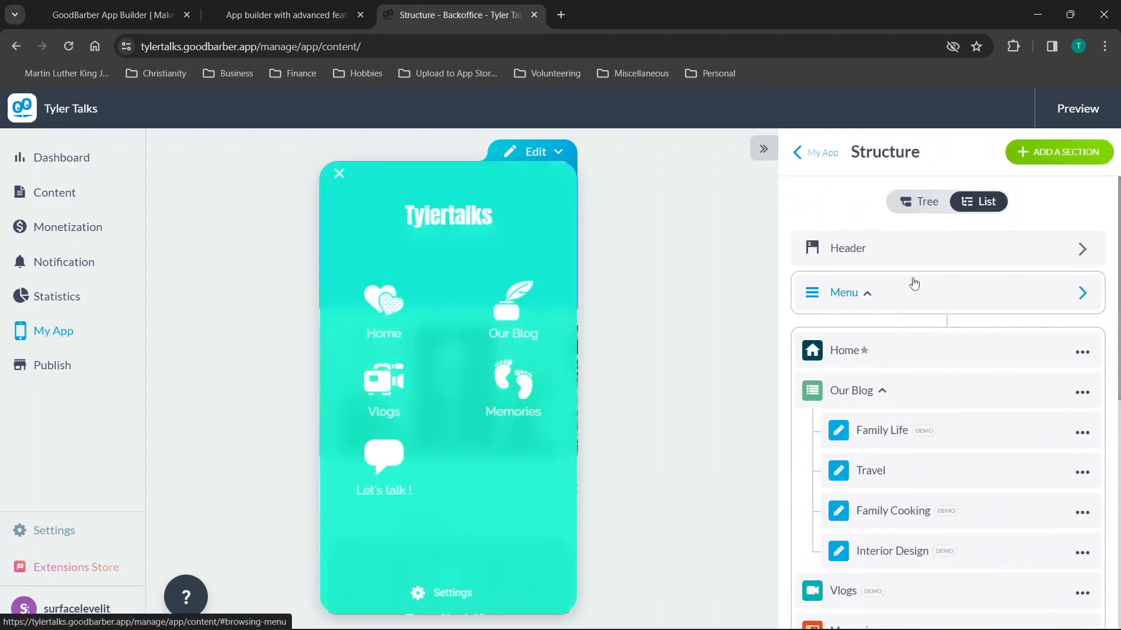
pyautogui.click(921, 207)
pyautogui.scroll(-10, 937, 347)
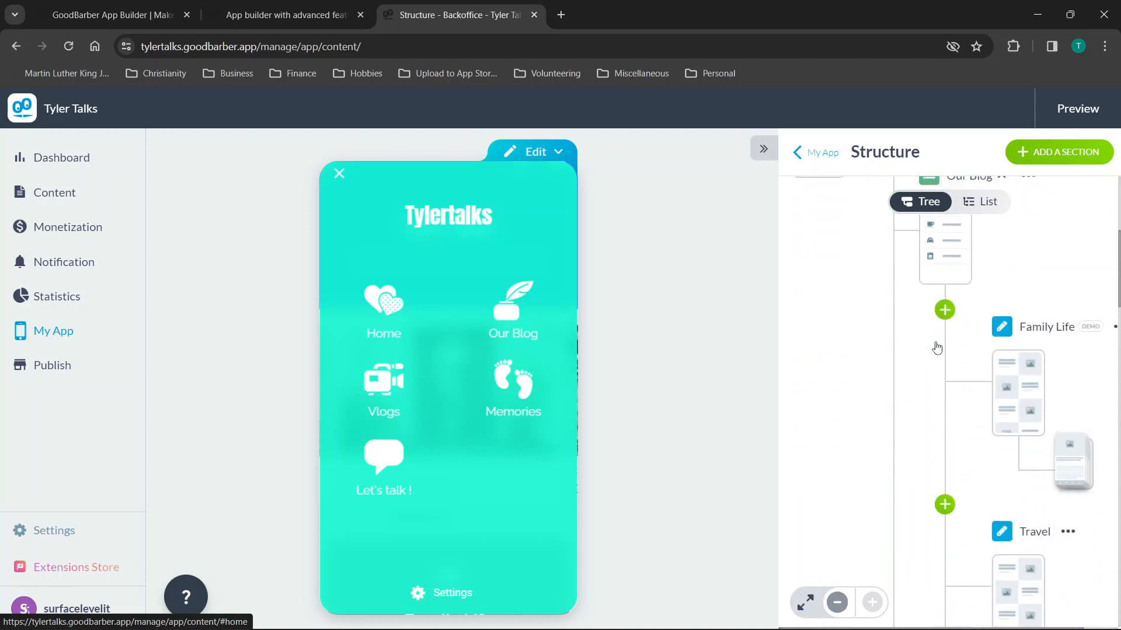
pyautogui.scroll(-10, 934, 341)
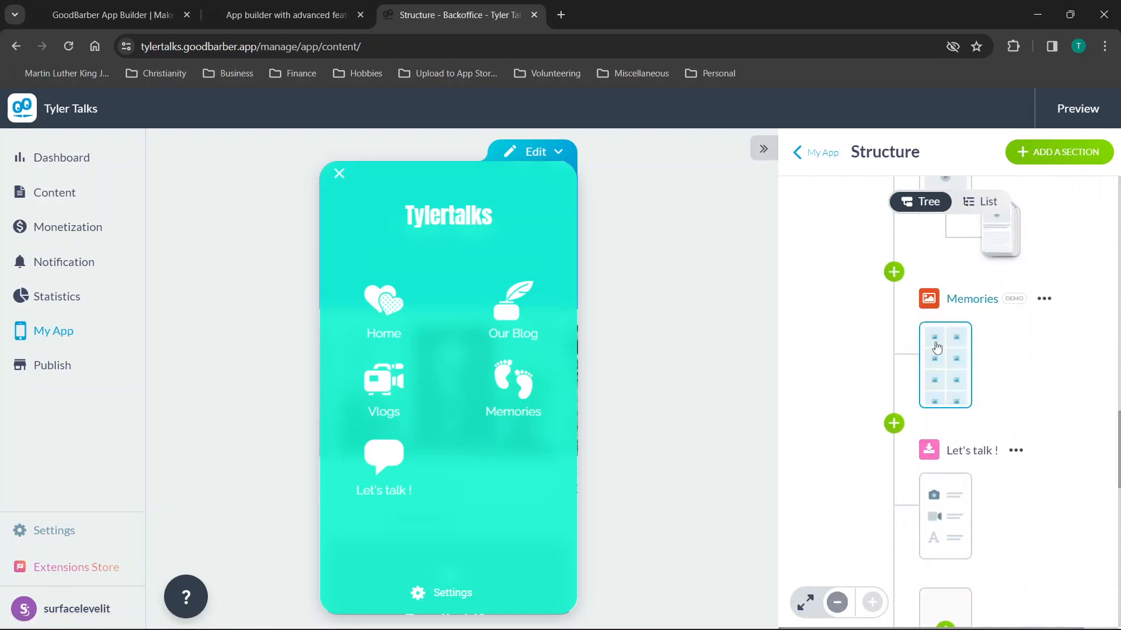
pyautogui.scroll(-3, 937, 347)
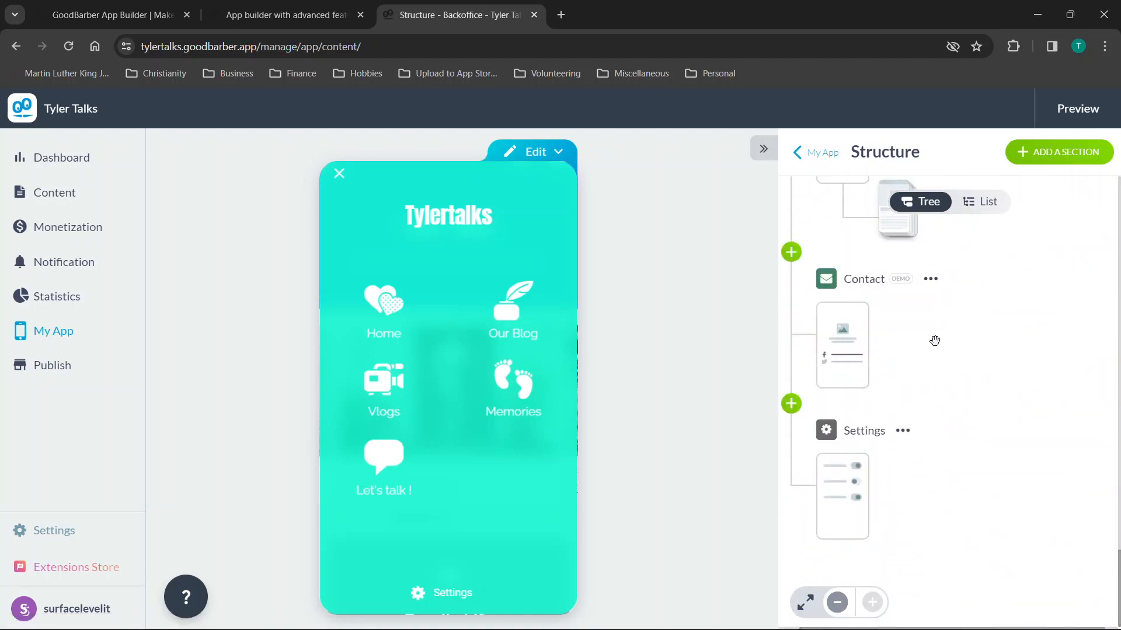
pyautogui.click(813, 159)
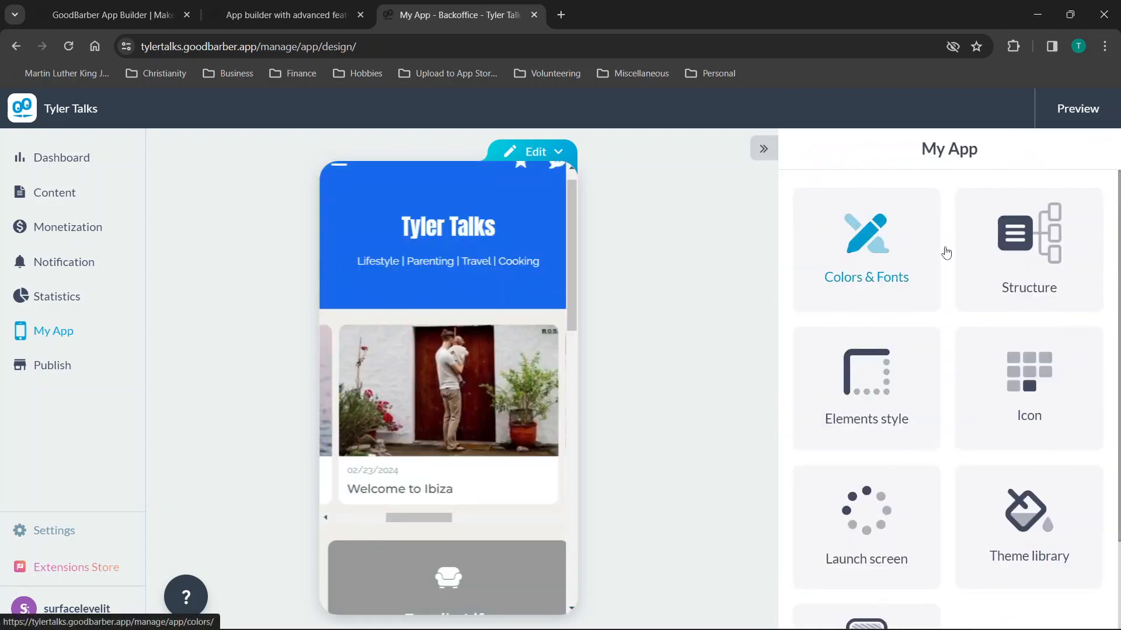
# In the home layout, delete the Widget Blog, Link and Widget Videos widgets, confirming each.
pyautogui.click(537, 156)
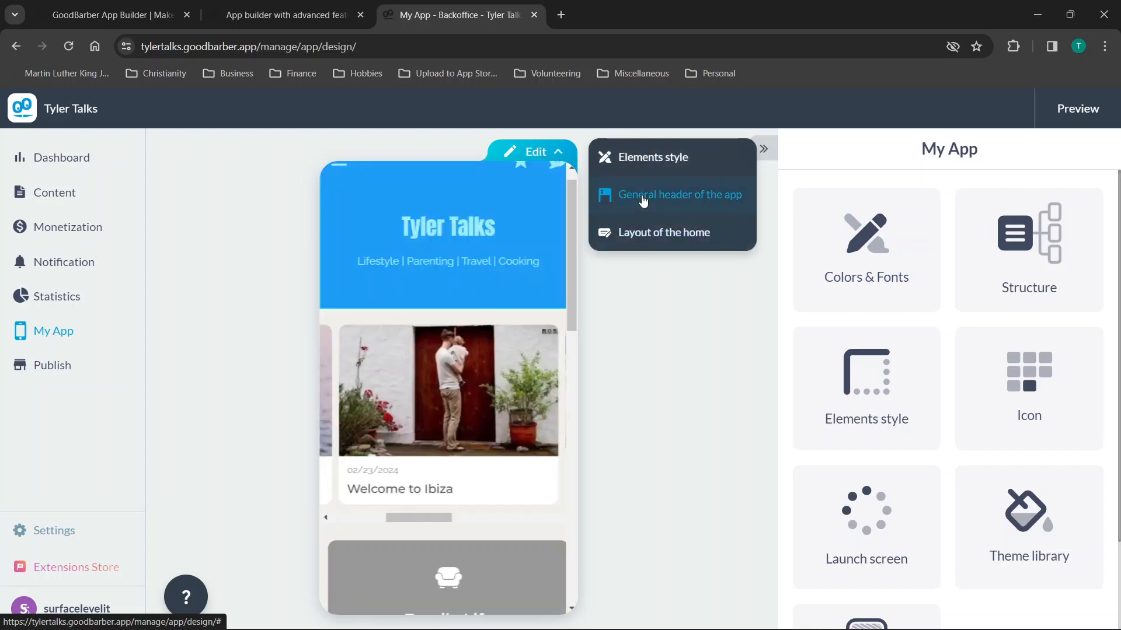
pyautogui.click(640, 231)
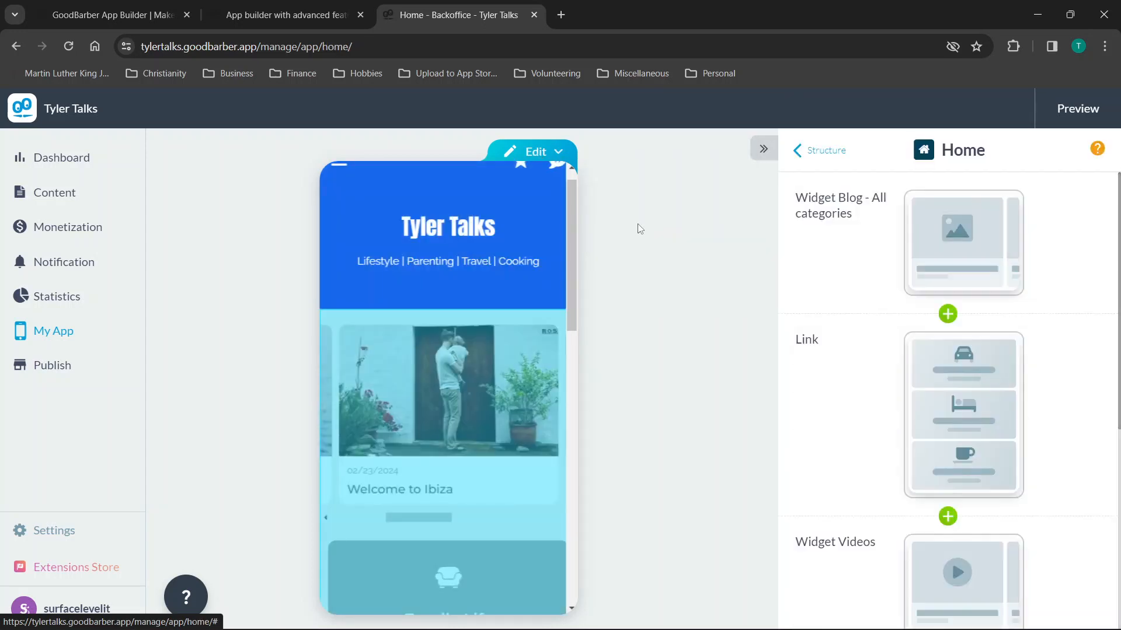
pyautogui.click(1095, 208)
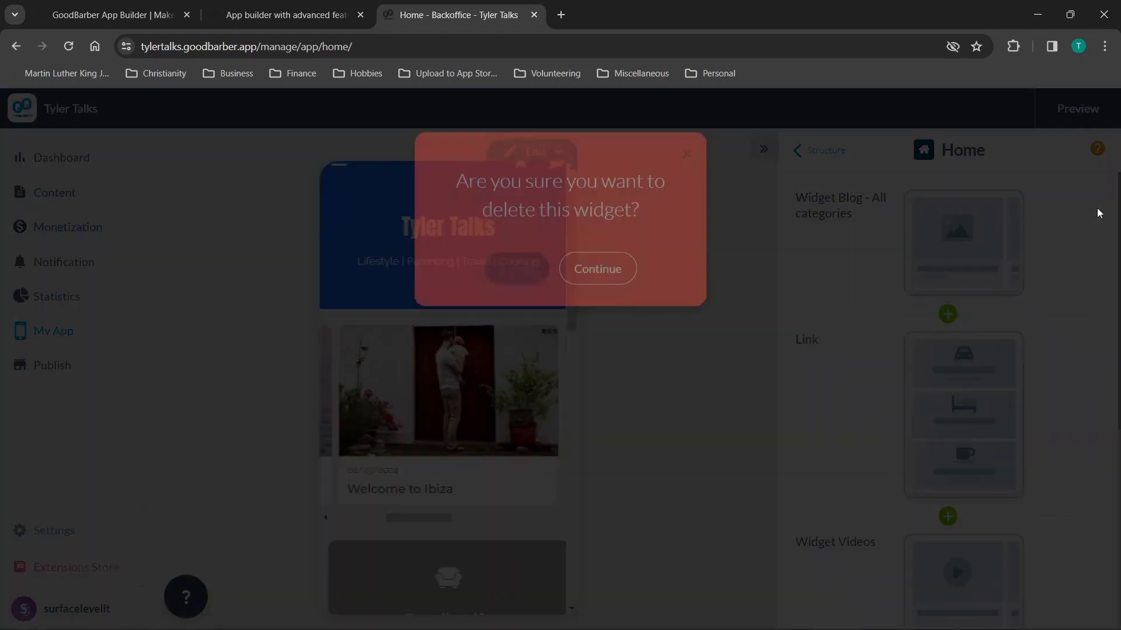
pyautogui.click(595, 305)
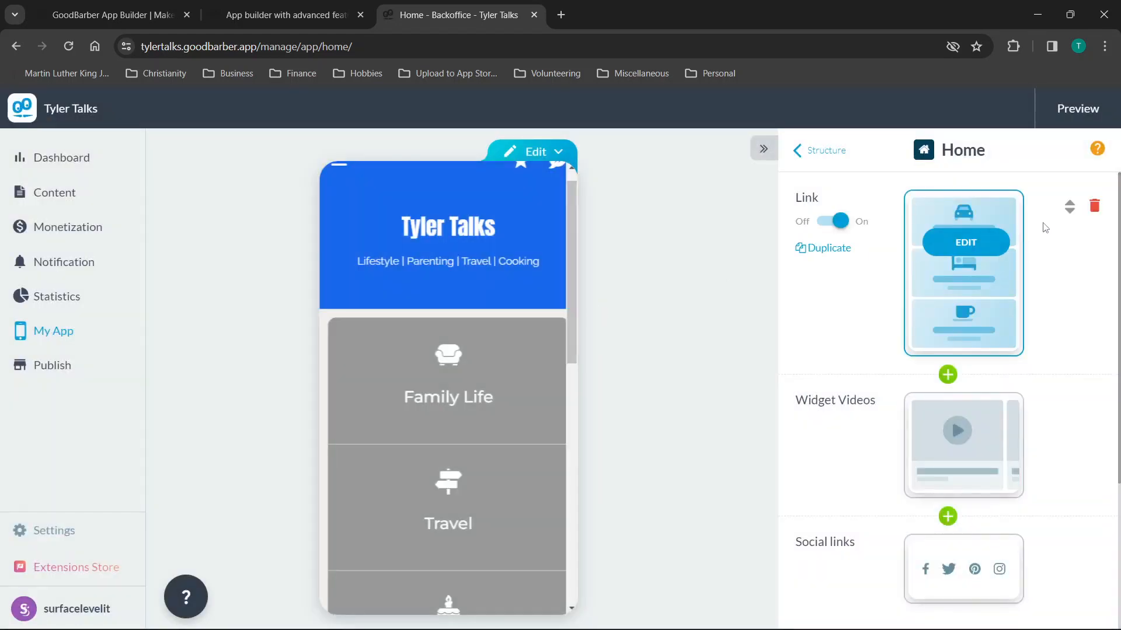
pyautogui.click(1090, 215)
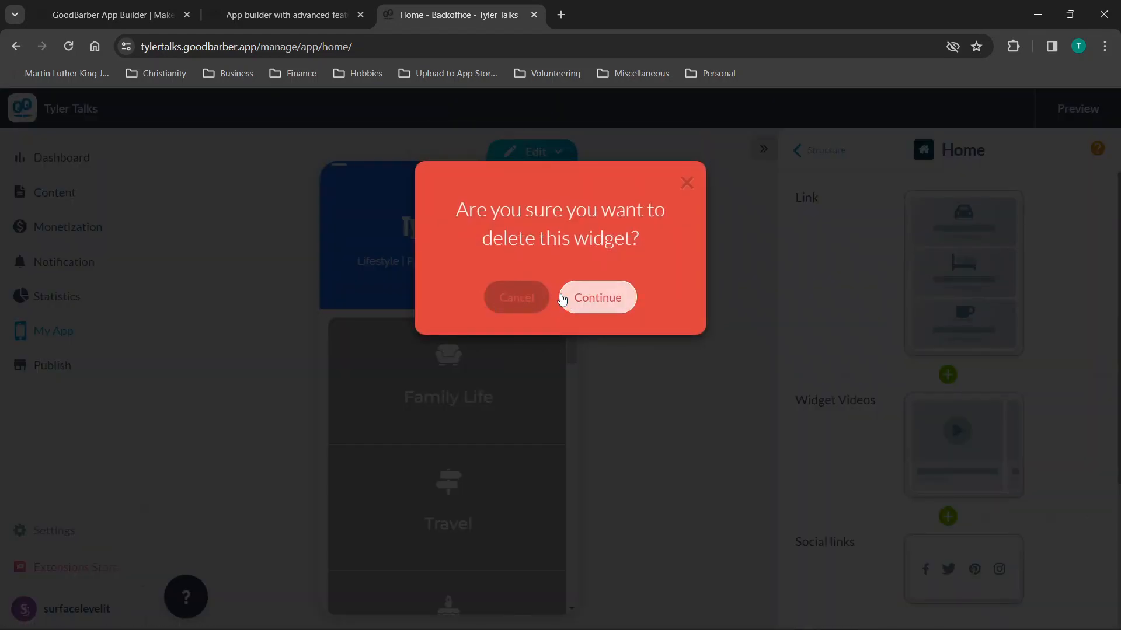
pyautogui.click(567, 300)
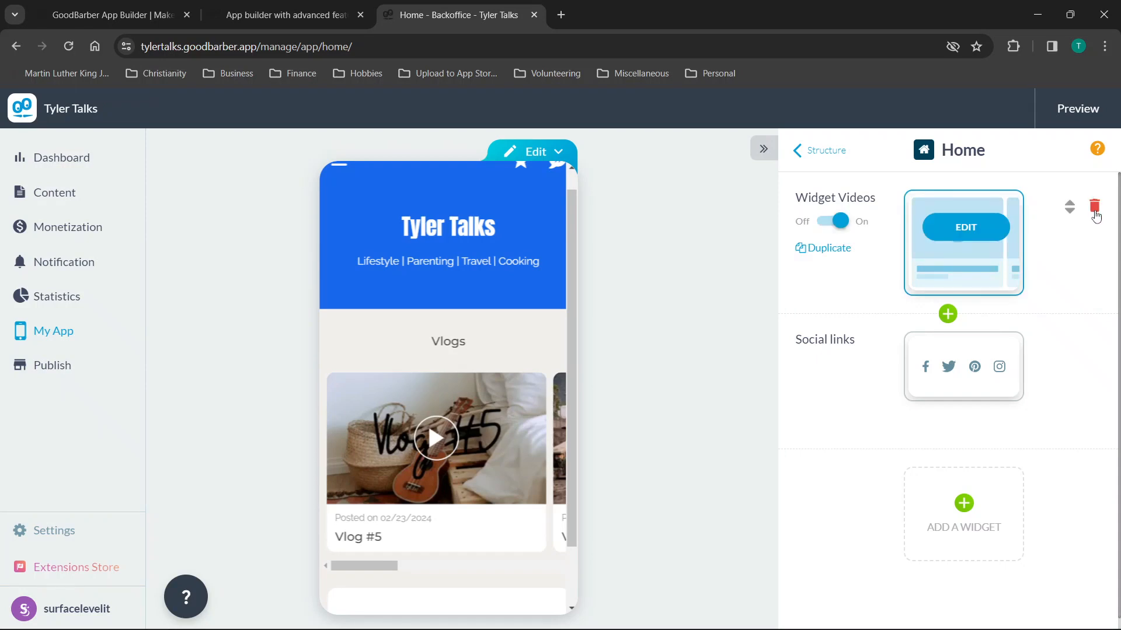
pyautogui.click(1095, 211)
pyautogui.click(596, 302)
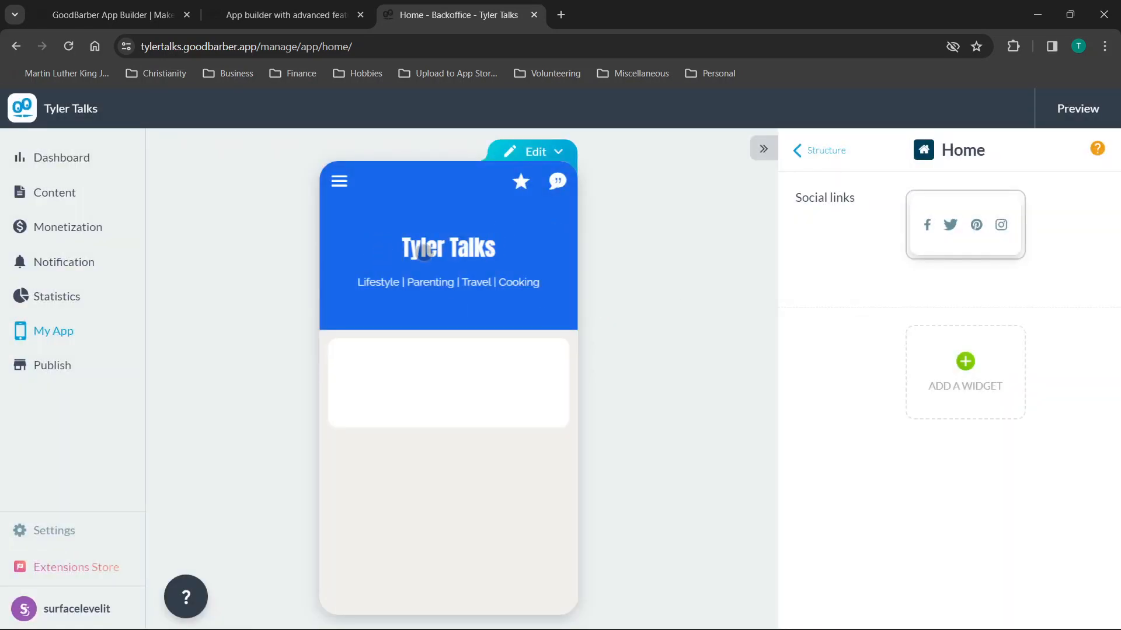
# Review the Social links widget's five links, then bring up Home's new-widget choices.
pyautogui.moveTo(893, 273)
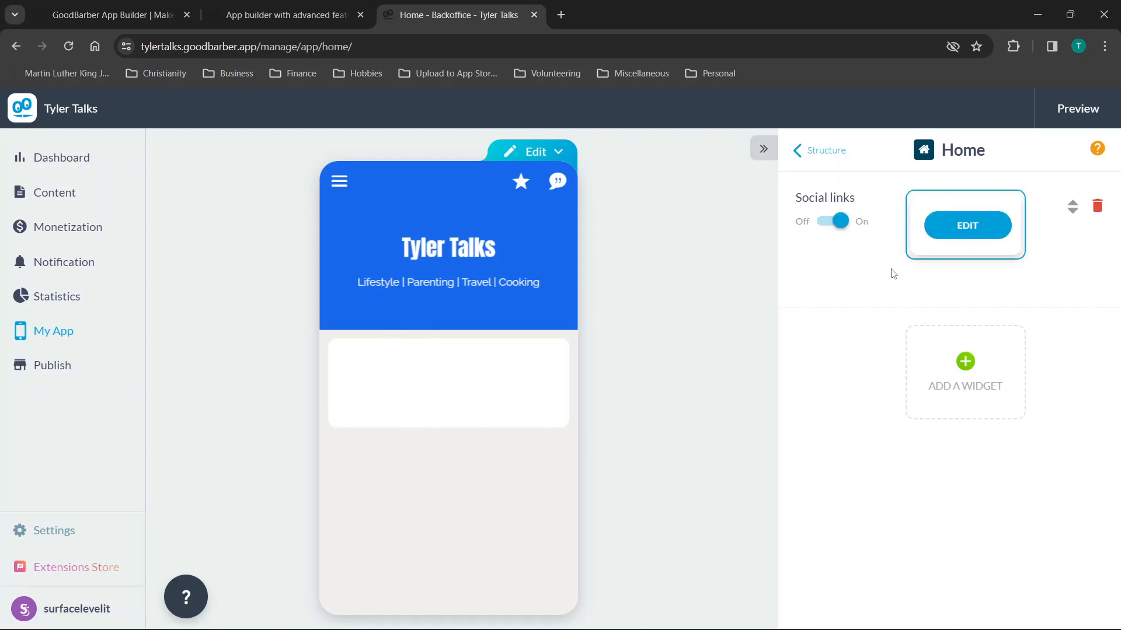
pyautogui.click(943, 238)
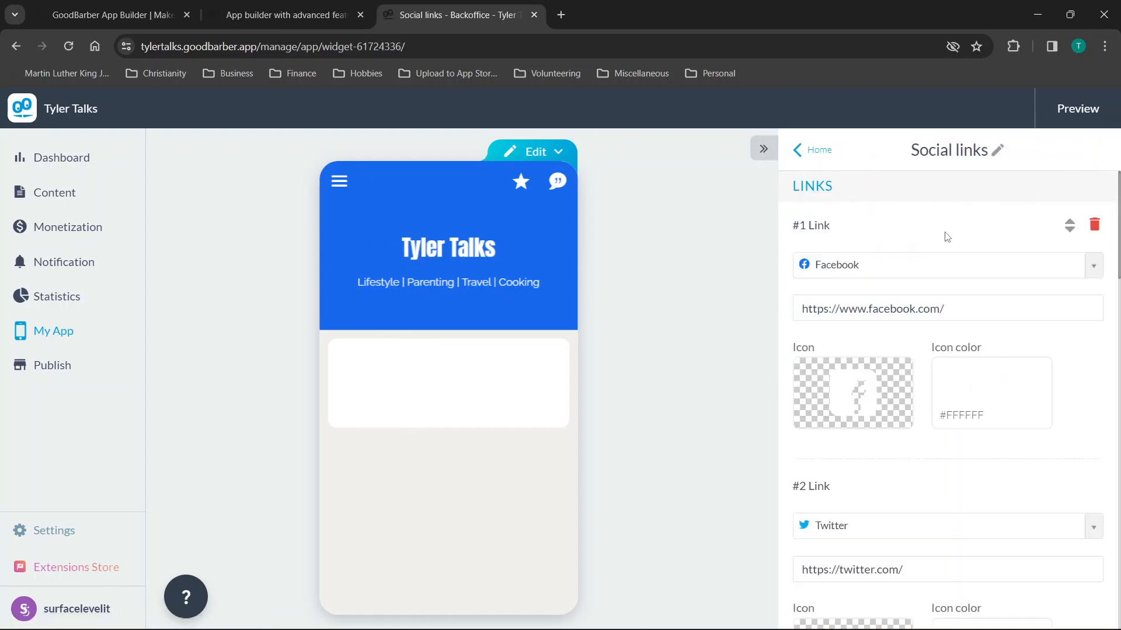
pyautogui.scroll(-6, 928, 282)
pyautogui.scroll(-9, 883, 404)
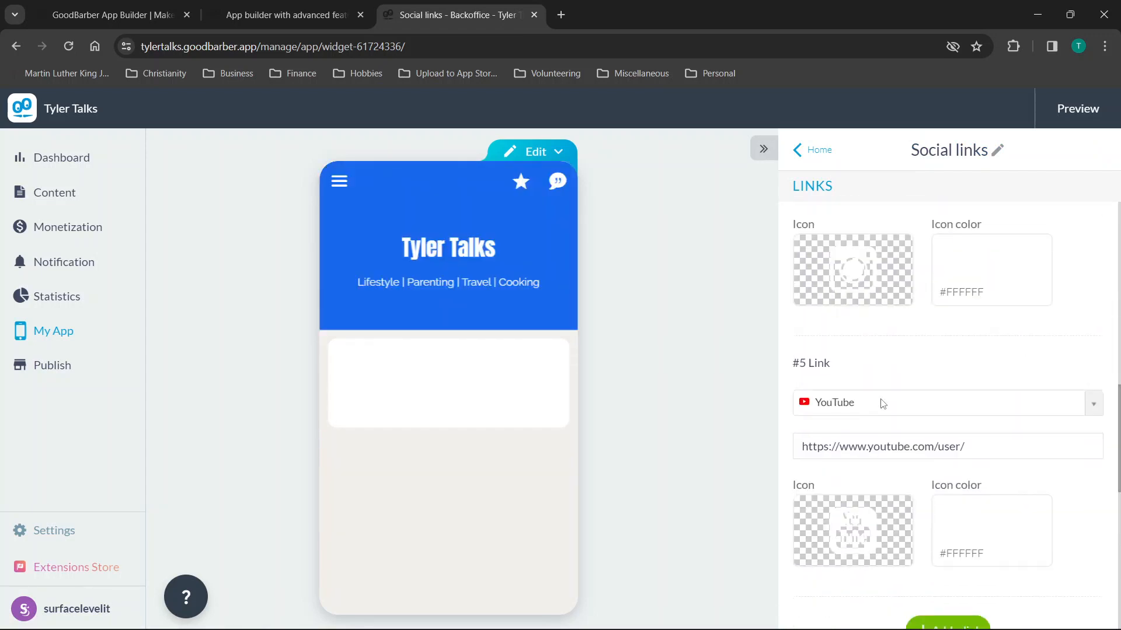
pyautogui.click(812, 152)
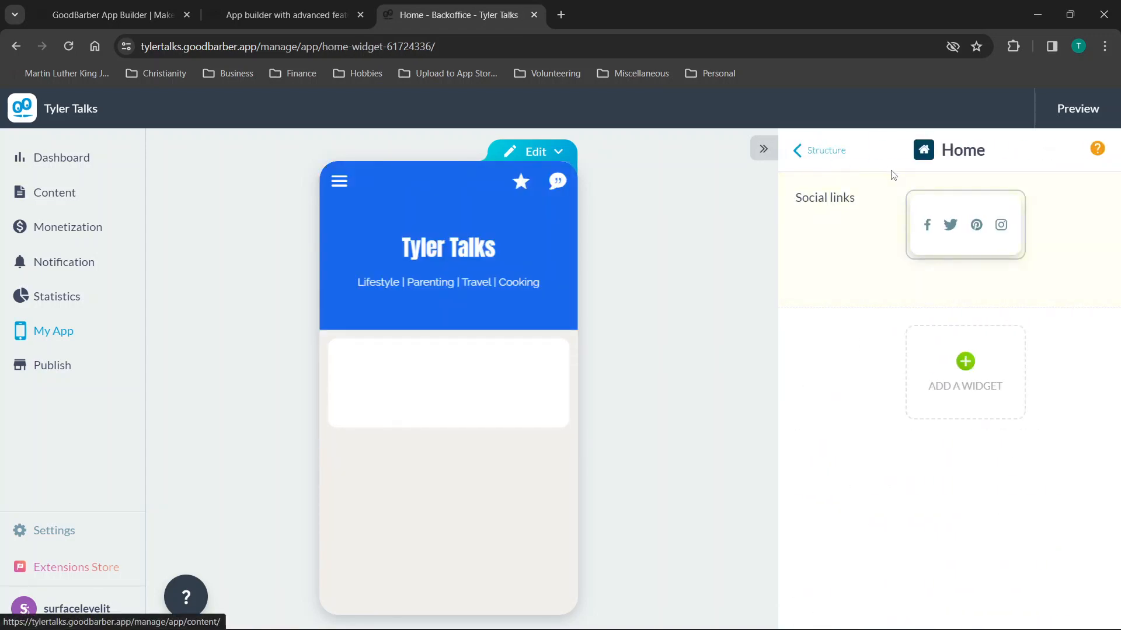
pyautogui.click(960, 369)
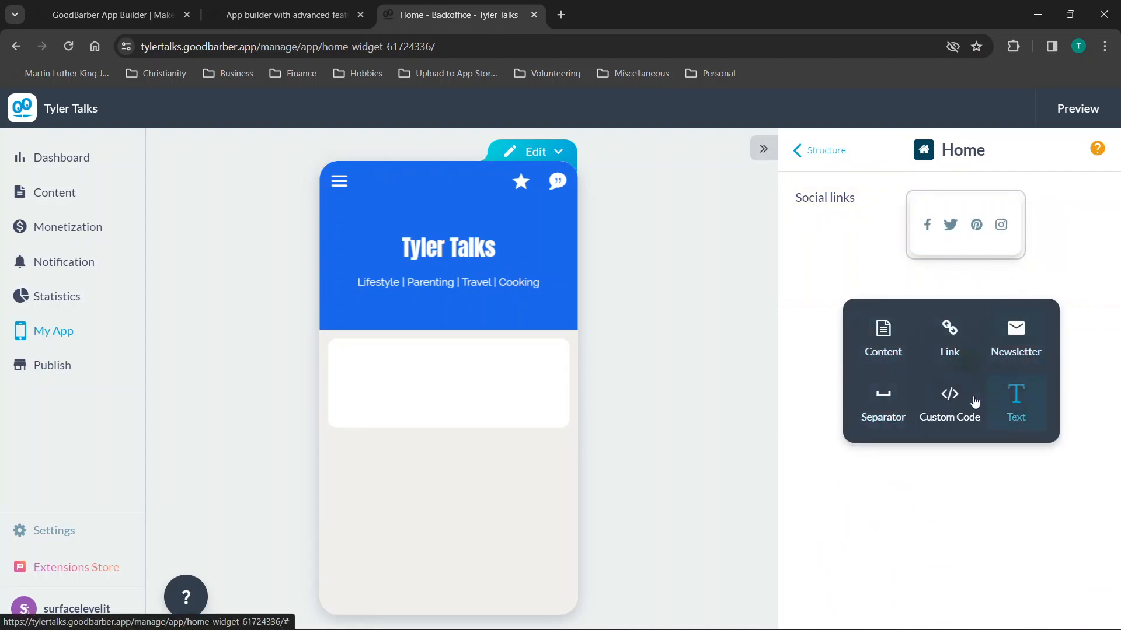
# Add a Content widget using the Travel section and drag it above Social links.
pyautogui.click(879, 339)
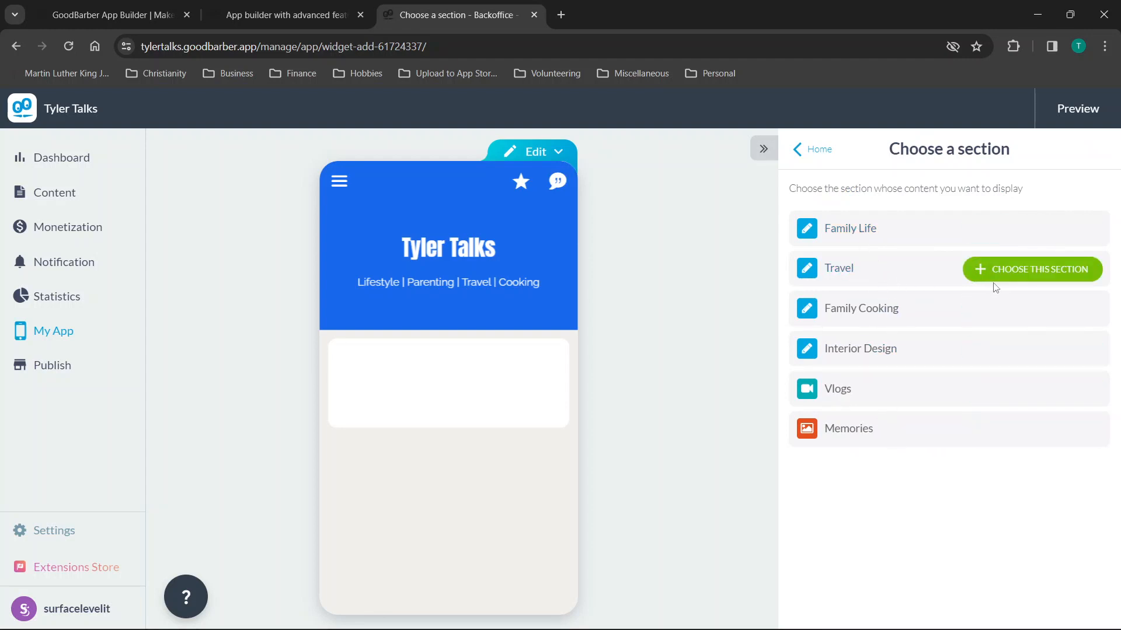
pyautogui.click(1016, 267)
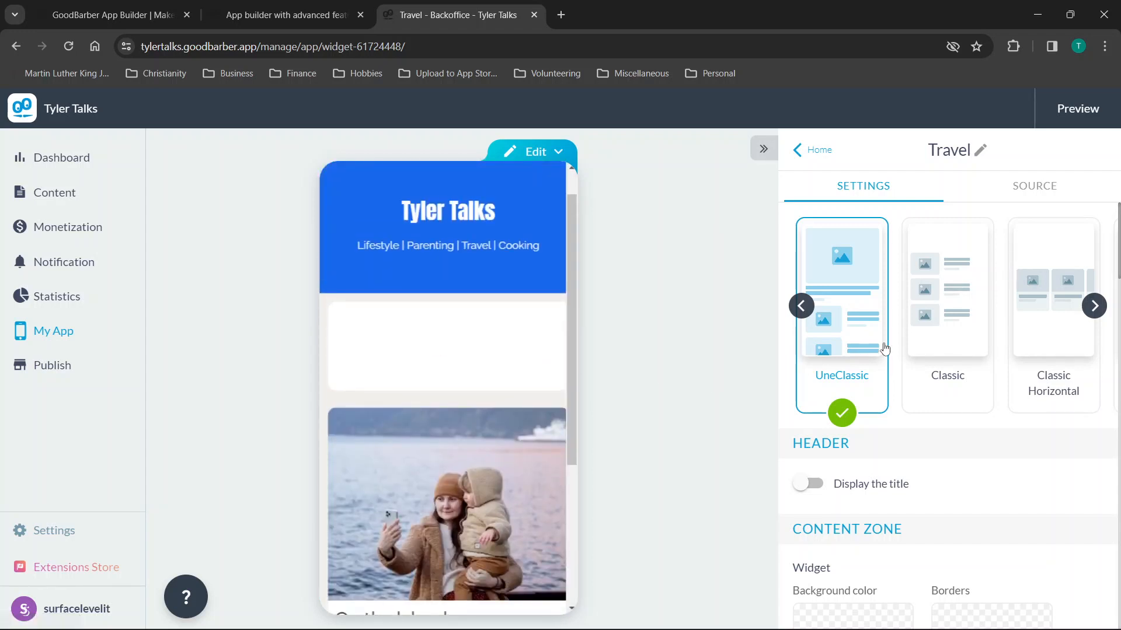
pyautogui.click(815, 153)
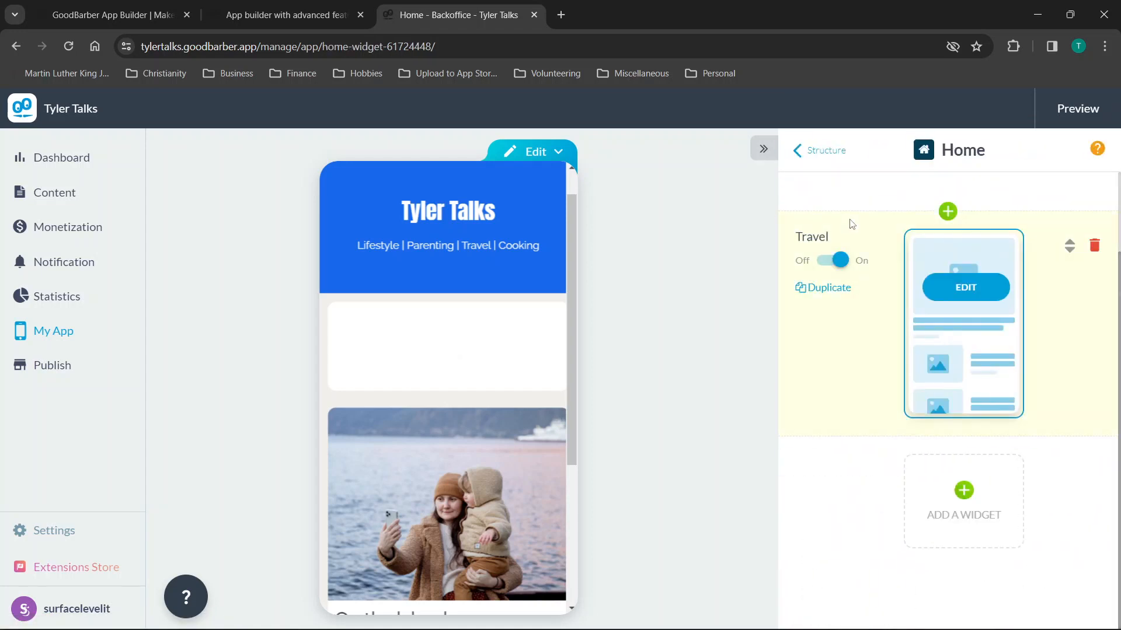
pyautogui.scroll(2, 897, 340)
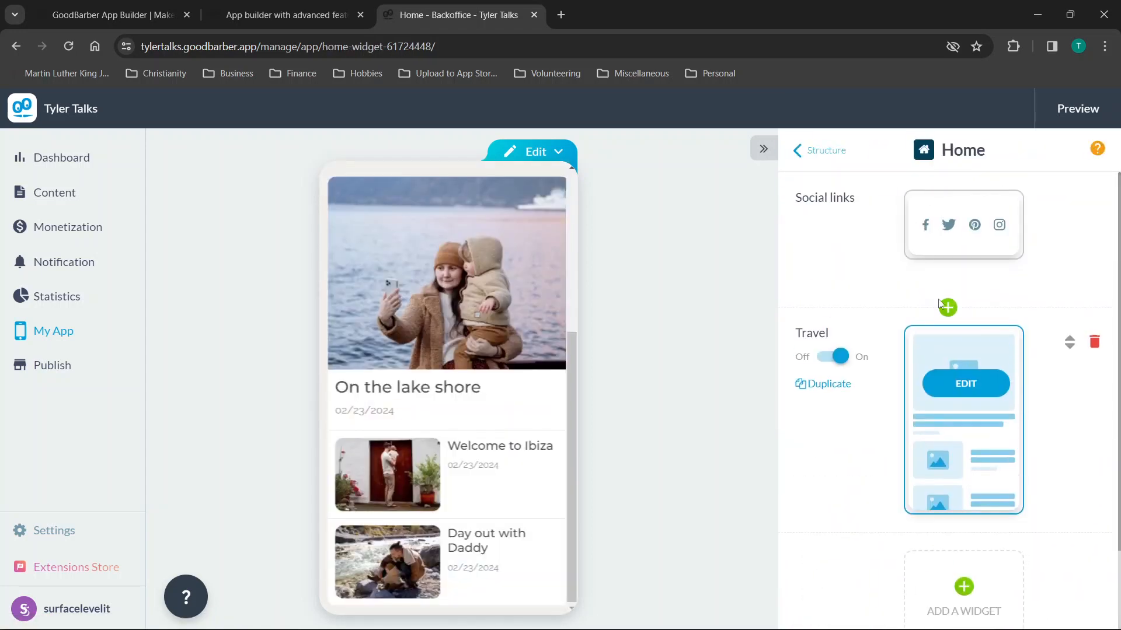
pyautogui.moveTo(1068, 343); pyautogui.dragTo(1051, 201)
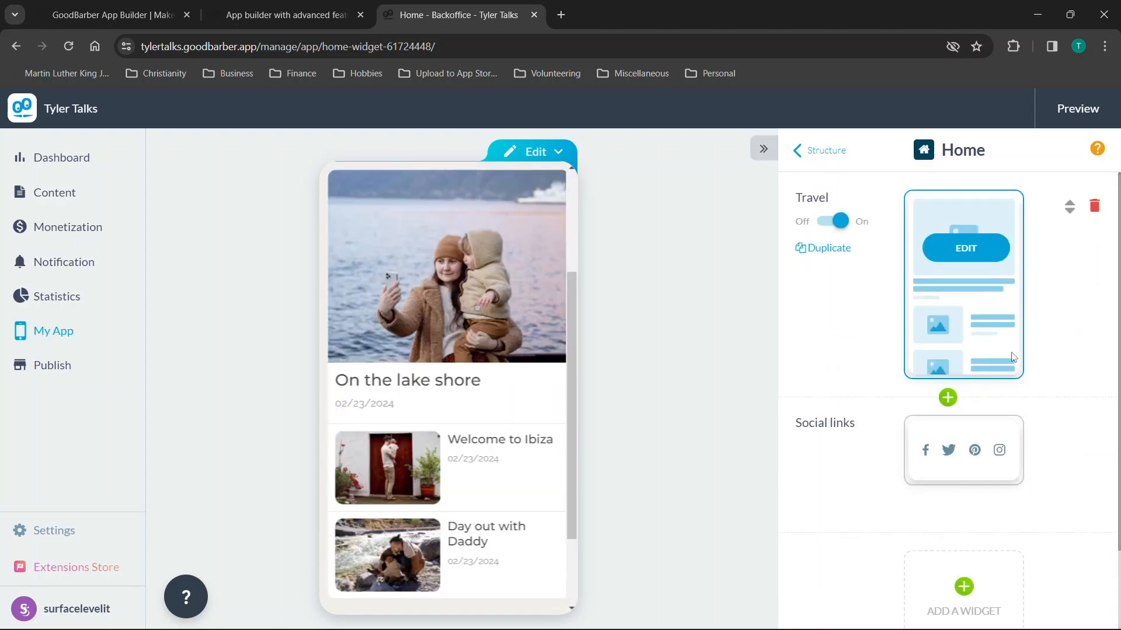
# Return to the app's Structure and switch it to list view.
pyautogui.click(823, 152)
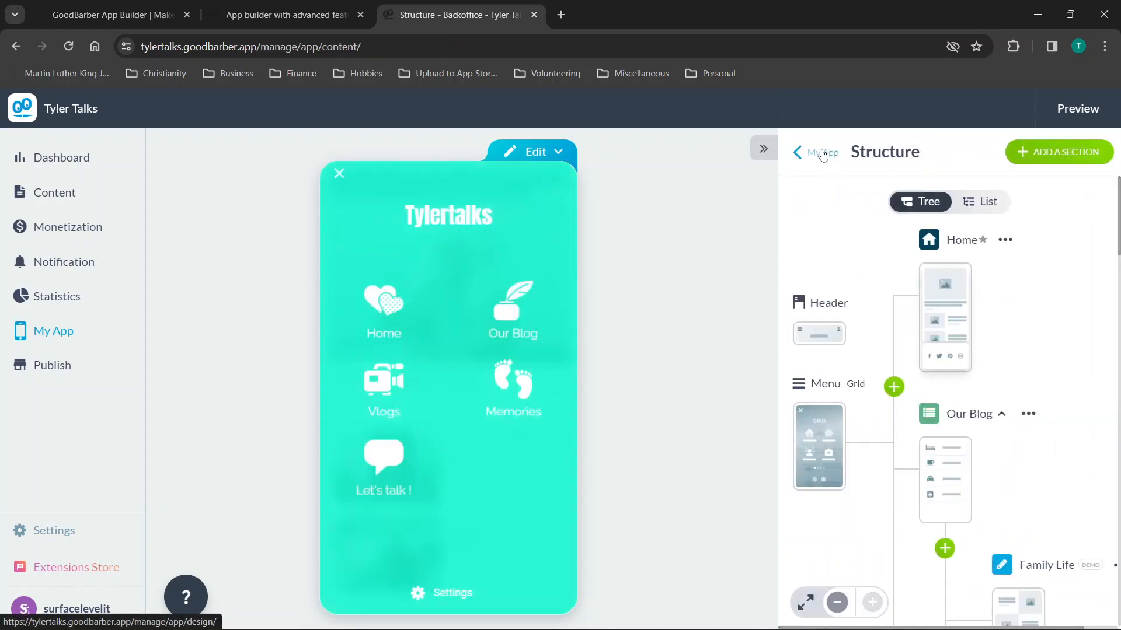
pyautogui.scroll(-3, 893, 375)
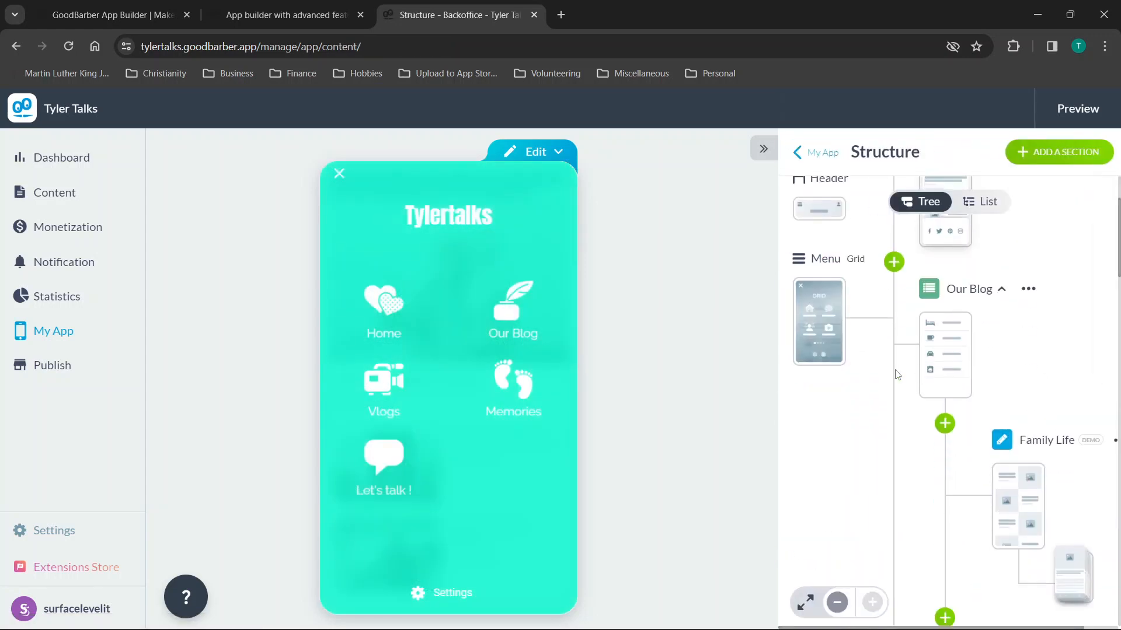
pyautogui.click(982, 205)
pyautogui.scroll(-6, 991, 253)
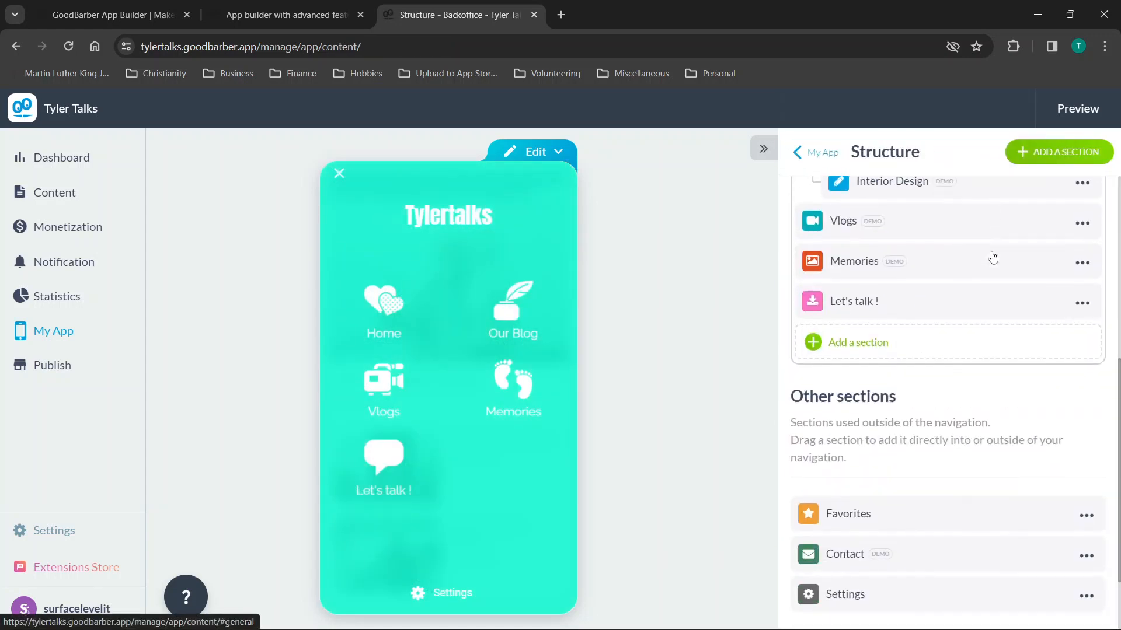
# Open Add a section and scroll through the tiles: Articles, Map, Contact us, URL.
pyautogui.click(1066, 152)
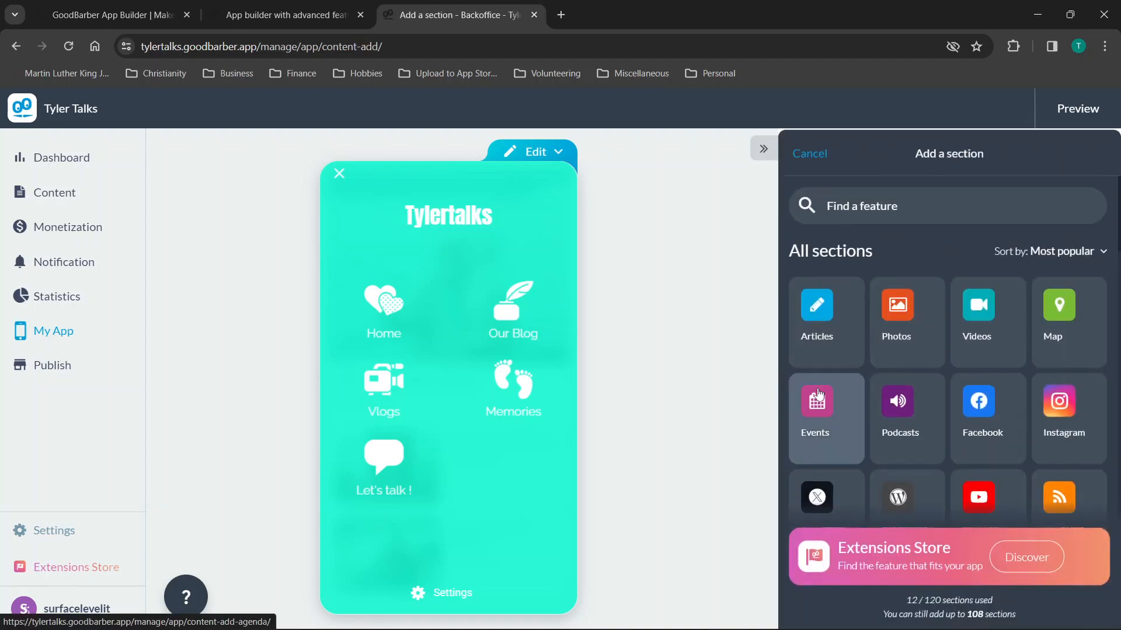
pyautogui.scroll(-7, 947, 348)
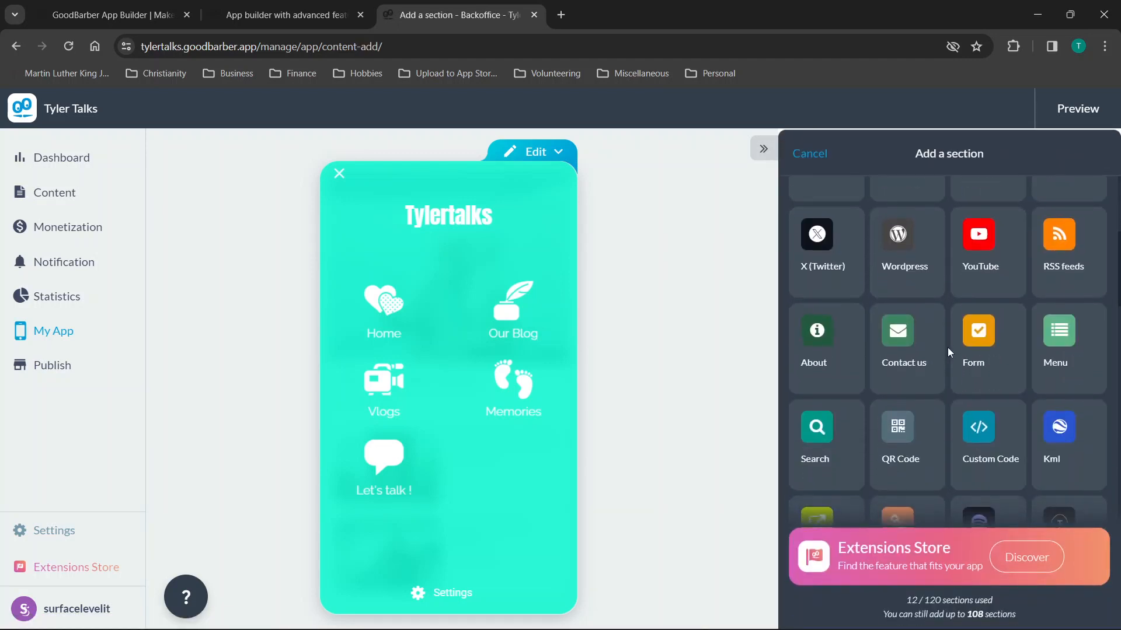
pyautogui.scroll(7, 947, 348)
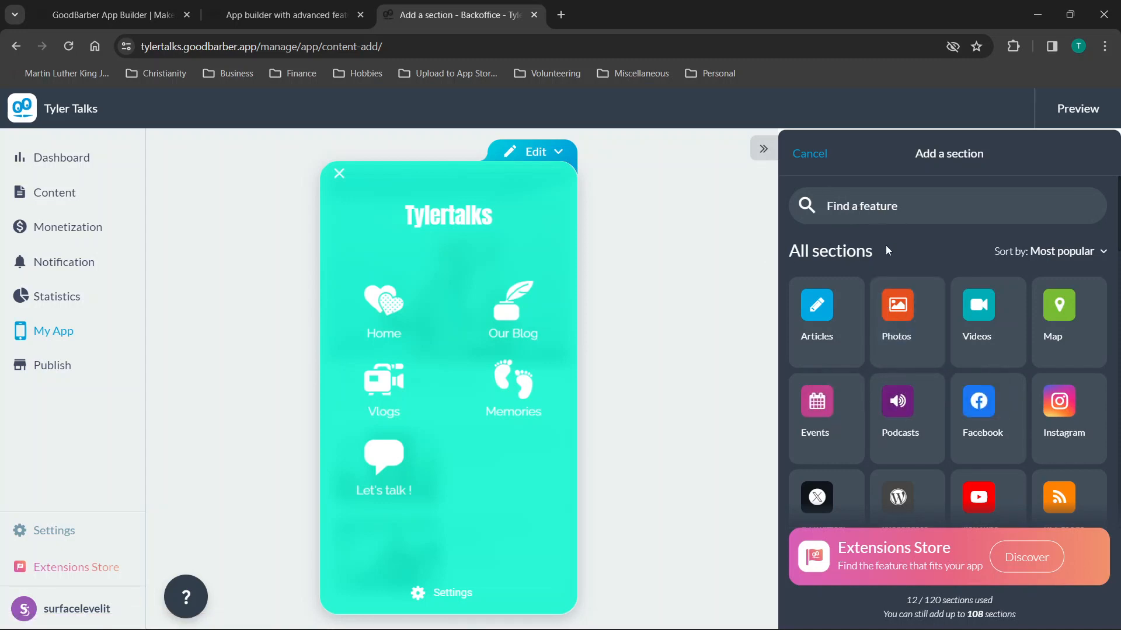
pyautogui.scroll(-3, 896, 255)
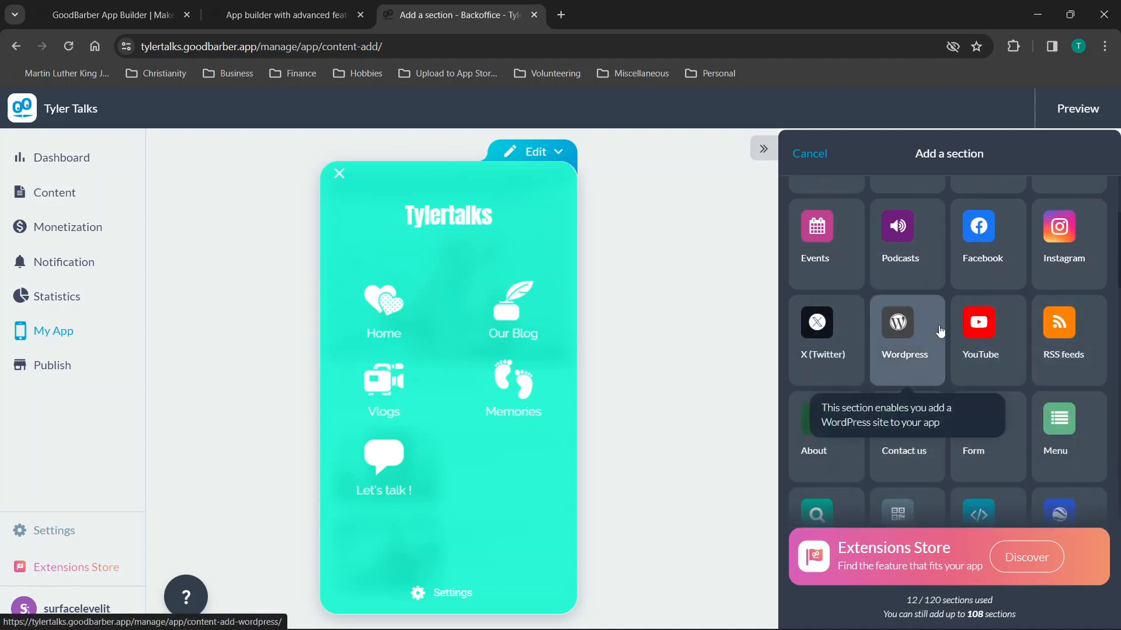
pyautogui.scroll(-2, 981, 342)
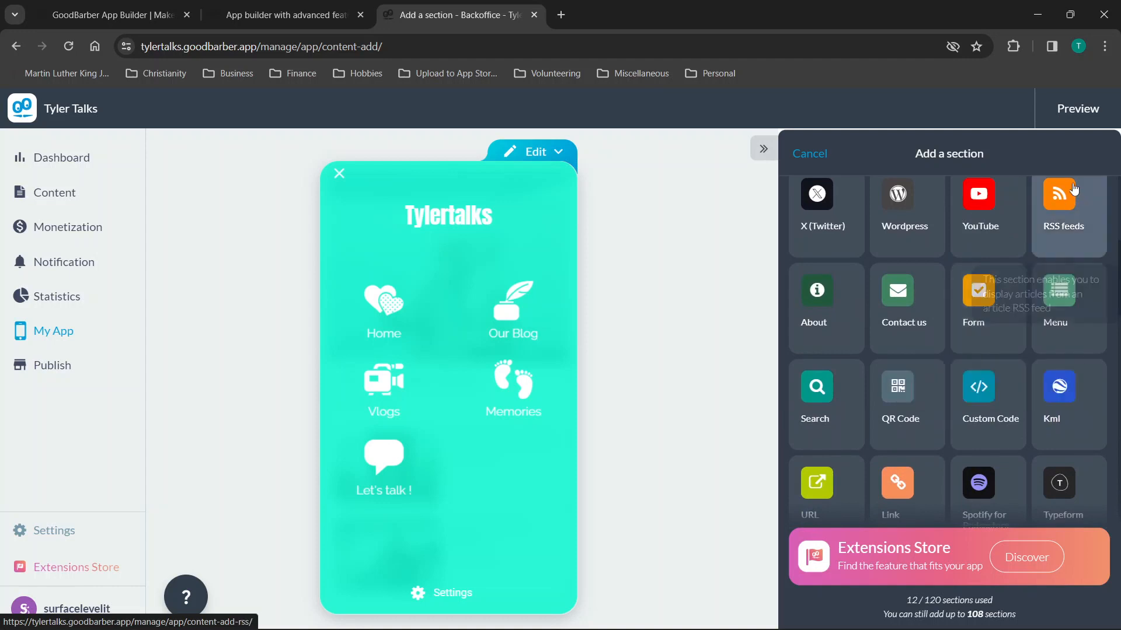
pyautogui.scroll(-1, 980, 326)
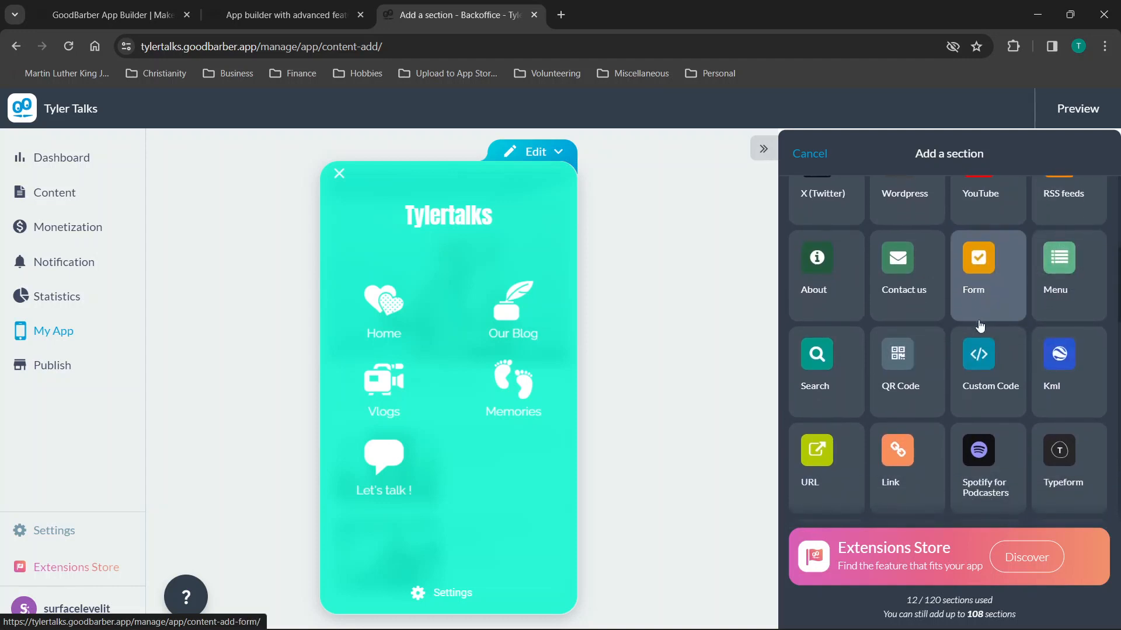
pyautogui.scroll(-1, 980, 325)
pyautogui.scroll(-1, 980, 325)
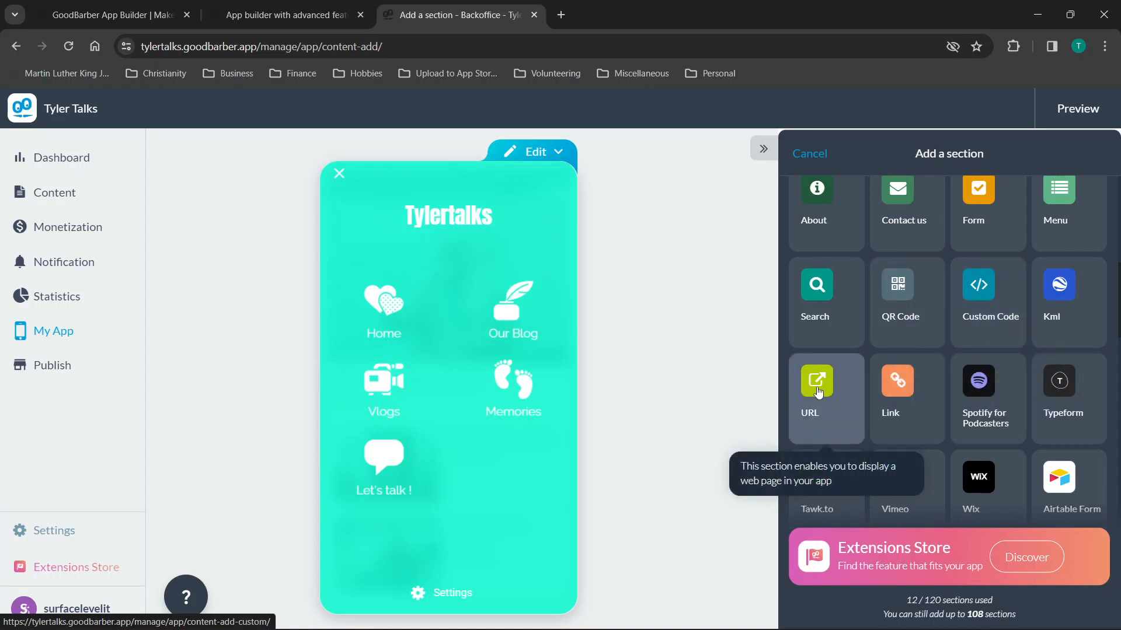
pyautogui.scroll(5, 878, 321)
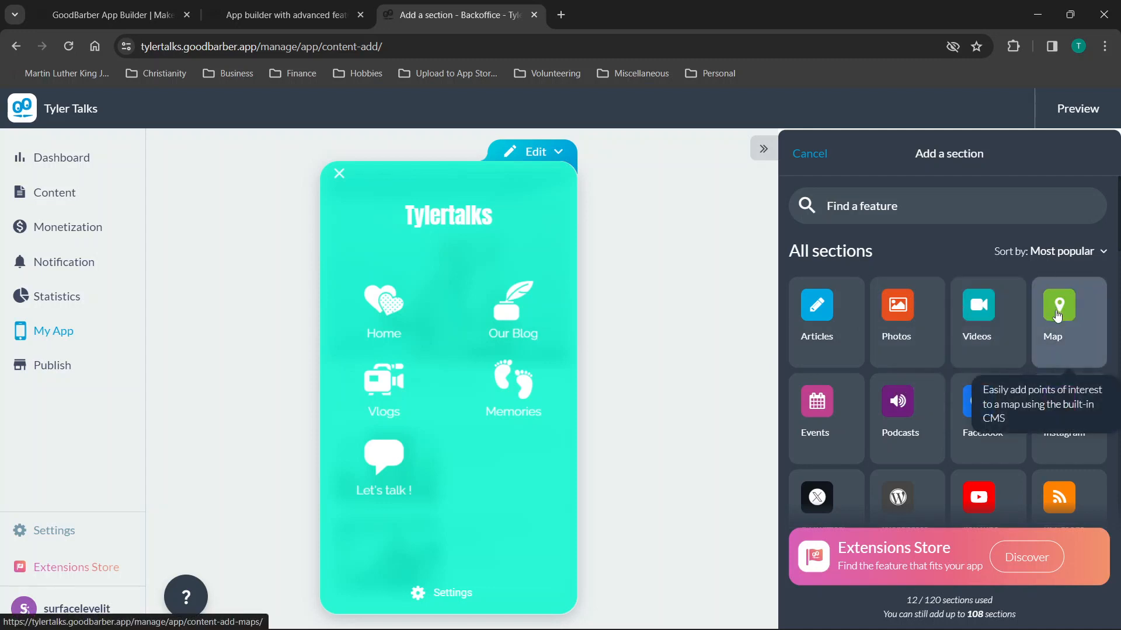
pyautogui.scroll(-5, 906, 370)
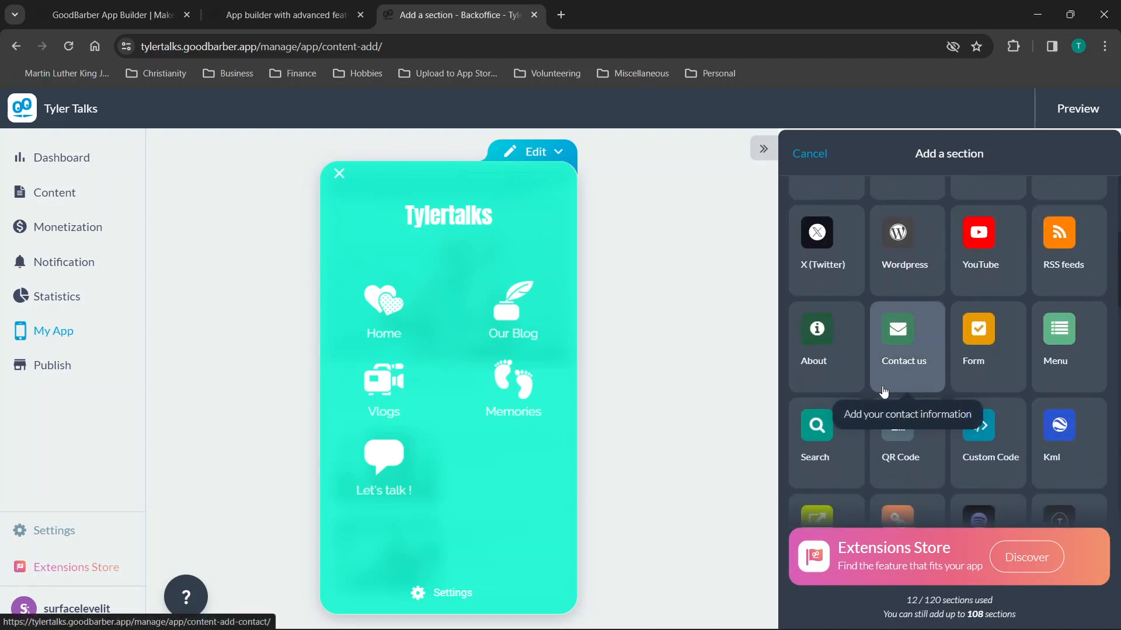
pyautogui.scroll(-1, 885, 392)
pyautogui.click(818, 476)
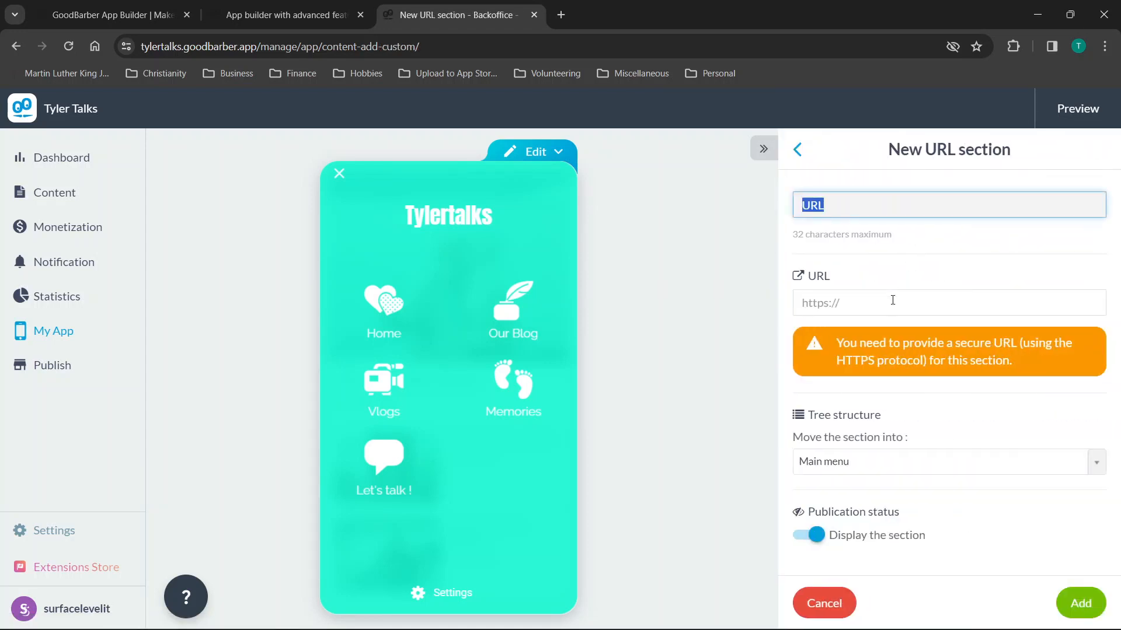
pyautogui.click(892, 300)
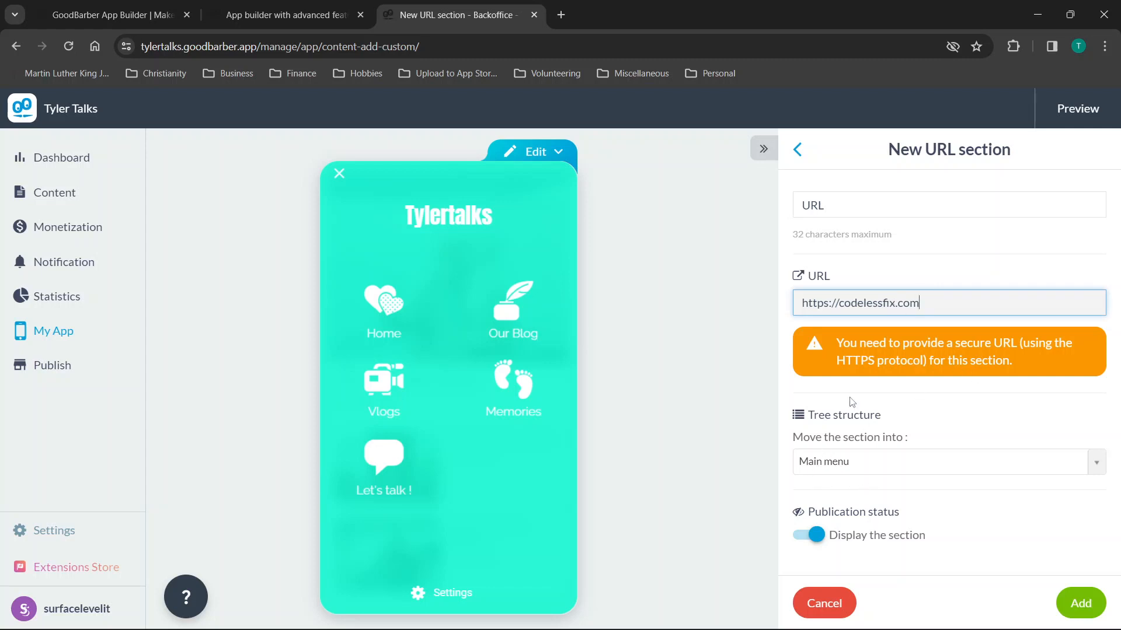
pyautogui.doubleClick(844, 206)
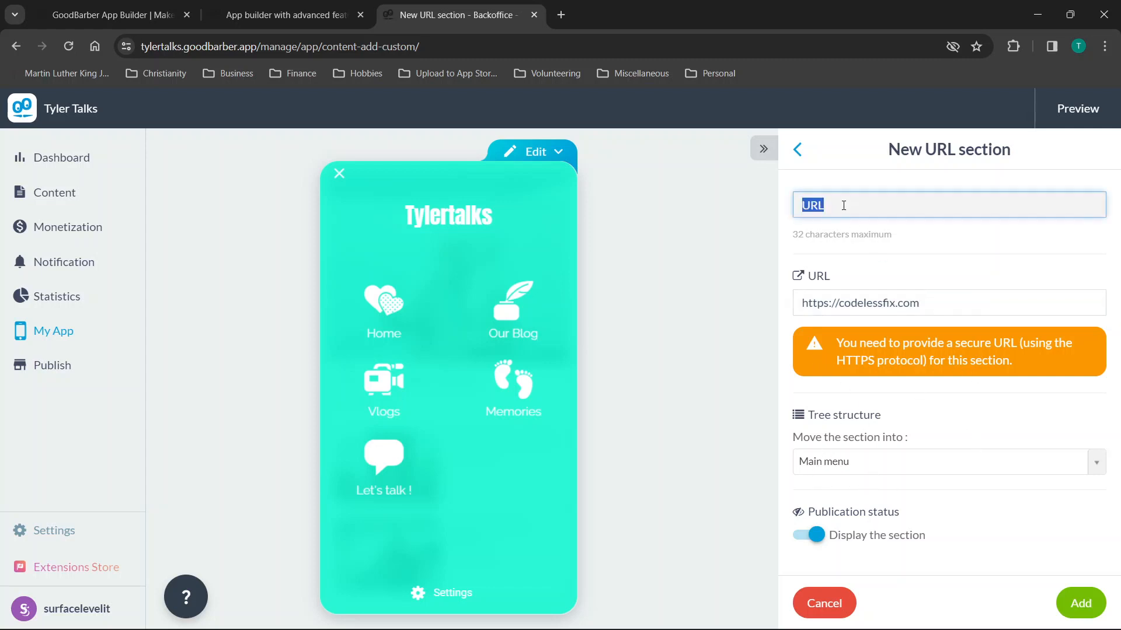
pyautogui.click(1080, 603)
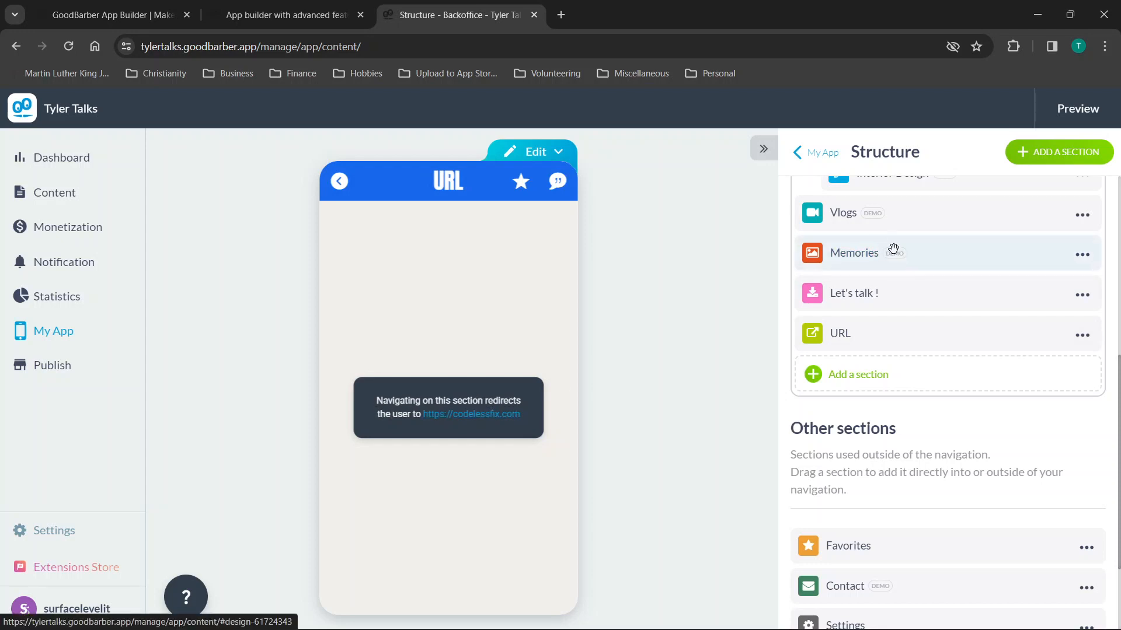
# Open the Our Blog section's options, then bring the preview back to the home page.
pyautogui.scroll(1, 929, 276)
pyautogui.scroll(5, 928, 277)
pyautogui.scroll(-2, 823, 217)
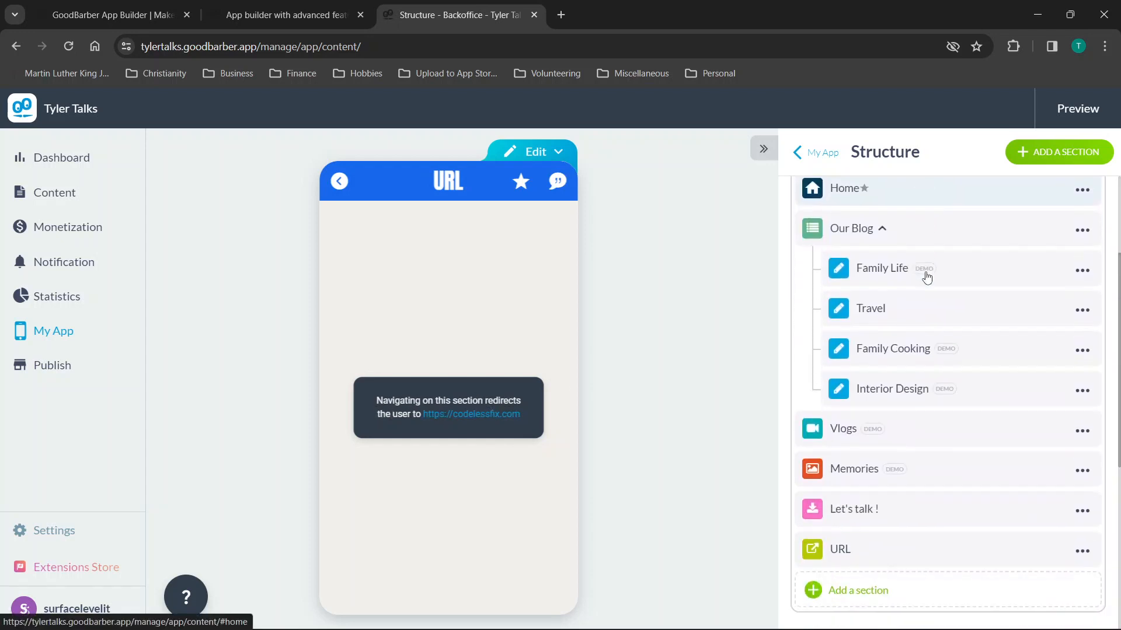
pyautogui.click(1083, 205)
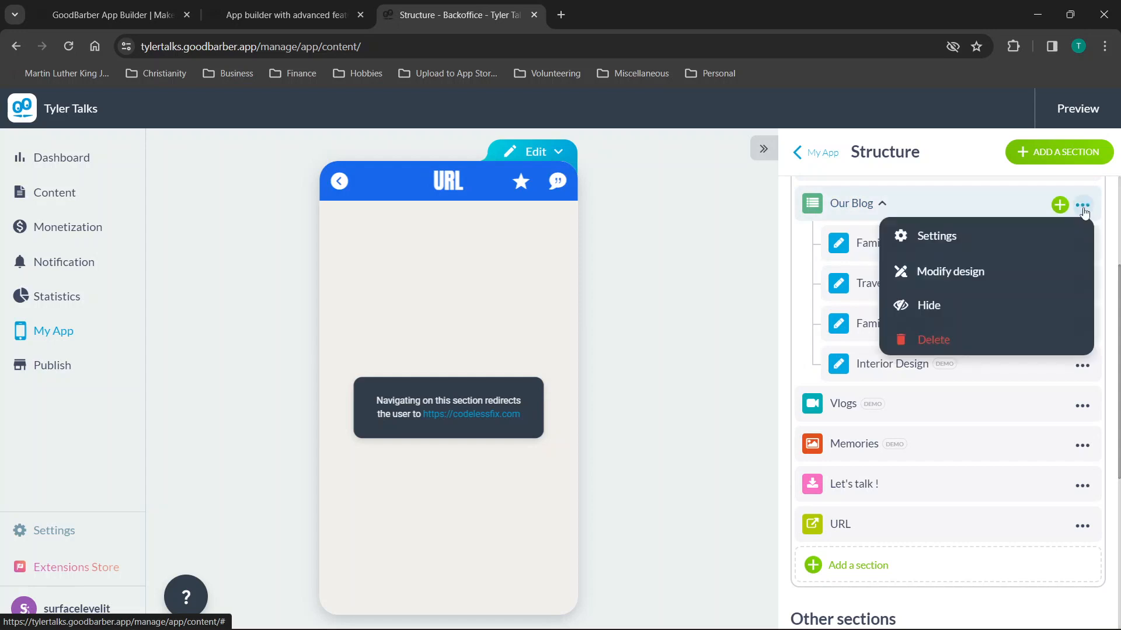
pyautogui.click(341, 183)
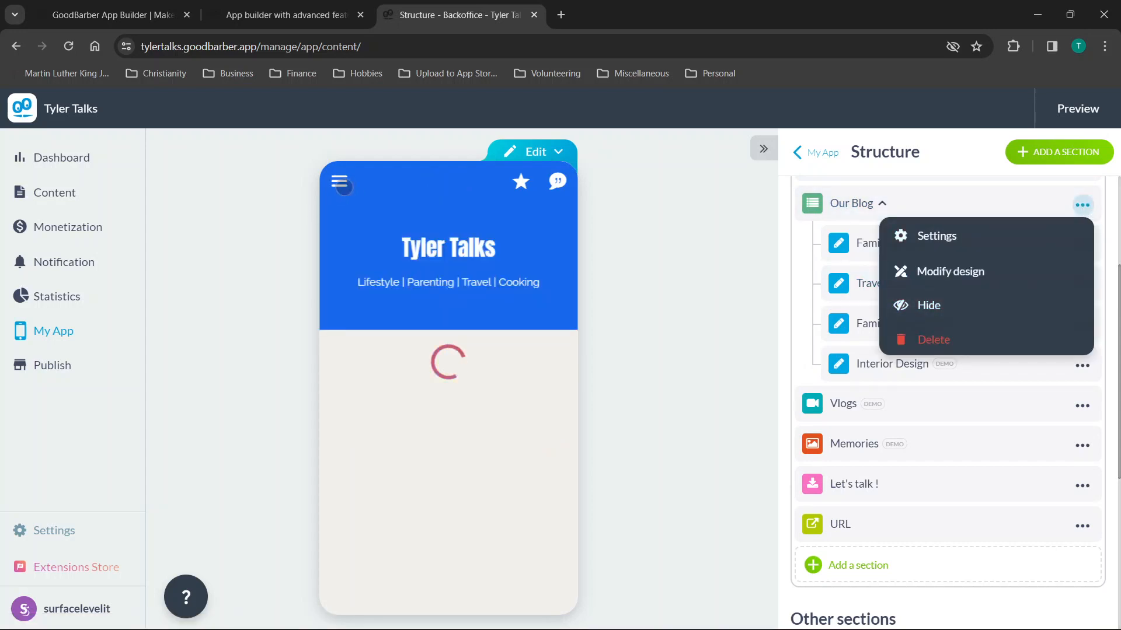
# In the preview's section menu, open the new URL section to confirm it redirects, then close it.
pyautogui.click(342, 184)
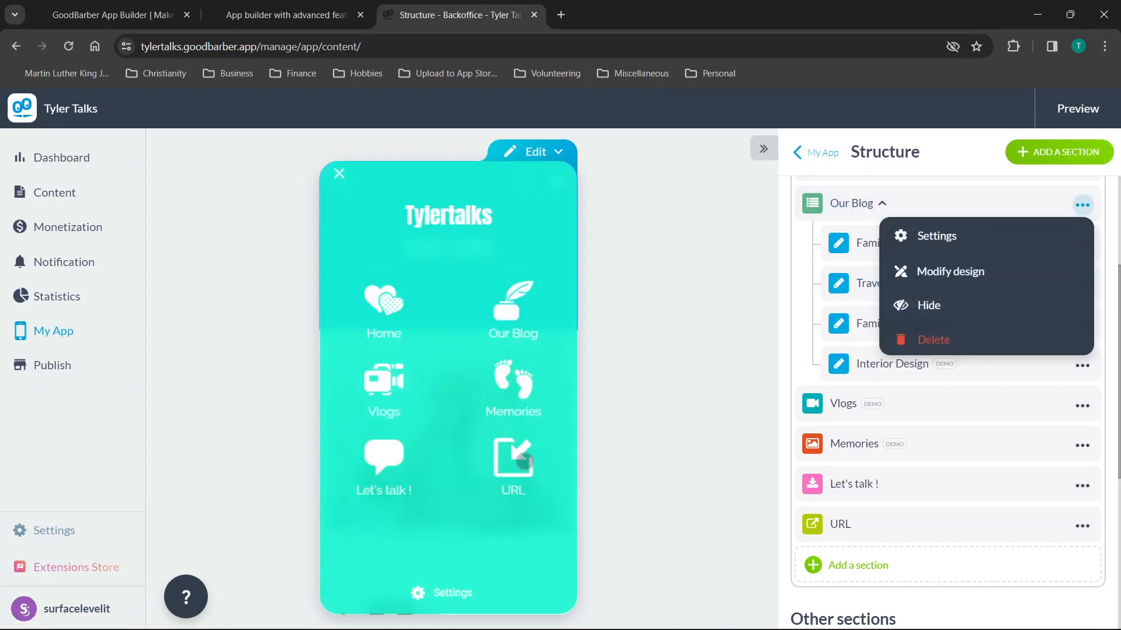
pyautogui.click(516, 462)
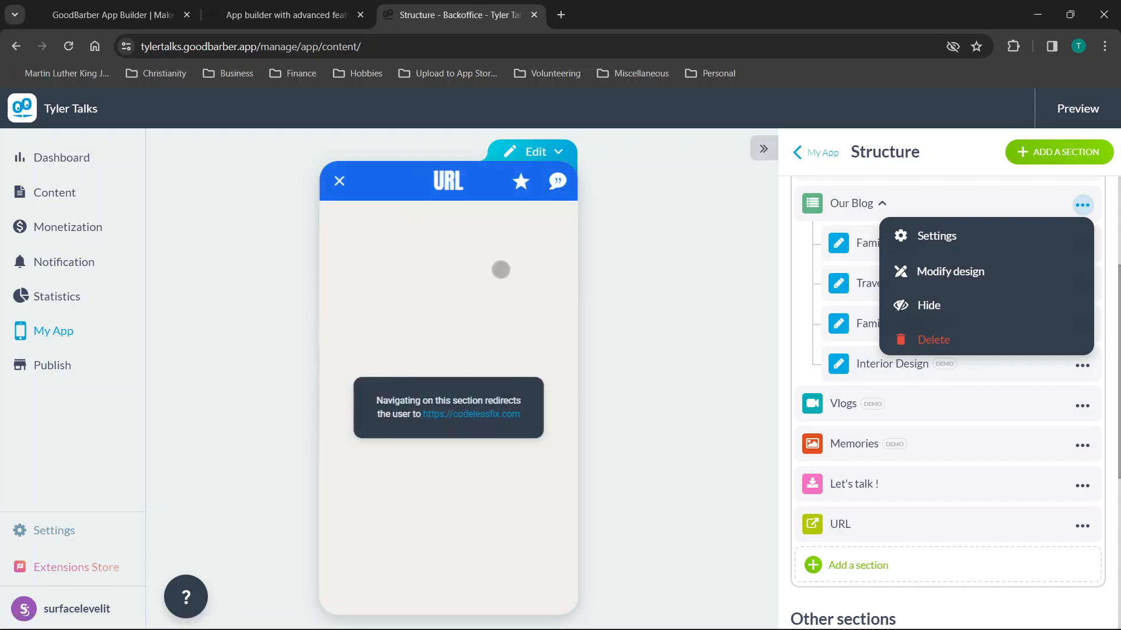
pyautogui.click(339, 181)
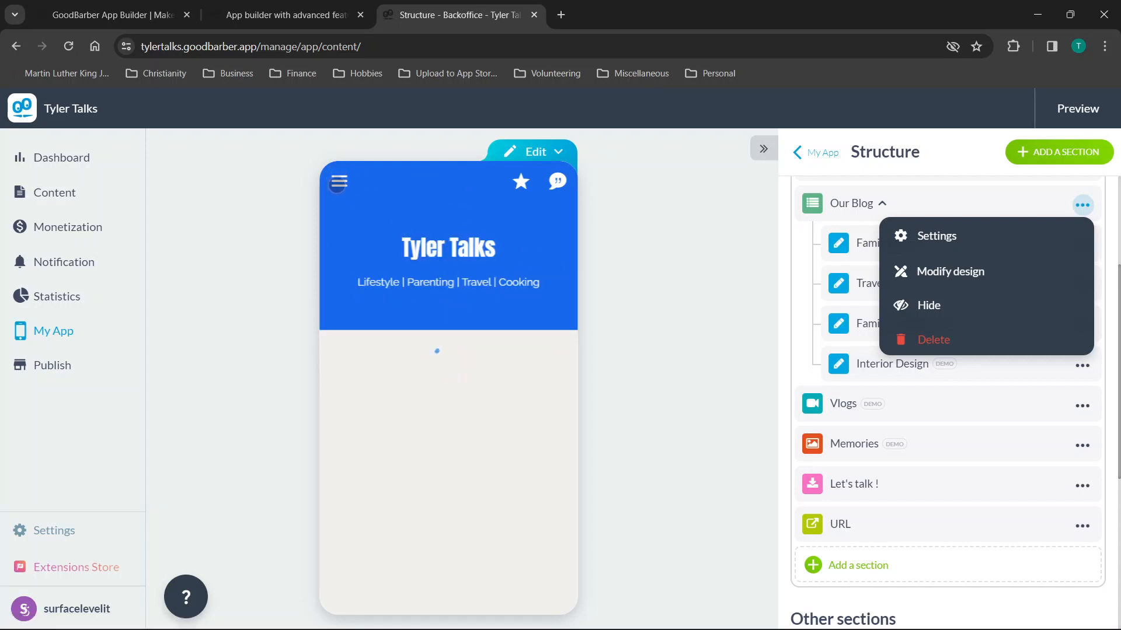
# Recheck the preview's section menu, then return to the My App design overview.
pyautogui.click(338, 182)
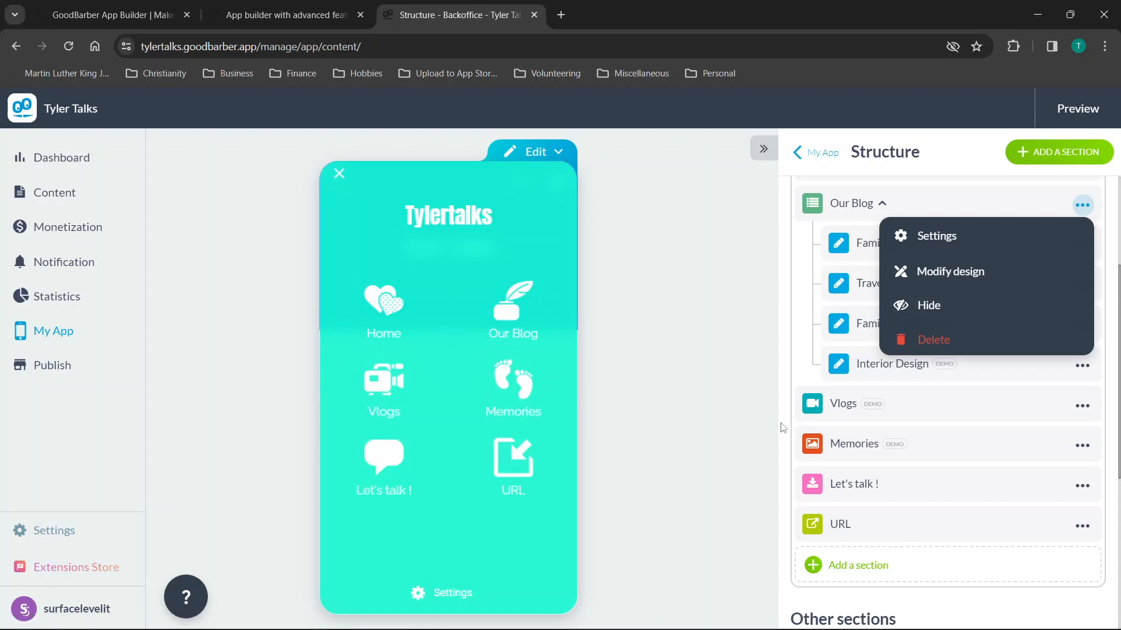
pyautogui.scroll(-1, 938, 400)
pyautogui.scroll(4, 940, 403)
pyautogui.scroll(-8, 955, 304)
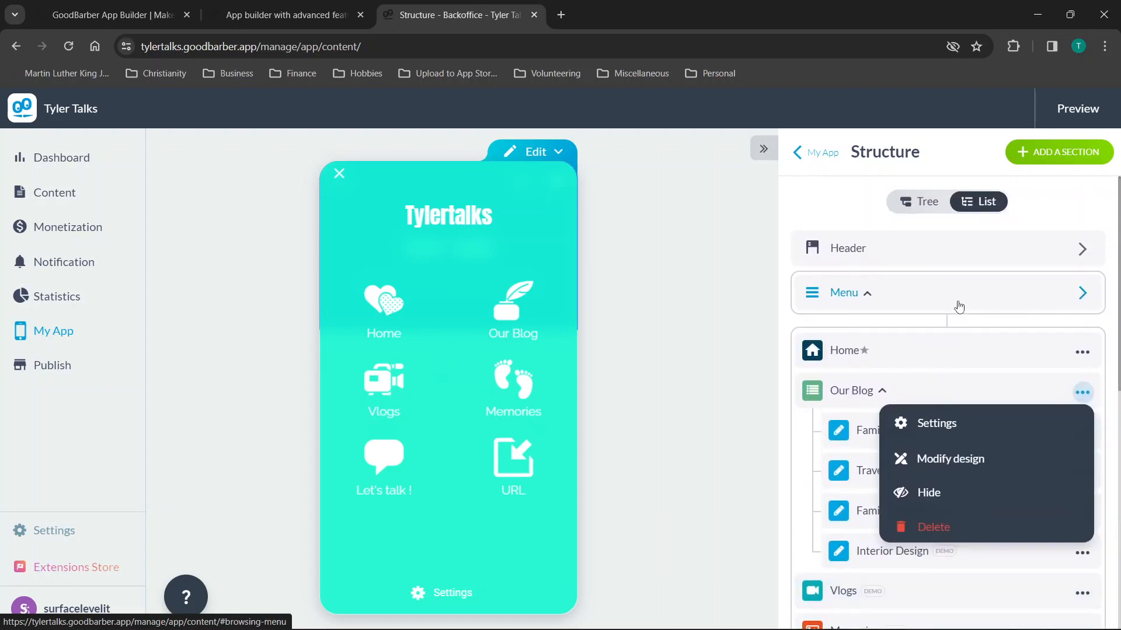
pyautogui.click(820, 153)
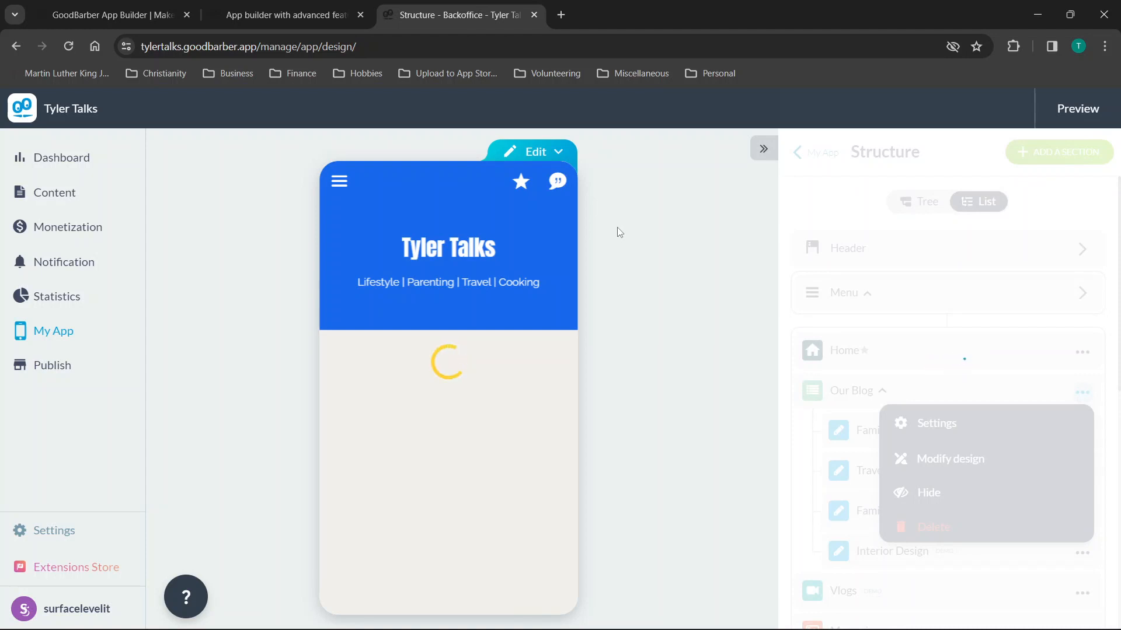
# Review the Edit options for the home screen and the section structure, then go back to My App.
pyautogui.click(532, 153)
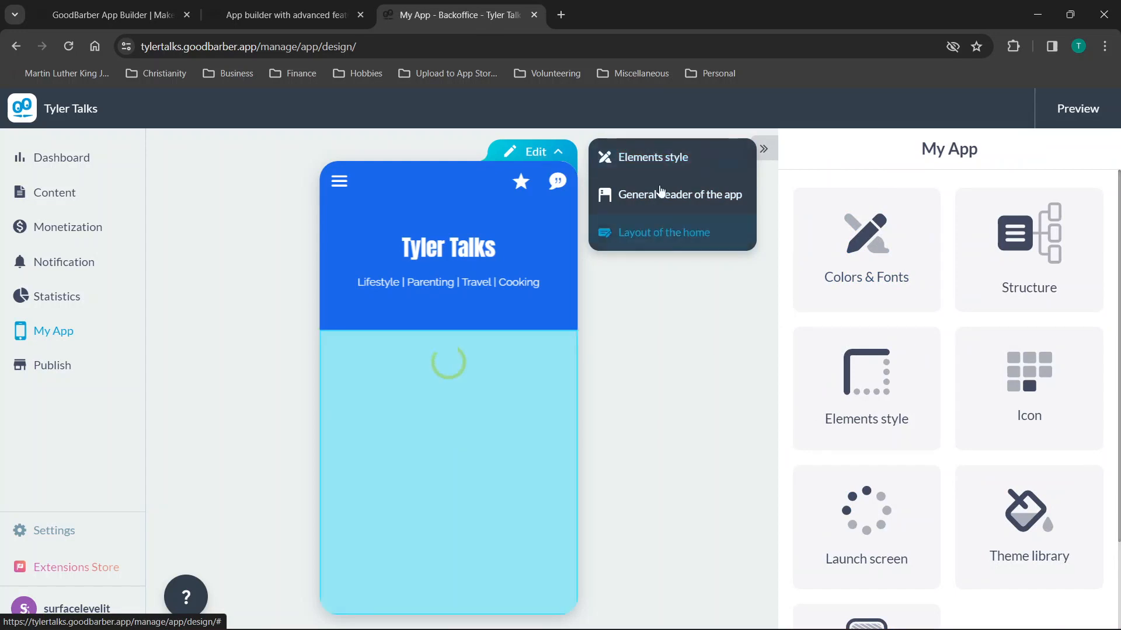
pyautogui.scroll(-1, 1054, 260)
pyautogui.scroll(-1, 1053, 261)
pyautogui.scroll(2, 1054, 260)
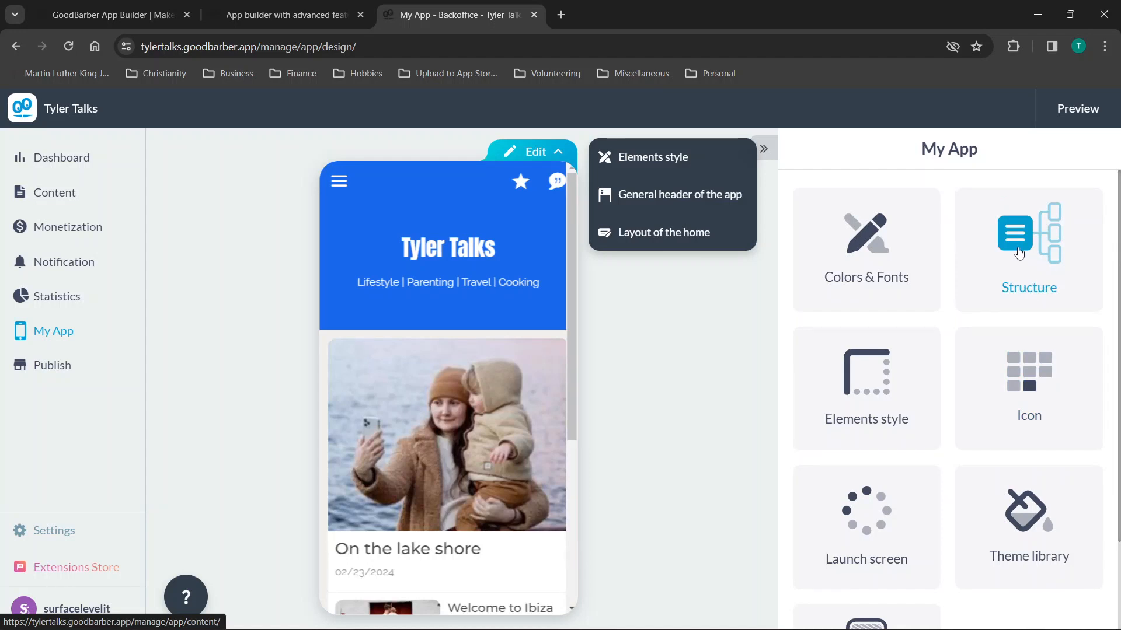
pyautogui.click(1034, 253)
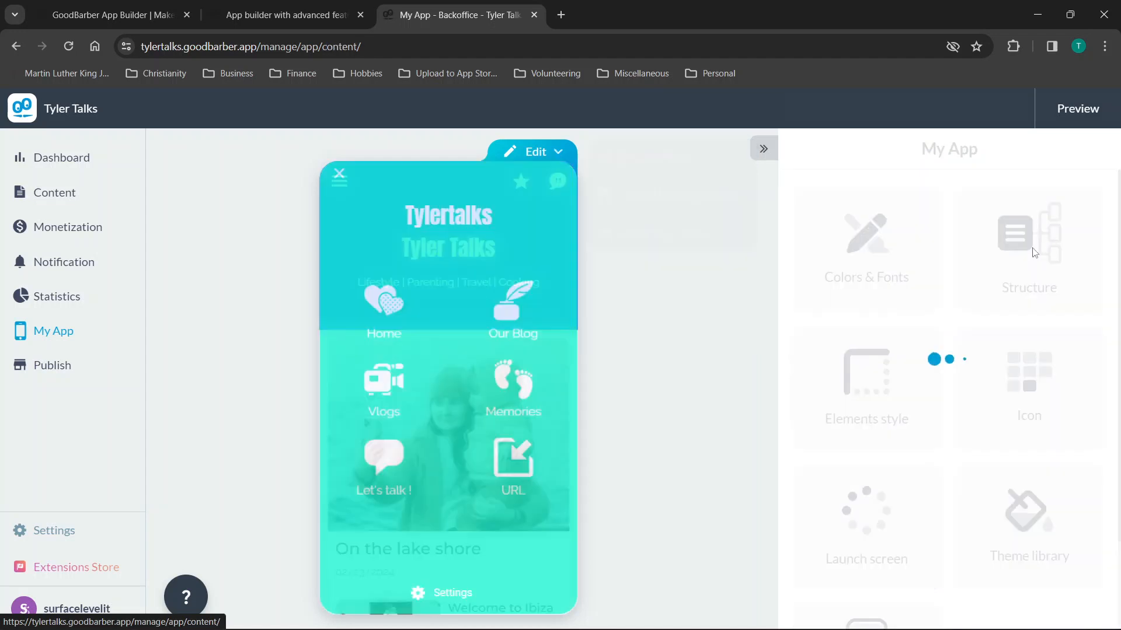
pyautogui.click(796, 159)
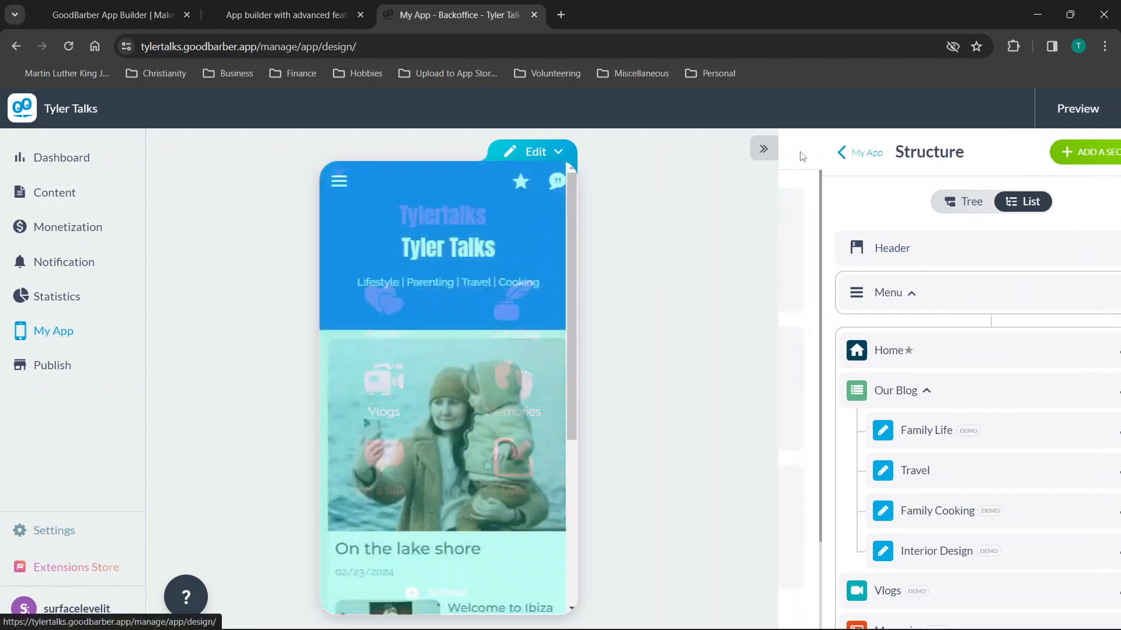
# Choose 'Layout of the home' from the Edit list.
pyautogui.scroll(-2, 918, 287)
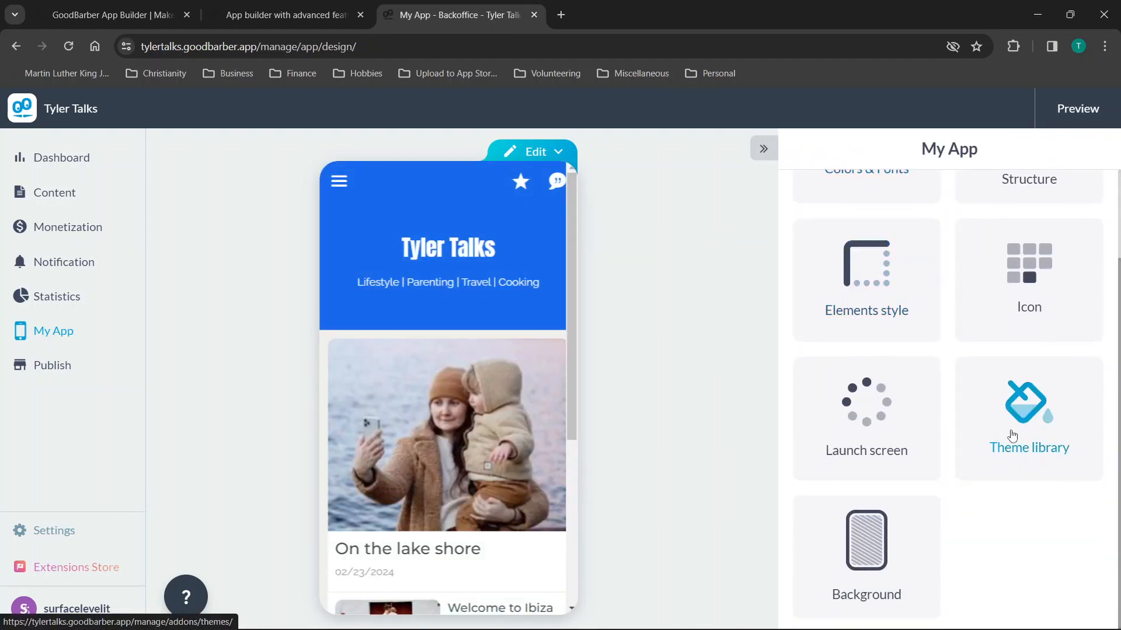
pyautogui.scroll(2, 1071, 260)
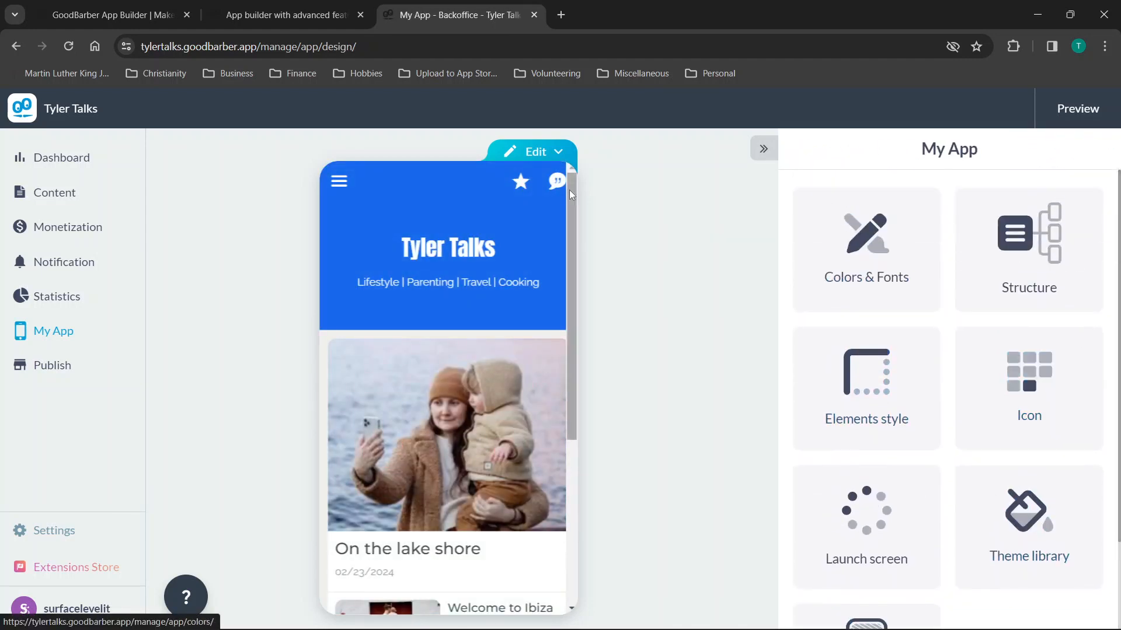
pyautogui.click(558, 153)
pyautogui.click(621, 244)
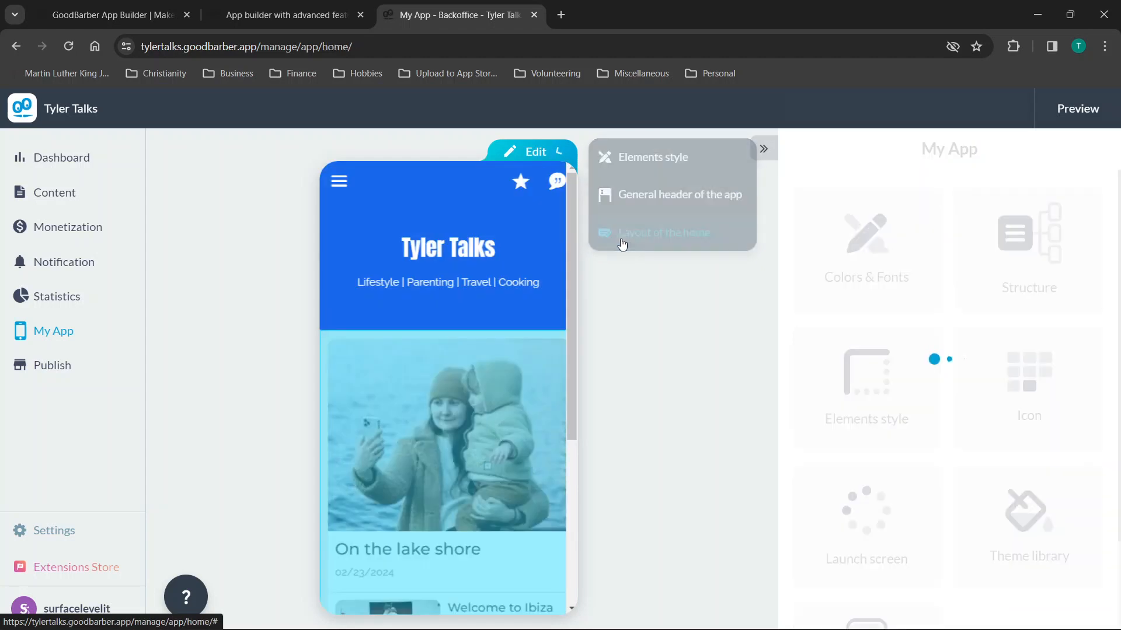
# Switch the app preview to the Vlogs section through its menu.
pyautogui.scroll(-2, 924, 311)
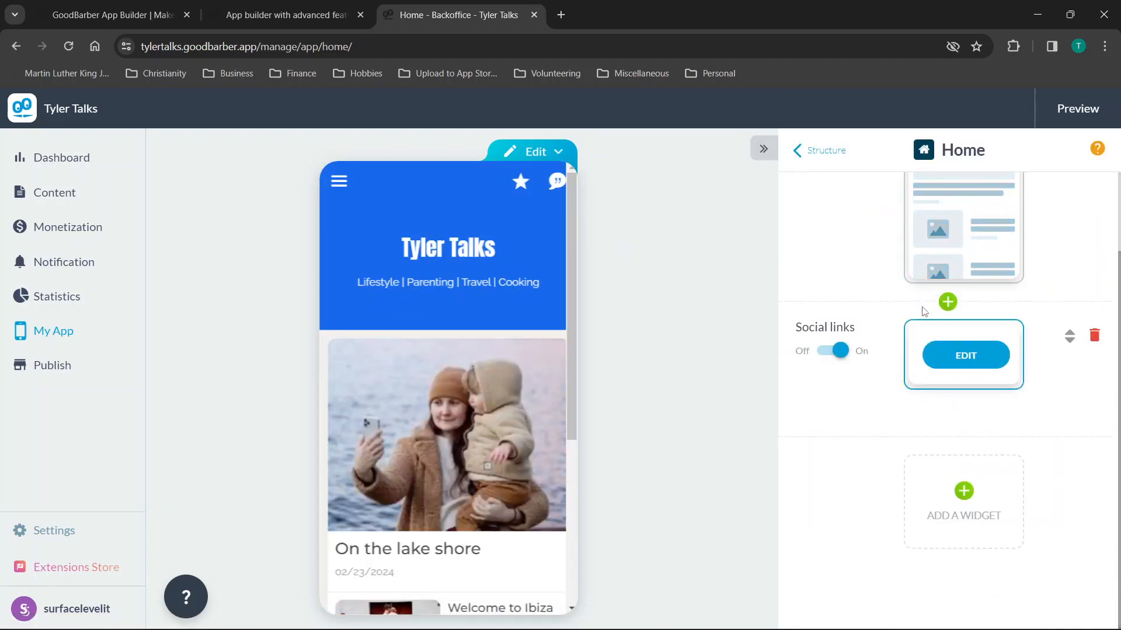
pyautogui.scroll(2, 946, 350)
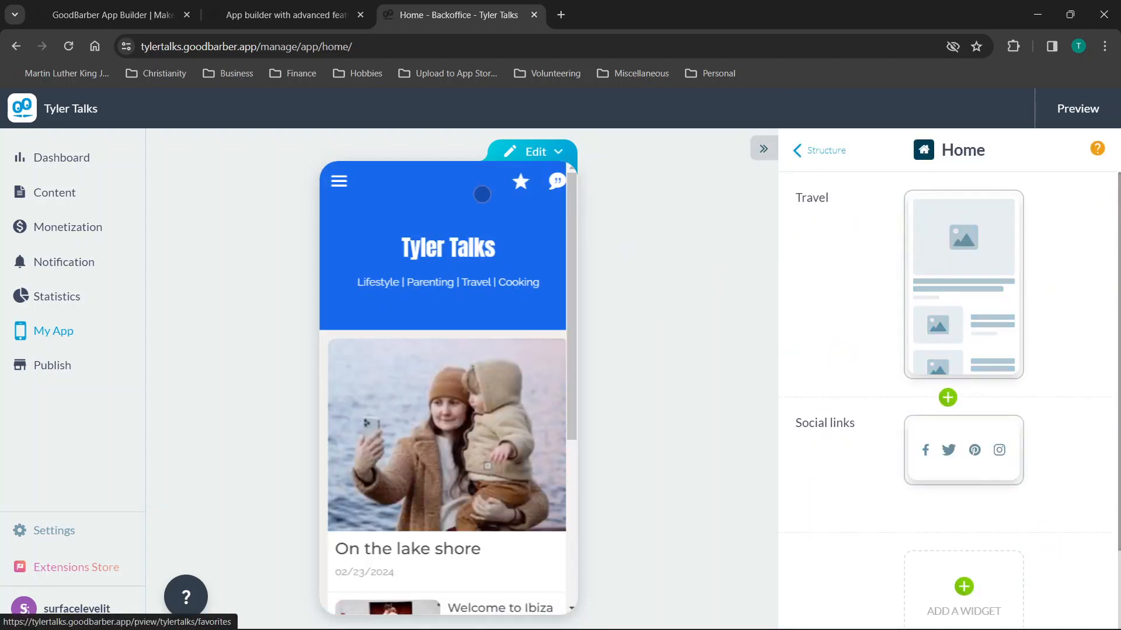
pyautogui.click(339, 181)
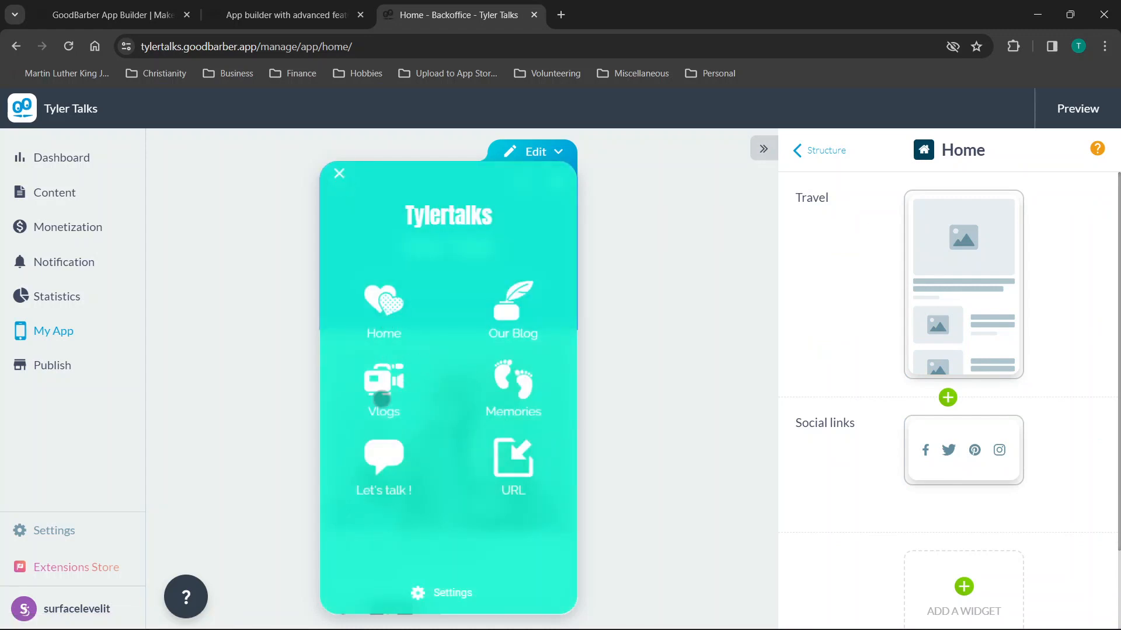
pyautogui.click(380, 396)
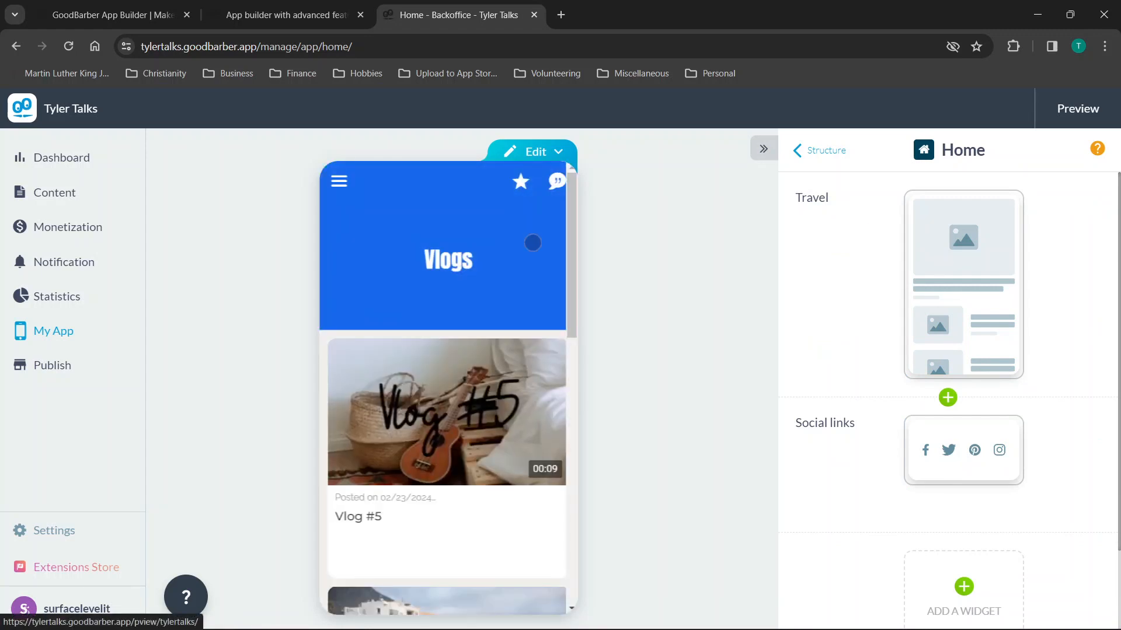
# Look over the Edit options for the Vlogs page, then dismiss the list.
pyautogui.click(552, 153)
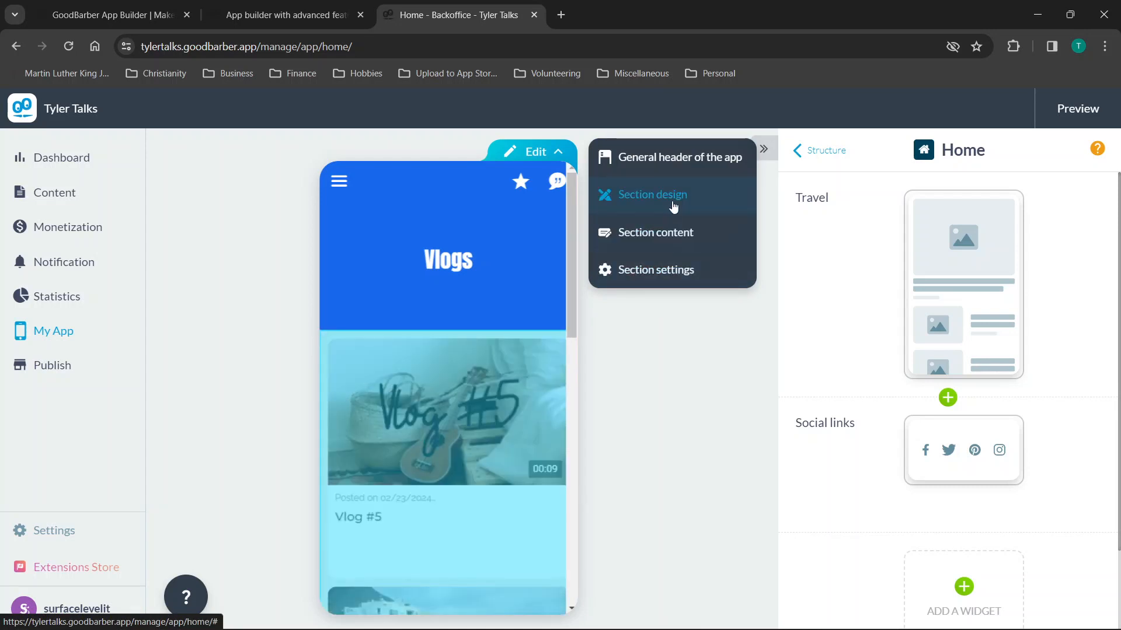
pyautogui.scroll(-5, 464, 293)
pyautogui.scroll(5, 464, 293)
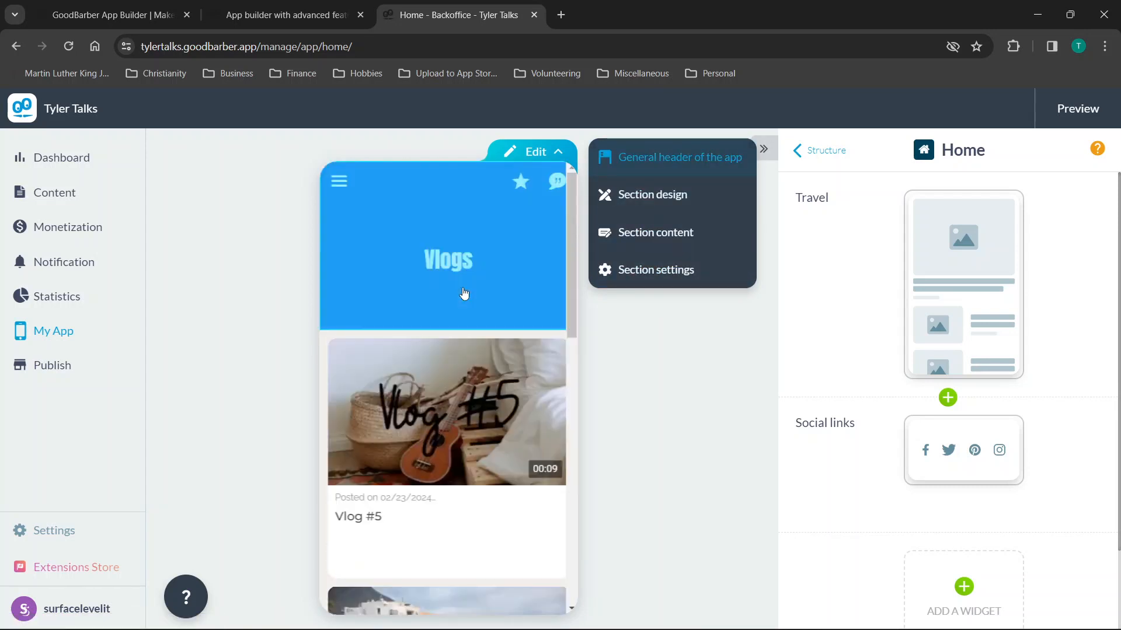
pyautogui.click(212, 220)
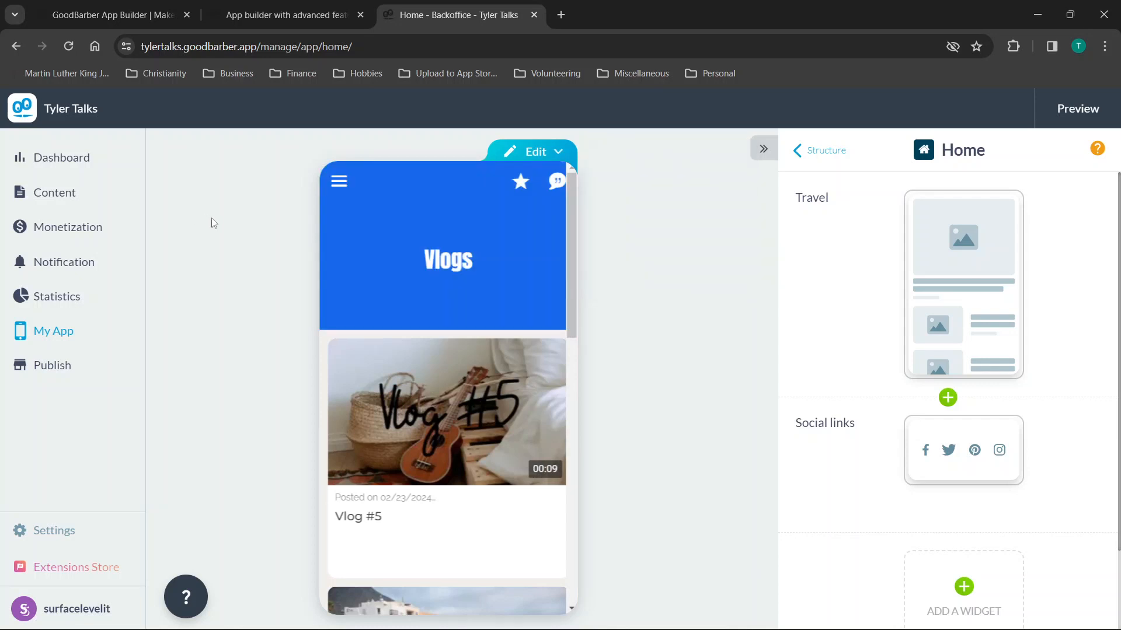